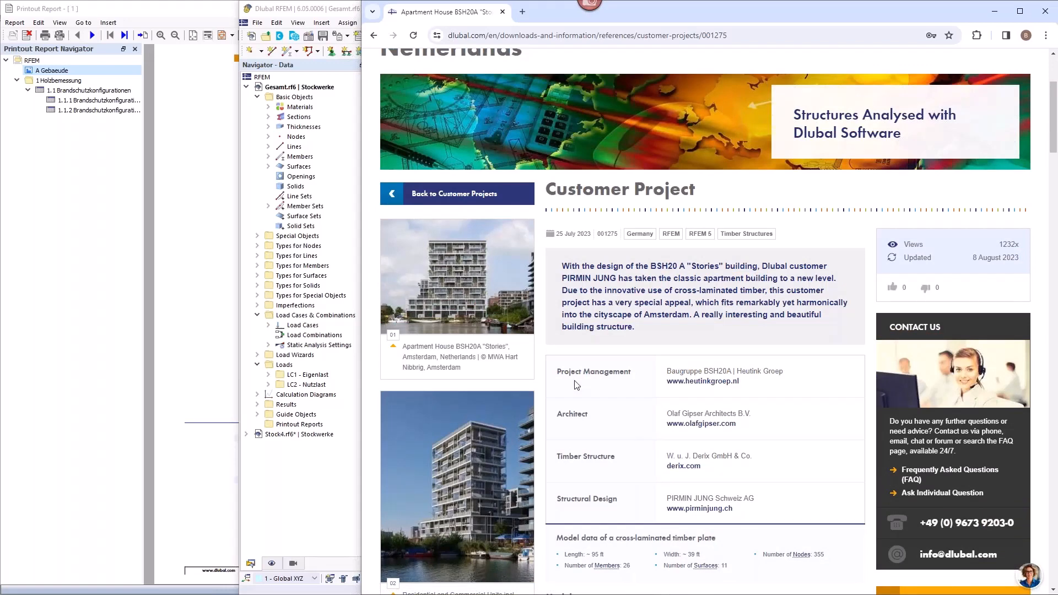
Step: Enlarge the exterior photo of the residential and commercial units, capture it in Snagit and circle the building's lower storeys in red
{"action": "scroll", "coordinate": [577, 385], "scroll_direction": "down", "scroll_amount": 3}
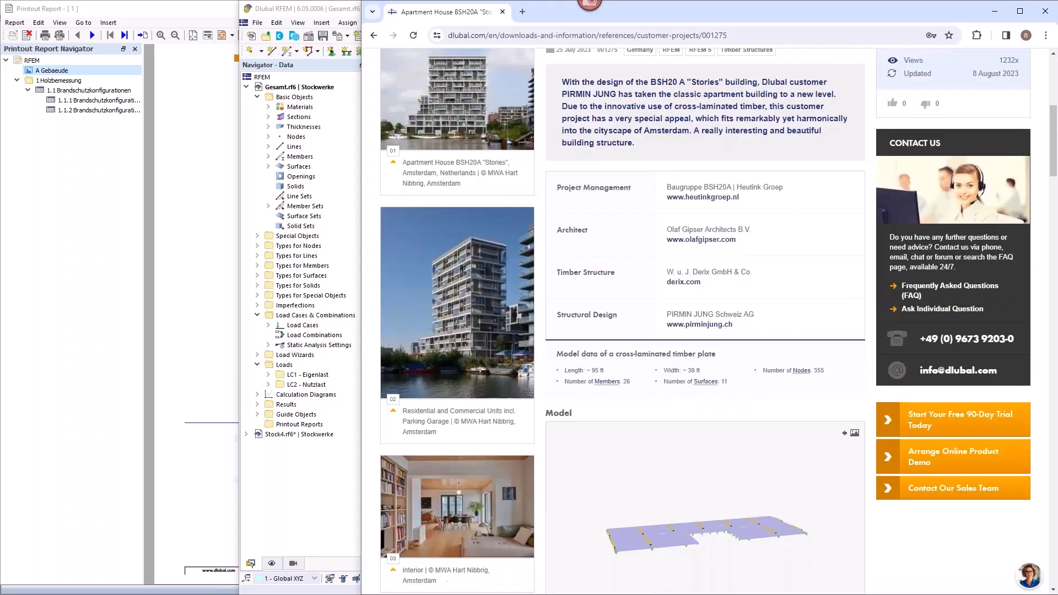
{"action": "left_click", "coordinate": [470, 309]}
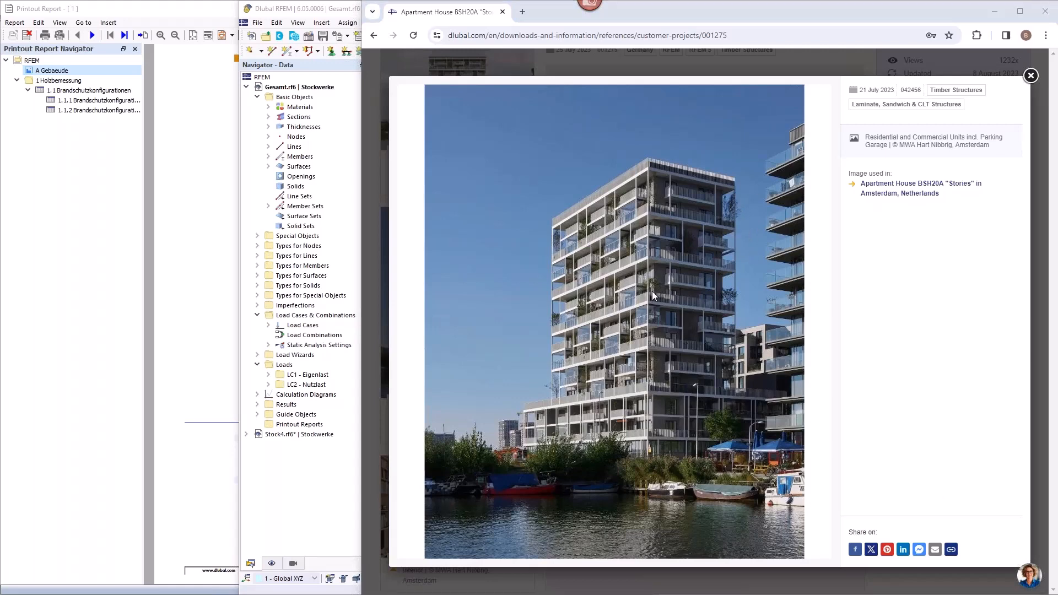
{"action": "key", "text": "F1"}
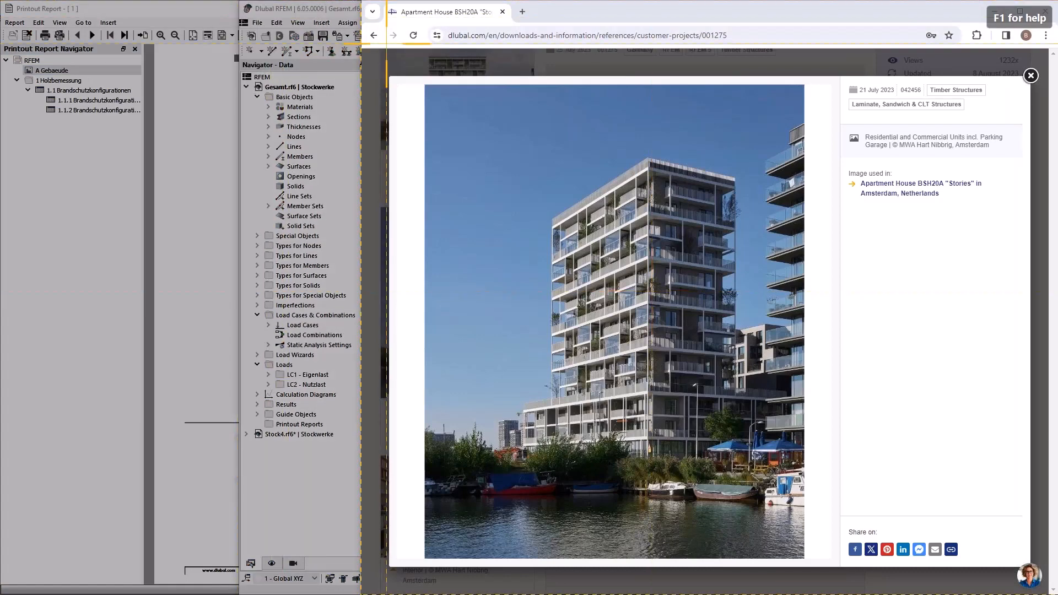
{"action": "left_click_drag", "start_coordinate": [366, 48], "coordinate": [851, 525]}
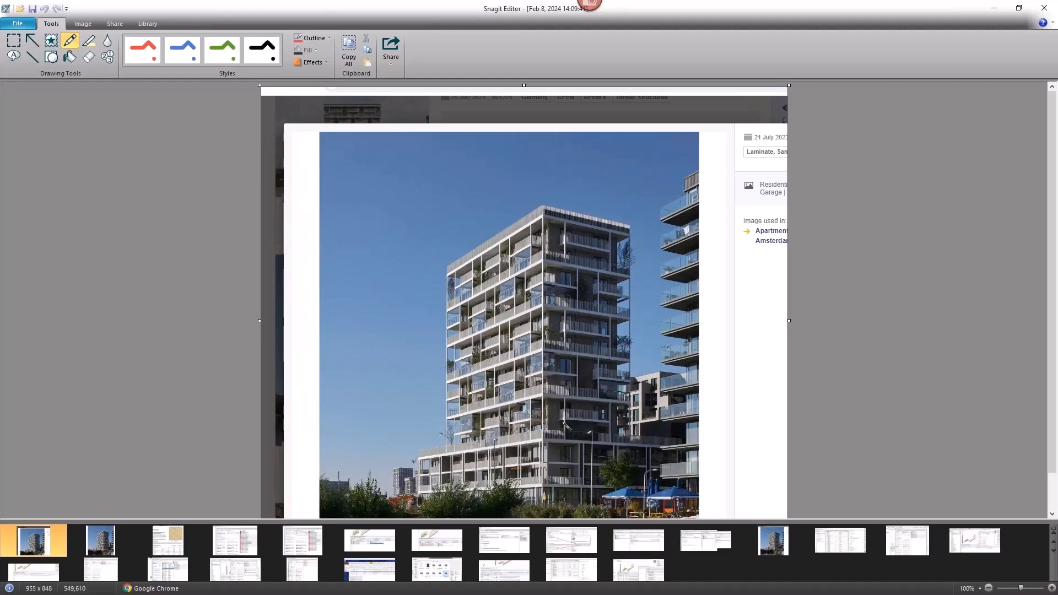
{"action": "mouse_move", "coordinate": [565, 426]}
{"action": "left_mouse_down"}
{"action": "mouse_move", "coordinate": [380, 431]}
{"action": "mouse_move", "coordinate": [397, 473]}
{"action": "mouse_move", "coordinate": [688, 476]}
{"action": "mouse_move", "coordinate": [656, 434]}
{"action": "mouse_move", "coordinate": [565, 431]}
{"action": "left_mouse_up"}
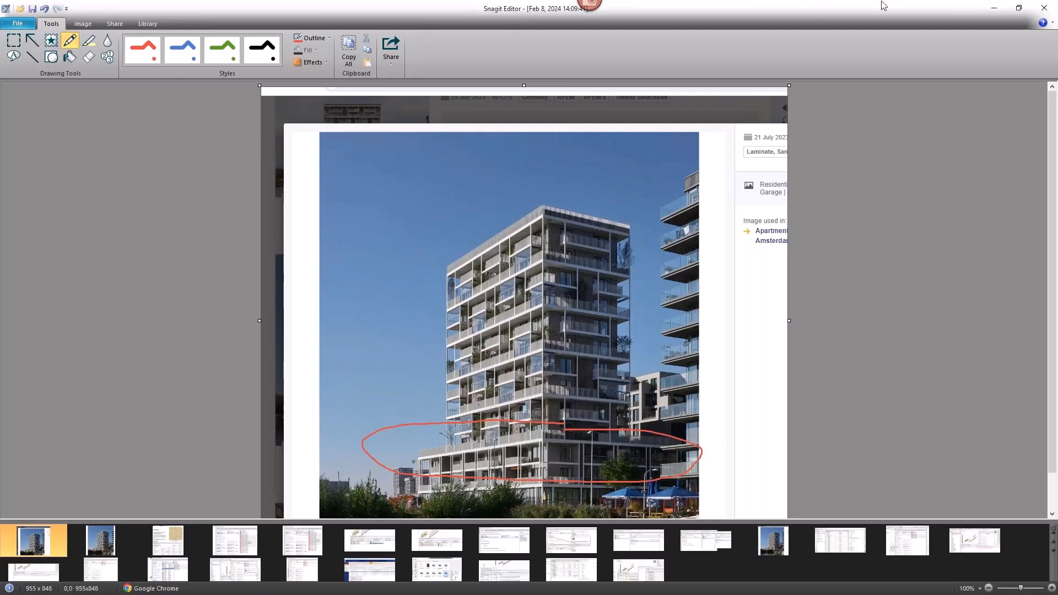
{"action": "left_click", "coordinate": [996, 9]}
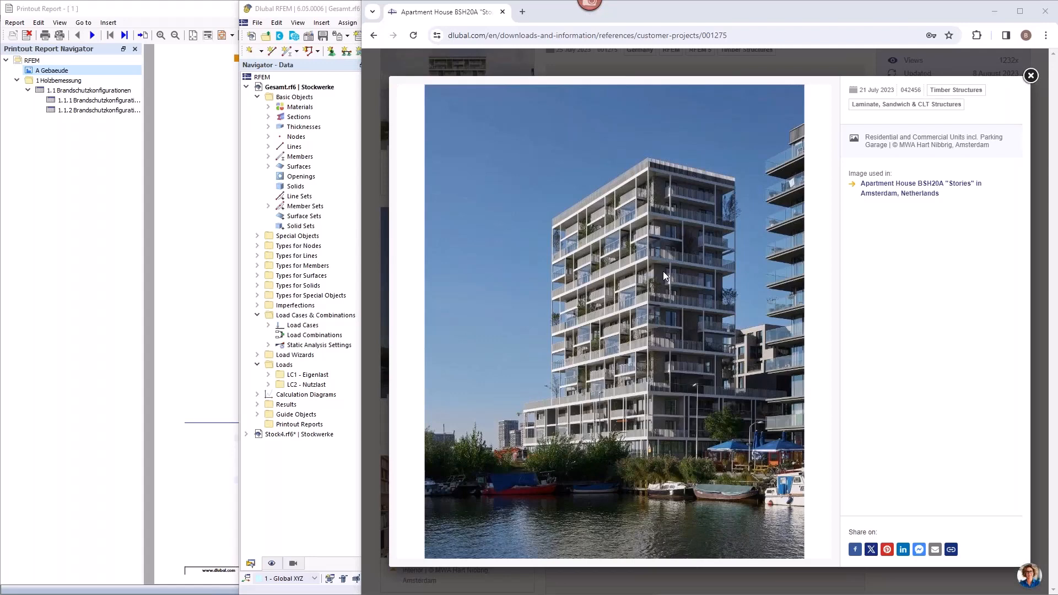
Step: Switch to RFEM and examine the Gesamt.rf6 building's surface loads in load cases LC1 Eigenlast and LC2 Nutzlast
{"action": "left_click", "coordinate": [343, 11]}
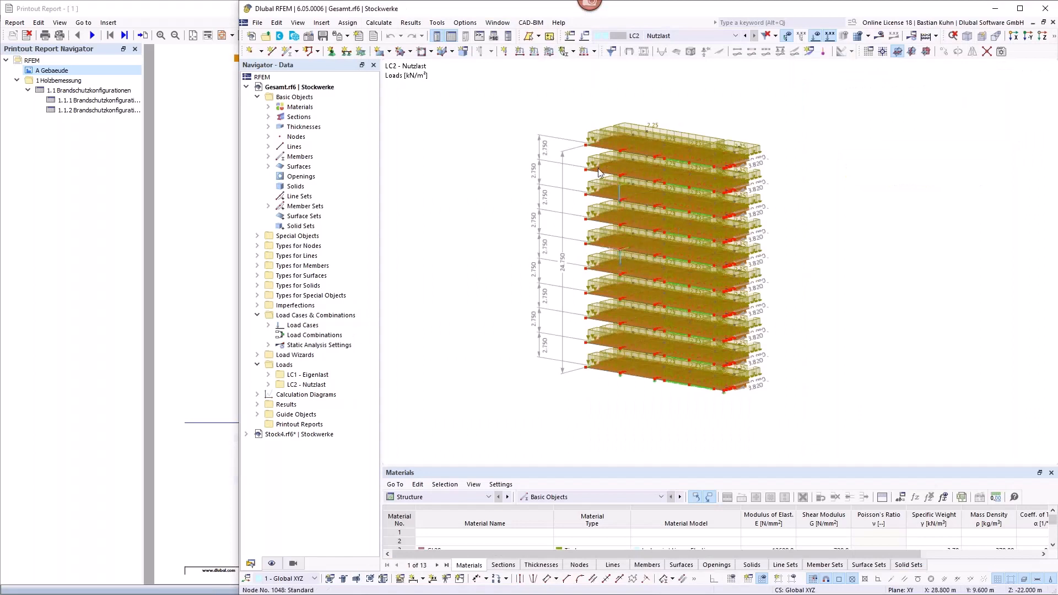
{"action": "mouse_move", "coordinate": [630, 242]}
{"action": "left_click", "coordinate": [711, 36]}
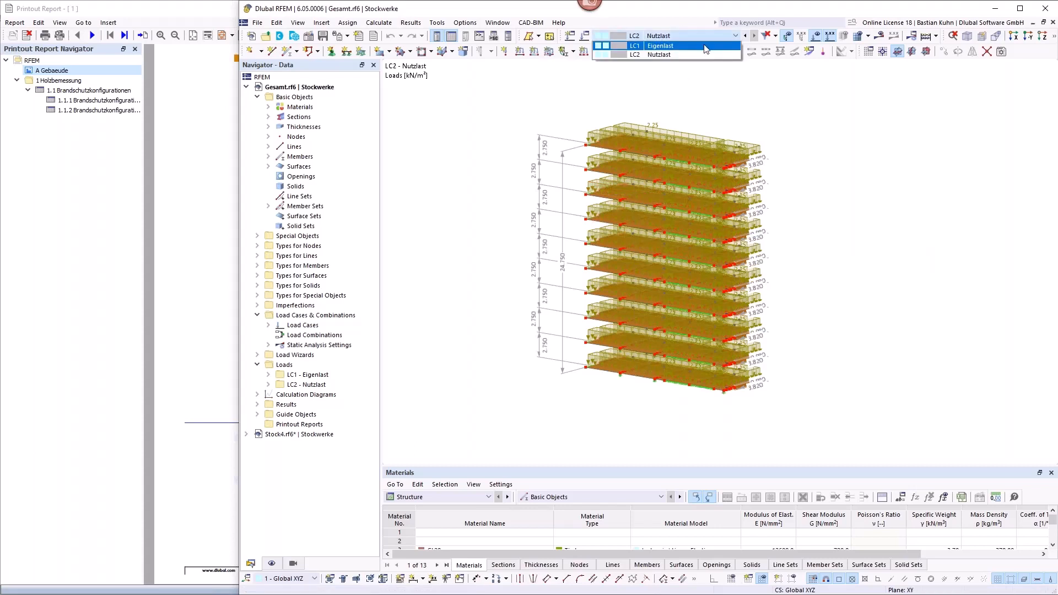
{"action": "left_click", "coordinate": [695, 43]}
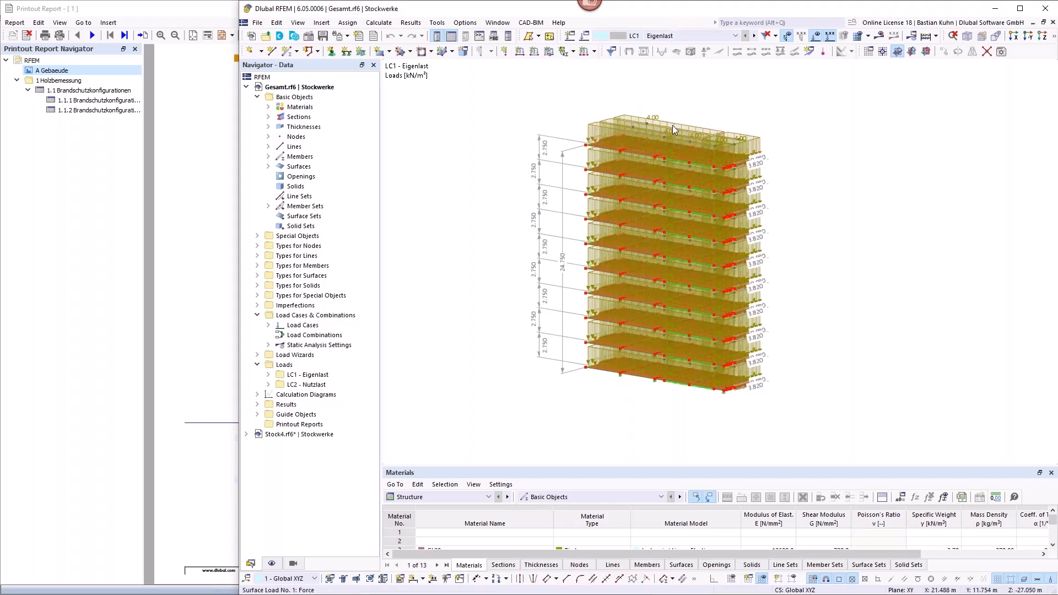
{"action": "left_click", "coordinate": [754, 36]}
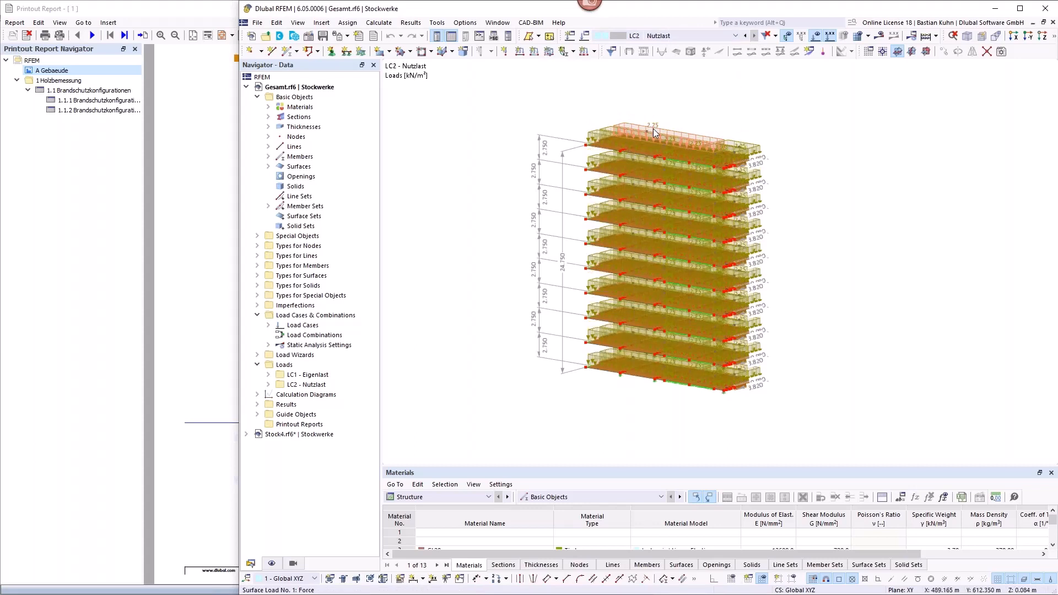
{"action": "scroll", "coordinate": [657, 182], "scroll_direction": "down", "scroll_amount": 1}
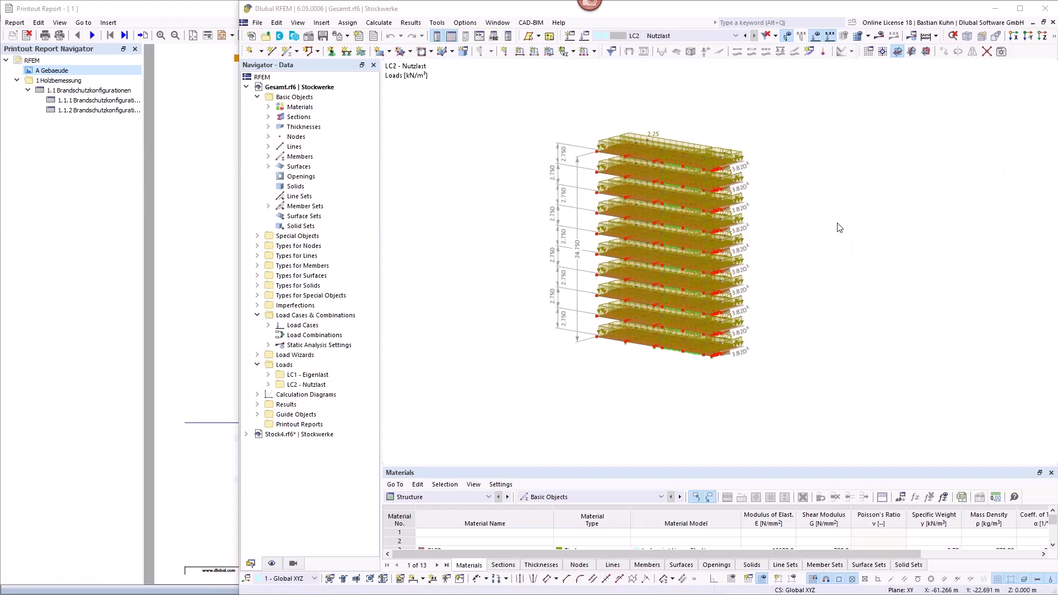
Step: Switch to the Stock4.rf6 model and hide its loads so only the support reactions are shown
{"action": "left_click", "coordinate": [499, 26]}
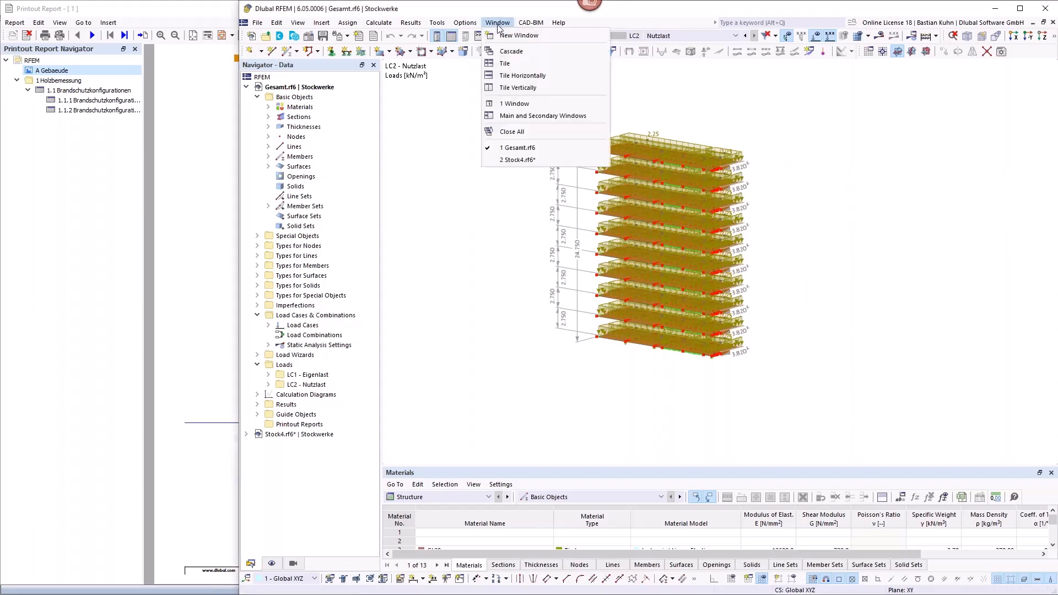
{"action": "left_click", "coordinate": [506, 165]}
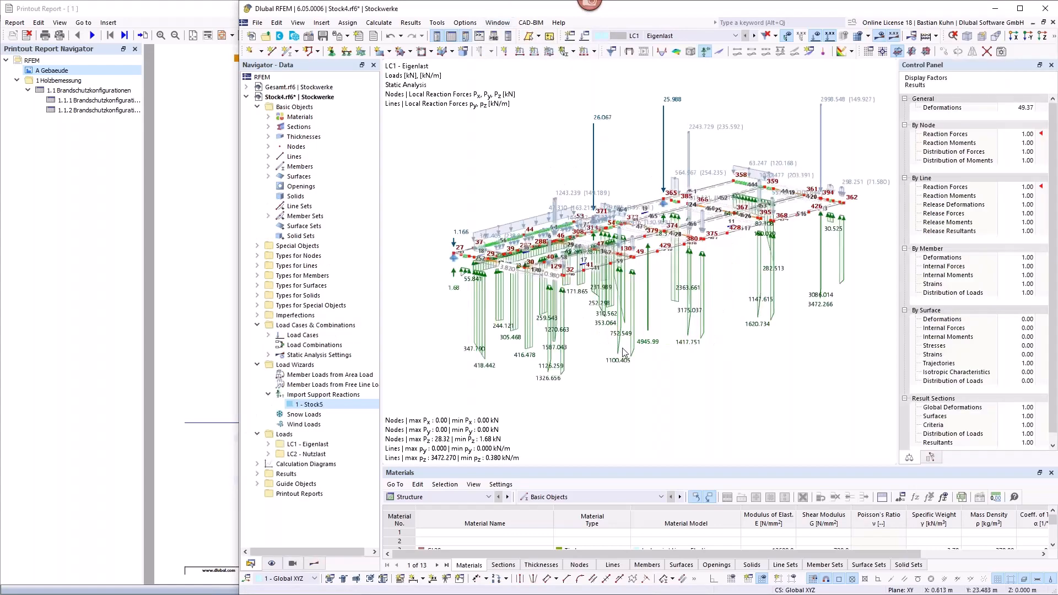
{"action": "left_click", "coordinate": [777, 36]}
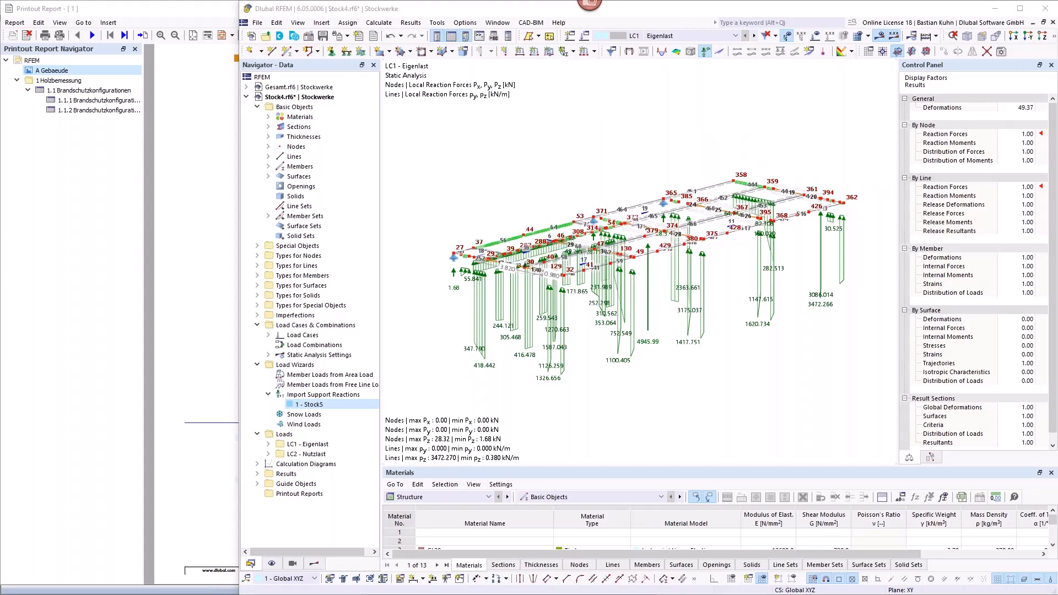
Step: In File Explorer, open the Stockwerke folder and preview the storey models Stock4.rf6 to Stock7.rf6, returning to RFEM
{"action": "left_click_drag", "start_coordinate": [1057, 194], "coordinate": [377, 79]}
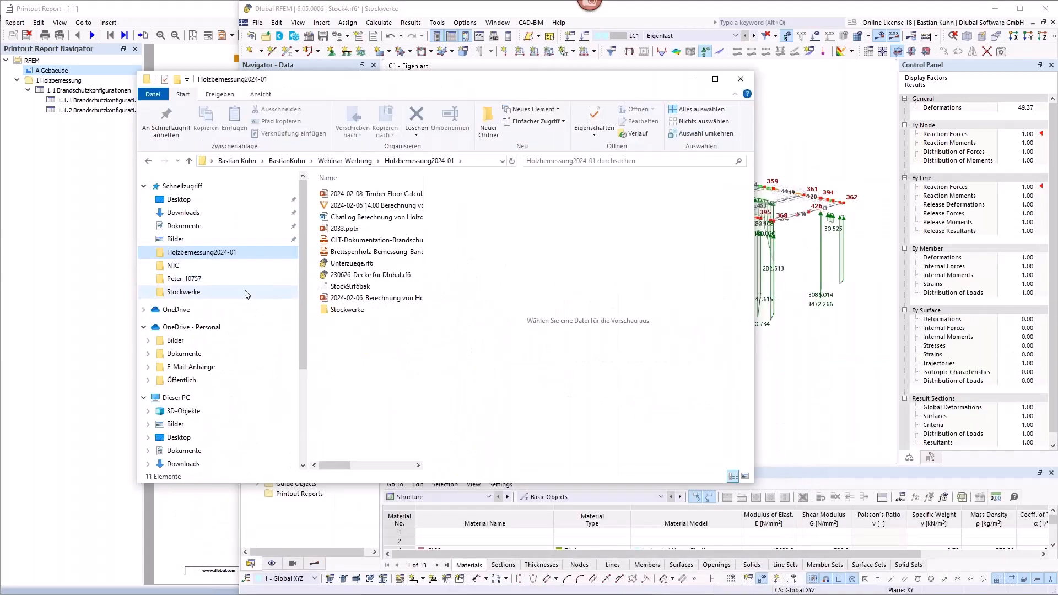
{"action": "double_click", "coordinate": [339, 310]}
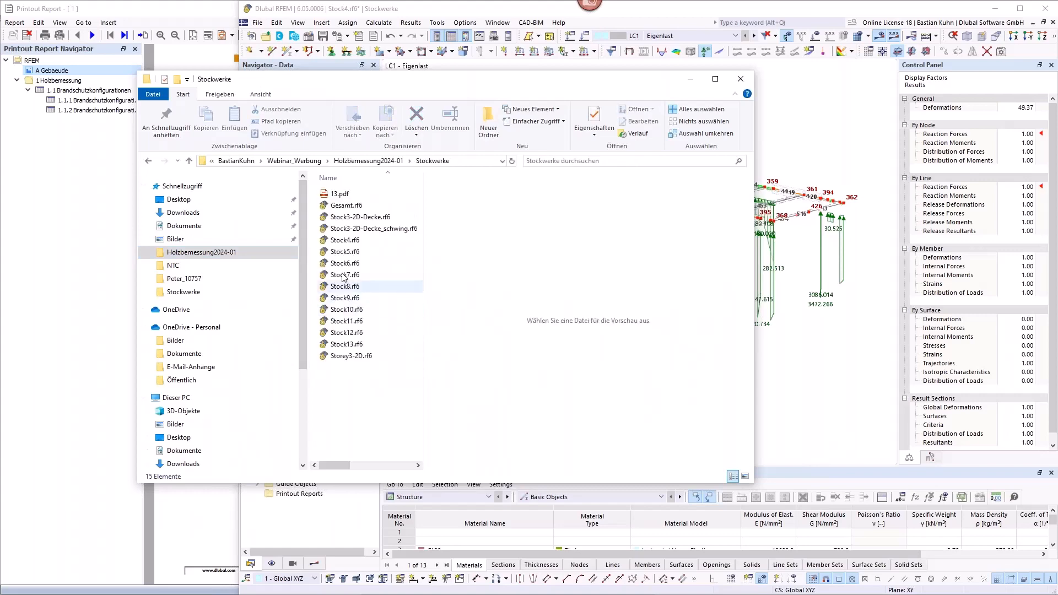
{"action": "left_click", "coordinate": [350, 244]}
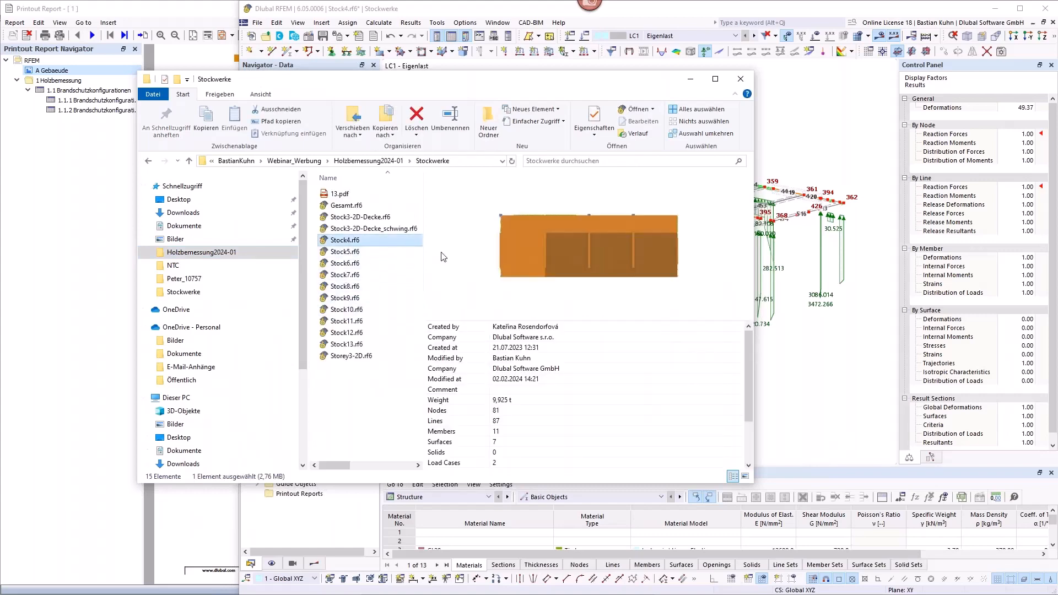
{"action": "left_click", "coordinate": [363, 253]}
{"action": "left_click", "coordinate": [357, 265]}
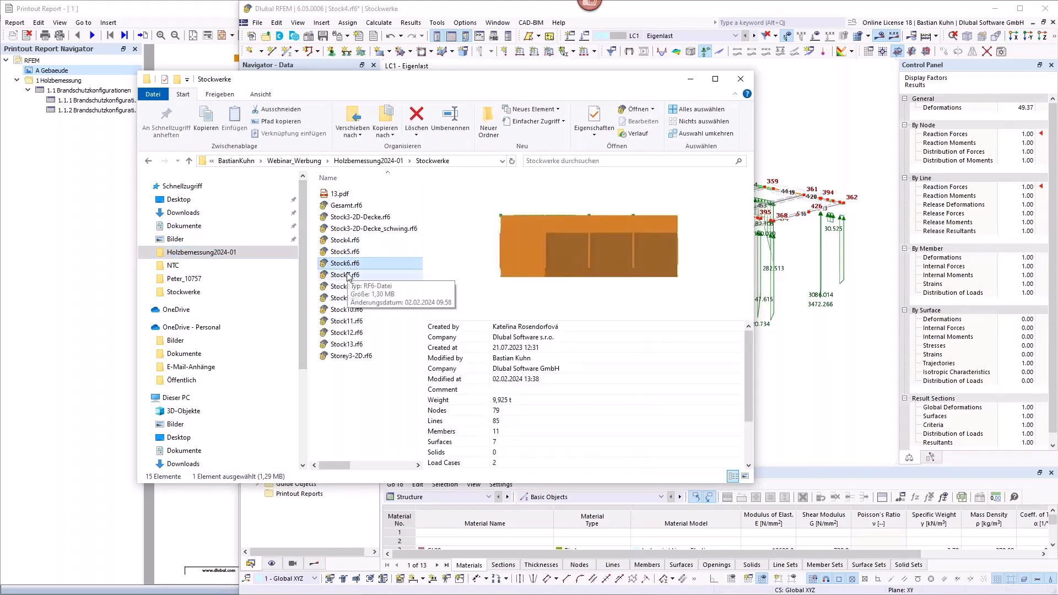
{"action": "left_click", "coordinate": [349, 277]}
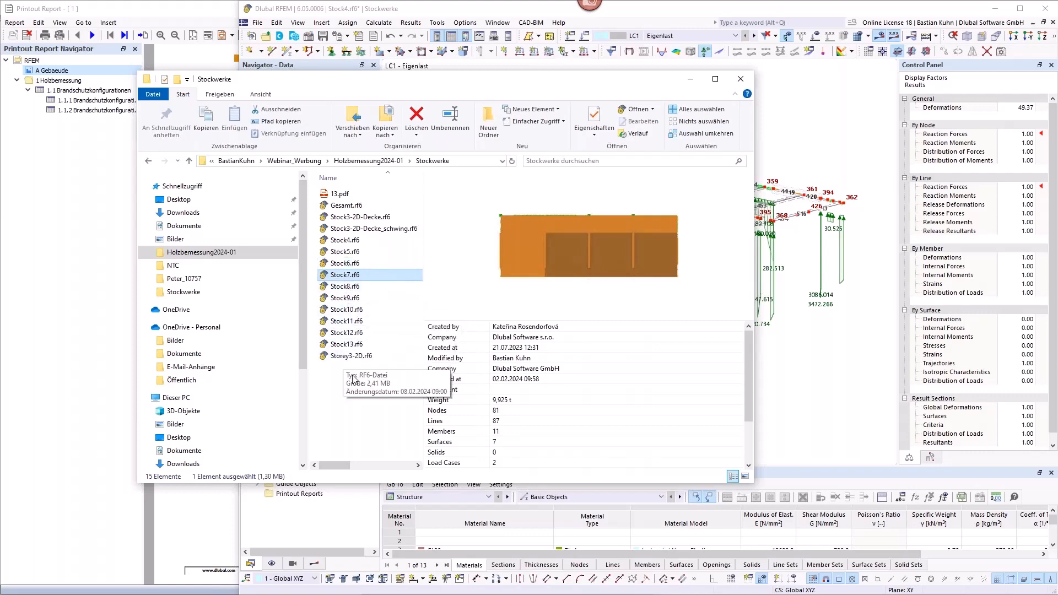
{"action": "left_click", "coordinate": [842, 11]}
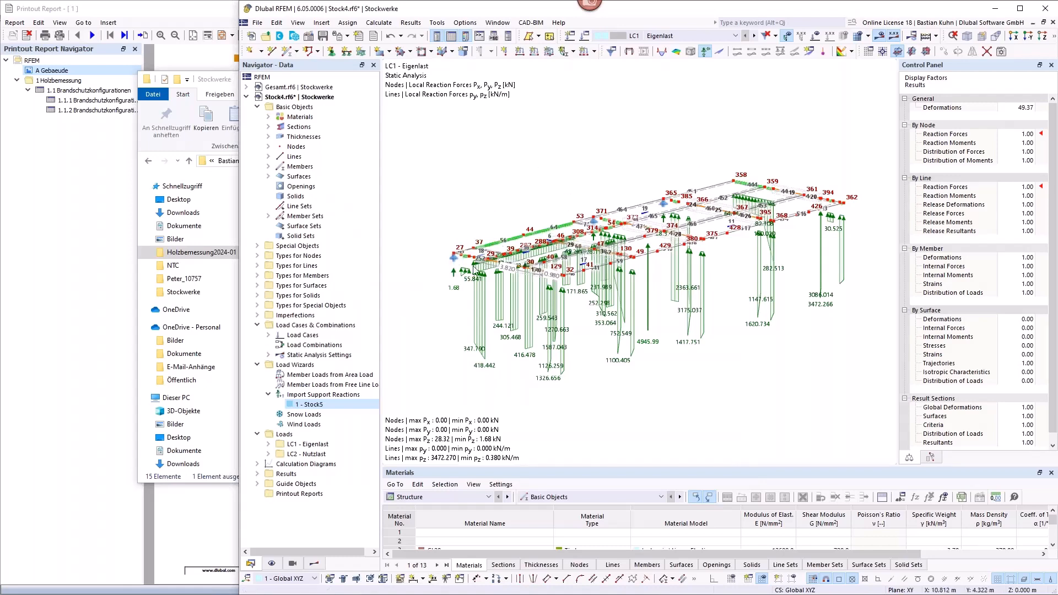
Step: Open the Stock5 support reaction import wizard and locate its connected model file Stock5.rf6 in the Stockwerke folder
{"action": "left_click", "coordinate": [301, 396]}
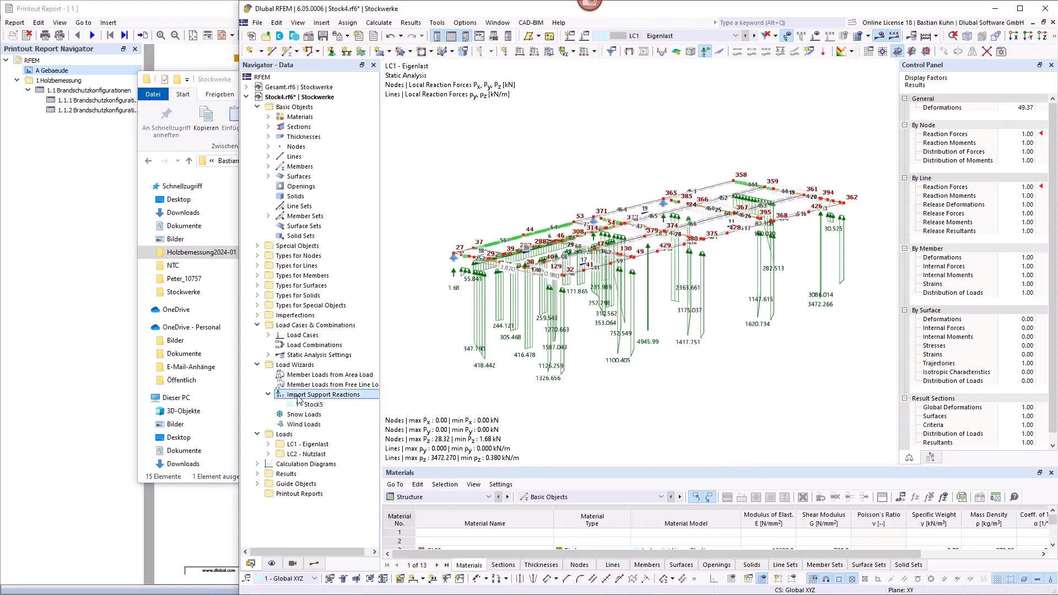
{"action": "double_click", "coordinate": [302, 405]}
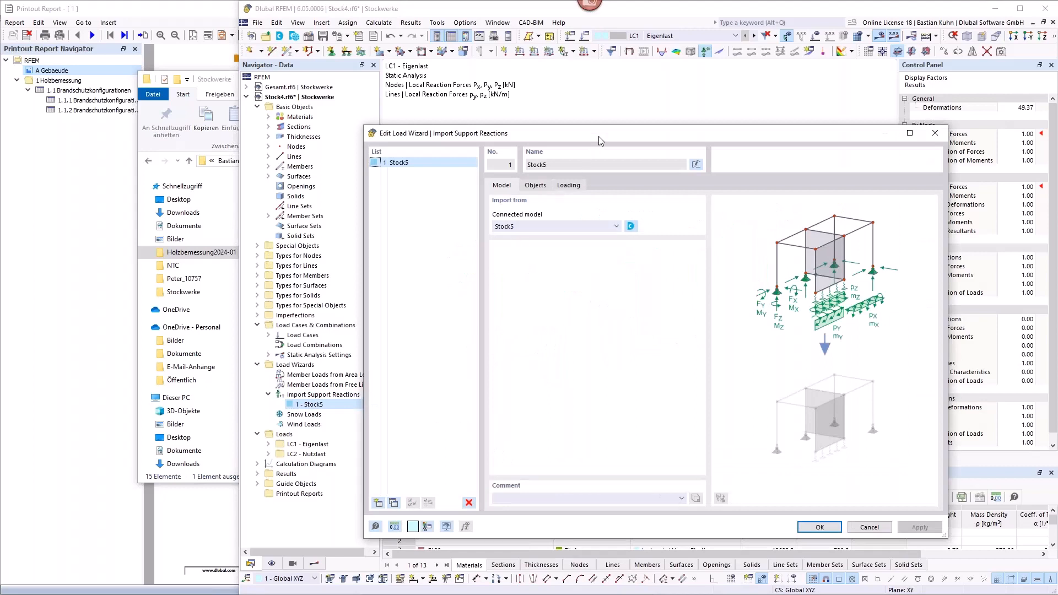
{"action": "left_click_drag", "start_coordinate": [599, 136], "coordinate": [692, 95]}
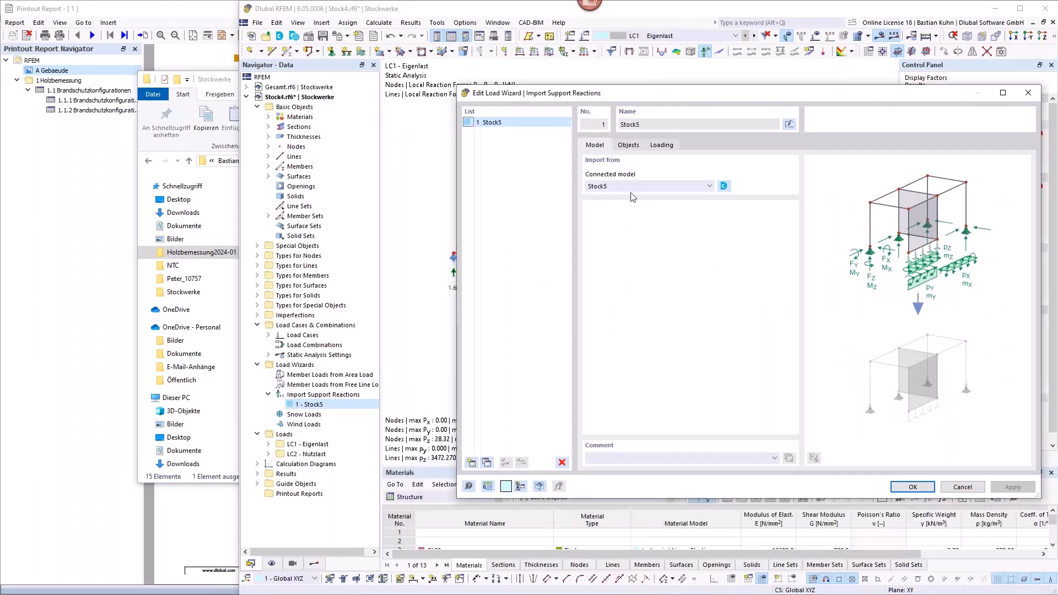
{"action": "left_click", "coordinate": [214, 81]}
{"action": "left_click_drag", "start_coordinate": [214, 80], "coordinate": [88, 51]}
{"action": "left_click", "coordinate": [249, 222]}
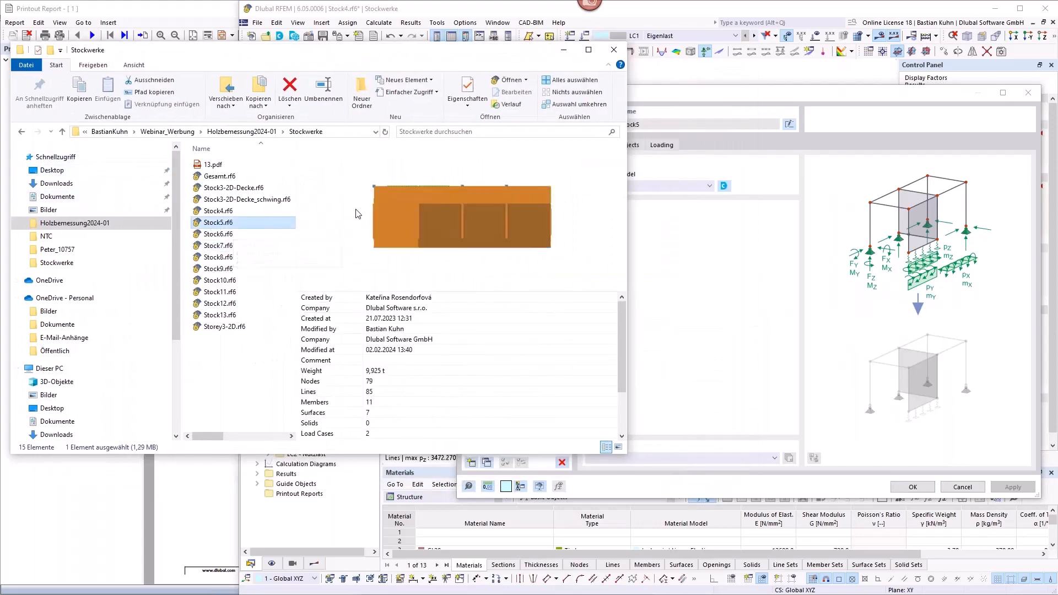
Step: Examine the import wizard's object assignments and load case connections, leaving without changes
{"action": "left_click", "coordinate": [748, 93]}
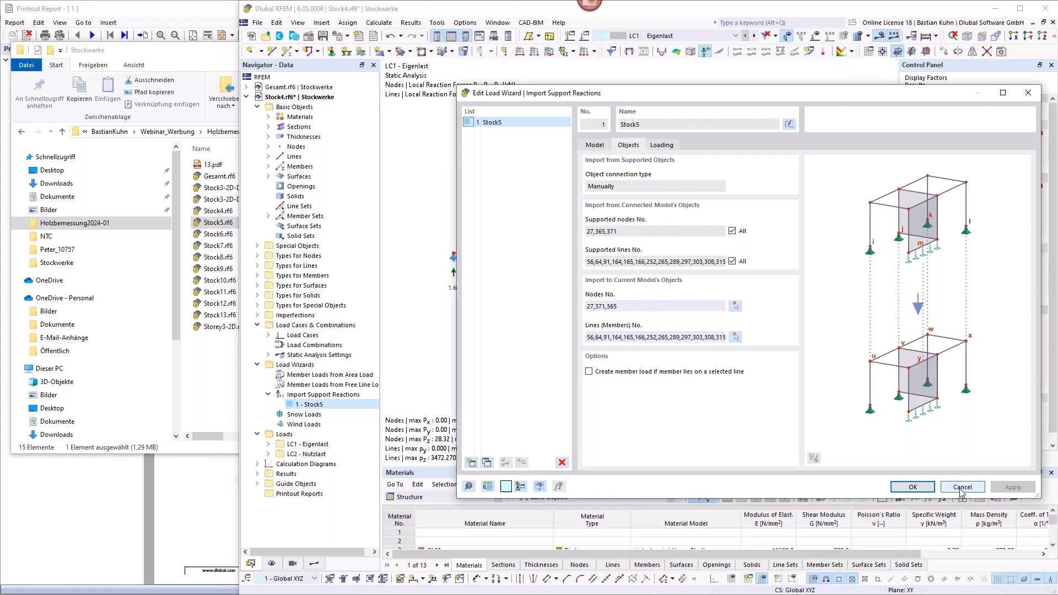
{"action": "left_click", "coordinate": [671, 147]}
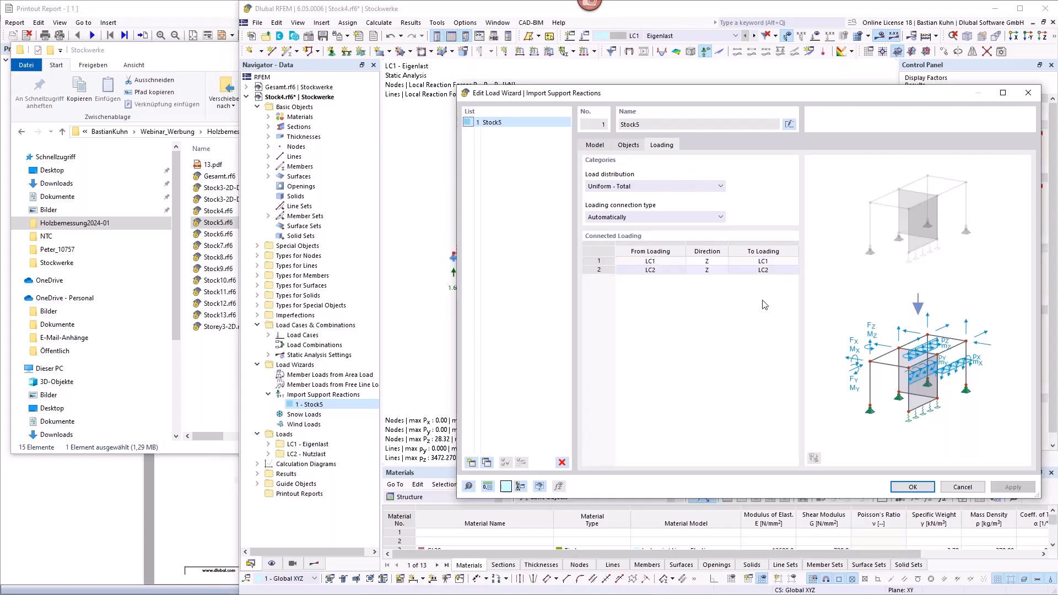
{"action": "left_click", "coordinate": [960, 487]}
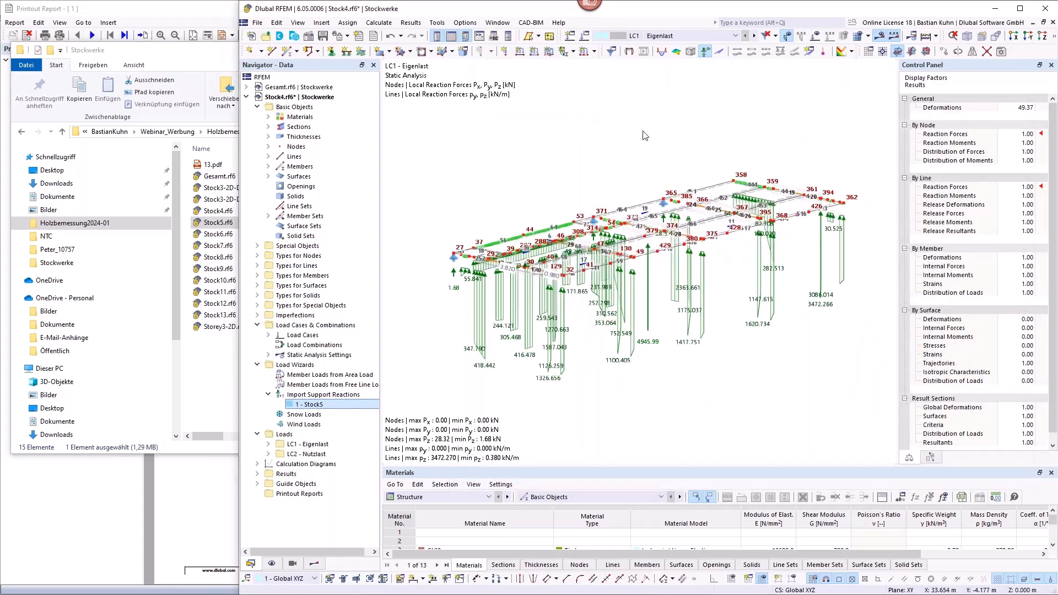
Step: Show the loads on the Stock4 floor again and enable the display of surface loads for LC1 Eigenlast
{"action": "left_click", "coordinate": [816, 35]}
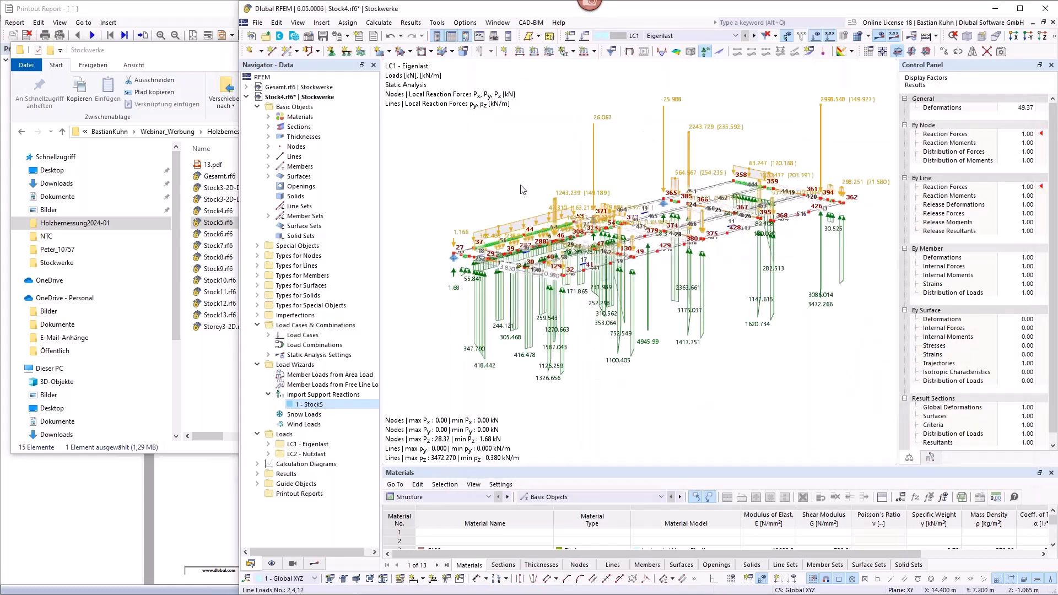
{"action": "middle_click_drag", "start_coordinate": [537, 188], "coordinate": [545, 181]}
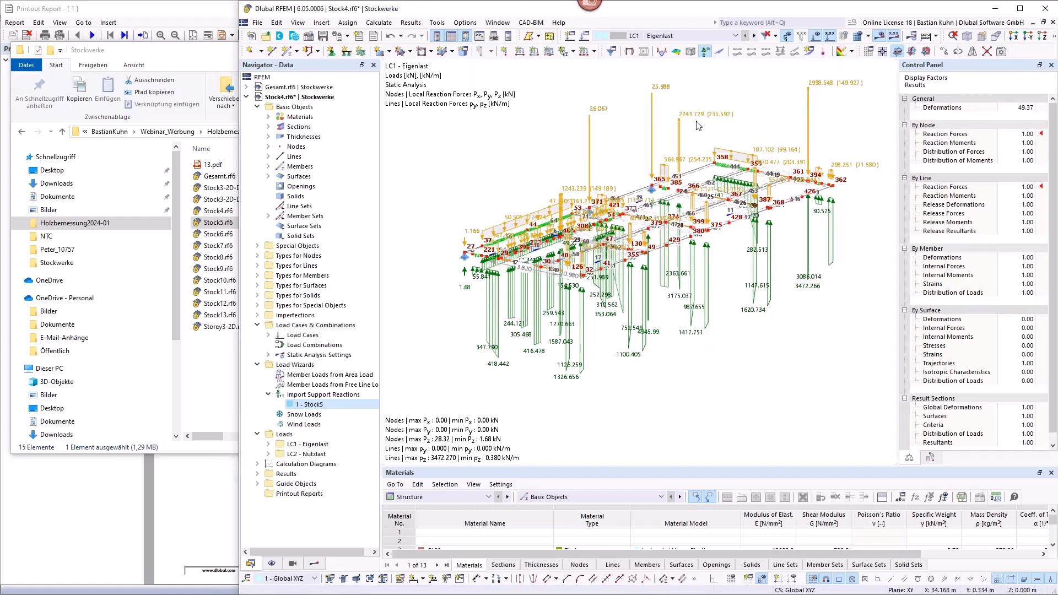
{"action": "left_click", "coordinate": [272, 563]}
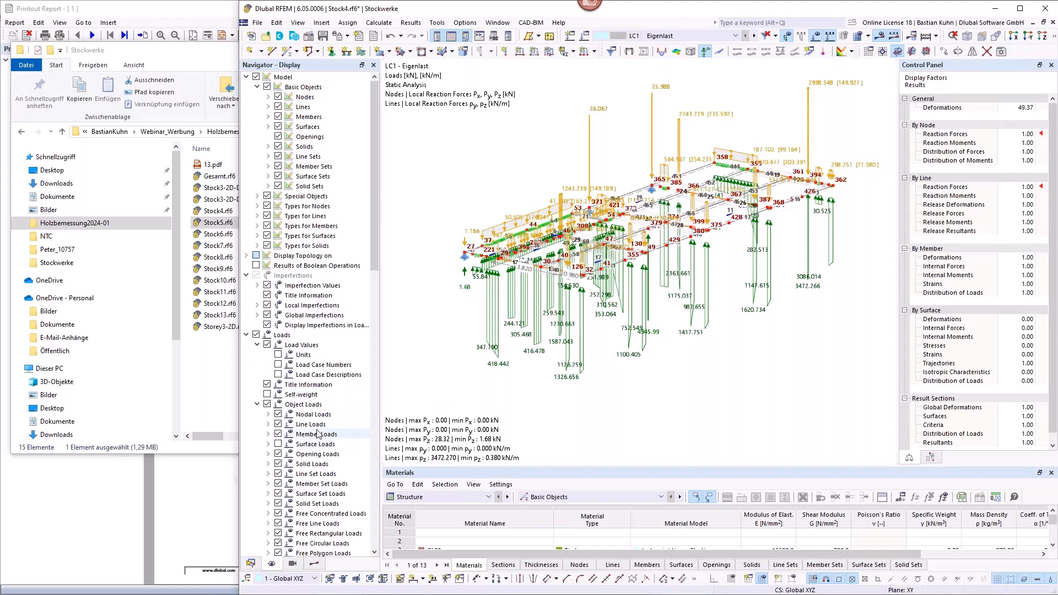
{"action": "left_click", "coordinate": [279, 444]}
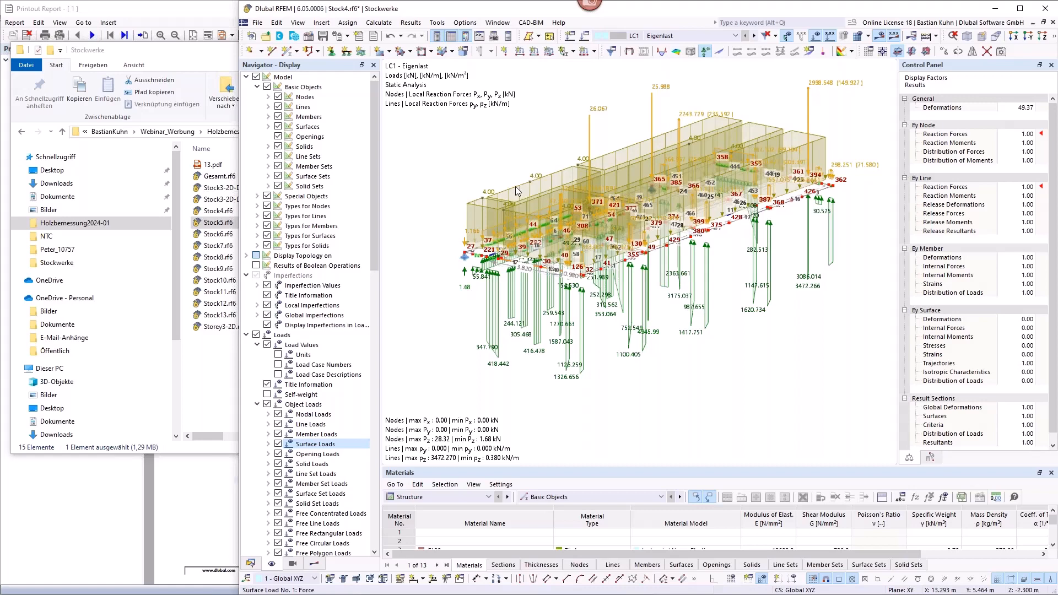
Step: Switch to load case LC2 Nutzlast and hide the surface loads to inspect the imported nodal and line loads
{"action": "left_click", "coordinate": [744, 56]}
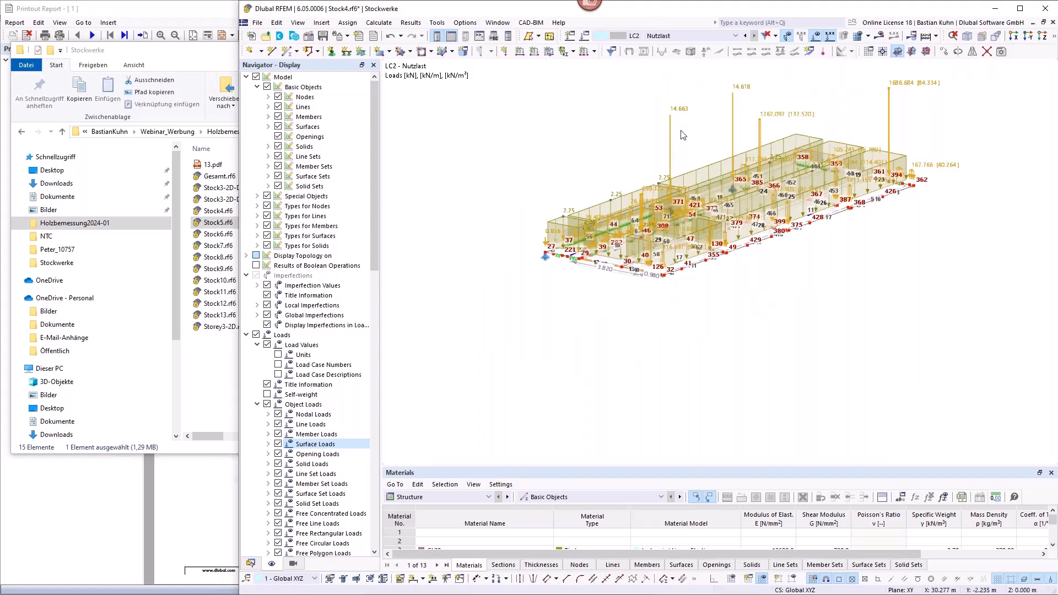
{"action": "left_click", "coordinate": [278, 445]}
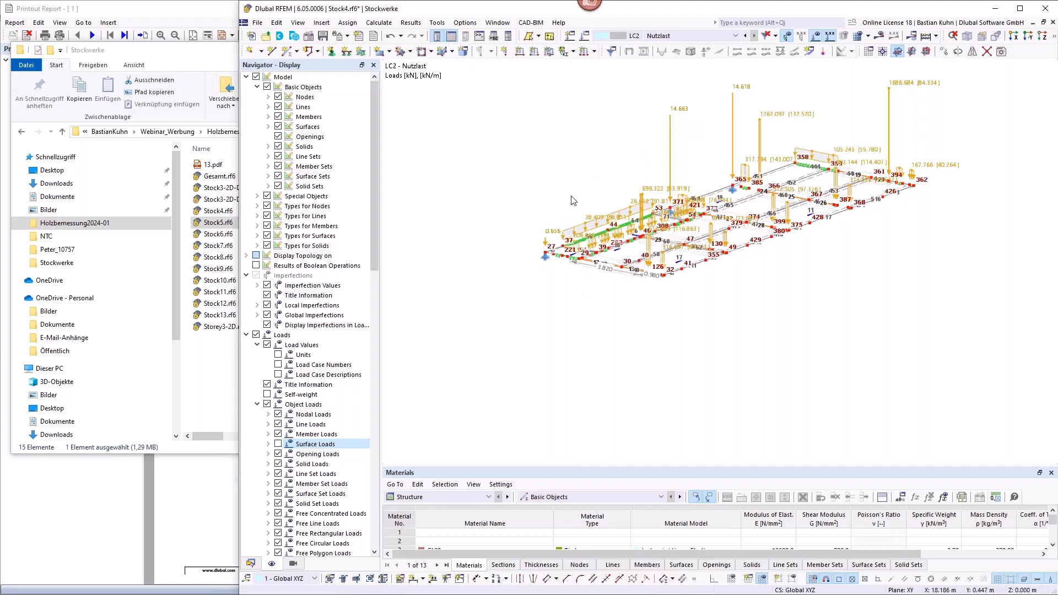
{"action": "scroll", "coordinate": [573, 201], "scroll_direction": "up", "scroll_amount": 2}
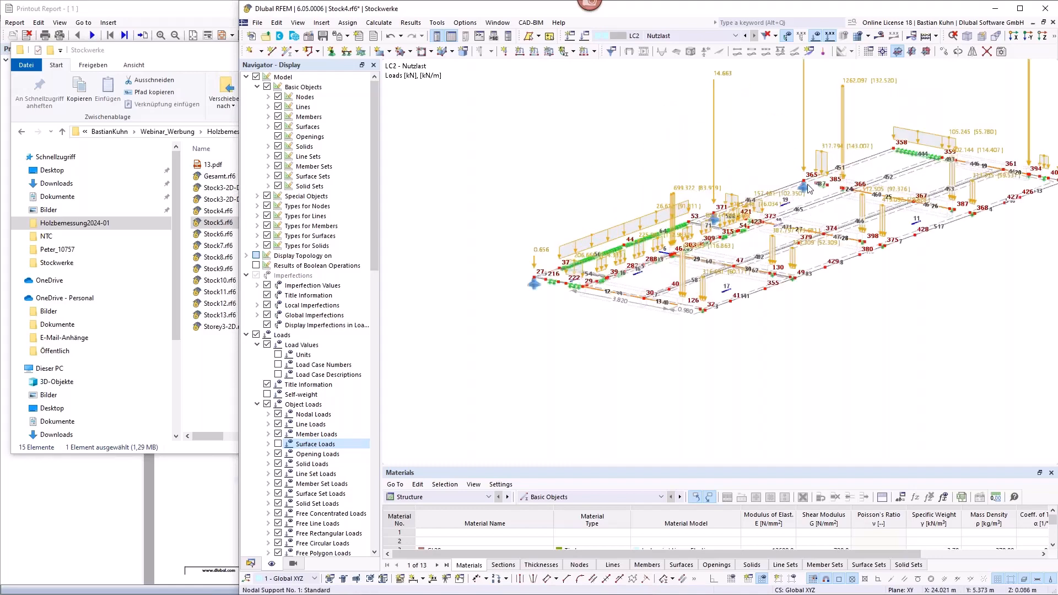
{"action": "scroll", "coordinate": [808, 189], "scroll_direction": "up", "scroll_amount": 2}
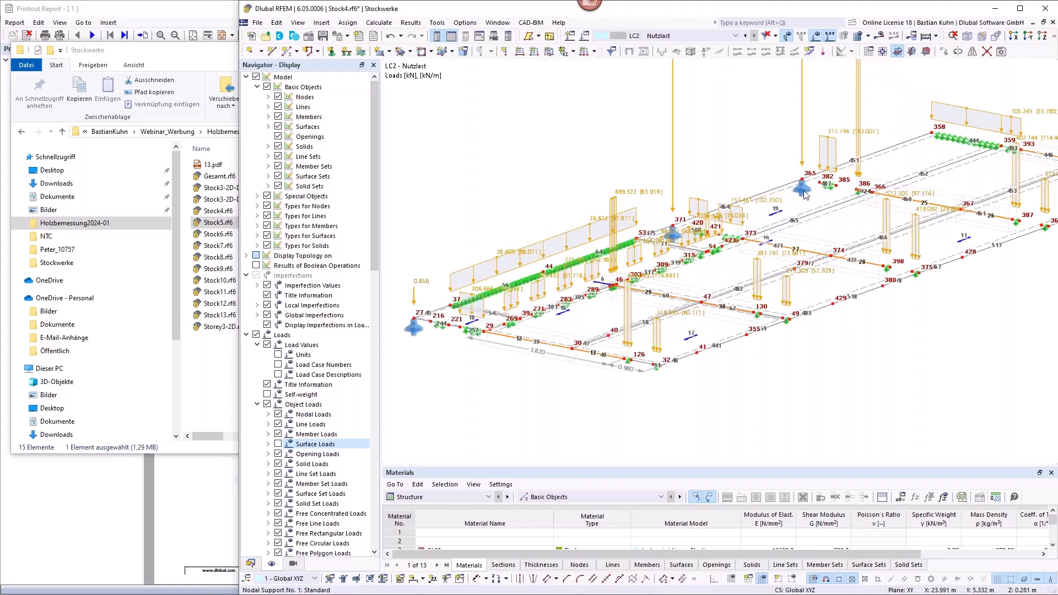
Step: Inspect the support conditions and nonlinearity of the nodal support at node 365, leaving without changes
{"action": "left_click", "coordinate": [804, 191]}
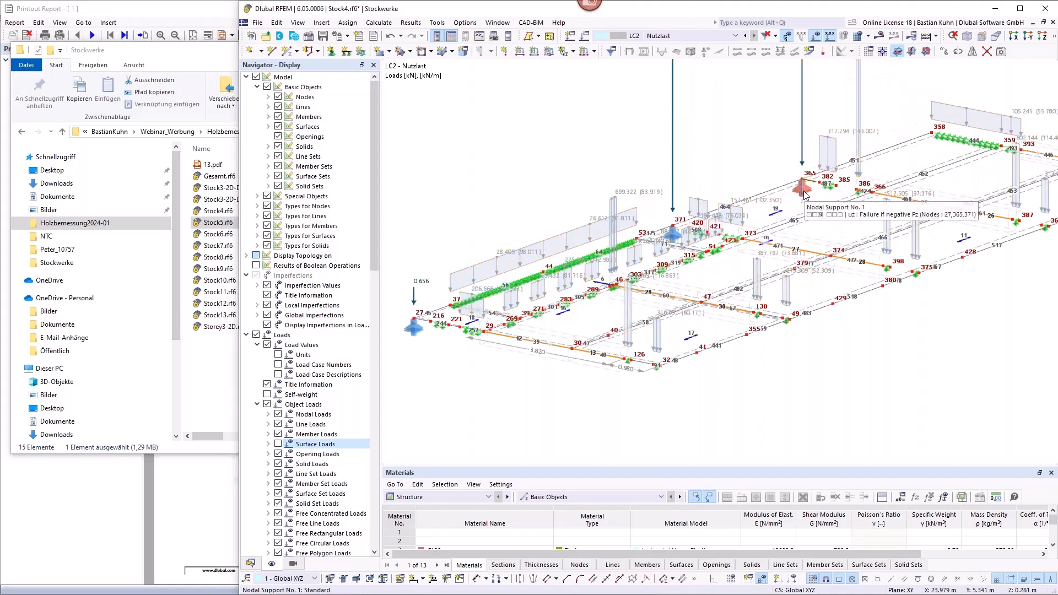
{"action": "double_click", "coordinate": [804, 197]}
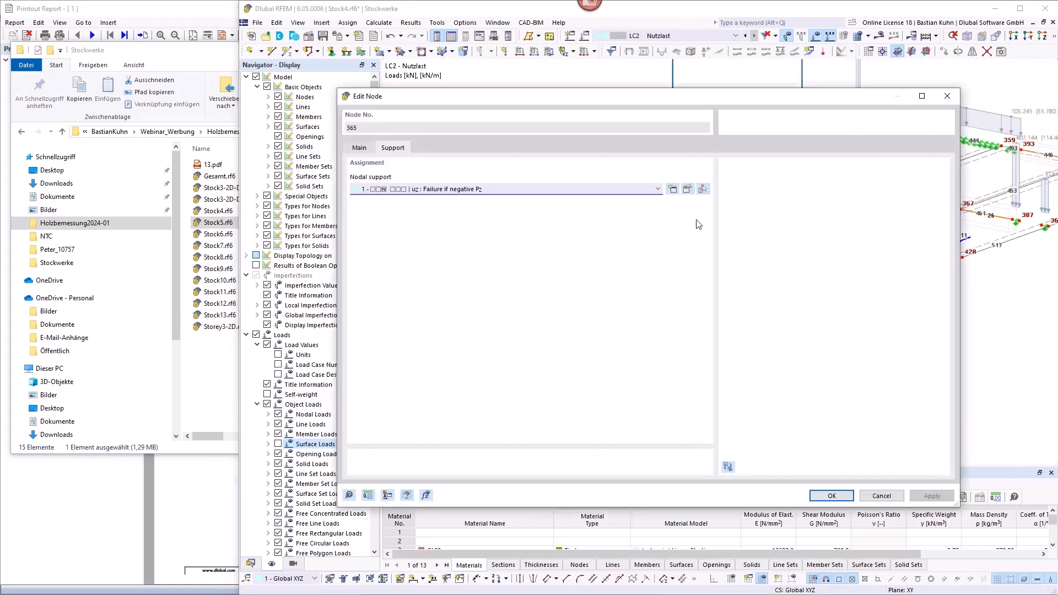
{"action": "left_click", "coordinate": [688, 188]}
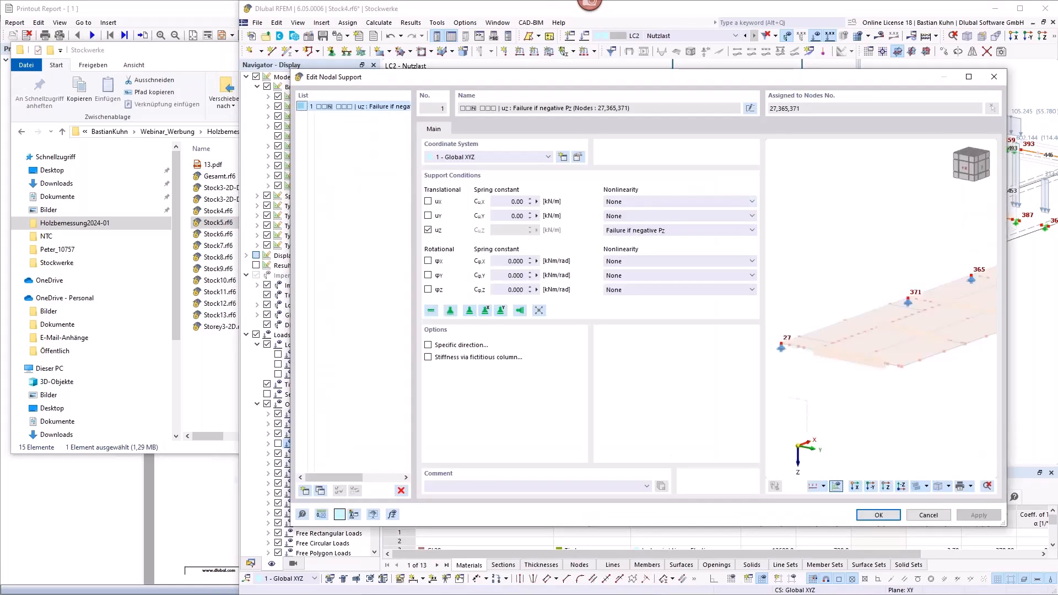
{"action": "left_click", "coordinate": [930, 516]}
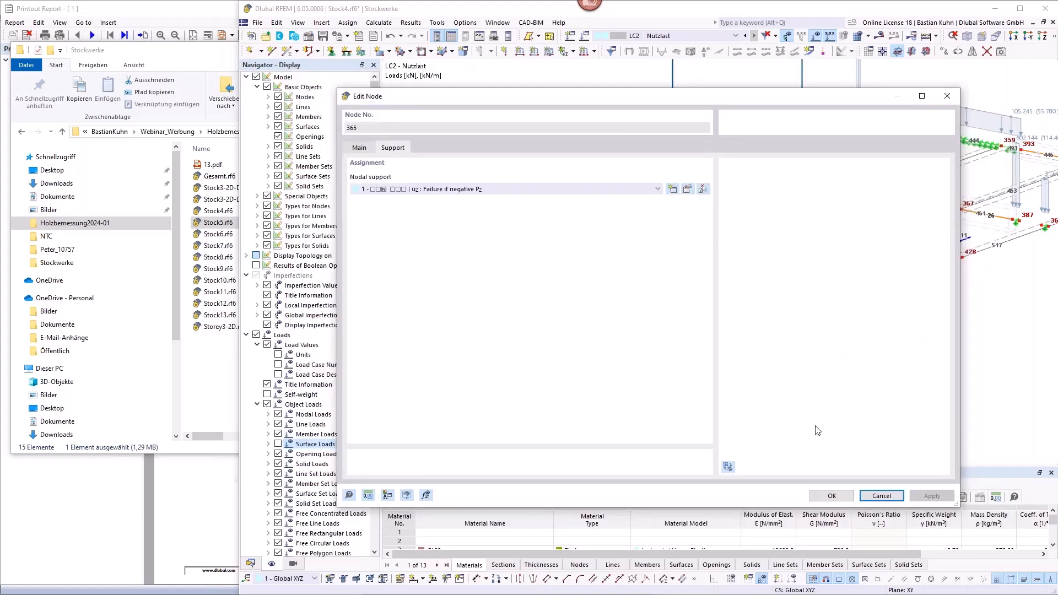
{"action": "left_click", "coordinate": [882, 496]}
{"action": "scroll", "coordinate": [740, 142], "scroll_direction": "down", "scroll_amount": 3}
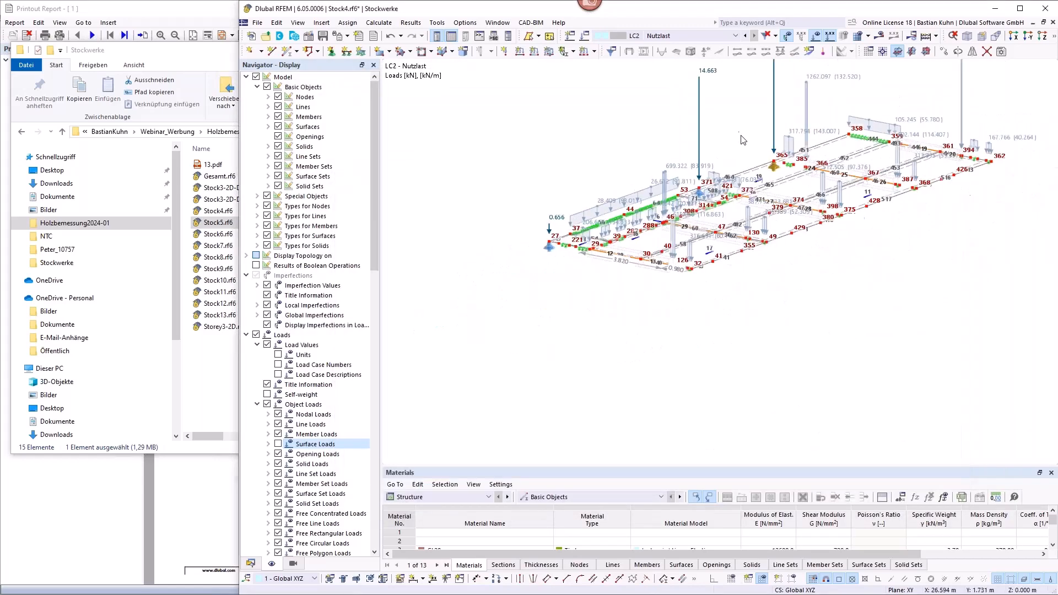
{"action": "middle_click_drag", "start_coordinate": [742, 142], "coordinate": [747, 213]}
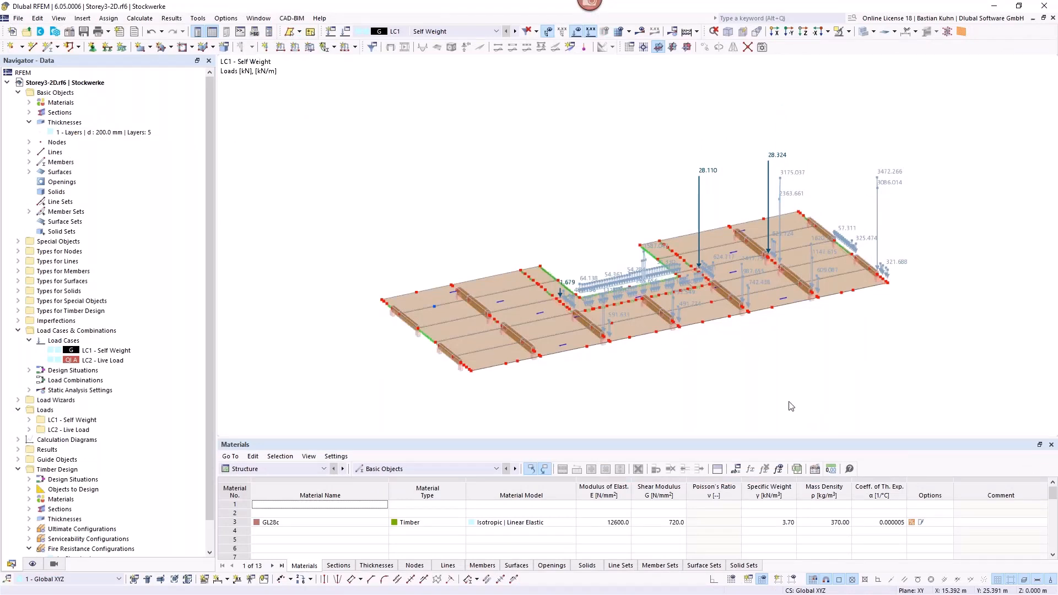
Step: Enable the display of surface loads on the Storey3-2D floor for LC1 Self Weight
{"action": "middle_click_drag", "start_coordinate": [680, 373], "coordinate": [635, 346]}
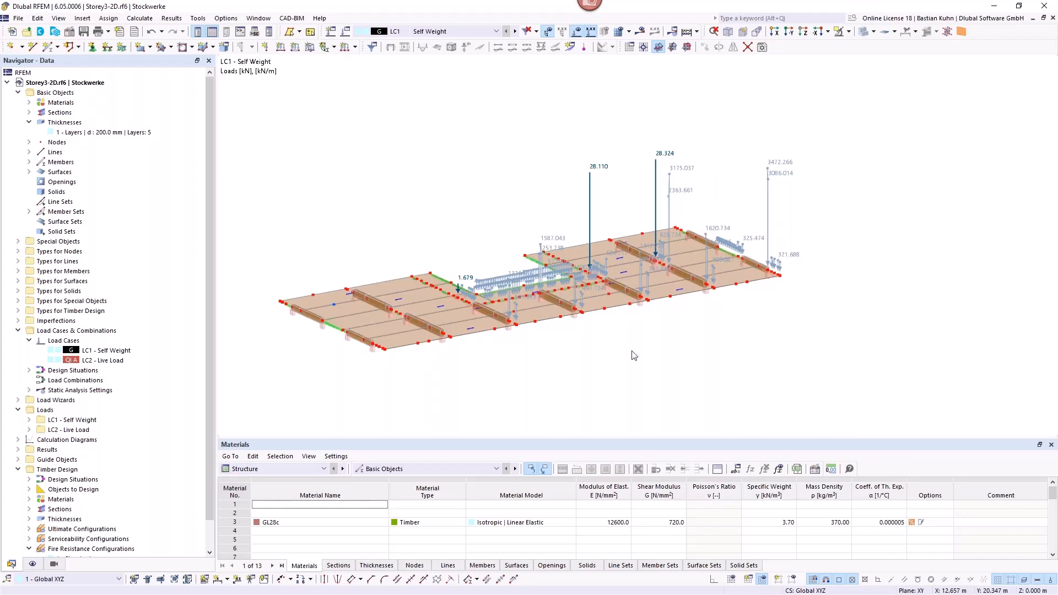
{"action": "scroll", "coordinate": [483, 259], "scroll_direction": "up", "scroll_amount": 3}
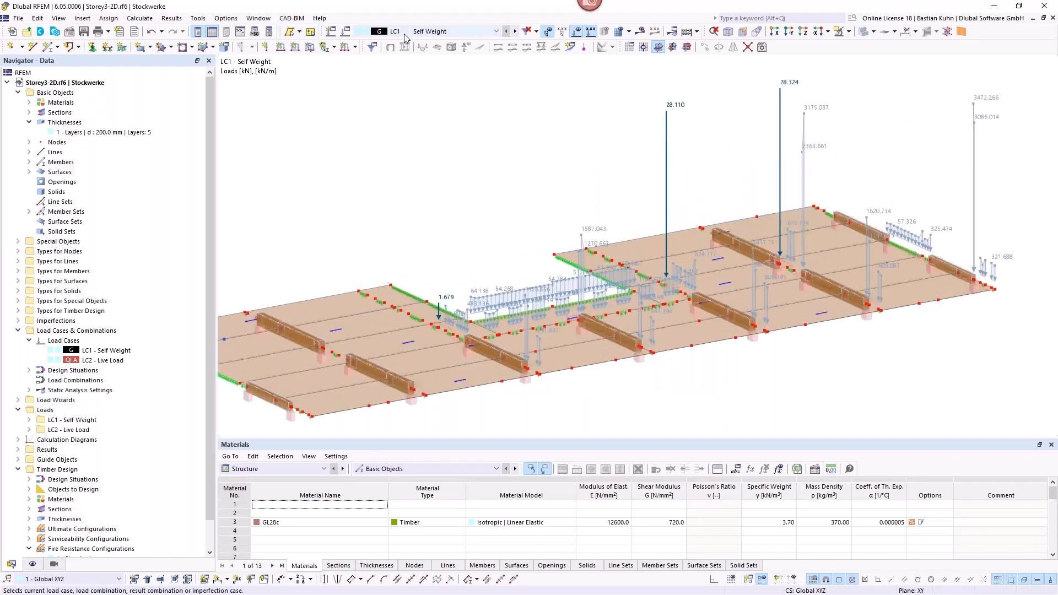
{"action": "left_click", "coordinate": [33, 564]}
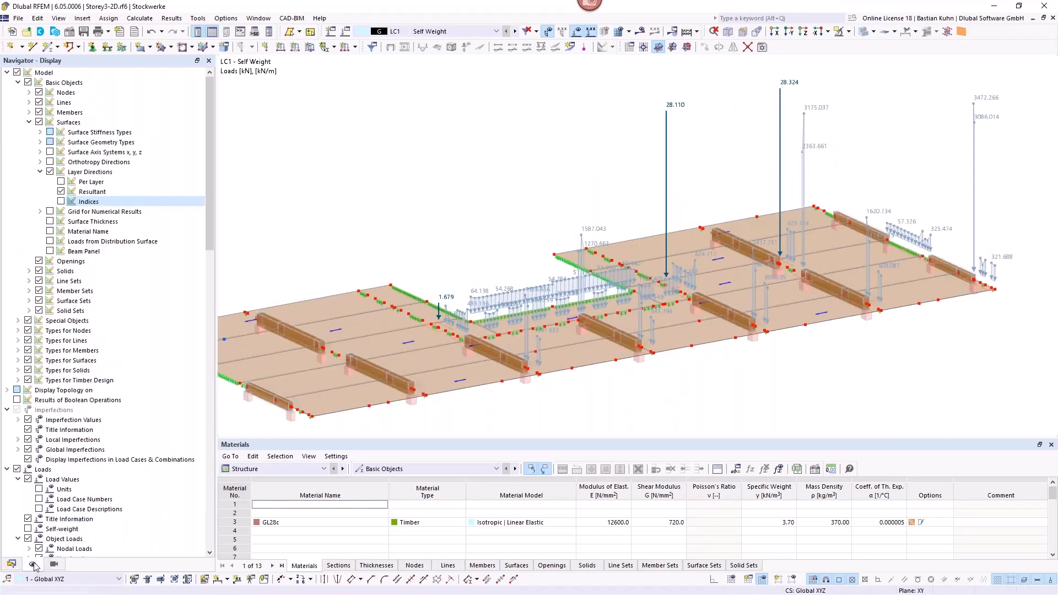
{"action": "scroll", "coordinate": [39, 407], "scroll_direction": "down", "scroll_amount": 10}
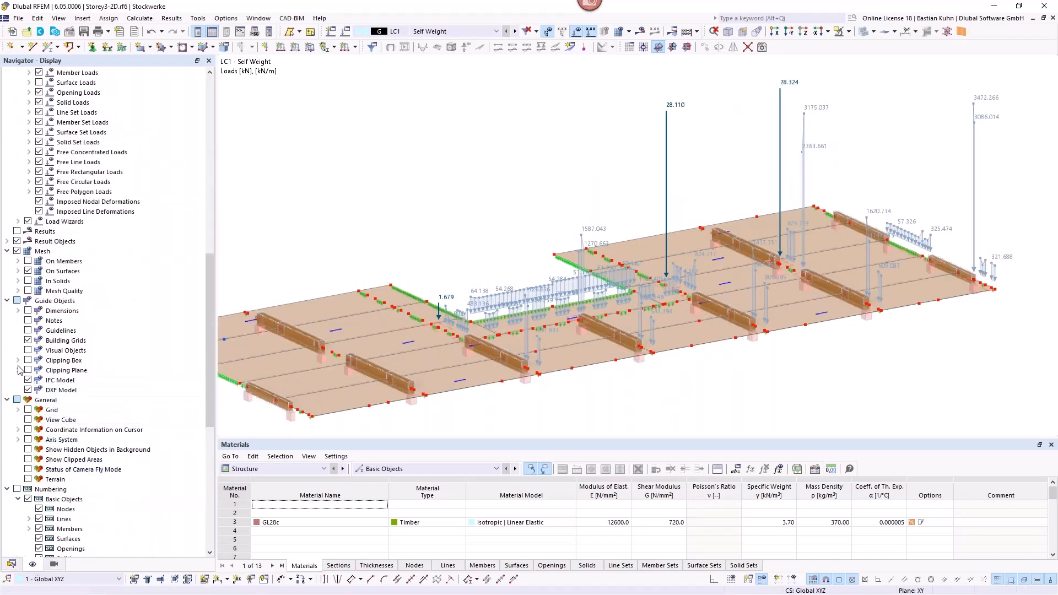
{"action": "scroll", "coordinate": [58, 386], "scroll_direction": "up", "scroll_amount": 7}
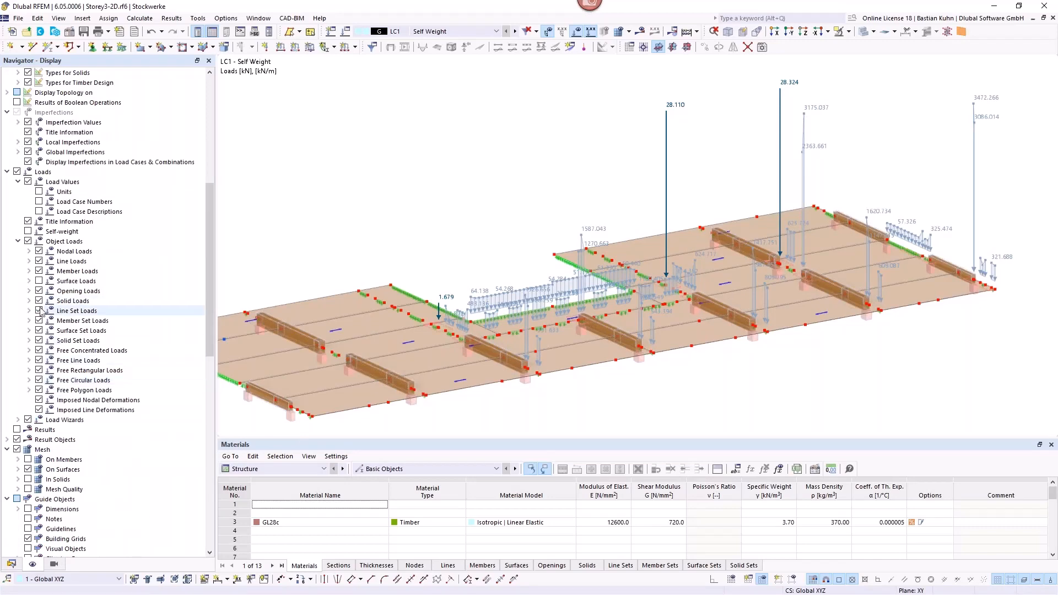
{"action": "left_click", "coordinate": [39, 279]}
{"action": "left_click", "coordinate": [39, 281]}
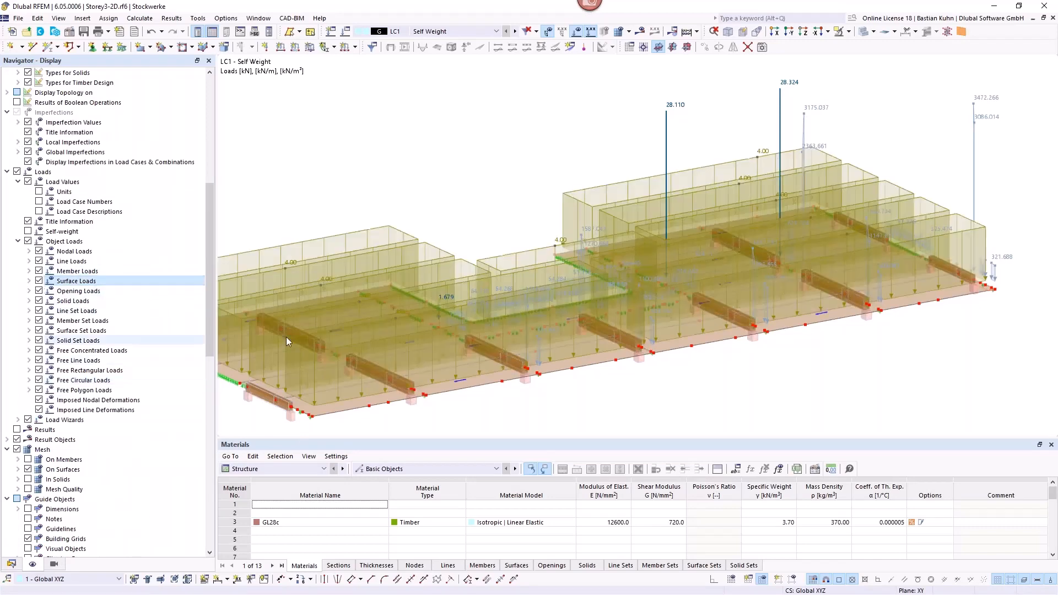
Step: Switch Storey3-2D to LC2 Live Load and hide the surface loads to inspect the nodal and line loads
{"action": "left_click", "coordinate": [514, 32]}
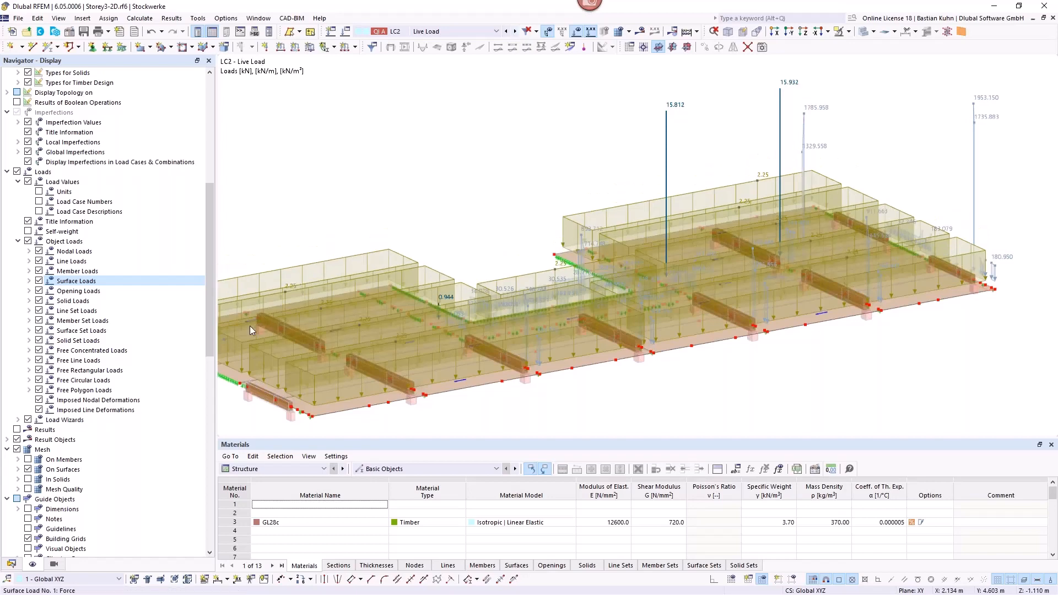
{"action": "left_click", "coordinate": [38, 281]}
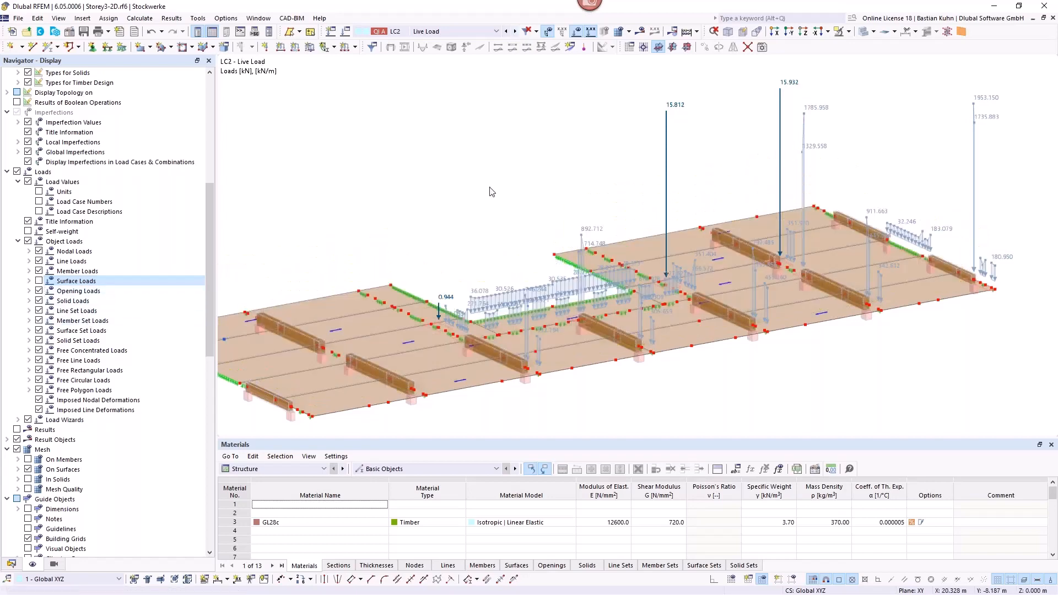
{"action": "scroll", "coordinate": [492, 191], "scroll_direction": "down", "scroll_amount": 3}
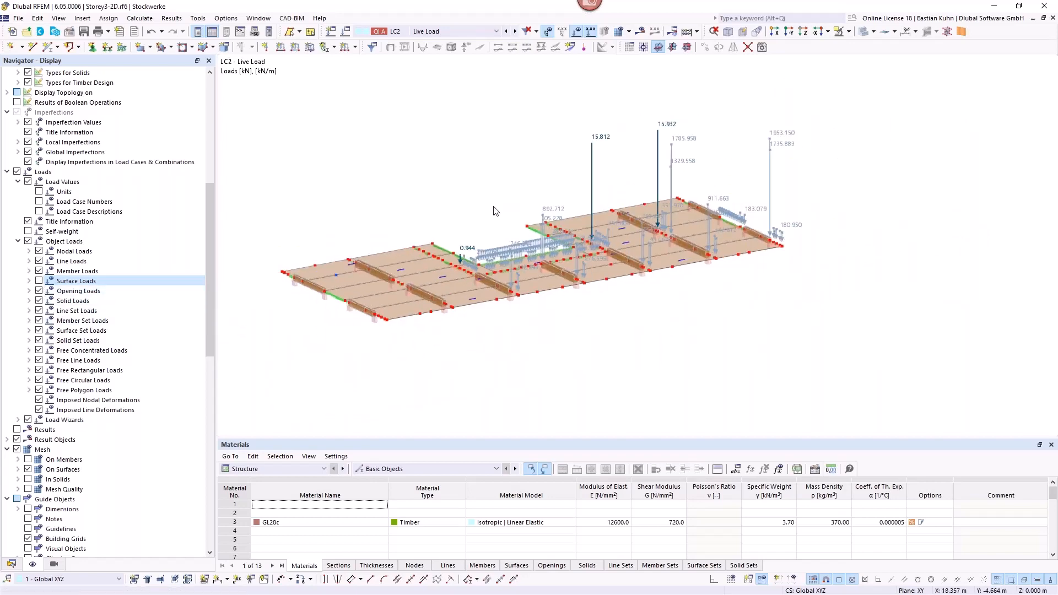
{"action": "middle_click_drag", "start_coordinate": [513, 184], "coordinate": [511, 207]}
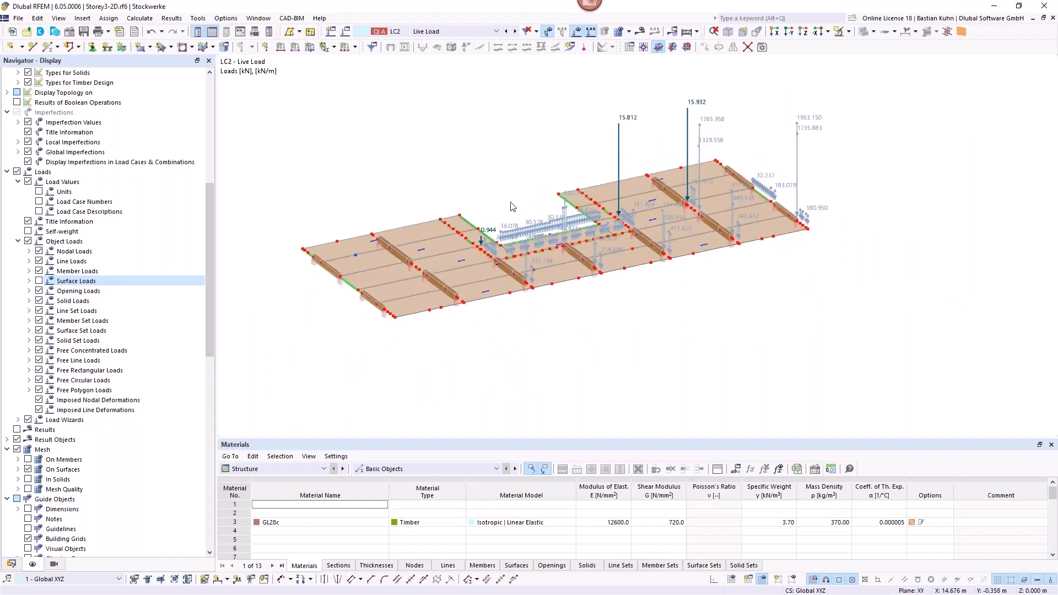
Step: Return Storey3-2D to LC1 Self Weight and examine the nodal and line loads around the floor recess
{"action": "left_click", "coordinate": [506, 32]}
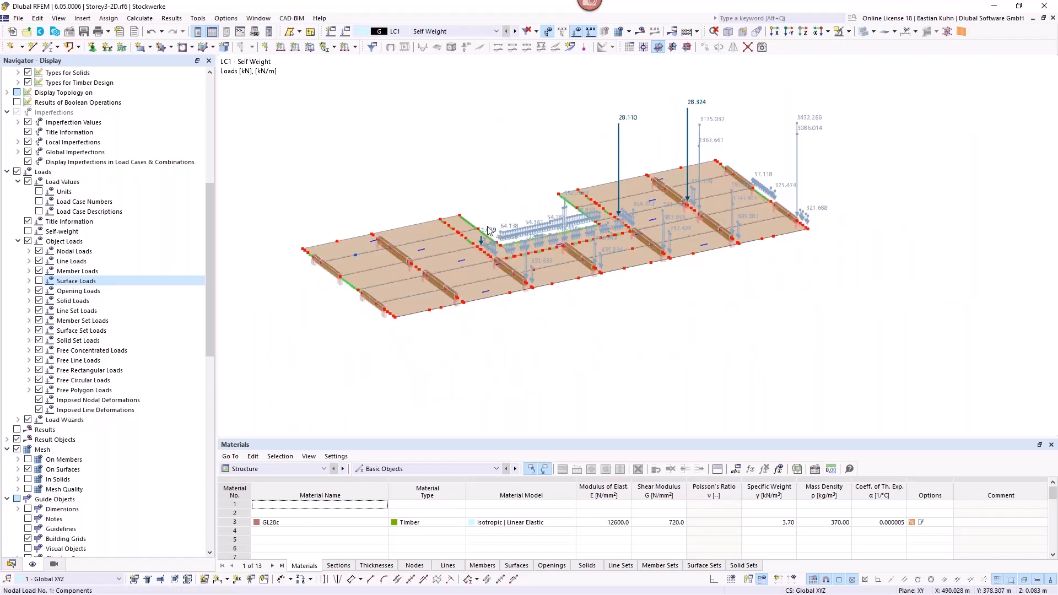
{"action": "scroll", "coordinate": [488, 231], "scroll_direction": "up", "scroll_amount": 1}
{"action": "scroll", "coordinate": [488, 231], "scroll_direction": "up", "scroll_amount": 2}
{"action": "scroll", "coordinate": [561, 169], "scroll_direction": "down", "scroll_amount": 2}
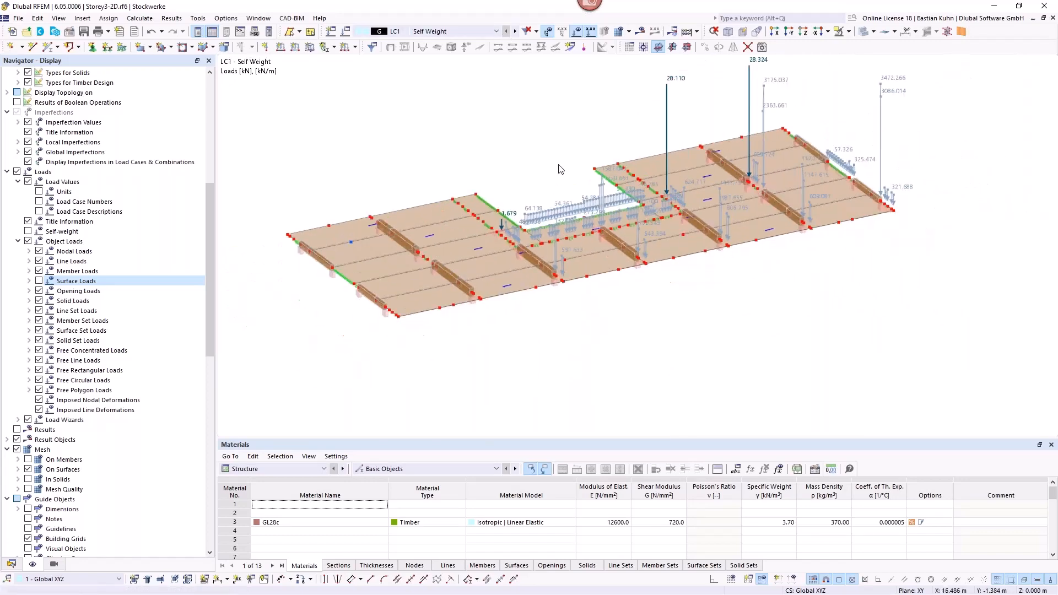
{"action": "scroll", "coordinate": [586, 137], "scroll_direction": "down", "scroll_amount": 1}
{"action": "middle_click_drag", "start_coordinate": [584, 148], "coordinate": [569, 203]}
{"action": "middle_click_drag", "start_coordinate": [569, 203], "coordinate": [581, 192], "text": "ctrl"}
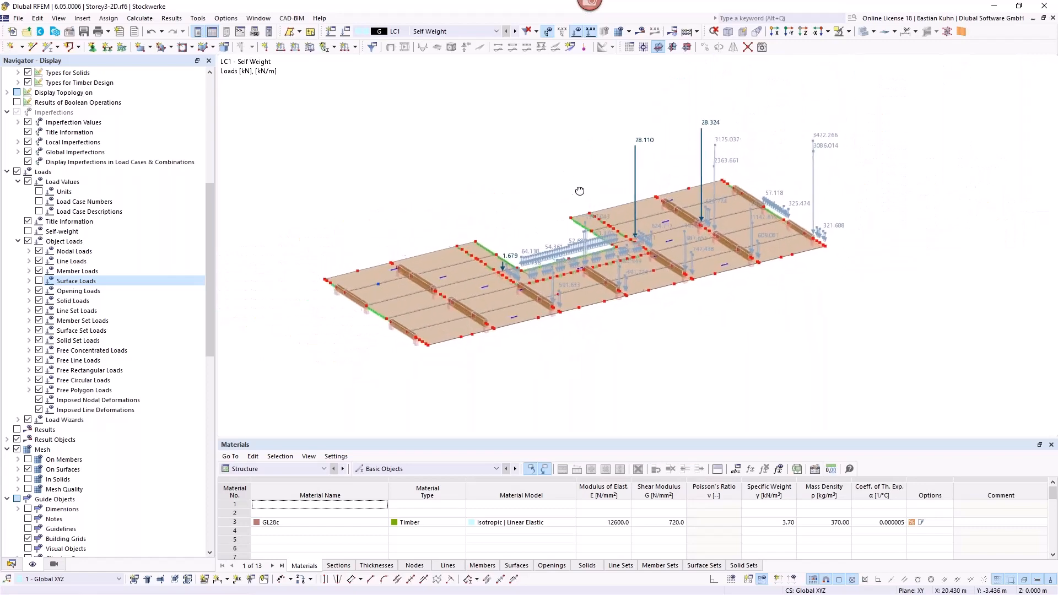
{"action": "scroll", "coordinate": [499, 272], "scroll_direction": "up", "scroll_amount": 3}
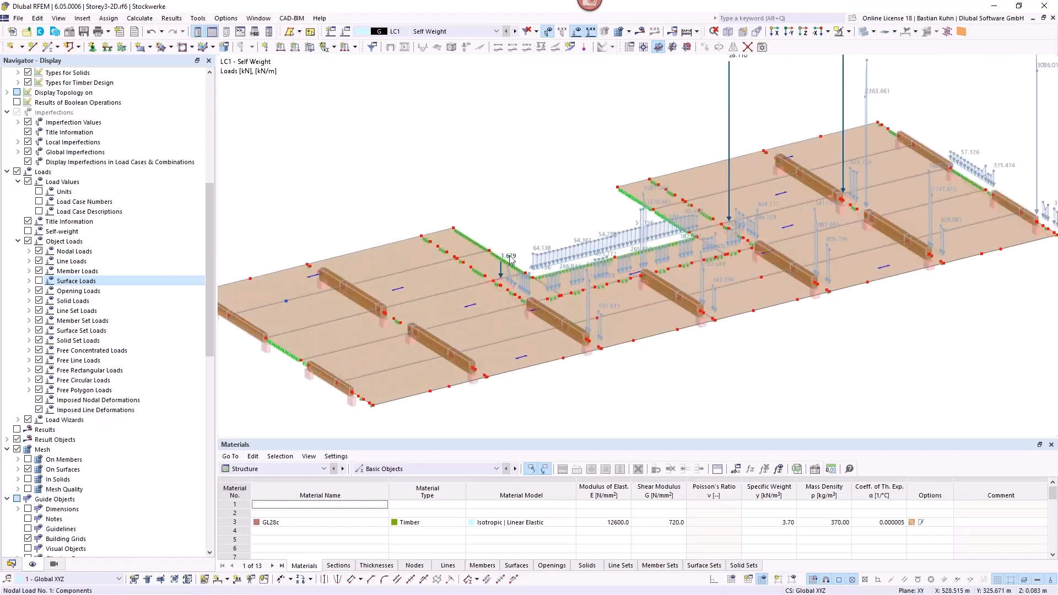
{"action": "scroll", "coordinate": [589, 157], "scroll_direction": "down", "scroll_amount": 1}
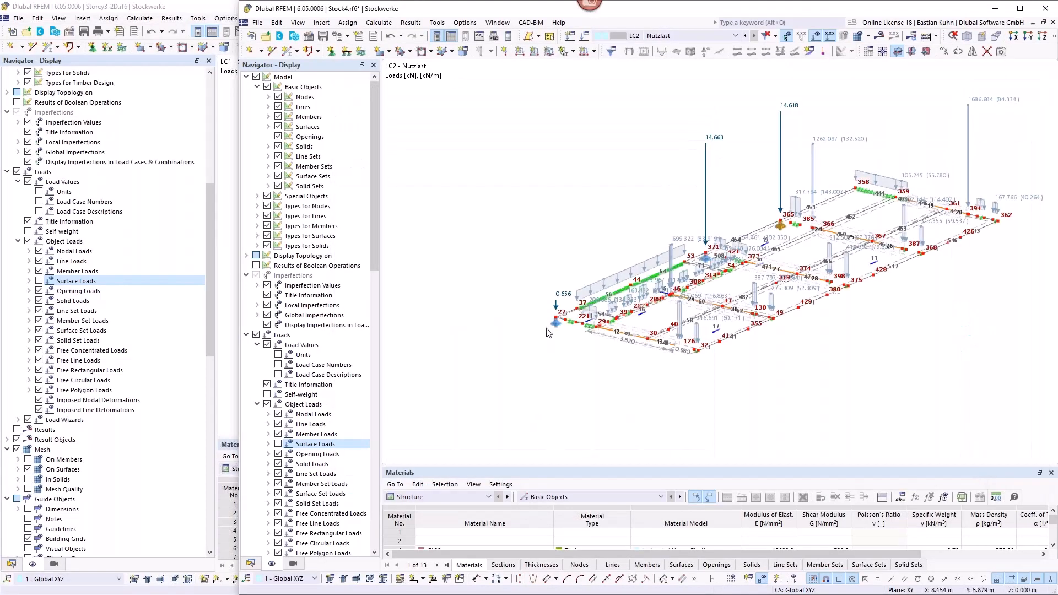
Step: Switch the Stock4 model to LC1 Eigenlast and examine its nodal and line support reactions
{"action": "scroll", "coordinate": [705, 131], "scroll_direction": "up", "scroll_amount": 1}
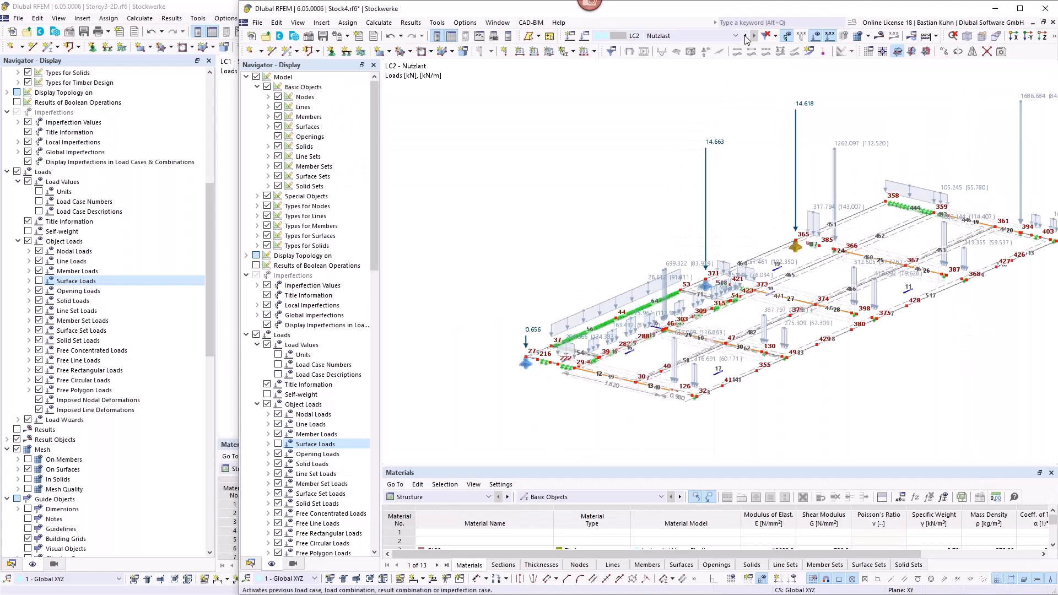
{"action": "left_click", "coordinate": [745, 36]}
{"action": "middle_click_drag", "start_coordinate": [598, 245], "coordinate": [523, 229]}
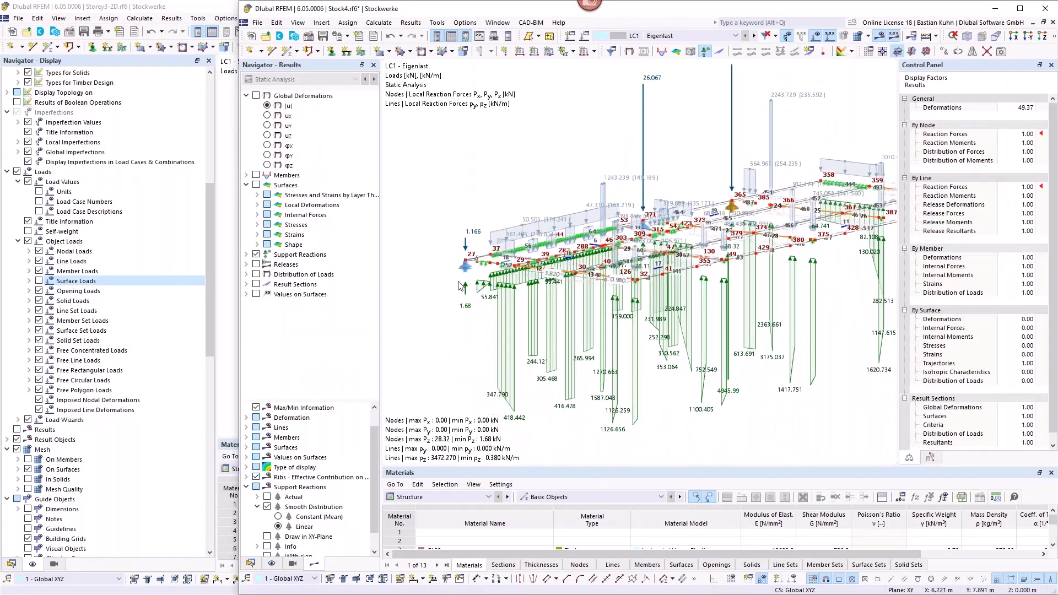
{"action": "middle_click_drag", "start_coordinate": [555, 202], "coordinate": [599, 298]}
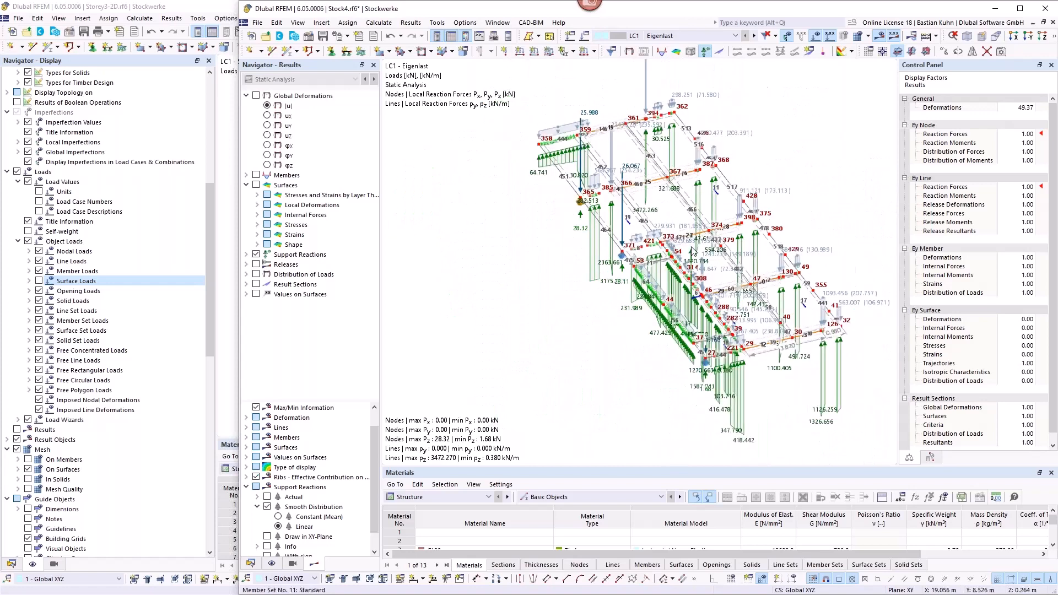
{"action": "middle_click_drag", "start_coordinate": [689, 242], "coordinate": [592, 139], "text": "ctrl"}
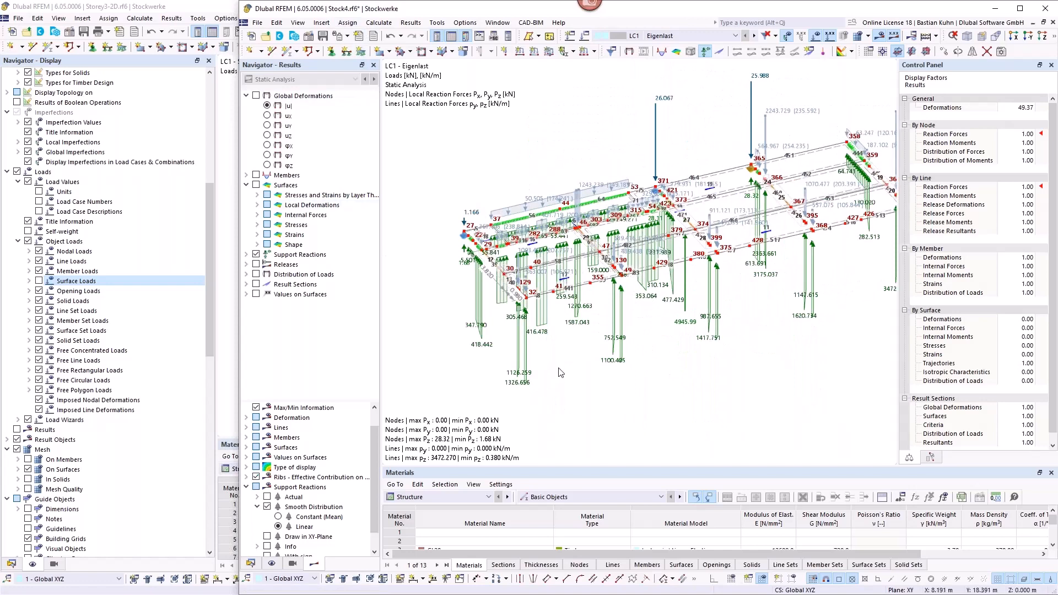
{"action": "middle_click_drag", "start_coordinate": [540, 342], "coordinate": [582, 317], "text": "ctrl"}
{"action": "scroll", "coordinate": [583, 317], "scroll_direction": "up", "scroll_amount": 5}
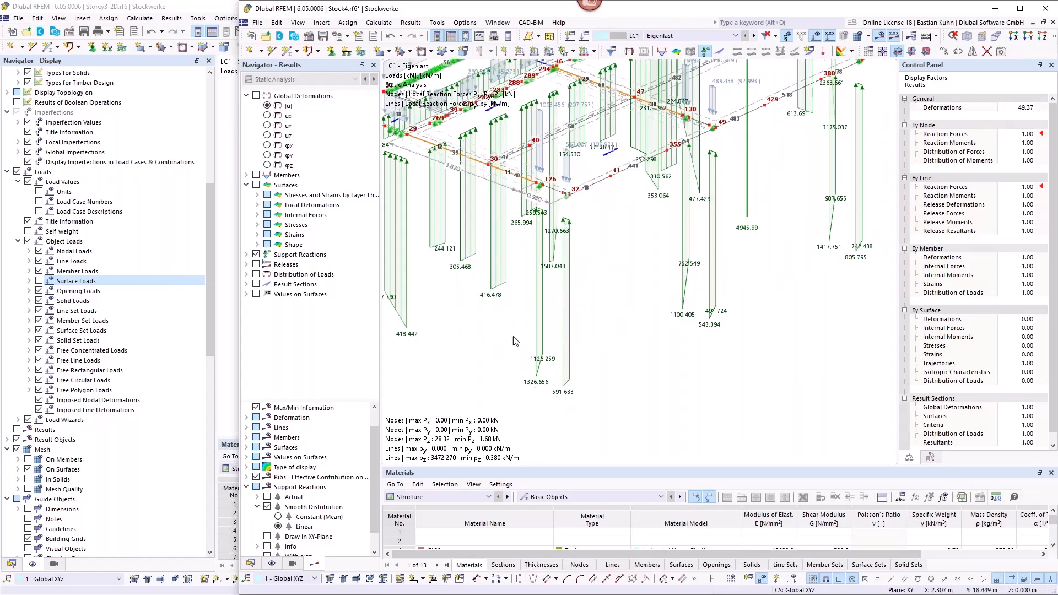
Step: Go back to the Storey3-2D model and inspect the matching imported line loads along the floor edge
{"action": "left_click", "coordinate": [205, 9]}
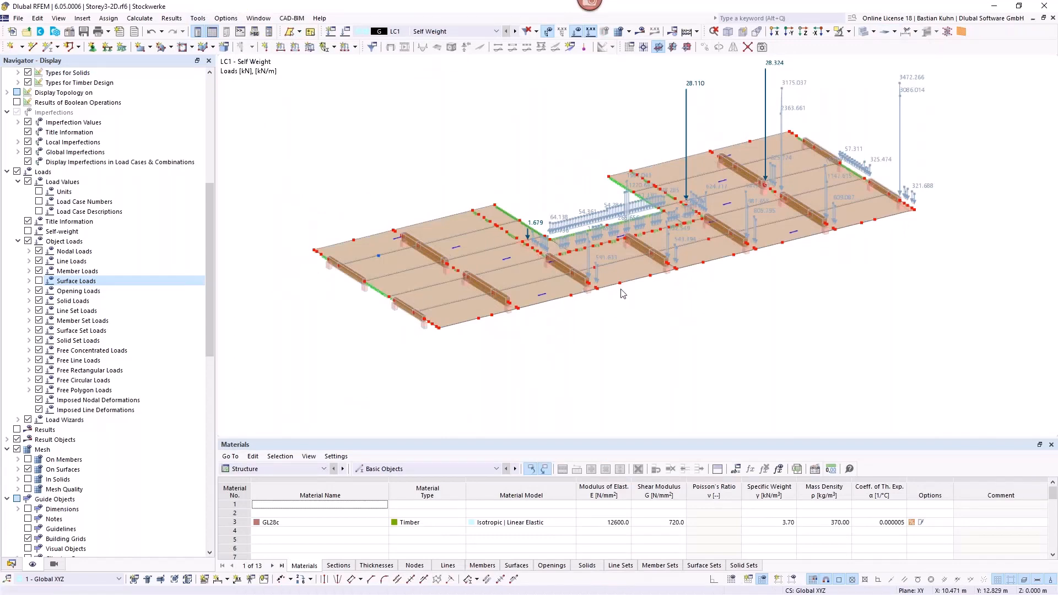
{"action": "scroll", "coordinate": [621, 286], "scroll_direction": "up", "scroll_amount": 4}
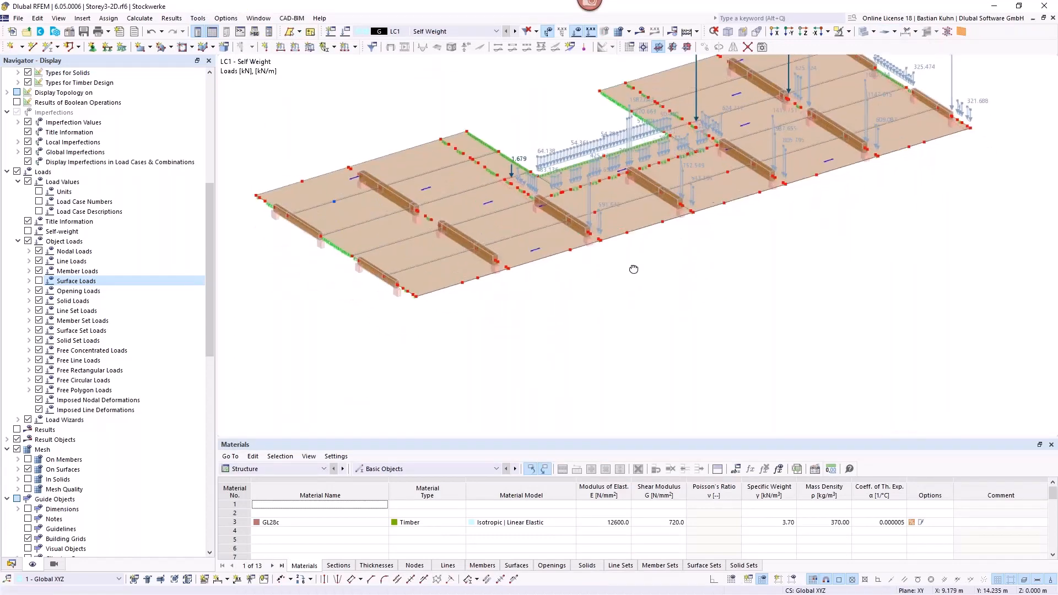
{"action": "scroll", "coordinate": [616, 221], "scroll_direction": "up", "scroll_amount": 2}
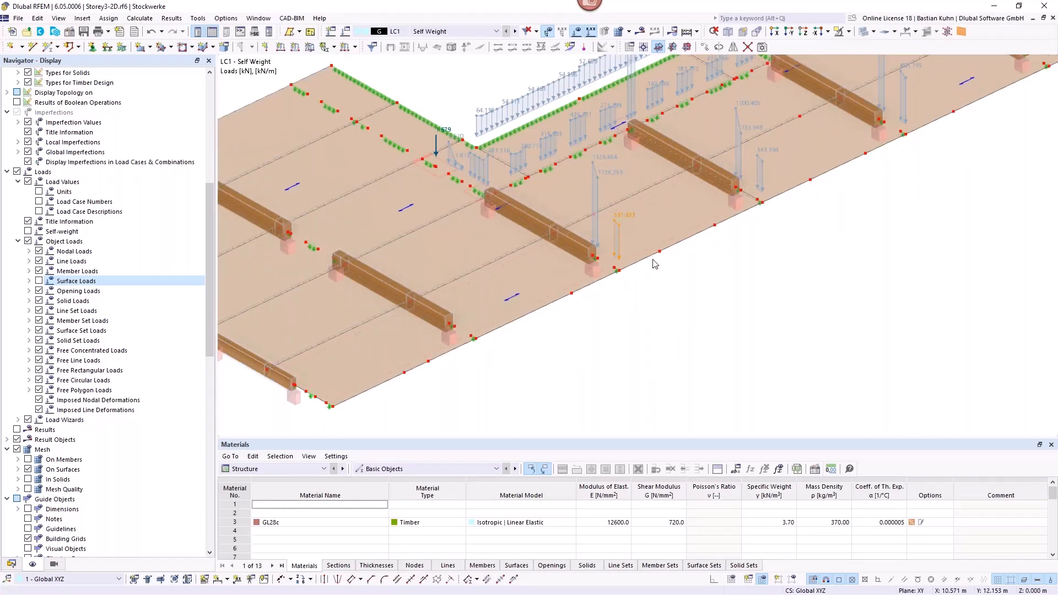
{"action": "scroll", "coordinate": [658, 267], "scroll_direction": "down", "scroll_amount": 2}
{"action": "scroll", "coordinate": [658, 267], "scroll_direction": "down", "scroll_amount": 2}
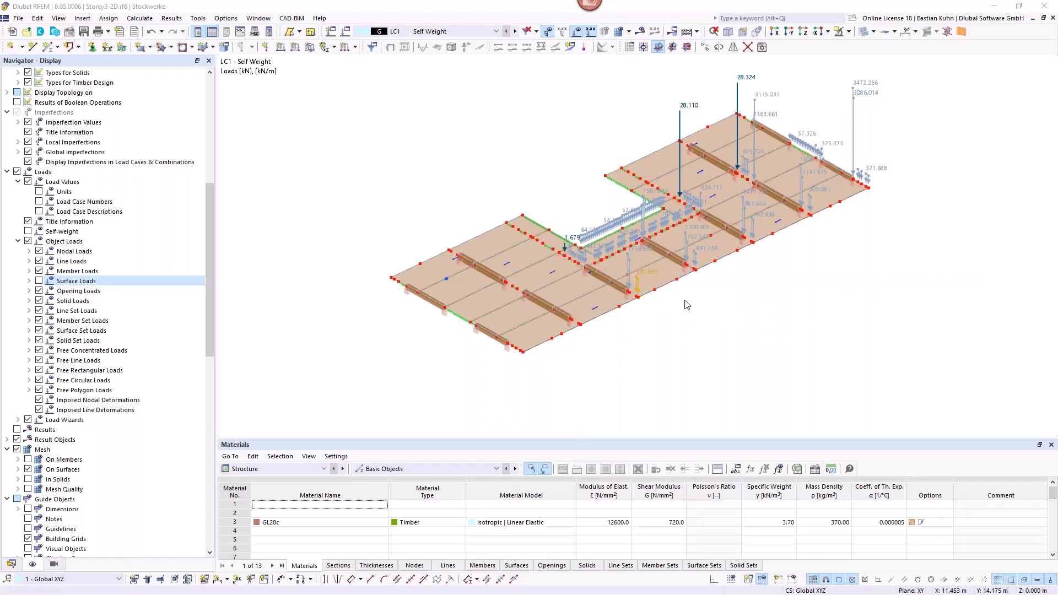
Step: Display the dimensions of the Storey3-2D floor to check the beam and wall spacing, and hide them again
{"action": "middle_click_drag", "start_coordinate": [660, 316], "coordinate": [399, 342], "text": "ctrl"}
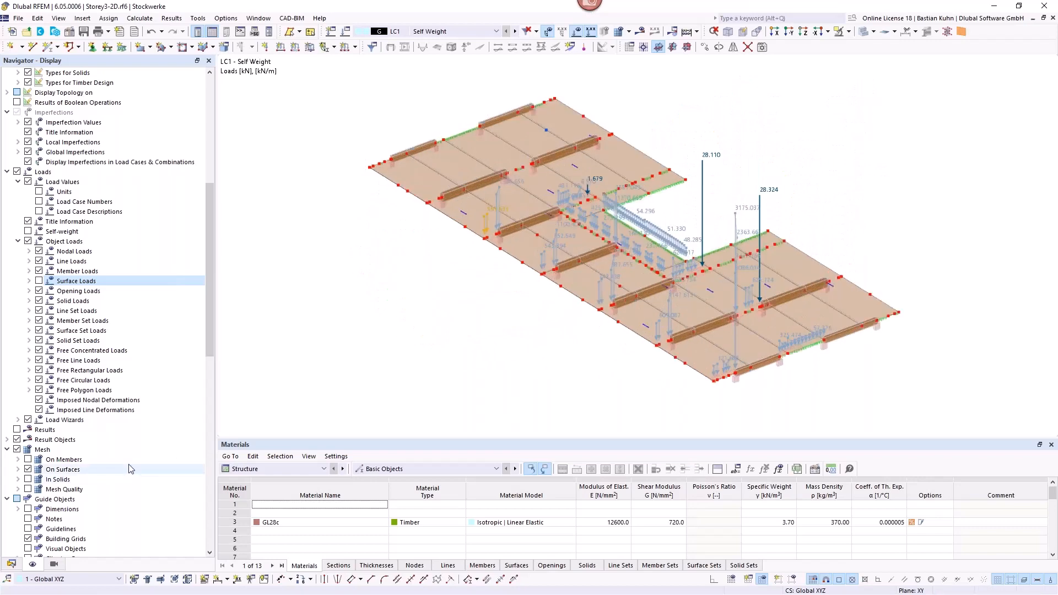
{"action": "scroll", "coordinate": [77, 395], "scroll_direction": "up", "scroll_amount": 7}
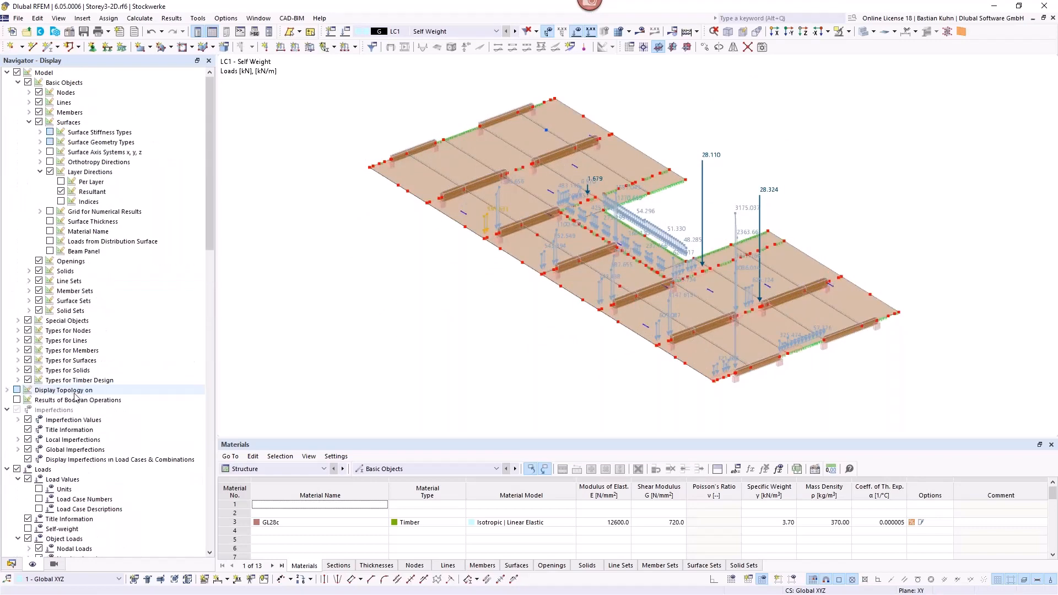
{"action": "scroll", "coordinate": [79, 391], "scroll_direction": "down", "scroll_amount": 14}
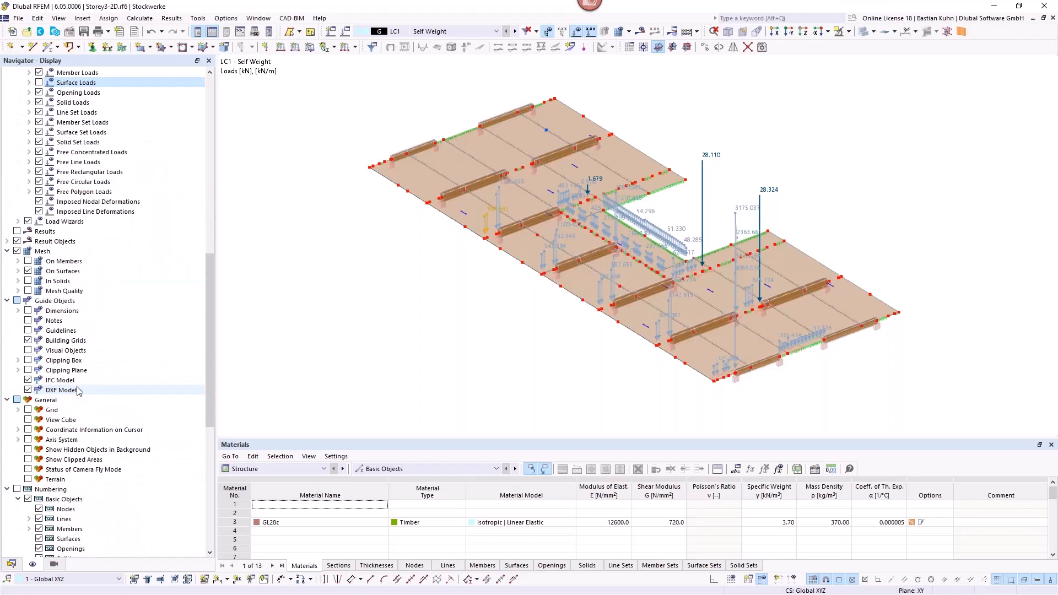
{"action": "left_click", "coordinate": [28, 311]}
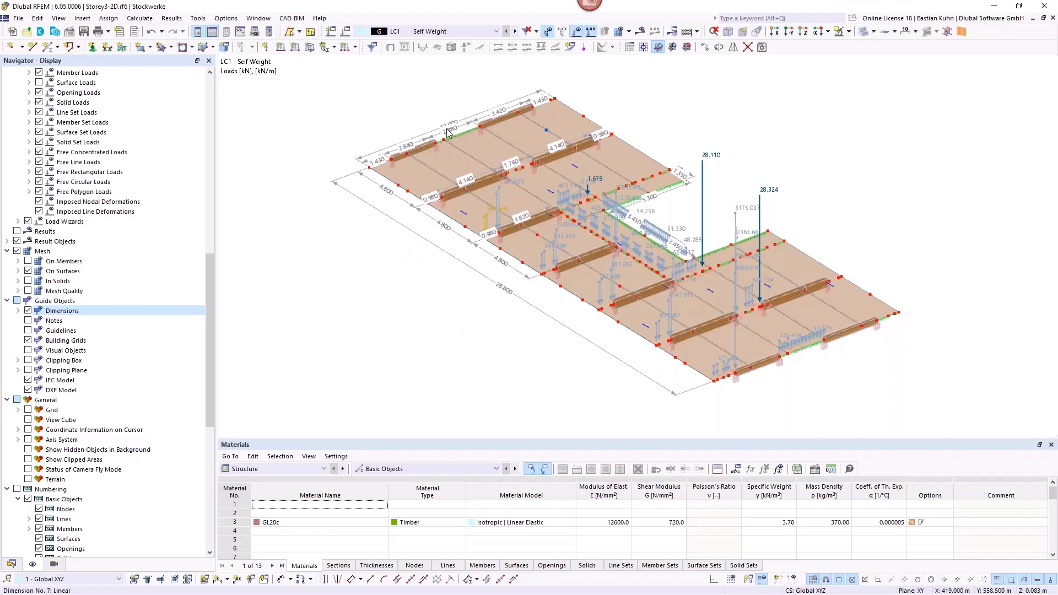
{"action": "left_click", "coordinate": [27, 311]}
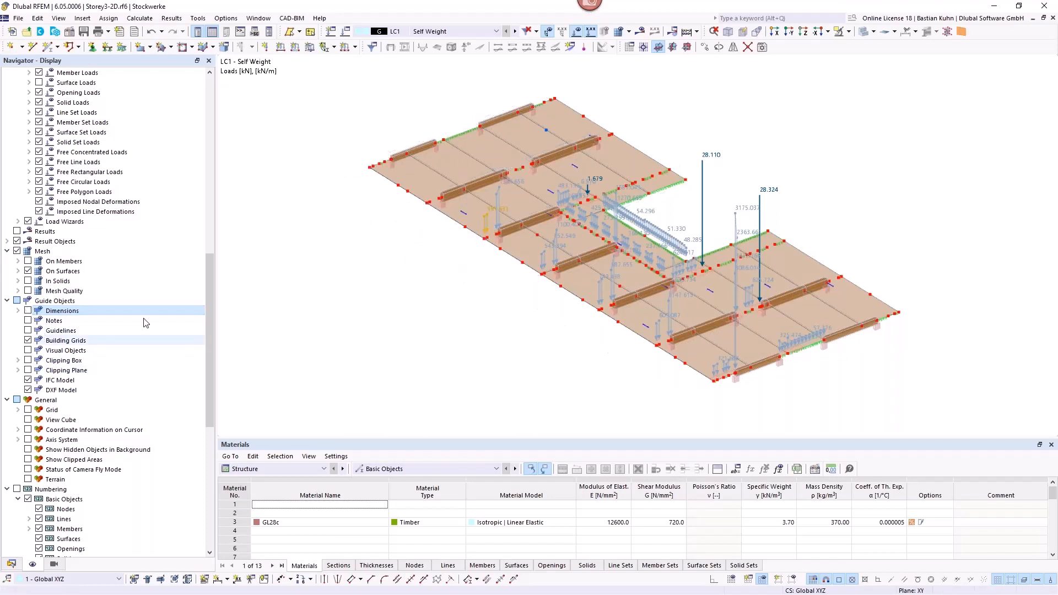
Step: Inspect the line hinge between the floor panels and its spring constants, leaving the hinge definition unchanged
{"action": "left_click", "coordinate": [418, 177]}
{"action": "left_click", "coordinate": [446, 164]}
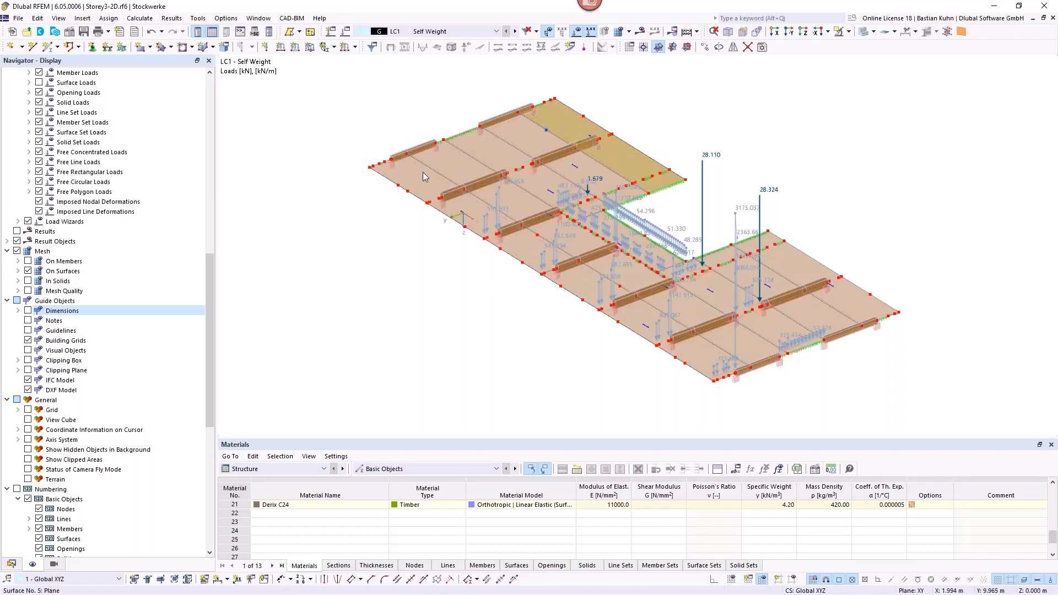
{"action": "scroll", "coordinate": [422, 172], "scroll_direction": "up", "scroll_amount": 3}
{"action": "scroll", "coordinate": [449, 169], "scroll_direction": "up", "scroll_amount": 3}
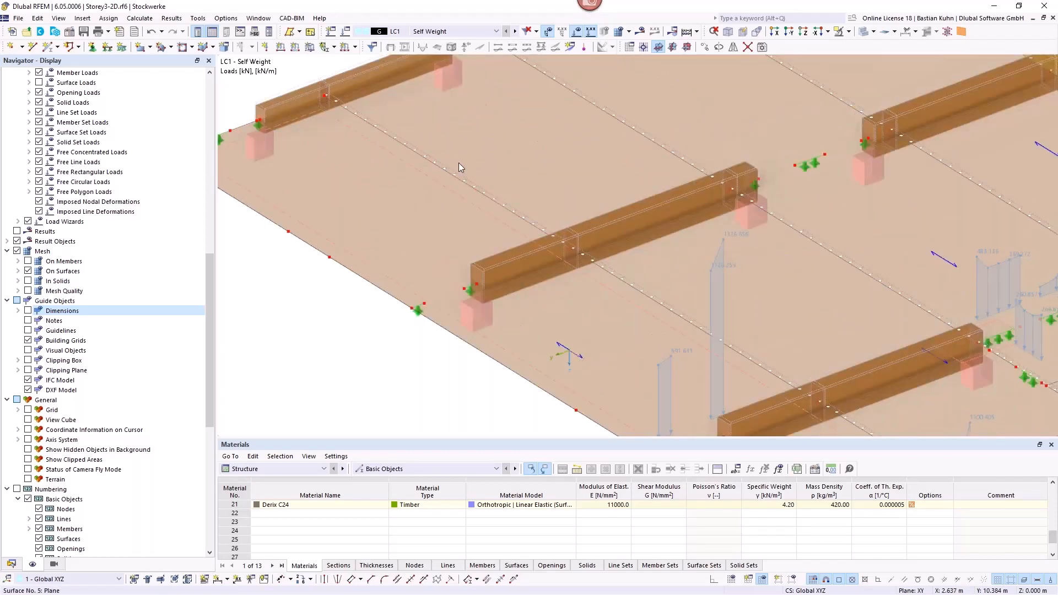
{"action": "scroll", "coordinate": [480, 149], "scroll_direction": "up", "scroll_amount": 1}
{"action": "scroll", "coordinate": [474, 176], "scroll_direction": "up", "scroll_amount": 3}
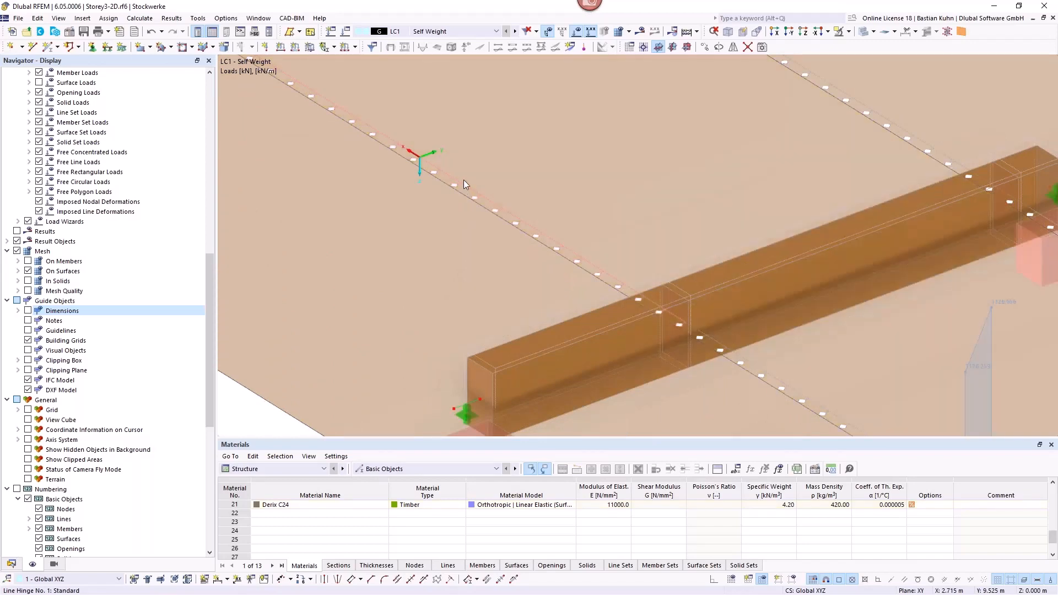
{"action": "double_click", "coordinate": [464, 180]}
{"action": "left_click", "coordinate": [390, 167]}
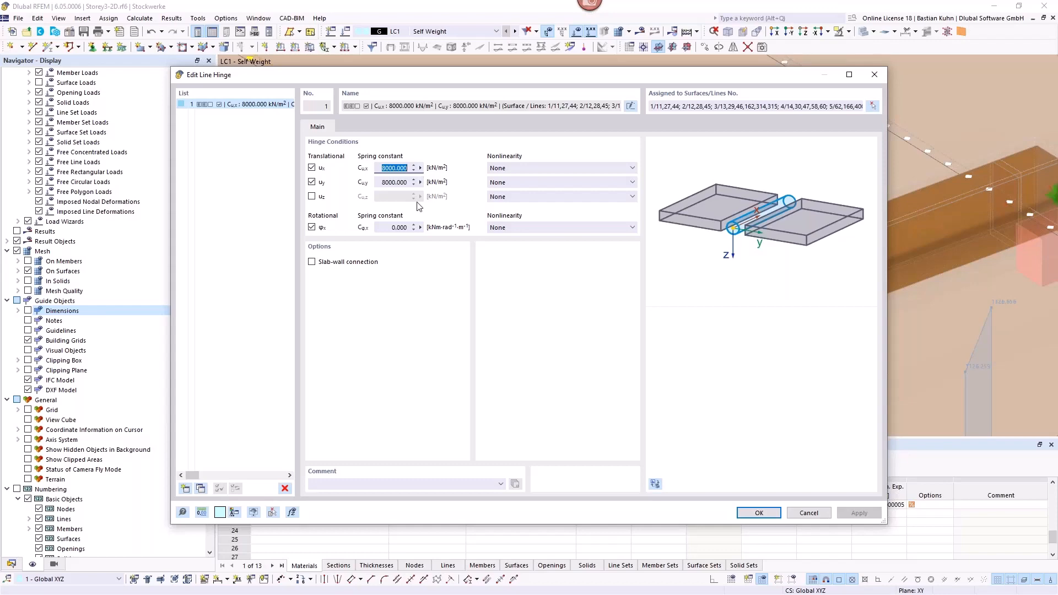
{"action": "left_click", "coordinate": [808, 512]}
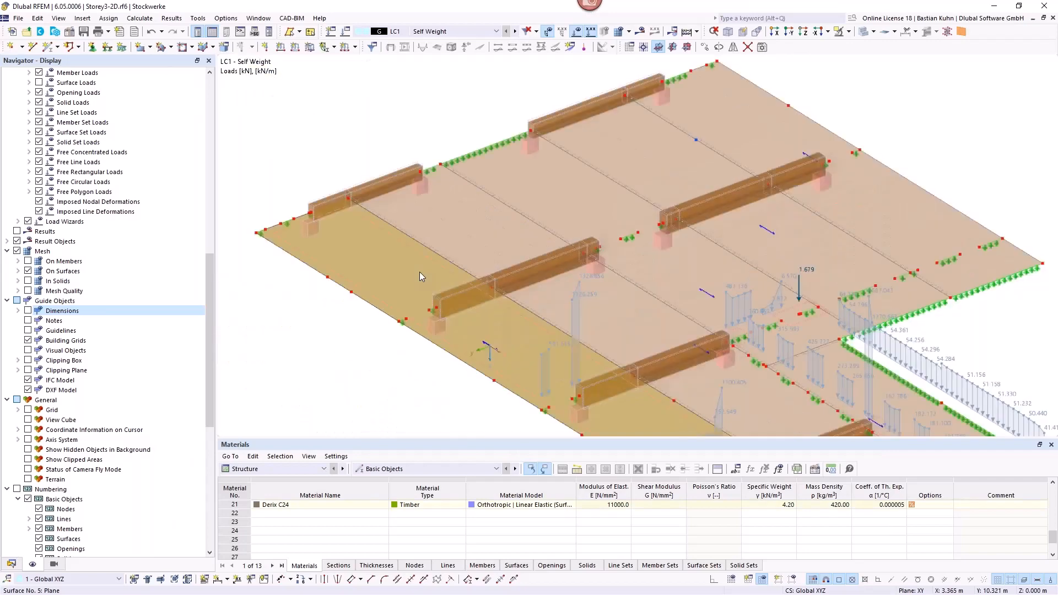
Step: View the layered floor thickness definition and check the add-ons activated in the model's base data
{"action": "left_click", "coordinate": [11, 563]}
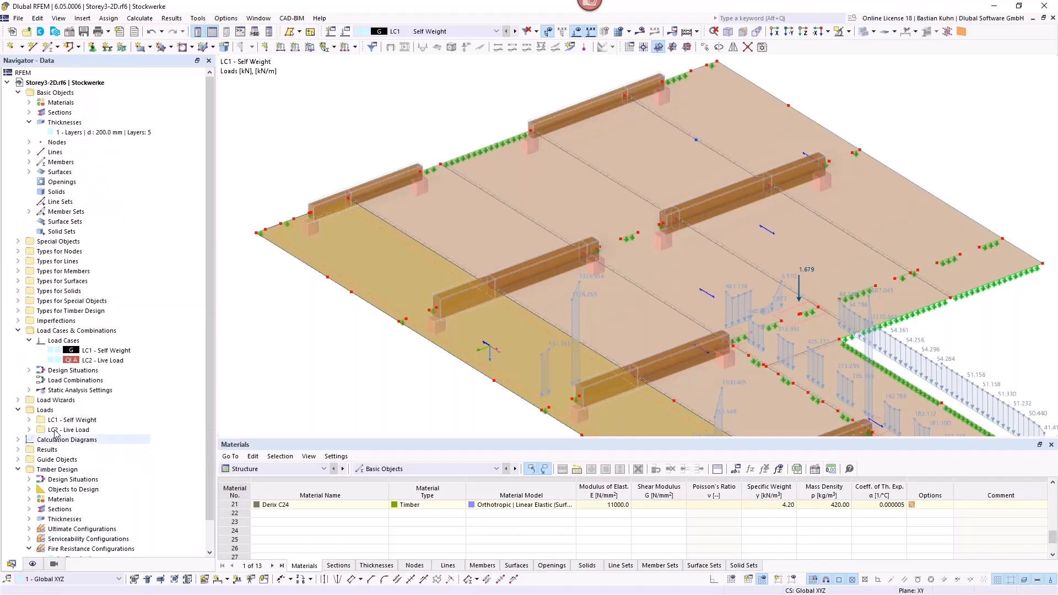
{"action": "double_click", "coordinate": [86, 133]}
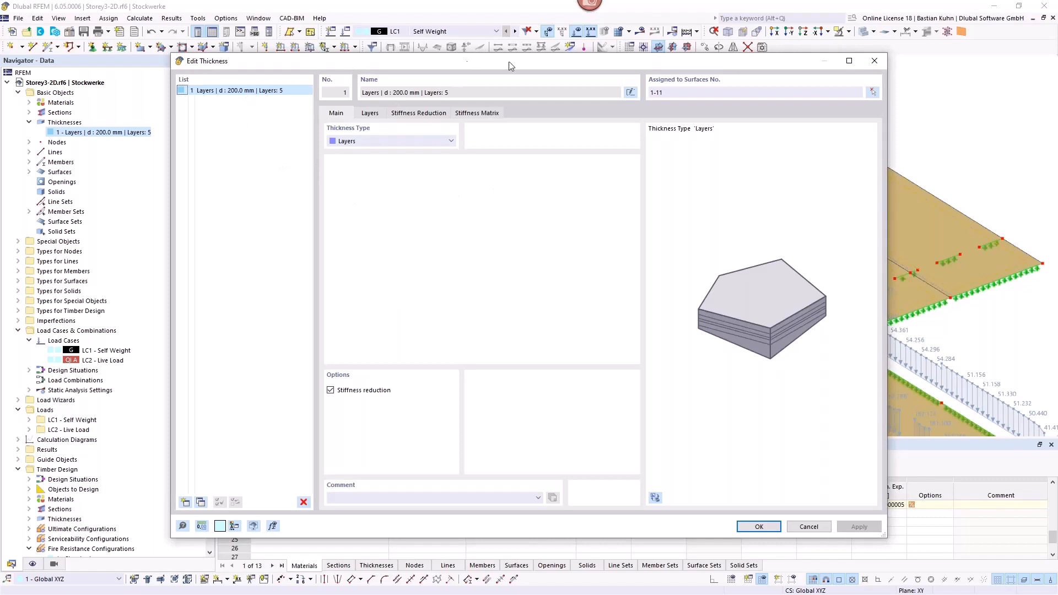
{"action": "left_click_drag", "start_coordinate": [471, 62], "coordinate": [594, 38]}
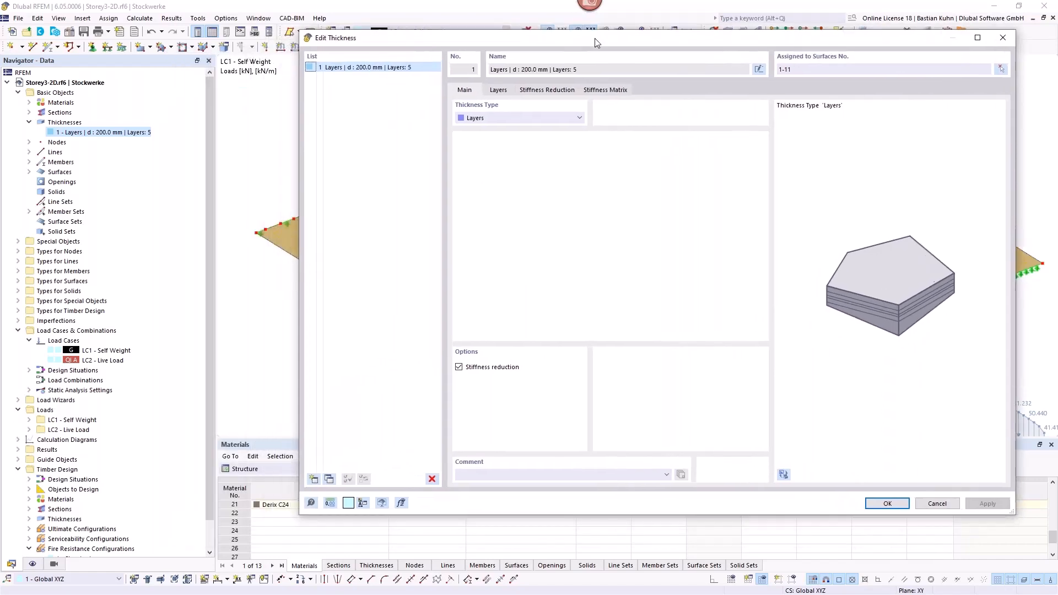
{"action": "left_click", "coordinate": [1002, 39]}
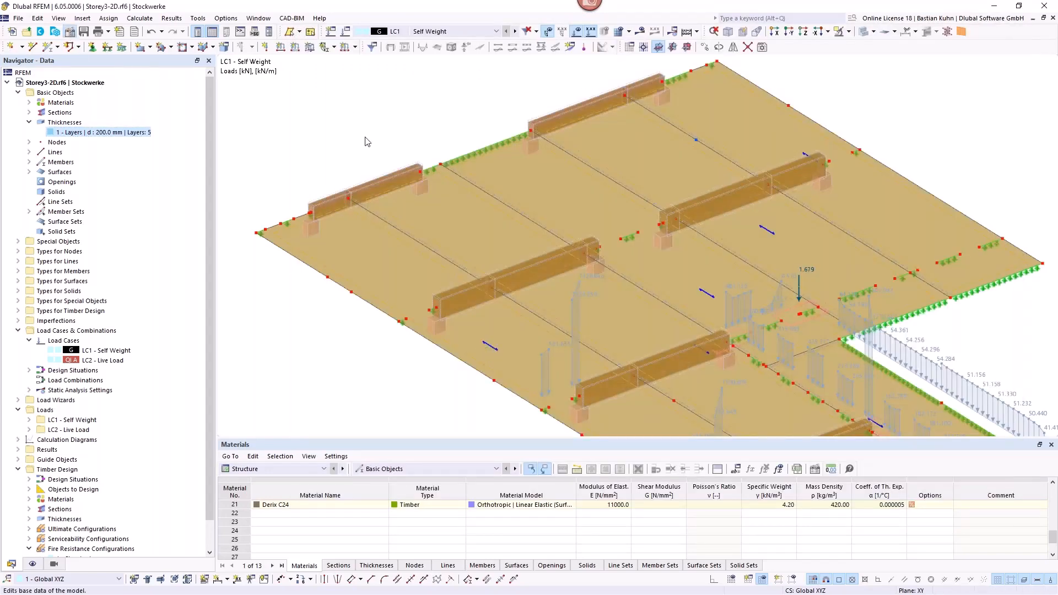
{"action": "left_click", "coordinate": [351, 89]}
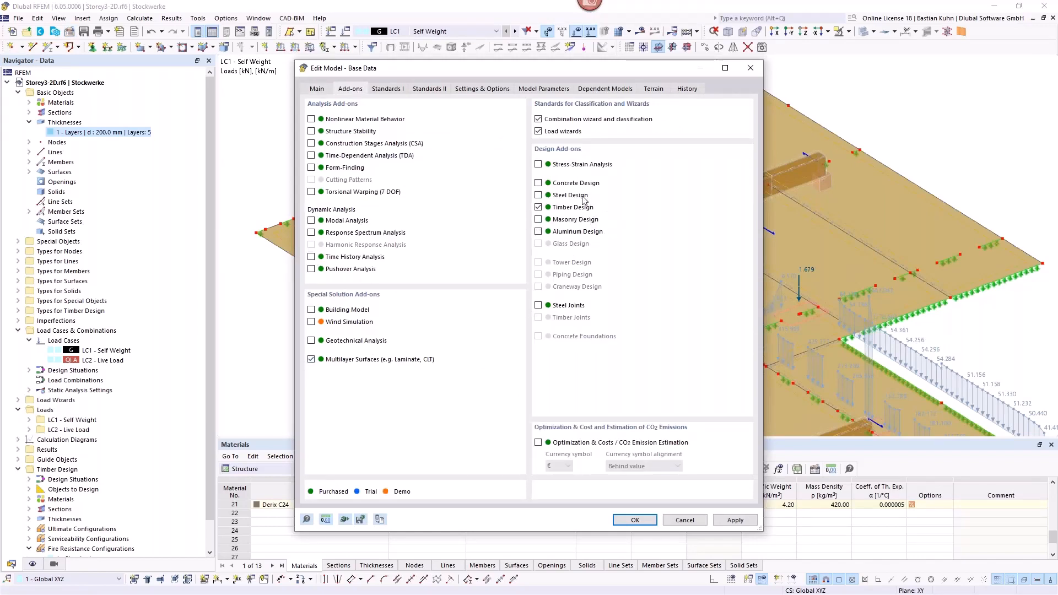
{"action": "left_click", "coordinate": [676, 520]}
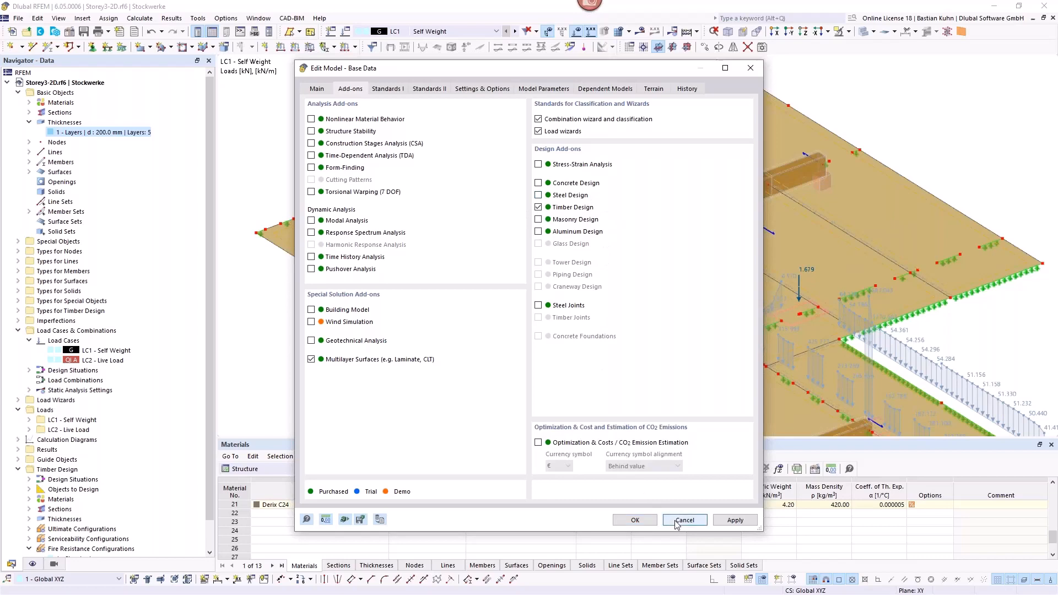
Step: Examine the layer structure of the floor thickness and browse the manufacturers in the composition library without choosing another composition
{"action": "double_click", "coordinate": [93, 134]}
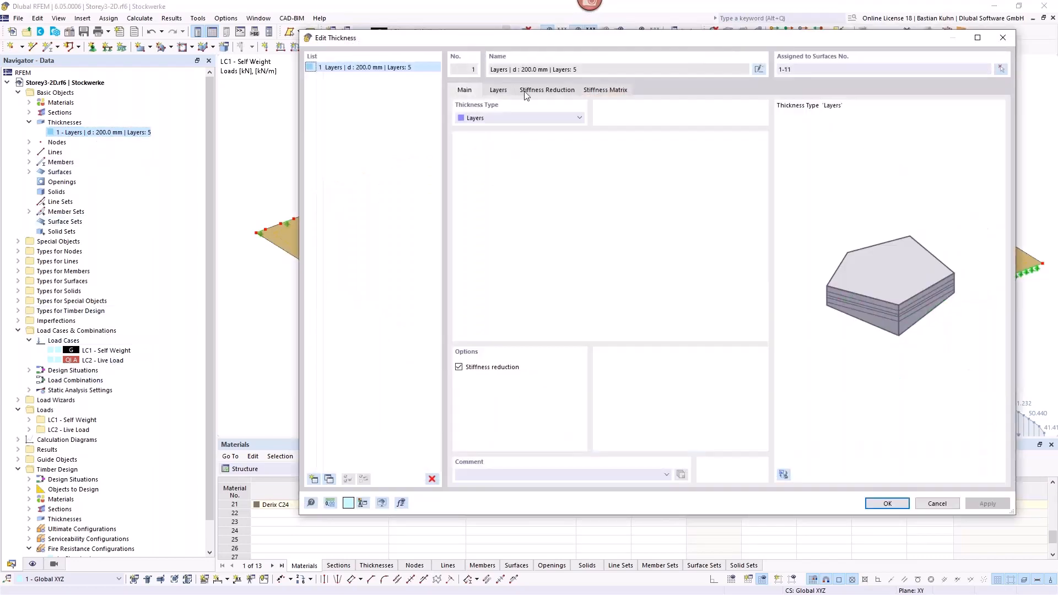
{"action": "left_click", "coordinate": [498, 90]}
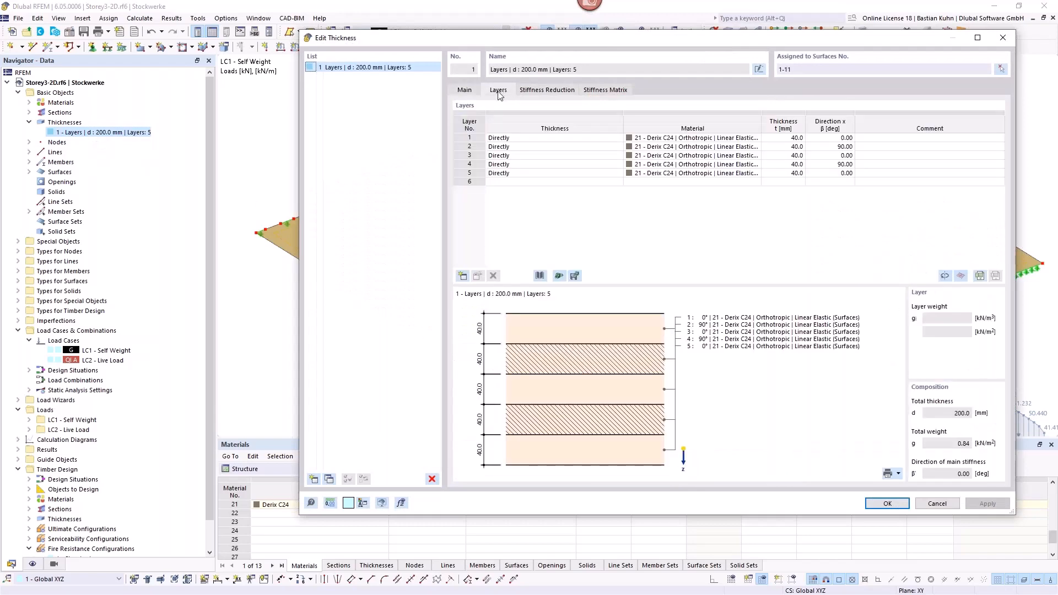
{"action": "left_click", "coordinate": [539, 278]}
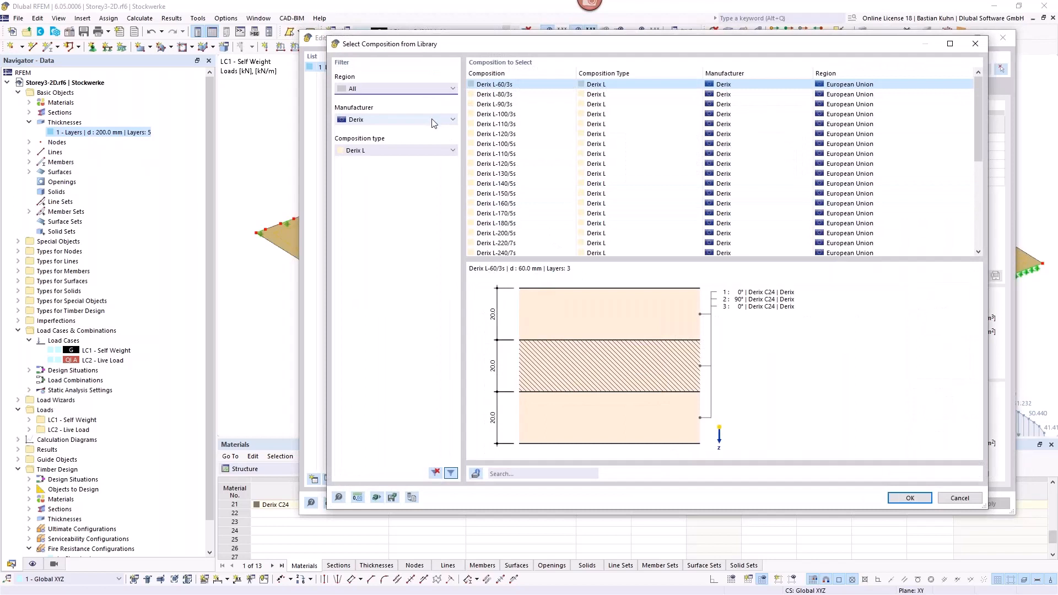
{"action": "left_click", "coordinate": [434, 123]}
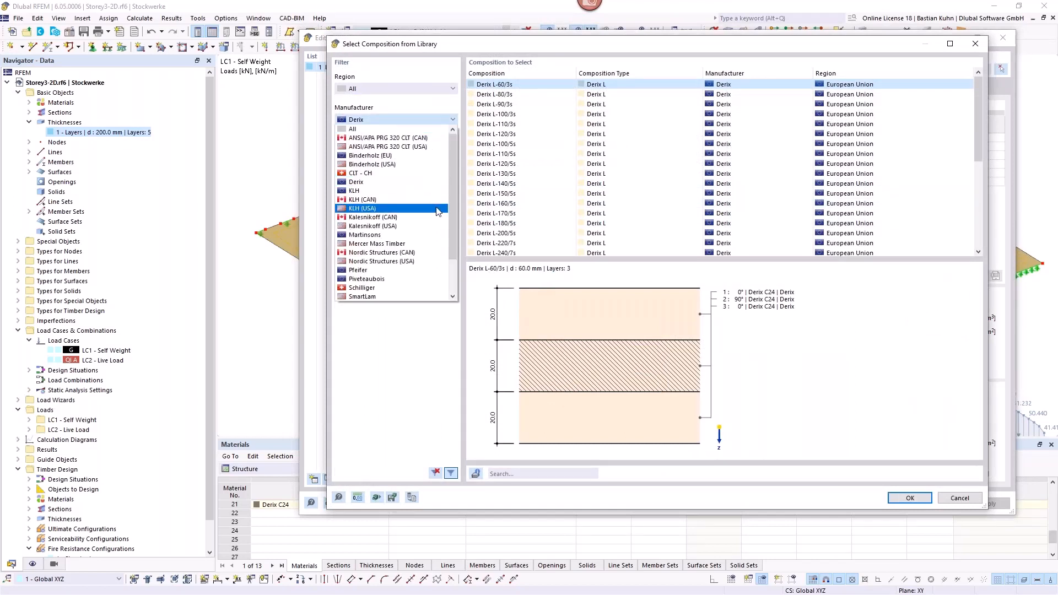
{"action": "left_click_drag", "start_coordinate": [452, 190], "coordinate": [448, 260]}
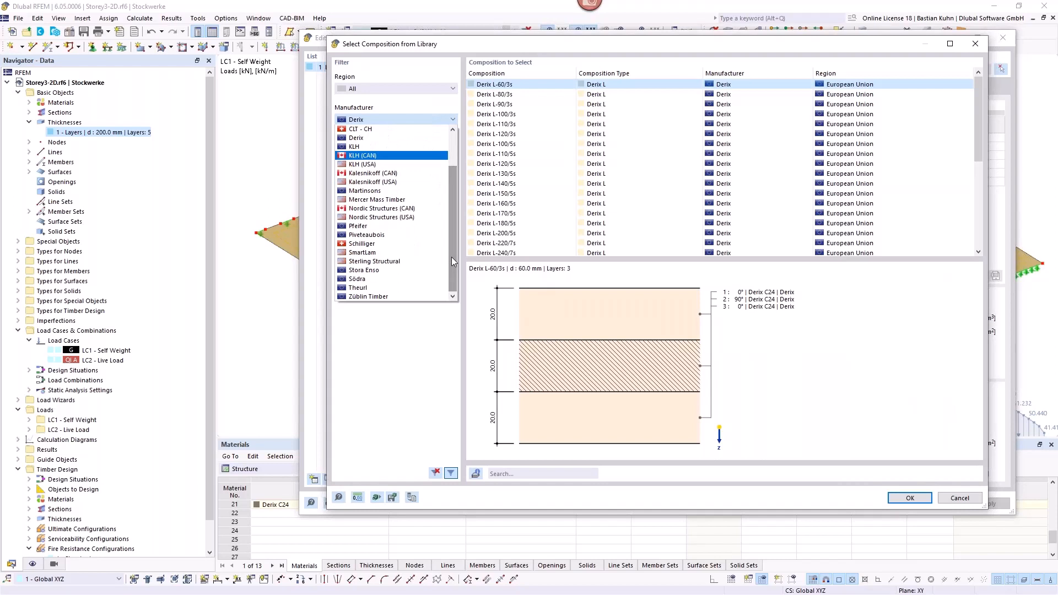
{"action": "scroll", "coordinate": [433, 187], "scroll_direction": "up", "scroll_amount": 2}
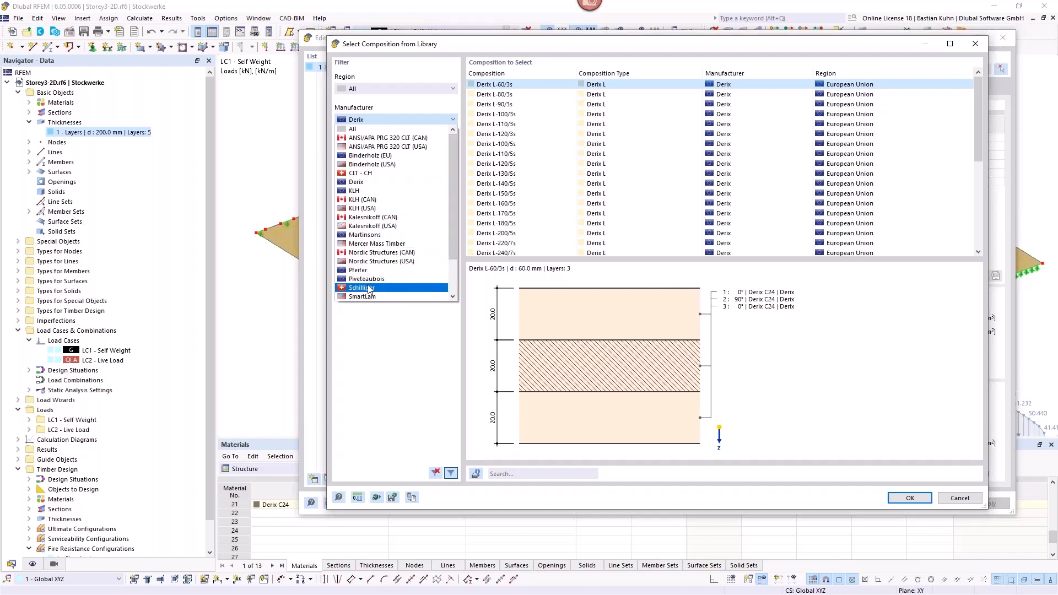
{"action": "scroll", "coordinate": [423, 221], "scroll_direction": "down", "scroll_amount": 2}
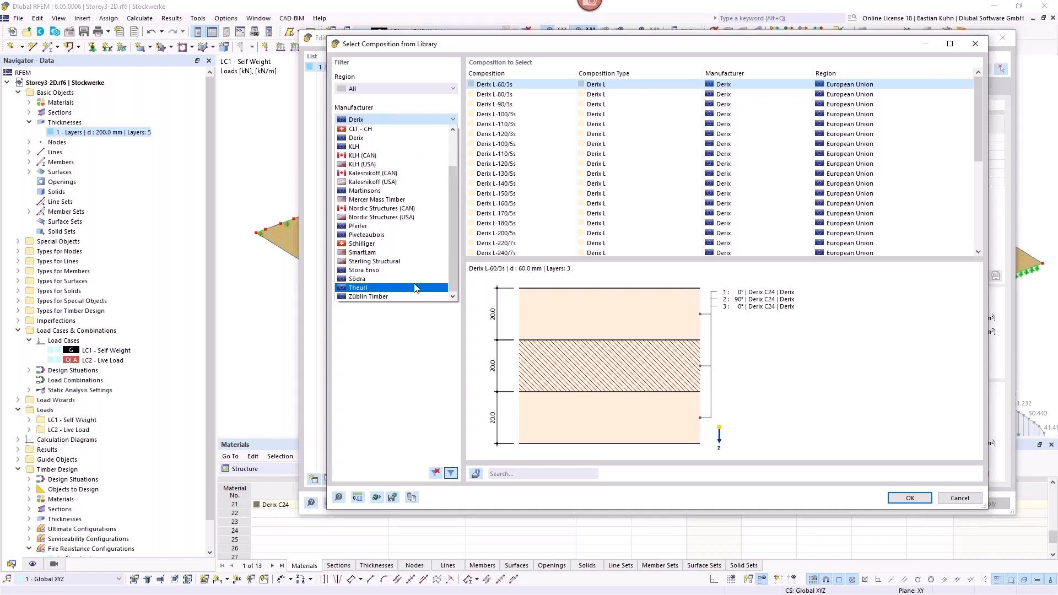
{"action": "left_click", "coordinate": [441, 366]}
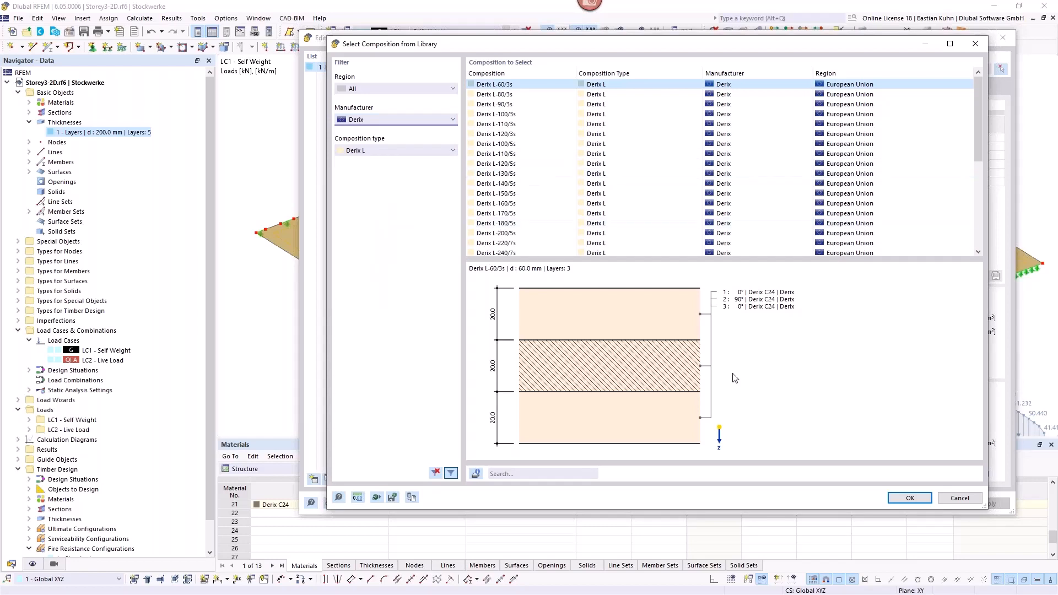
{"action": "left_click", "coordinate": [954, 500]}
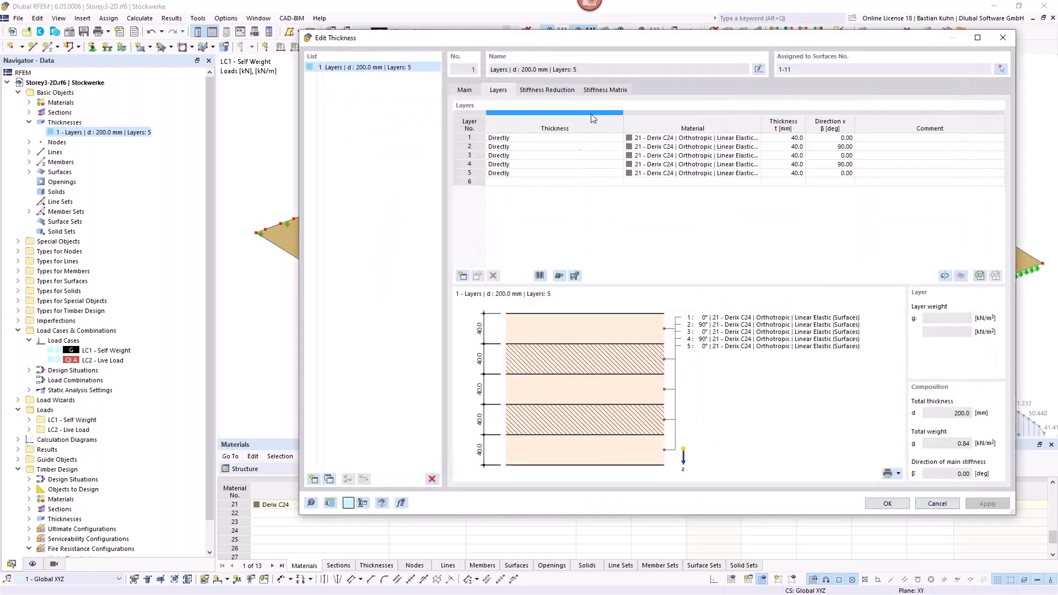
Step: Review the floor thickness's stiffness reduction multipliers and stiffness matrix, leaving the definition unchanged
{"action": "left_click", "coordinate": [539, 91]}
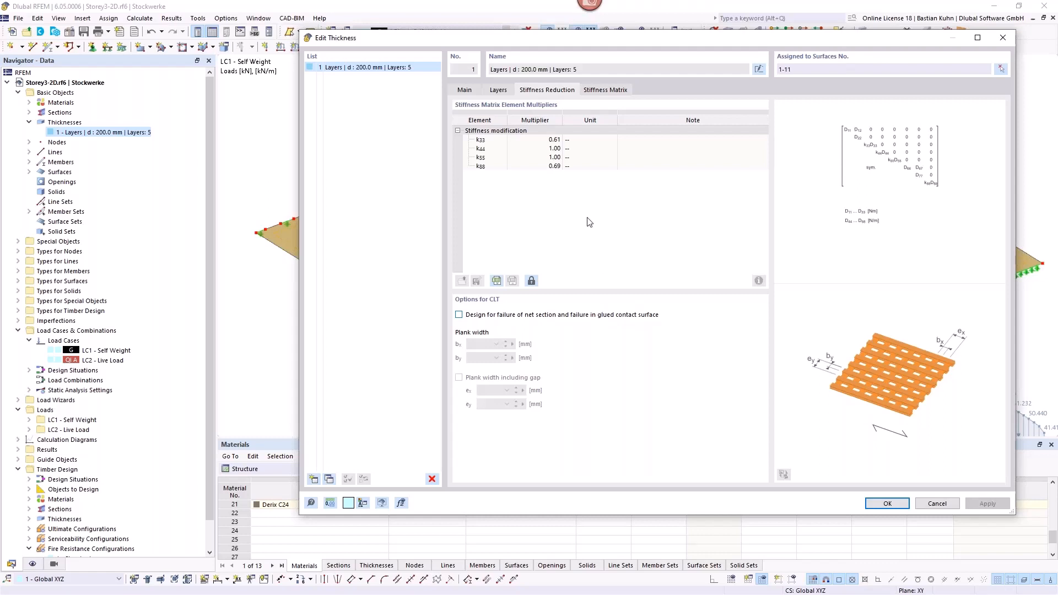
{"action": "left_click", "coordinate": [606, 90]}
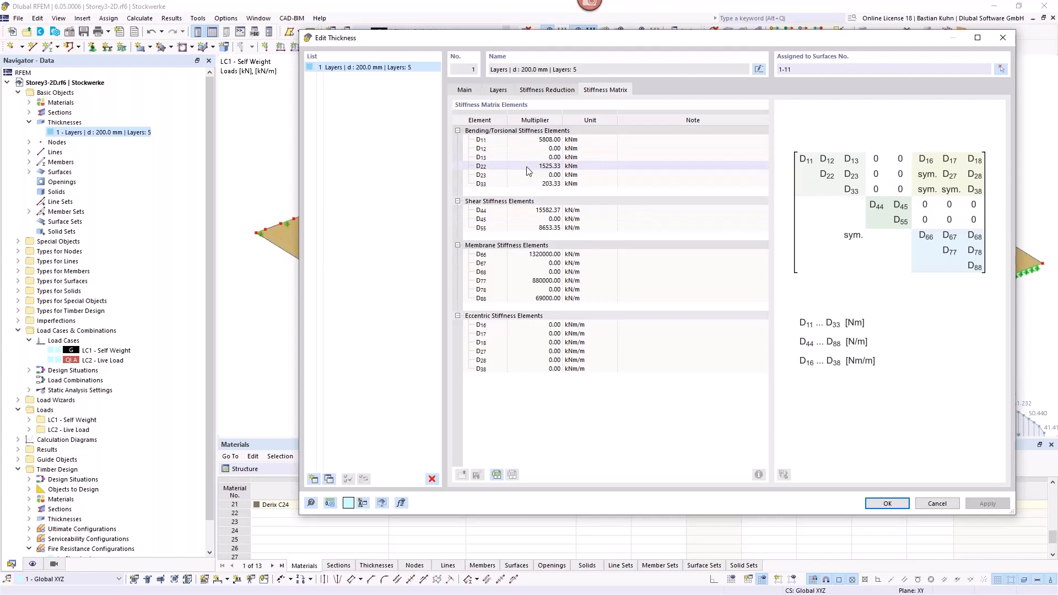
{"action": "left_click", "coordinate": [937, 504]}
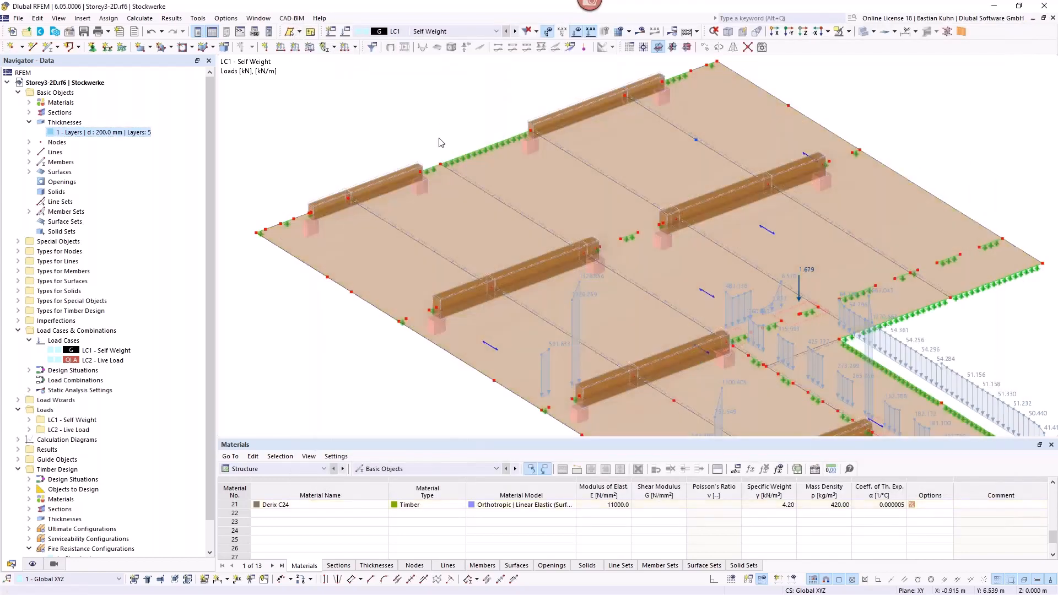
Step: Hide the loads and show the Storey3-2D floor in plan view
{"action": "scroll", "coordinate": [441, 143], "scroll_direction": "down", "scroll_amount": 2}
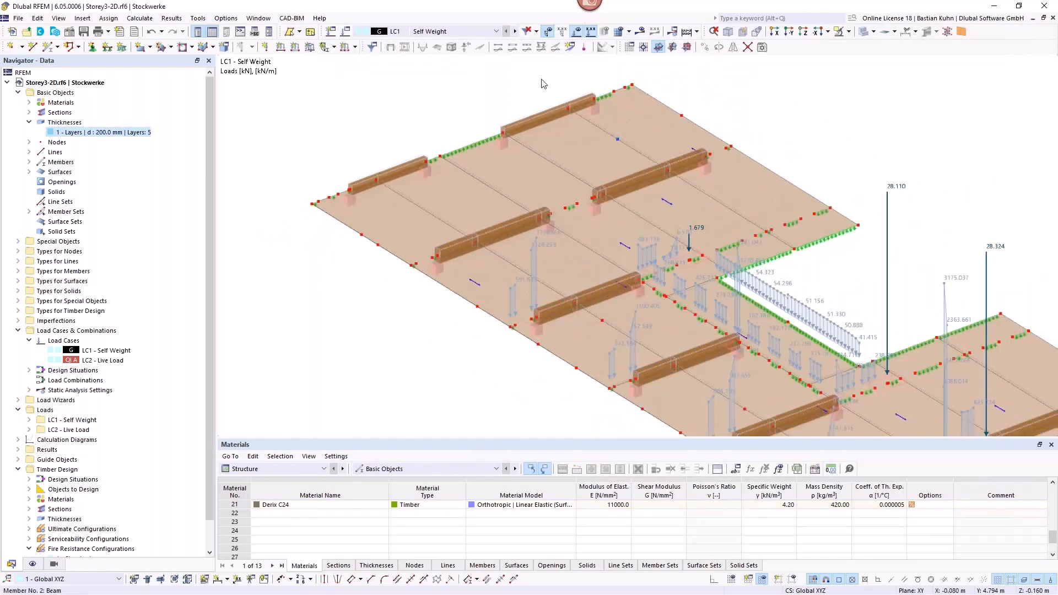
{"action": "left_click", "coordinate": [576, 34]}
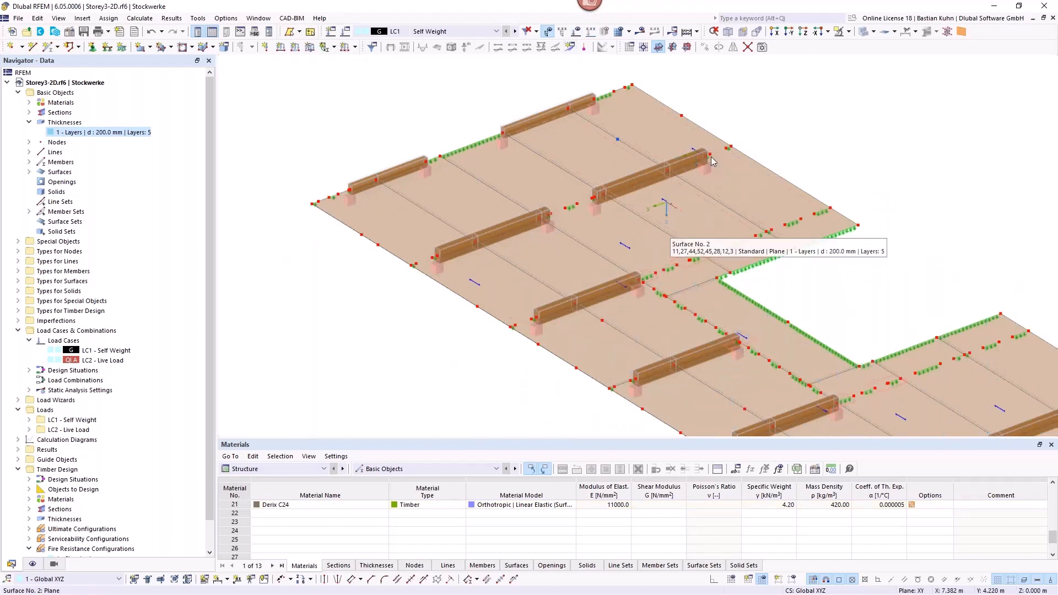
{"action": "left_click", "coordinate": [803, 31]}
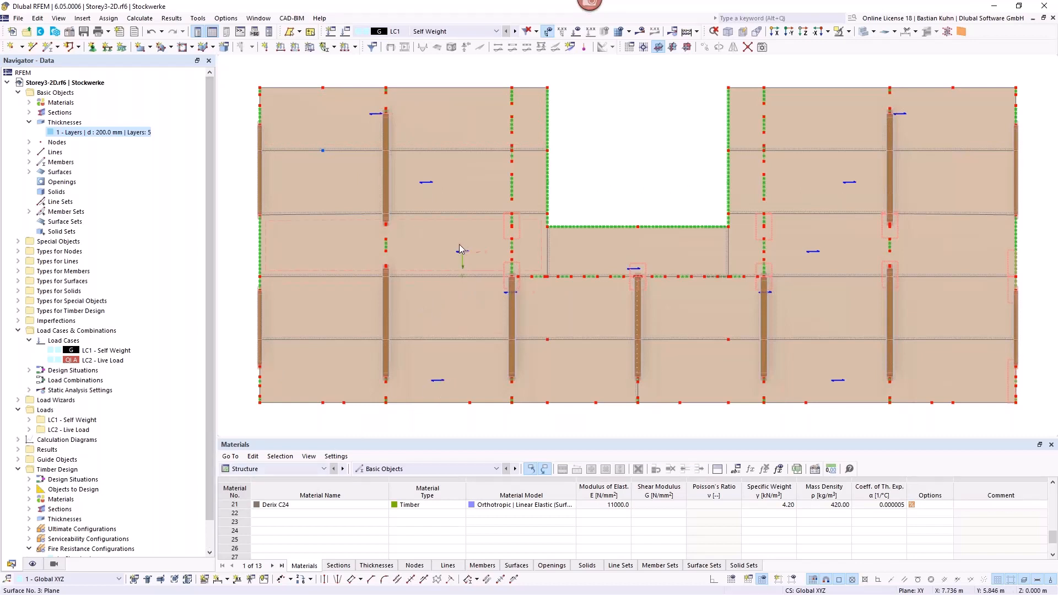
Step: Examine the beams, their end supports and the adjoining floor panels of Storey3-2D in an isometric view
{"action": "mouse_move", "coordinate": [460, 250]}
{"action": "middle_click_drag", "start_coordinate": [408, 195], "coordinate": [555, 166], "text": "ctrl"}
{"action": "scroll", "coordinate": [555, 166], "scroll_direction": "up", "scroll_amount": 5}
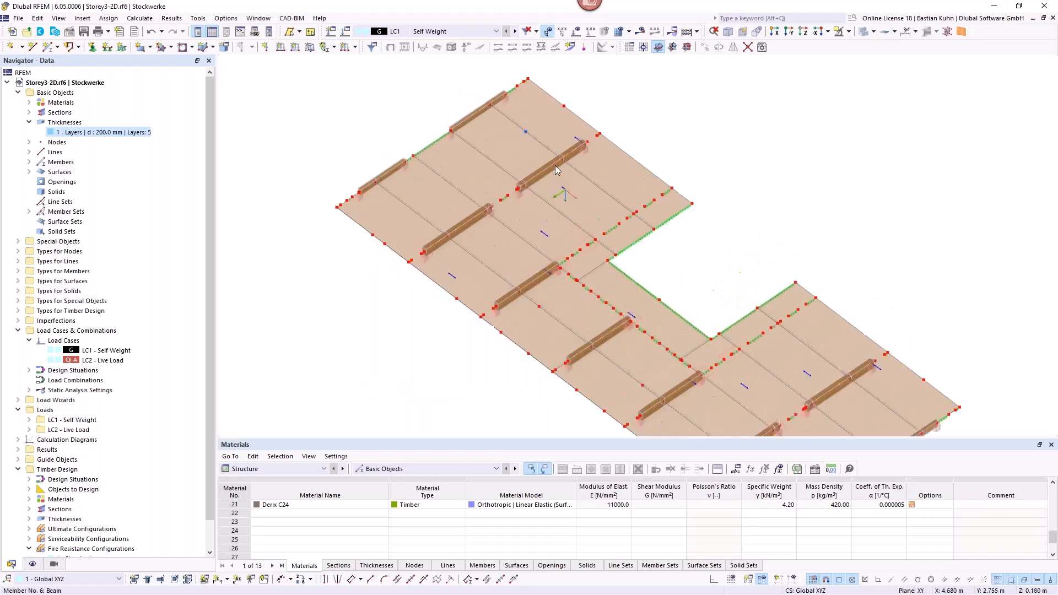
{"action": "scroll", "coordinate": [600, 135], "scroll_direction": "up", "scroll_amount": 4}
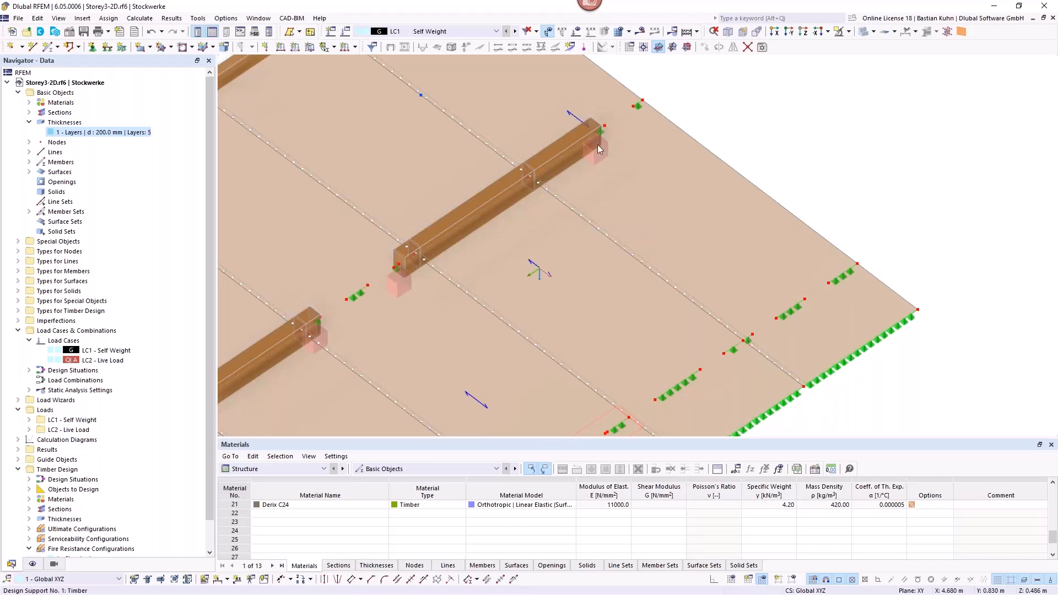
{"action": "scroll", "coordinate": [558, 192], "scroll_direction": "down", "scroll_amount": 3}
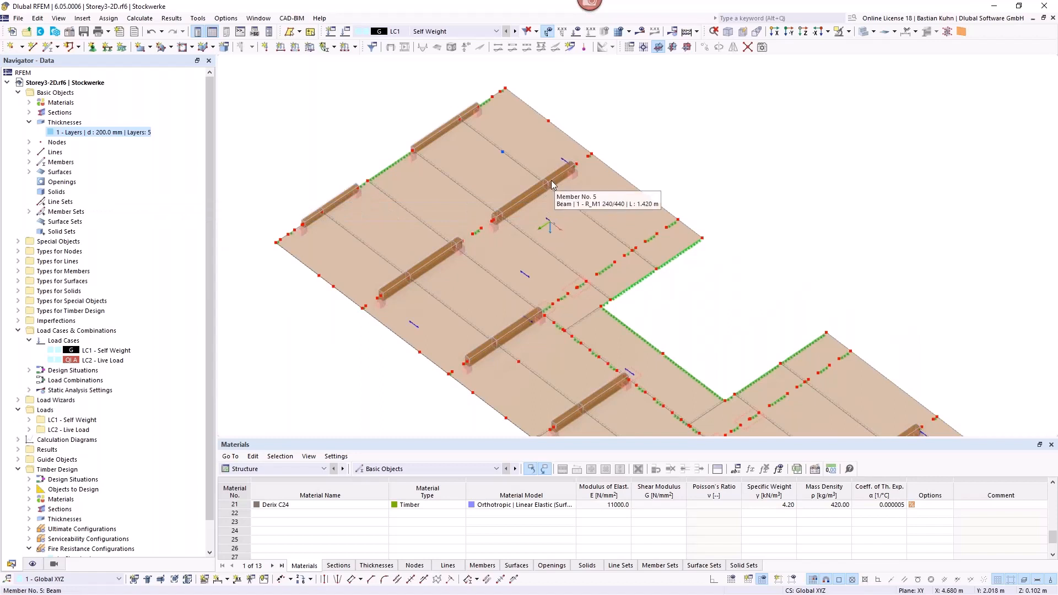
{"action": "scroll", "coordinate": [554, 184], "scroll_direction": "up", "scroll_amount": 2}
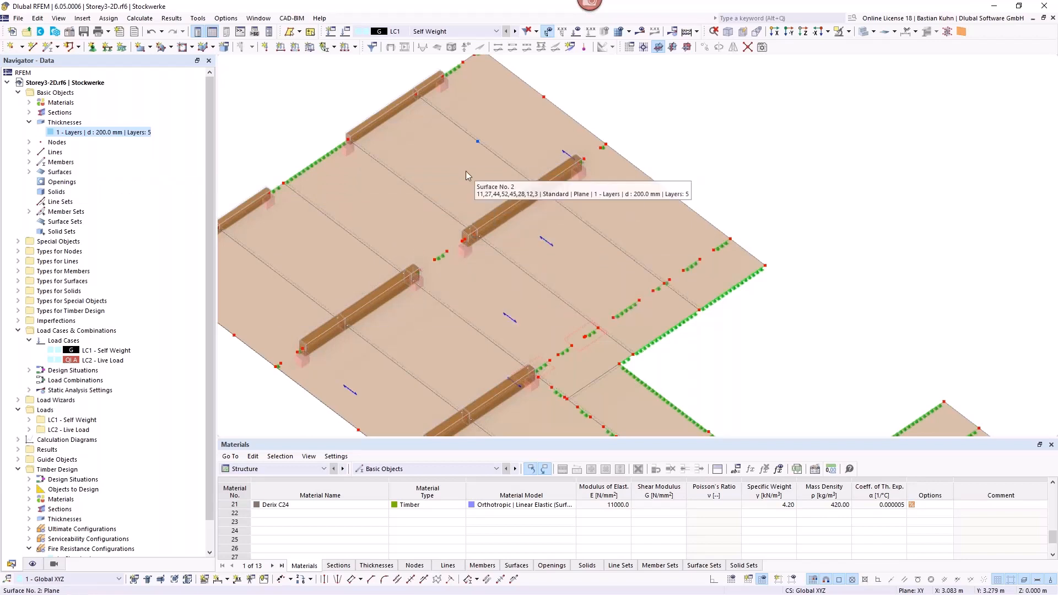
{"action": "scroll", "coordinate": [401, 124], "scroll_direction": "down", "scroll_amount": 3}
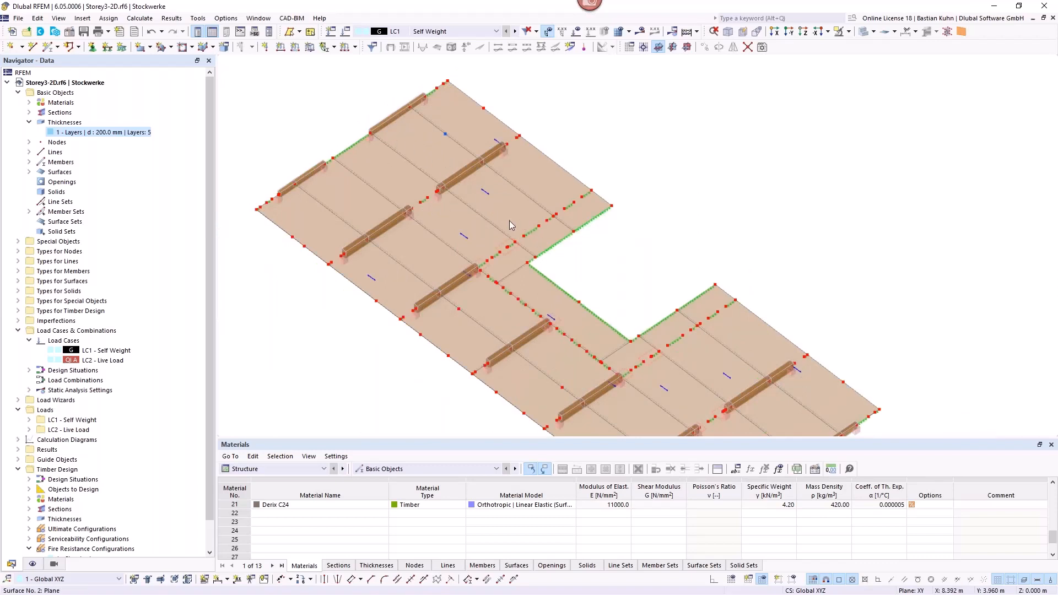
Step: In plan view, display the surfaces' layer directions per layer with indices instead of the resultant direction
{"action": "left_click", "coordinate": [803, 33]}
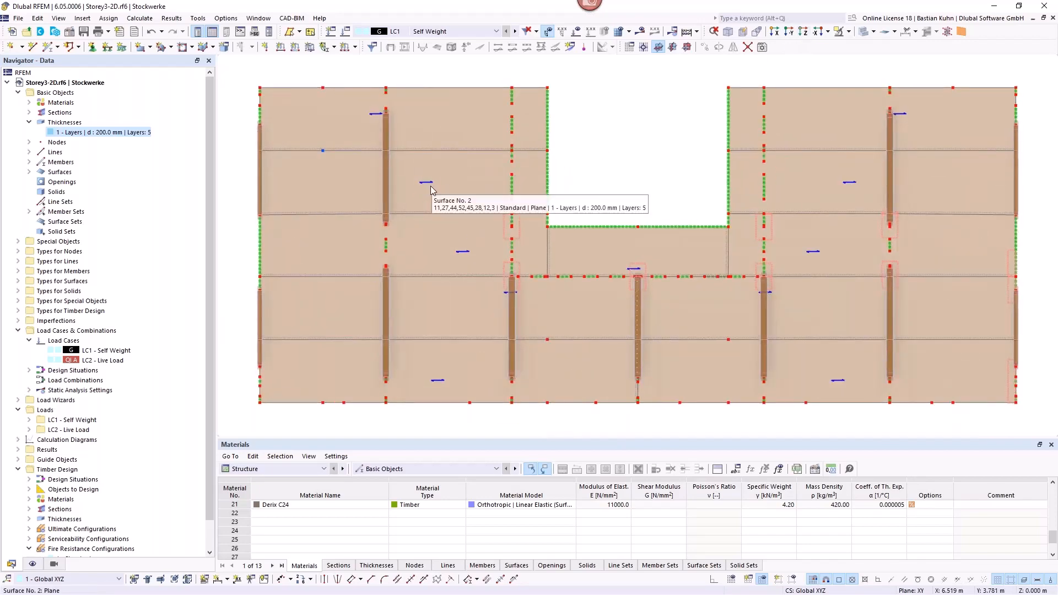
{"action": "left_click", "coordinate": [33, 564]}
{"action": "scroll", "coordinate": [71, 474], "scroll_direction": "up", "scroll_amount": 15}
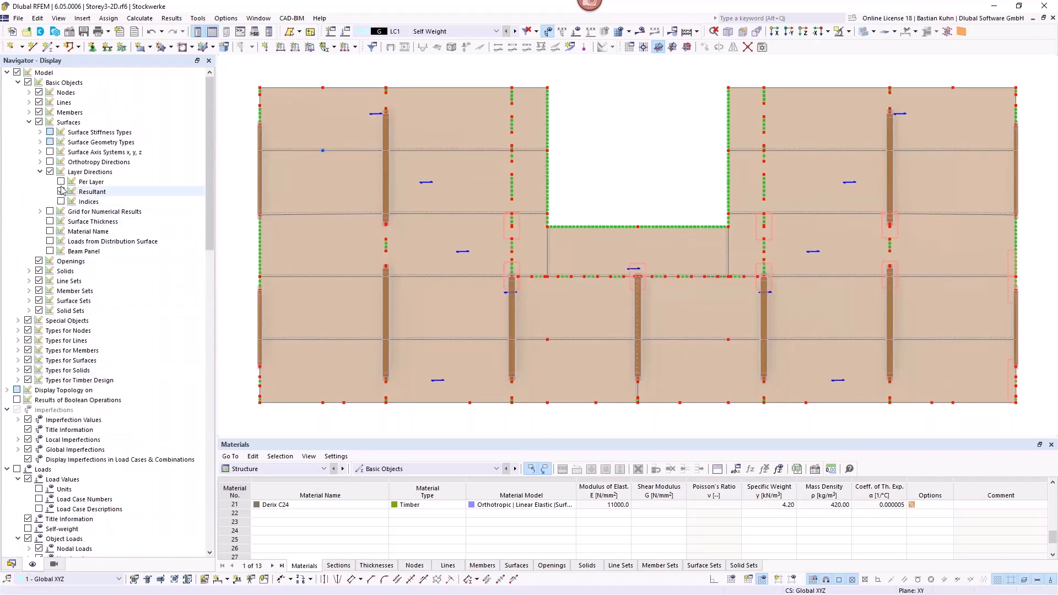
{"action": "left_click", "coordinate": [61, 182]}
{"action": "left_click", "coordinate": [61, 192]}
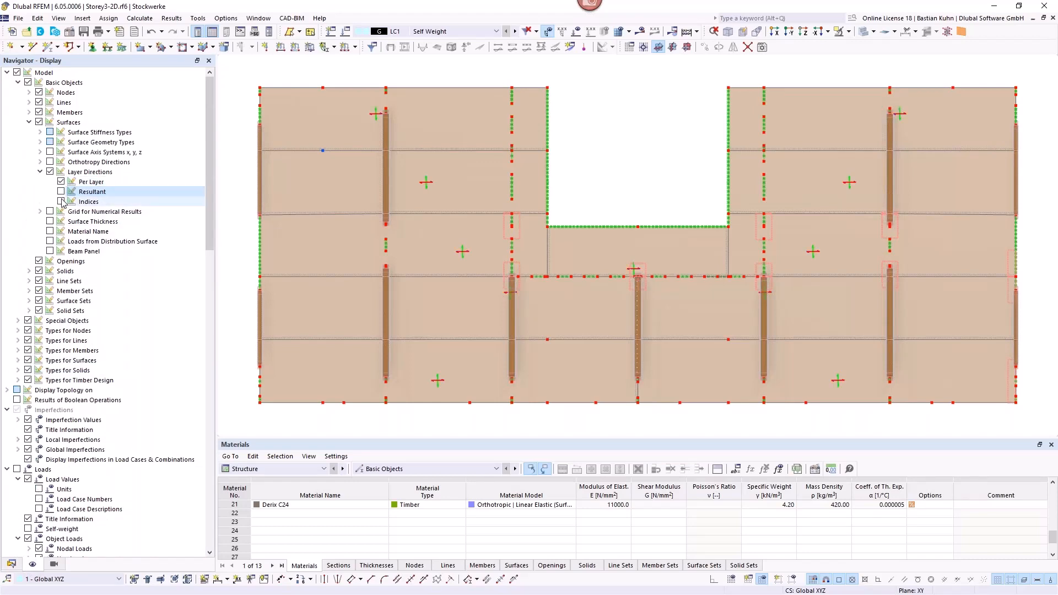
{"action": "left_click", "coordinate": [61, 201]}
{"action": "scroll", "coordinate": [429, 187], "scroll_direction": "up", "scroll_amount": 2}
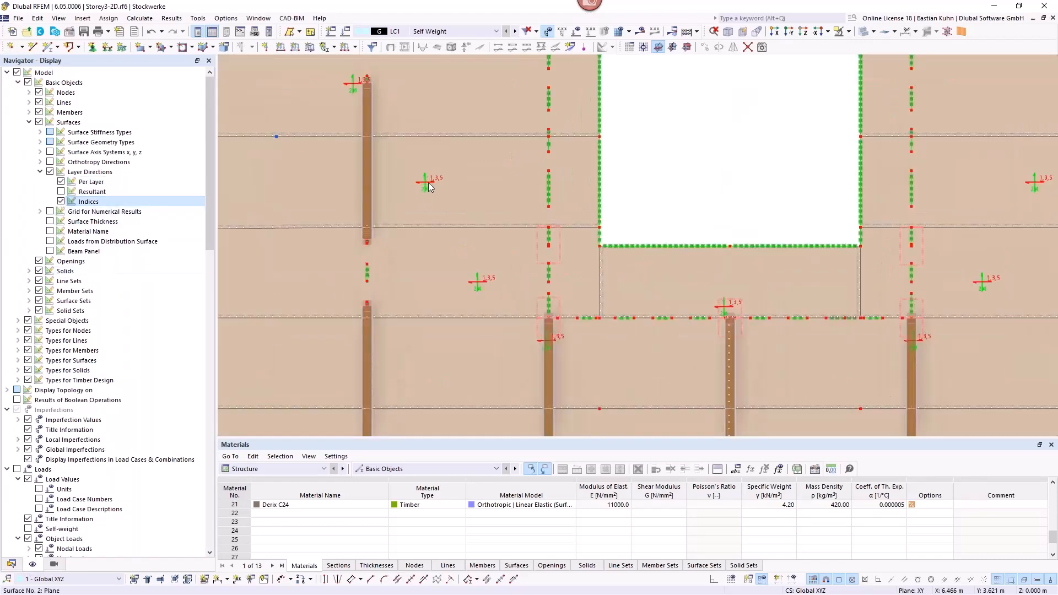
Step: Compare the panels' layer direction indices with the direction angles of all five layers in the floor thickness definition
{"action": "scroll", "coordinate": [429, 188], "scroll_direction": "up", "scroll_amount": 2}
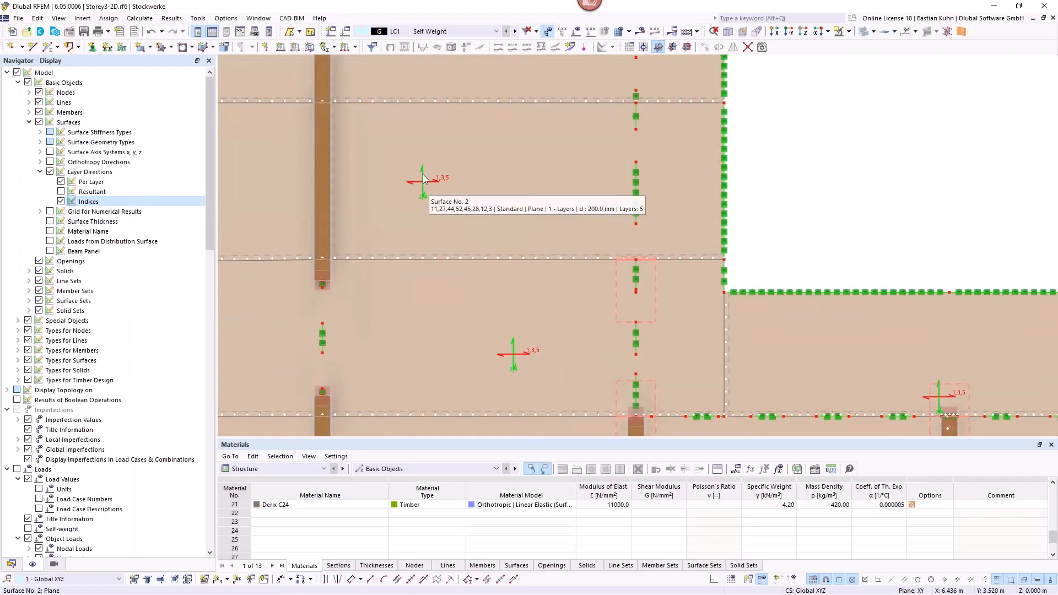
{"action": "middle_click_drag", "start_coordinate": [503, 212], "coordinate": [387, 182]}
{"action": "left_click", "coordinate": [11, 564]}
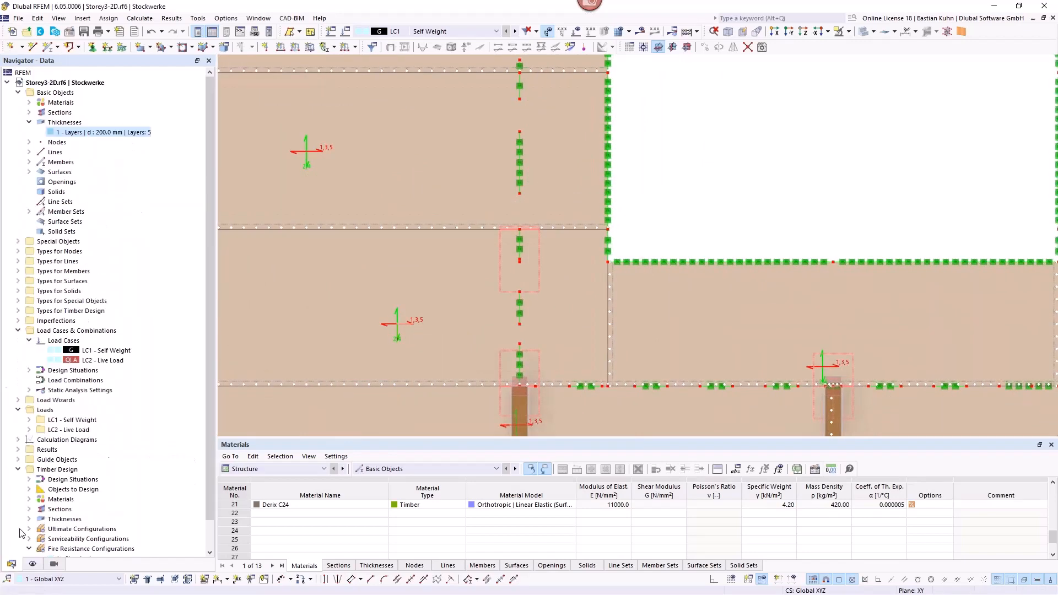
{"action": "double_click", "coordinate": [86, 133]}
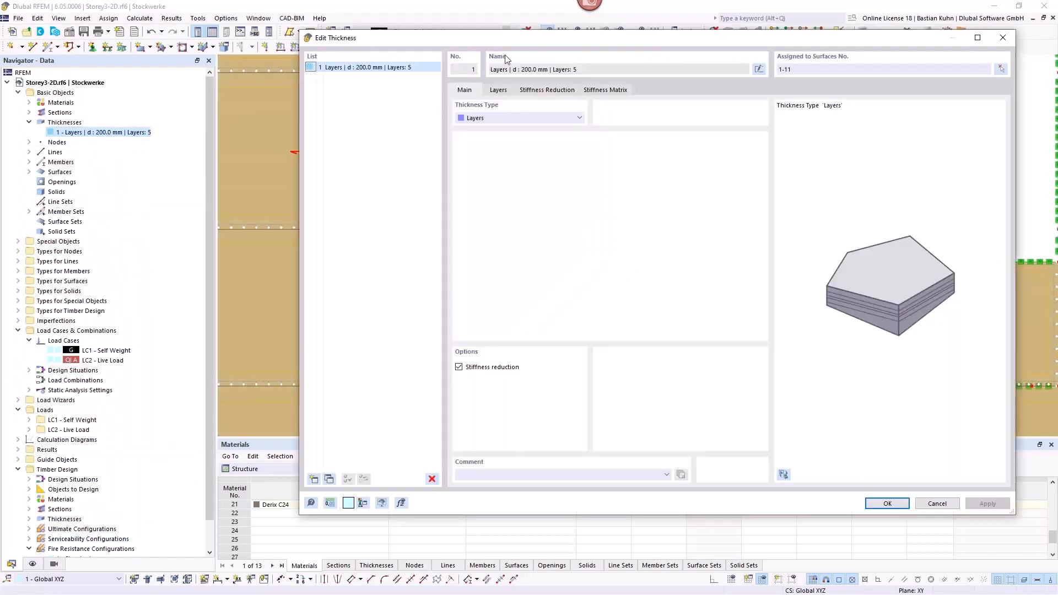
{"action": "left_click_drag", "start_coordinate": [521, 41], "coordinate": [647, 28]}
{"action": "left_click", "coordinate": [623, 81]}
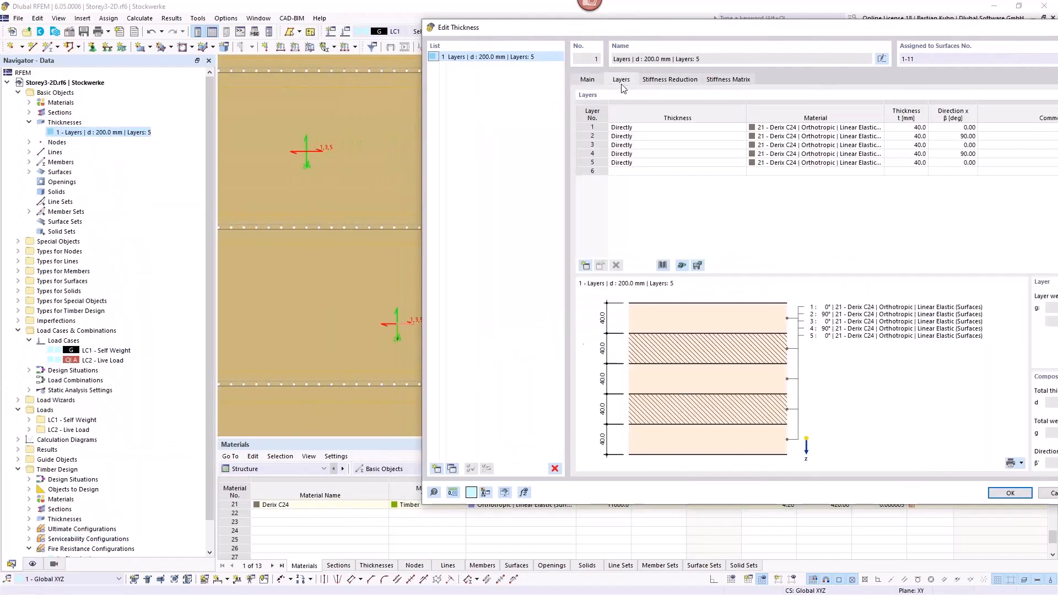
{"action": "left_click", "coordinate": [953, 128]}
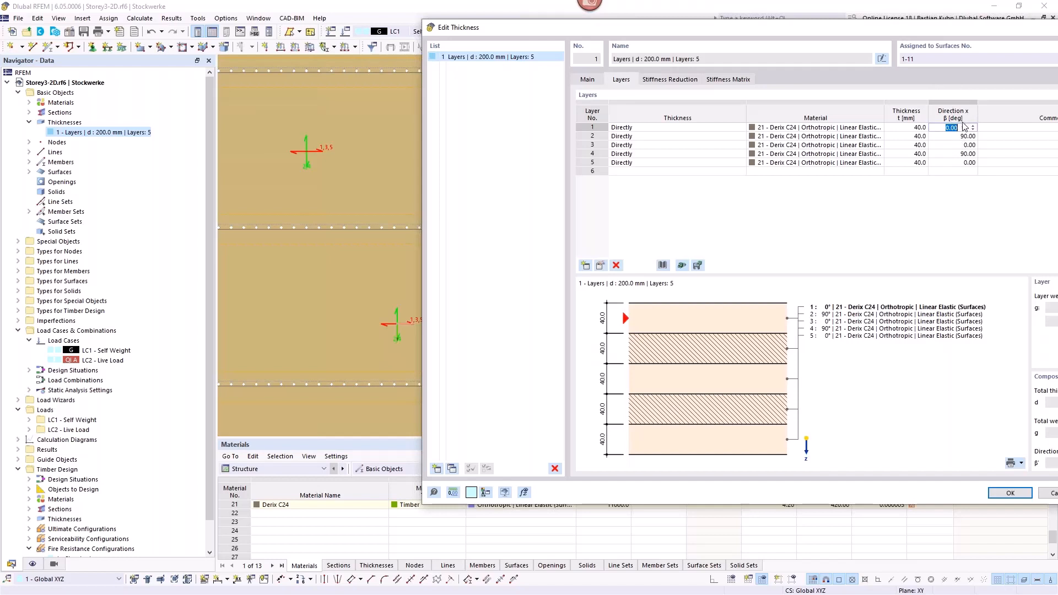
{"action": "left_click", "coordinate": [962, 146]}
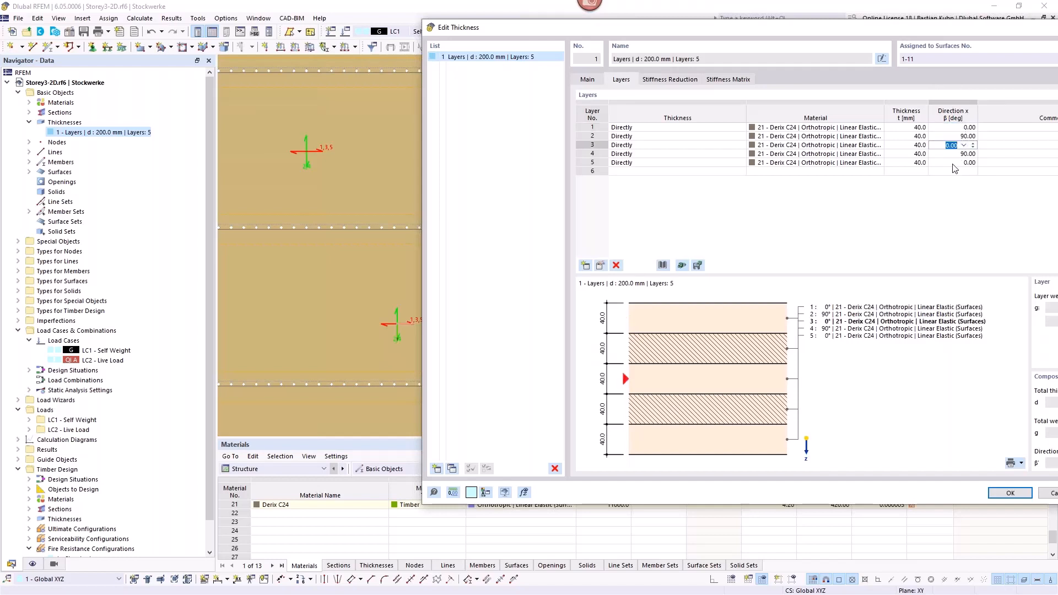
{"action": "left_click", "coordinate": [954, 164]}
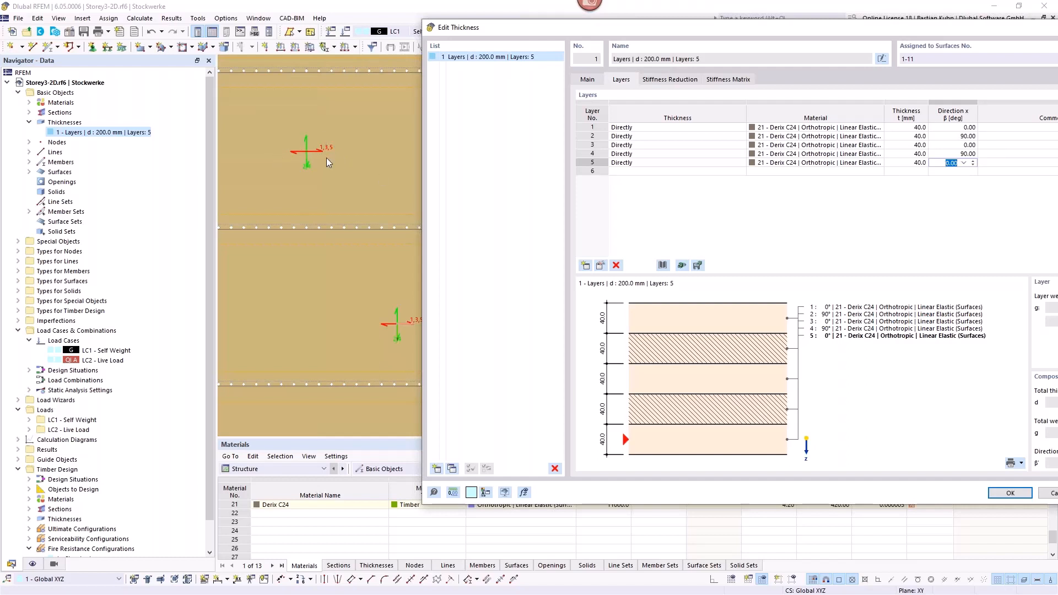
{"action": "left_click", "coordinate": [948, 137]}
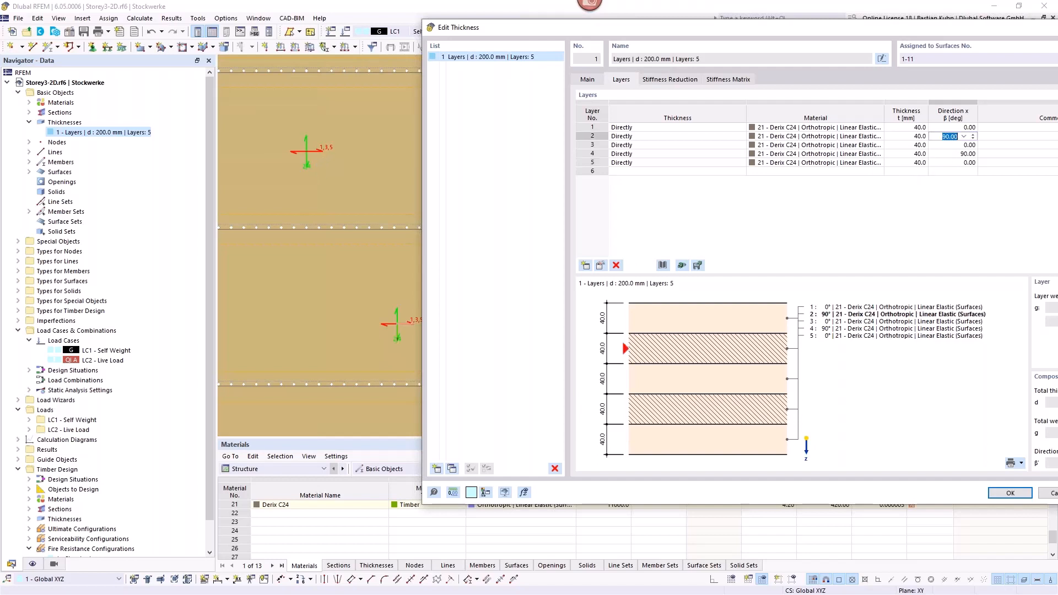
{"action": "left_click", "coordinate": [948, 154]}
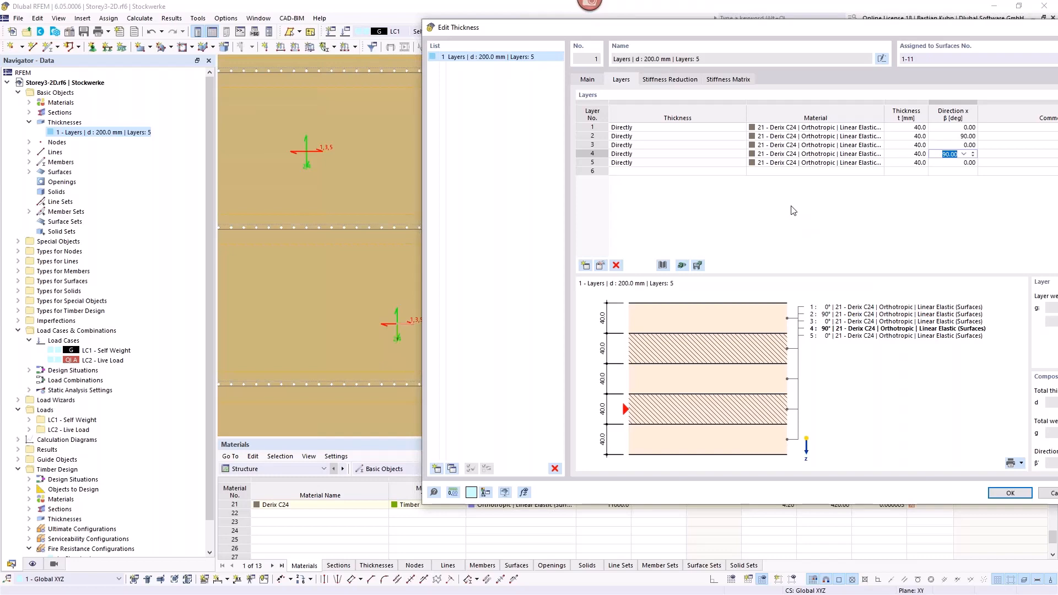
Step: Review the orthotropic elasticity and shear moduli of the layer material Derix C24, leaving material and thickness unchanged
{"action": "left_click", "coordinate": [605, 266]}
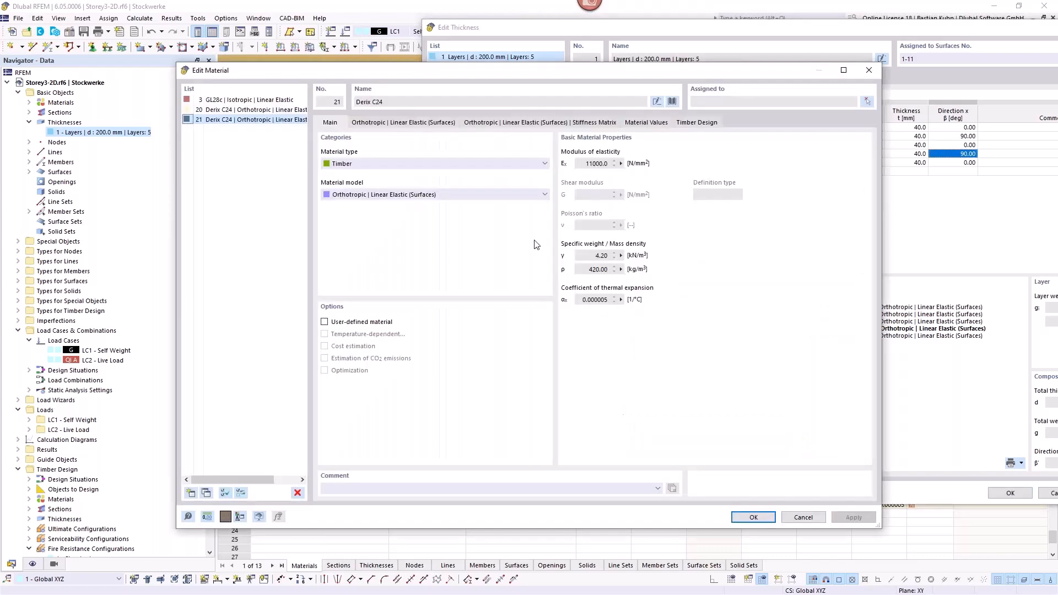
{"action": "left_click", "coordinate": [414, 123]}
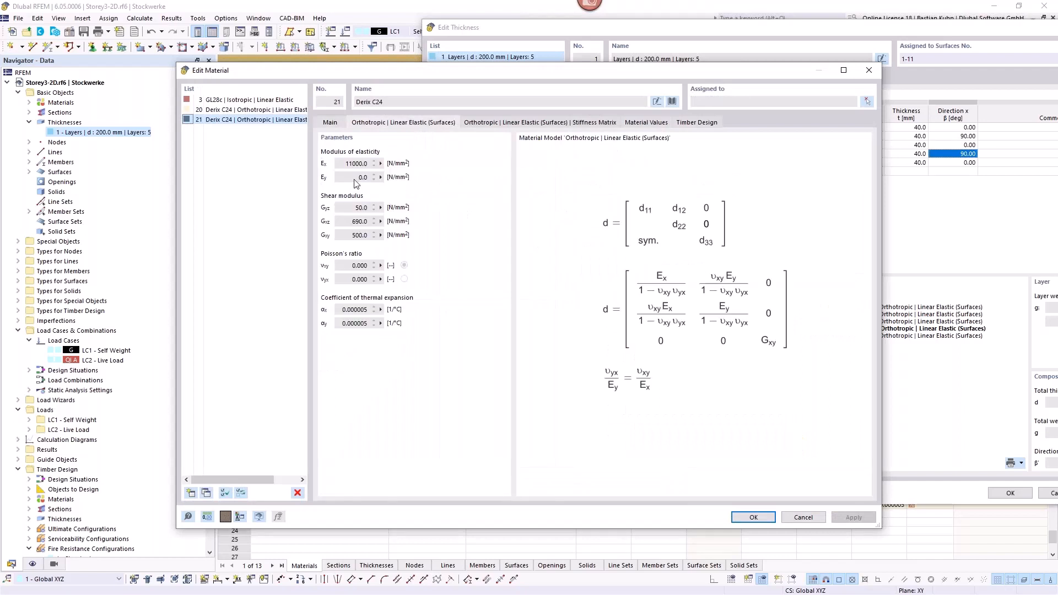
{"action": "double_click", "coordinate": [347, 164]}
{"action": "left_click", "coordinate": [868, 70]}
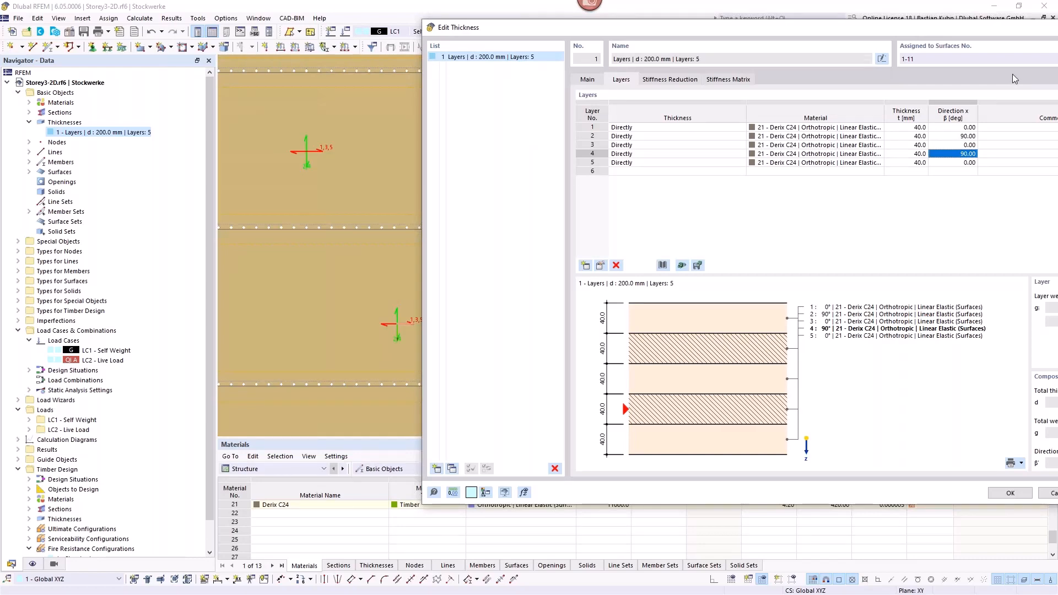
{"action": "key", "text": "Return"}
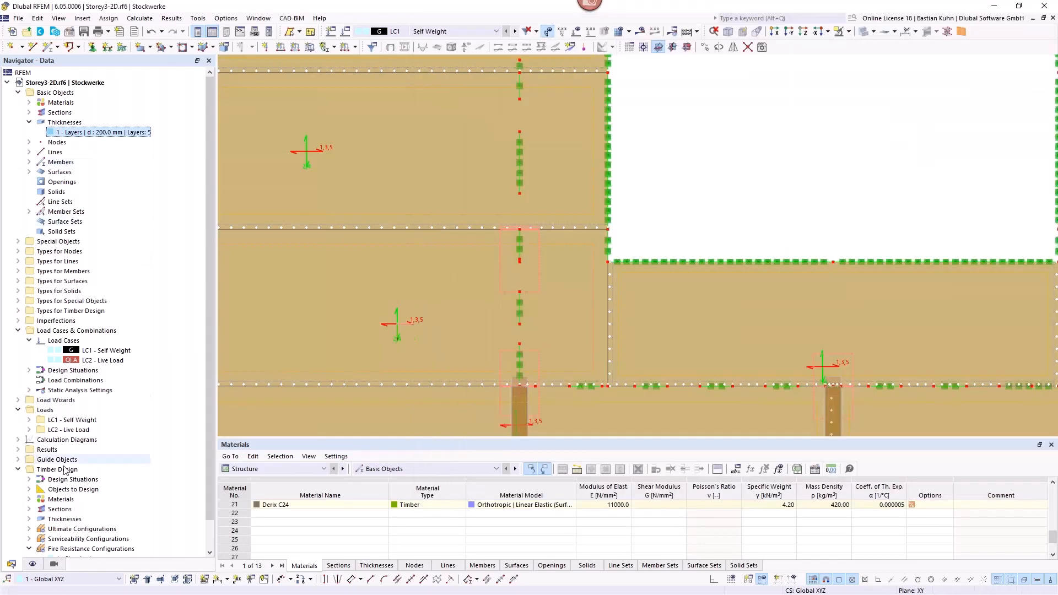
Step: Display only the resultant layer direction on the floor surfaces, without the per-layer directions and indices
{"action": "left_click", "coordinate": [32, 564]}
{"action": "left_click", "coordinate": [61, 192]}
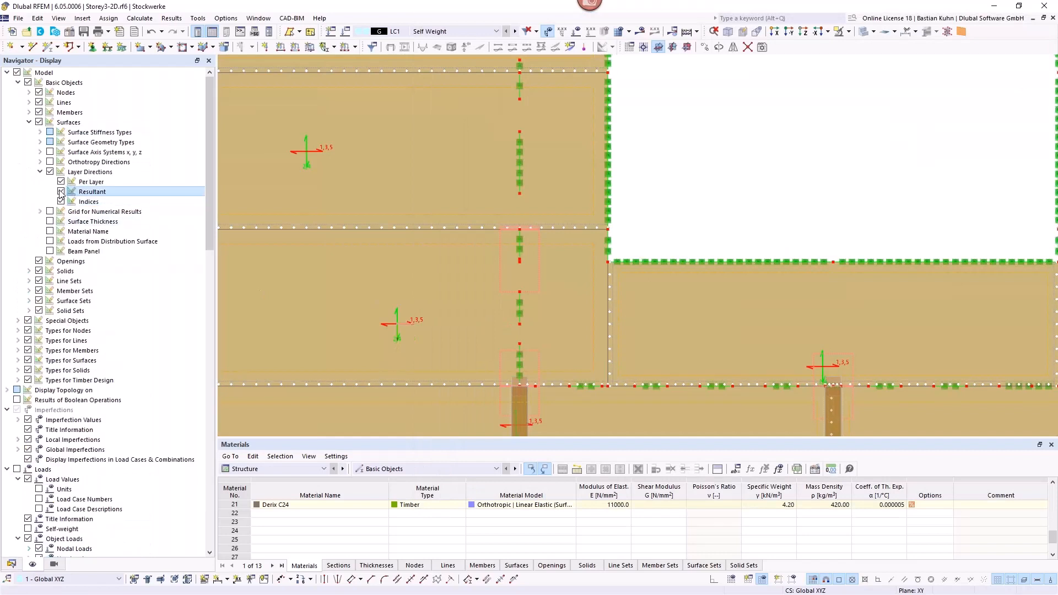
{"action": "left_click", "coordinate": [60, 181]}
{"action": "left_click", "coordinate": [61, 201]}
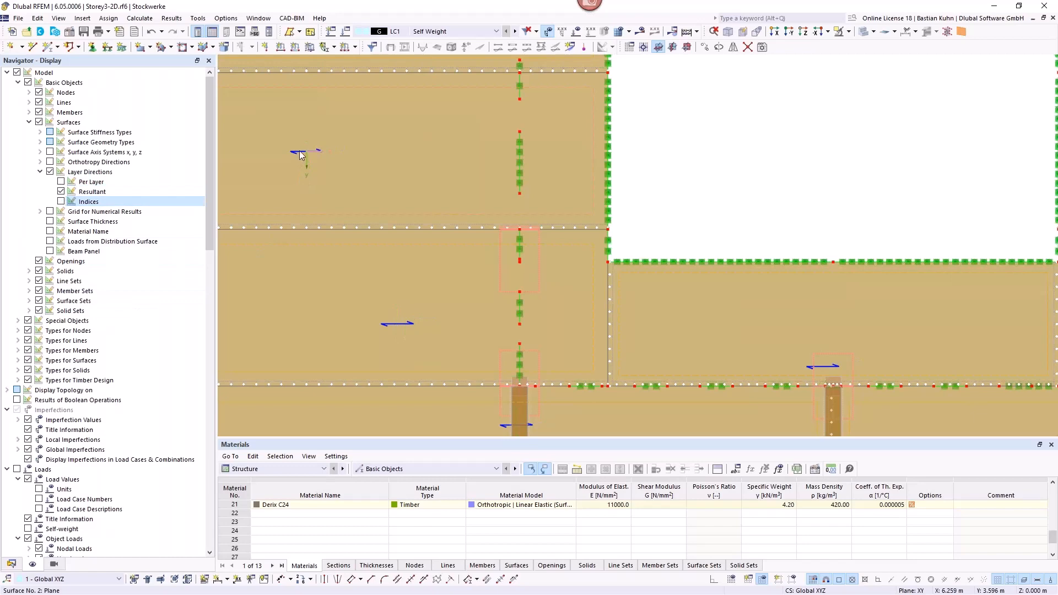
{"action": "scroll", "coordinate": [300, 156], "scroll_direction": "down", "scroll_amount": 3}
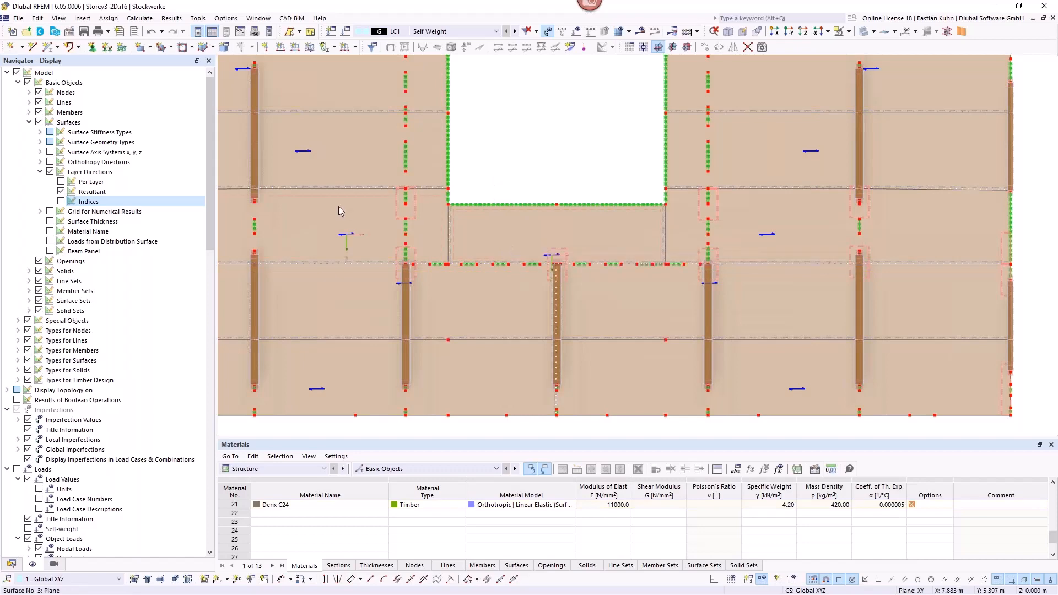
{"action": "scroll", "coordinate": [329, 332], "scroll_direction": "down", "scroll_amount": 4}
{"action": "left_click", "coordinate": [326, 348]}
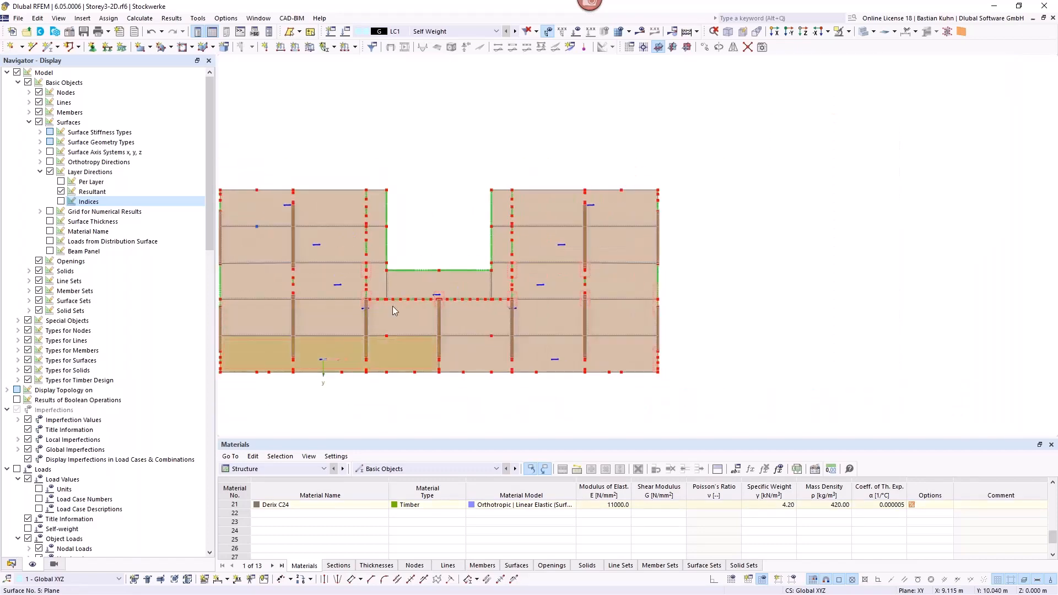
Step: Give the floor panel directly below the opening specific input axes with an angular rotation of 90°
{"action": "scroll", "coordinate": [406, 289], "scroll_direction": "up", "scroll_amount": 4}
{"action": "left_click", "coordinate": [415, 281]}
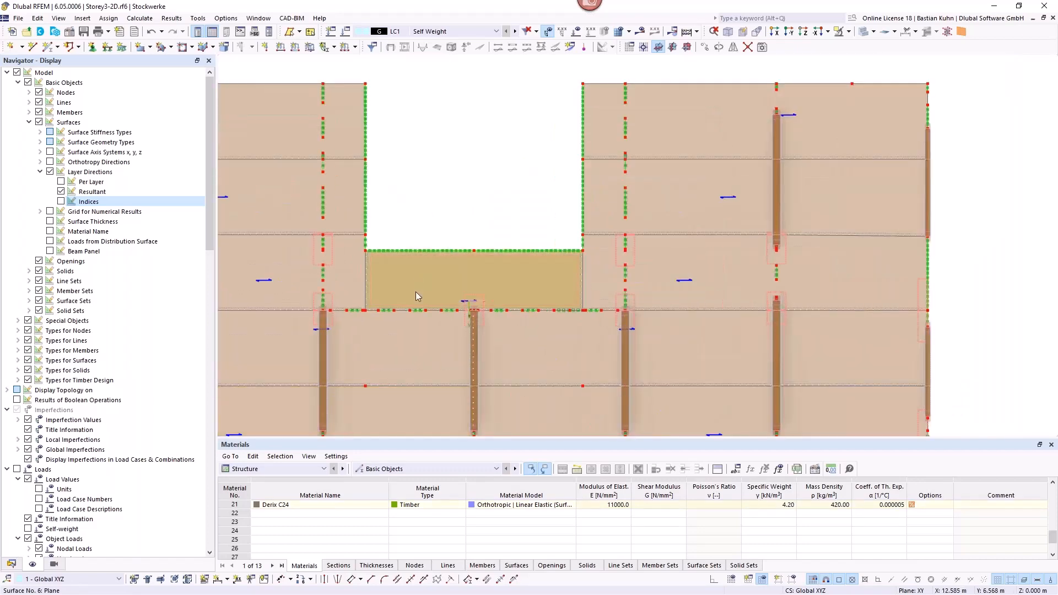
{"action": "middle_click_drag", "start_coordinate": [499, 198], "coordinate": [596, 153]}
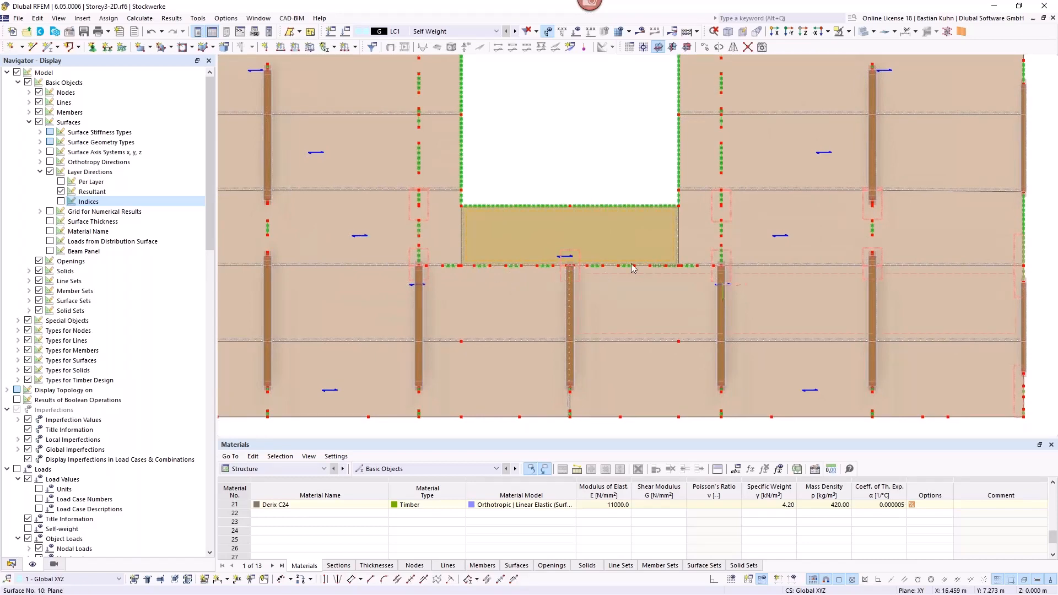
{"action": "double_click", "coordinate": [594, 227]}
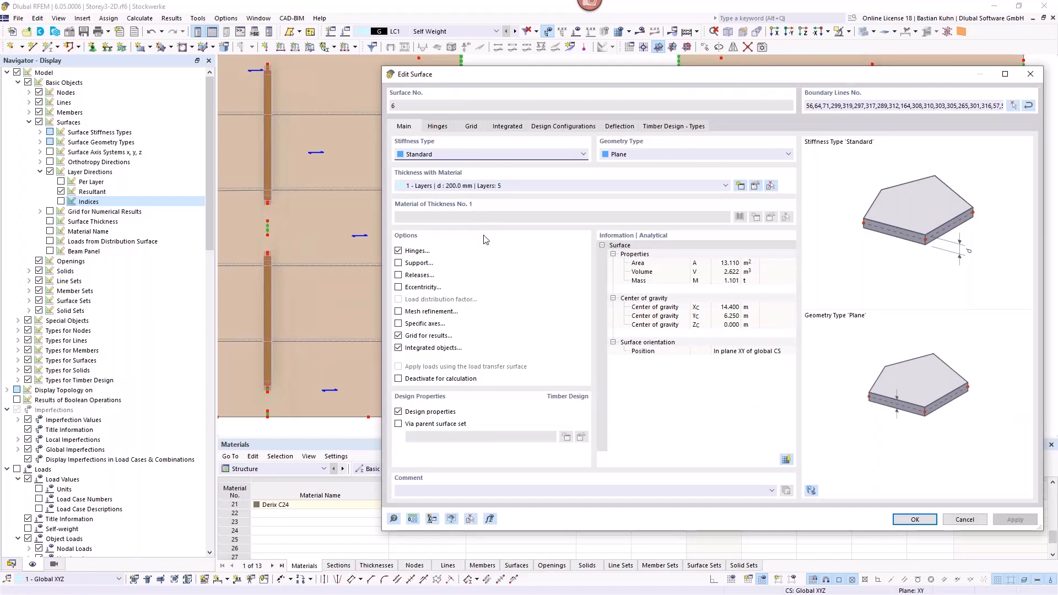
{"action": "left_click", "coordinate": [398, 324]}
{"action": "left_click", "coordinate": [481, 127]}
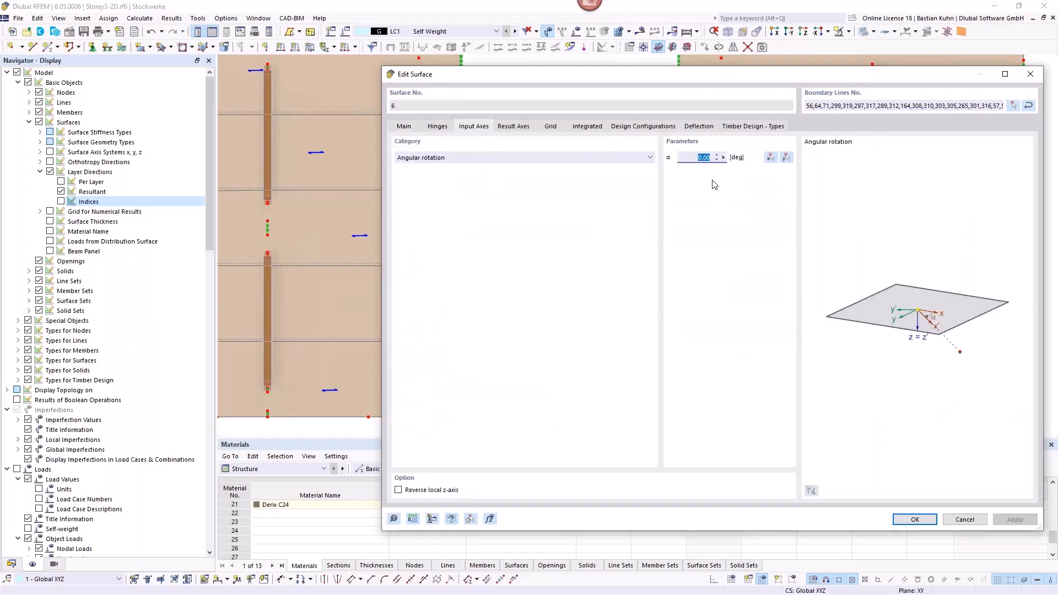
{"action": "type", "text": "90"}
{"action": "key", "text": "Return"}
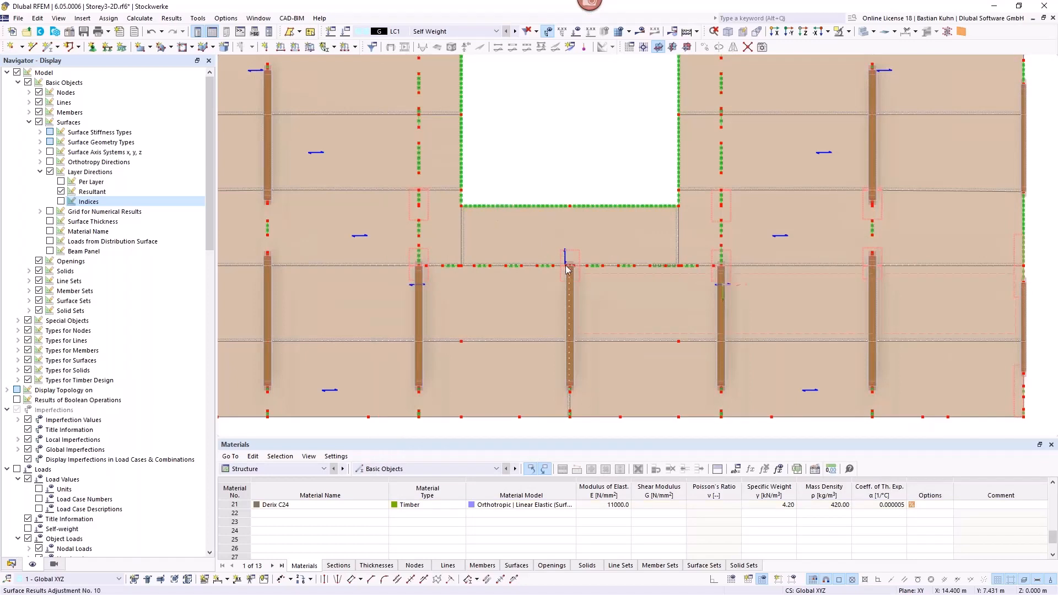
{"action": "mouse_move", "coordinate": [568, 259]}
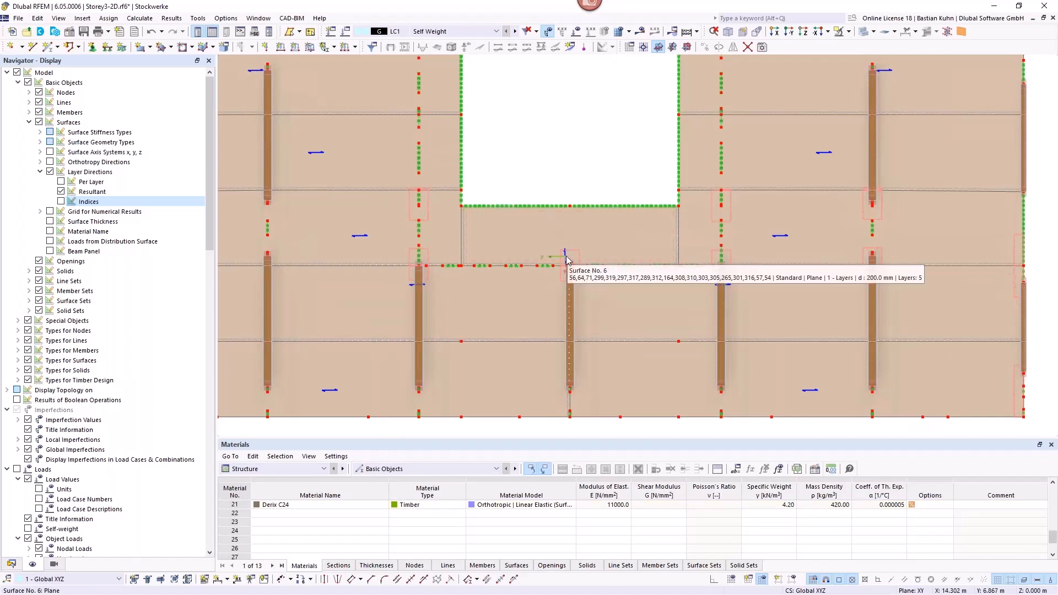
Step: Generate and display the finite element mesh on the floor in an isometric view
{"action": "scroll", "coordinate": [550, 153], "scroll_direction": "down", "scroll_amount": 2}
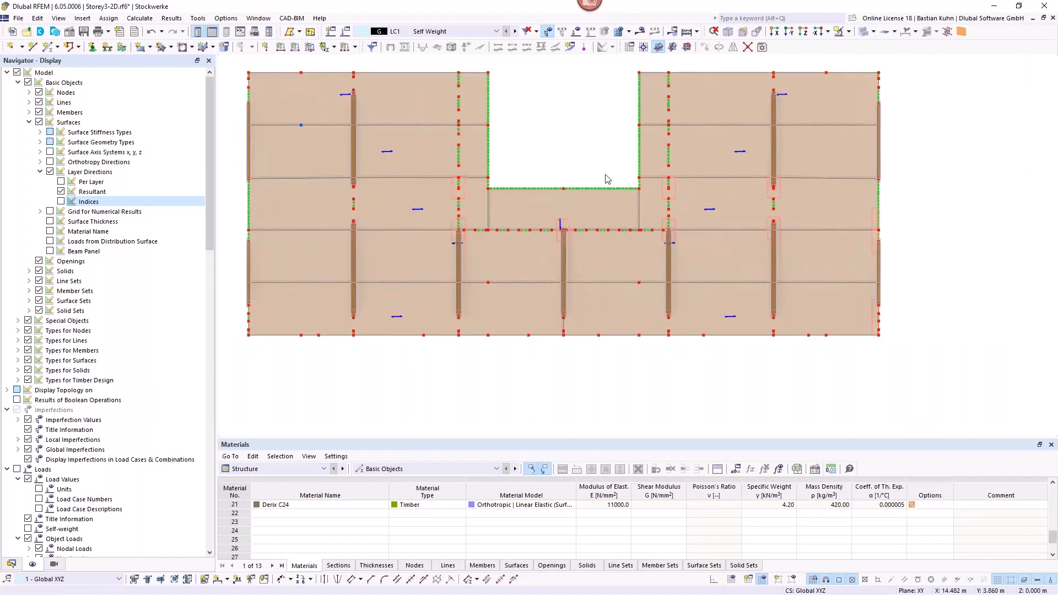
{"action": "middle_click_drag", "start_coordinate": [606, 175], "coordinate": [633, 130]}
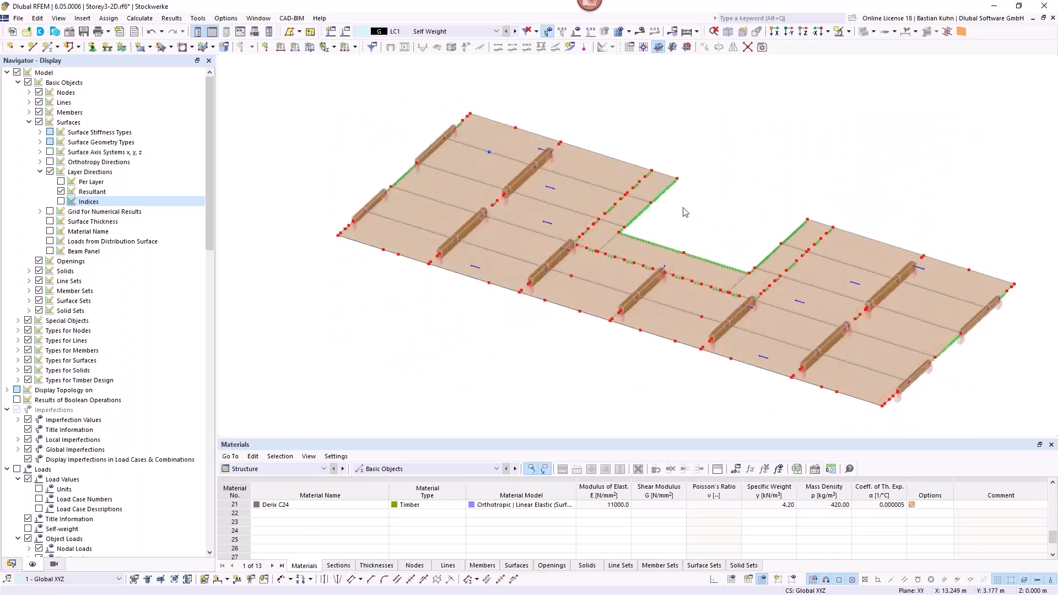
{"action": "scroll", "coordinate": [679, 199], "scroll_direction": "up", "scroll_amount": 1}
{"action": "scroll", "coordinate": [675, 201], "scroll_direction": "up", "scroll_amount": 1}
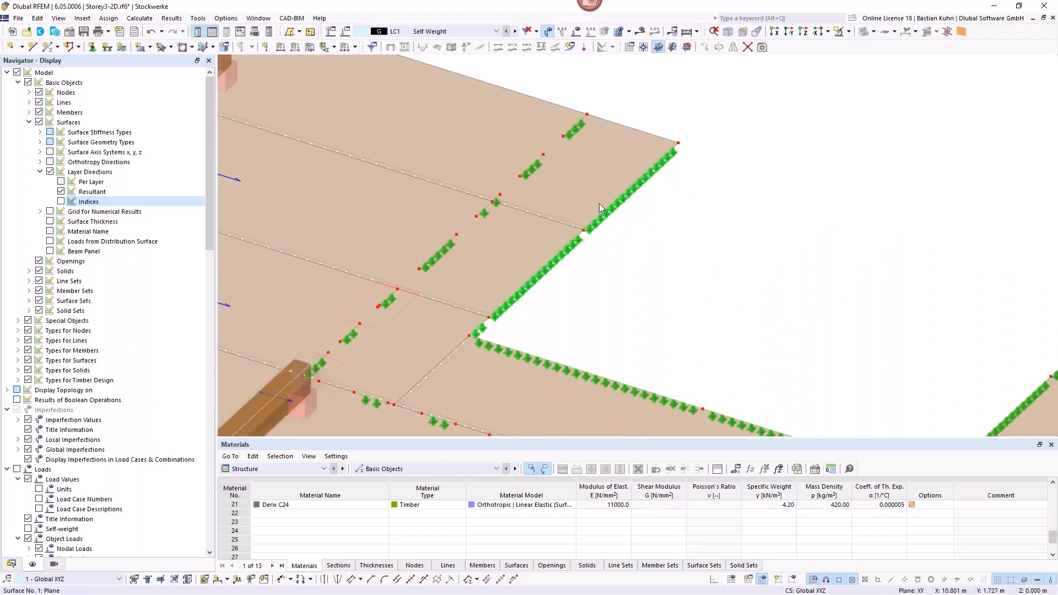
{"action": "mouse_move", "coordinate": [609, 226]}
{"action": "left_click", "coordinate": [142, 18]}
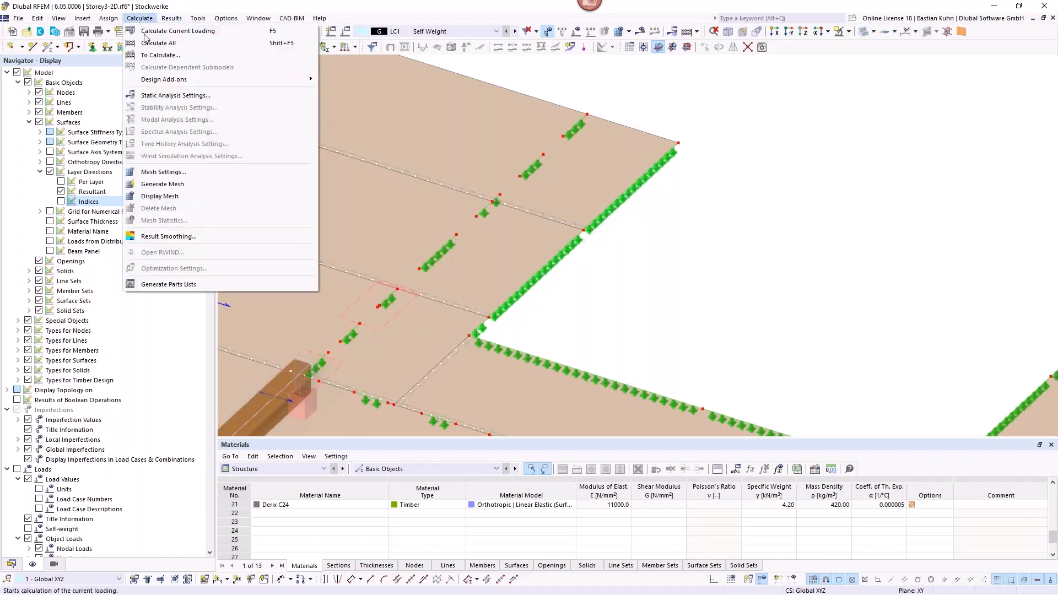
{"action": "left_click", "coordinate": [164, 197]}
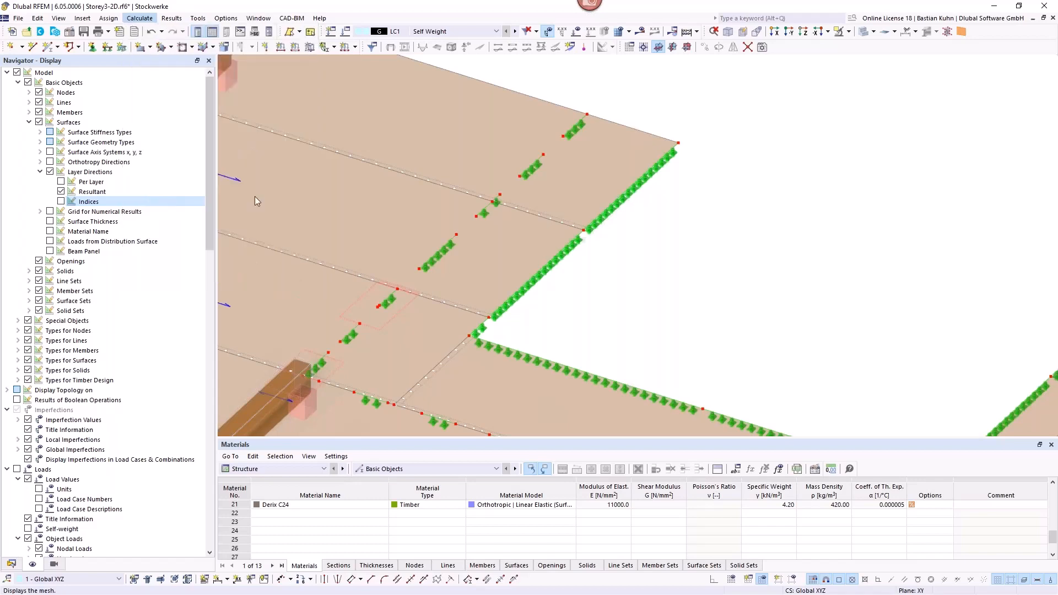
{"action": "left_click", "coordinate": [566, 353]}
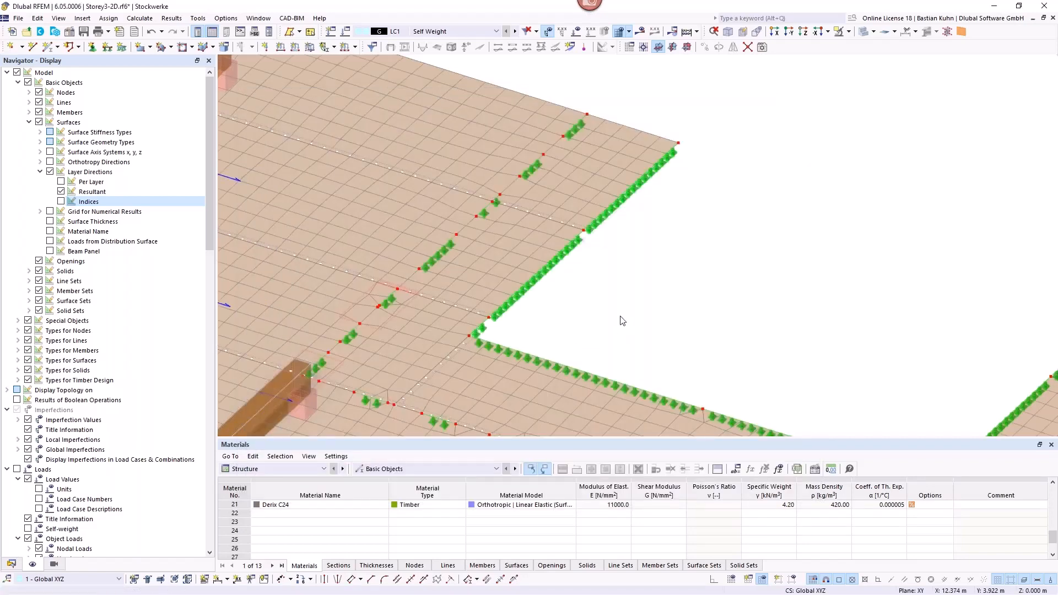
Step: Show the LC1 self-weight loads on the meshed floor and examine the nodal load and wall supports near the opening's corner
{"action": "scroll", "coordinate": [622, 321], "scroll_direction": "down", "scroll_amount": 5}
{"action": "middle_click_drag", "start_coordinate": [603, 255], "coordinate": [780, 257]}
{"action": "scroll", "coordinate": [505, 299], "scroll_direction": "up", "scroll_amount": 5}
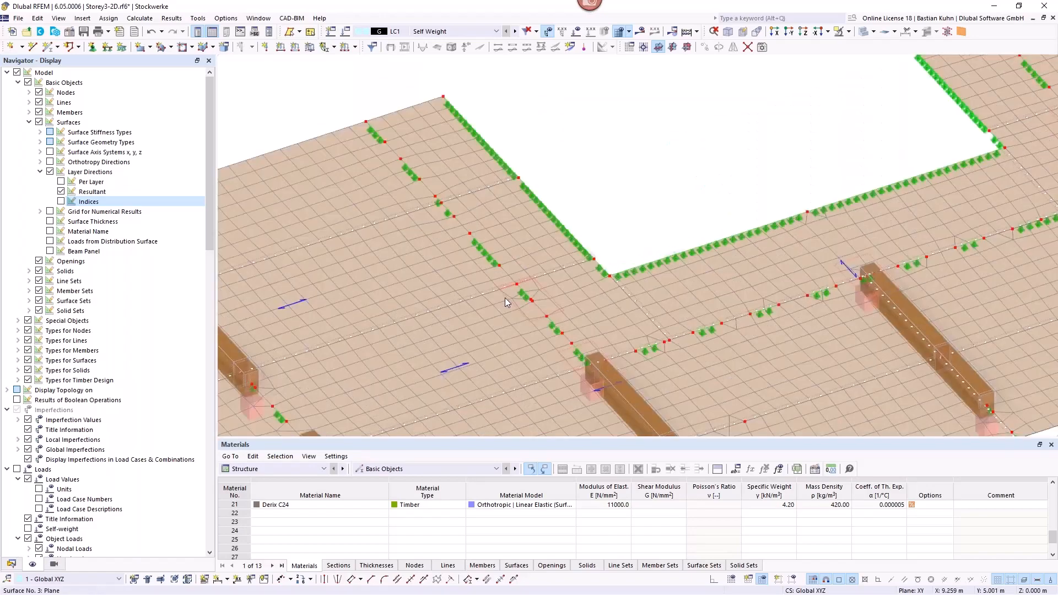
{"action": "scroll", "coordinate": [507, 297], "scroll_direction": "up", "scroll_amount": 3}
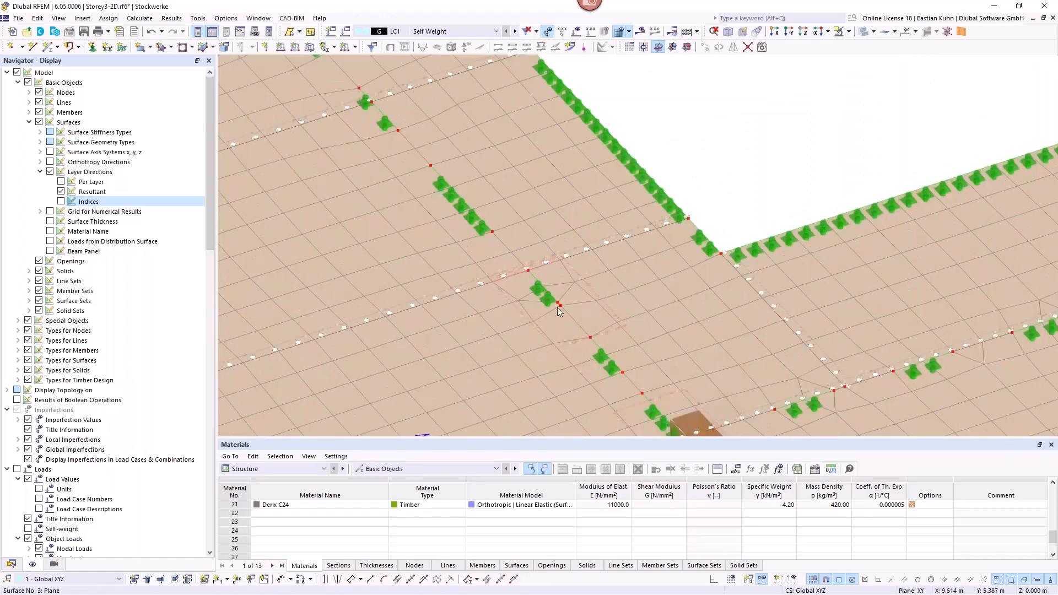
{"action": "left_click", "coordinate": [576, 31]}
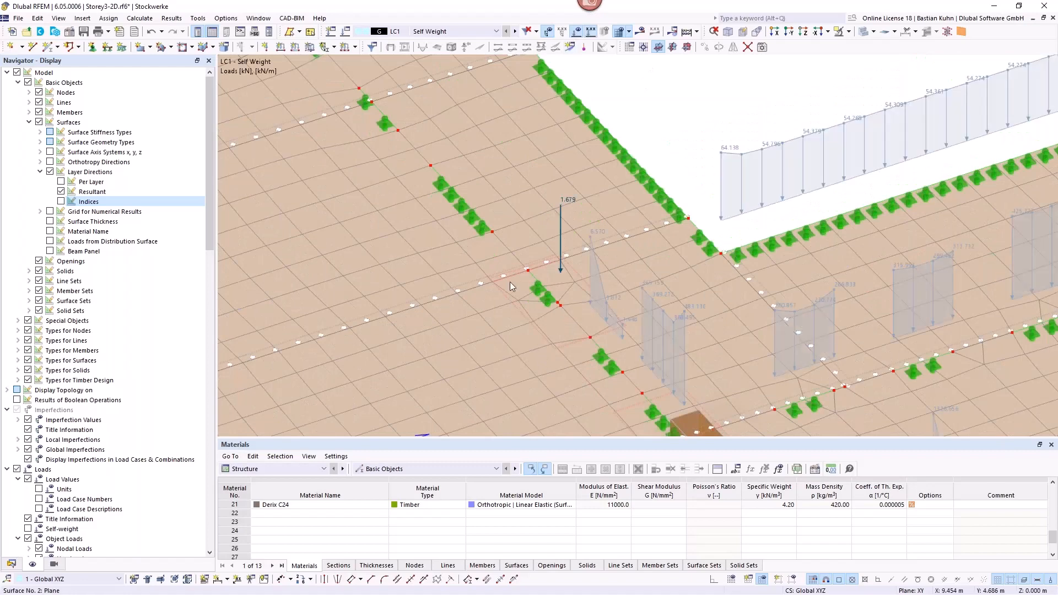
{"action": "mouse_move", "coordinate": [562, 216]}
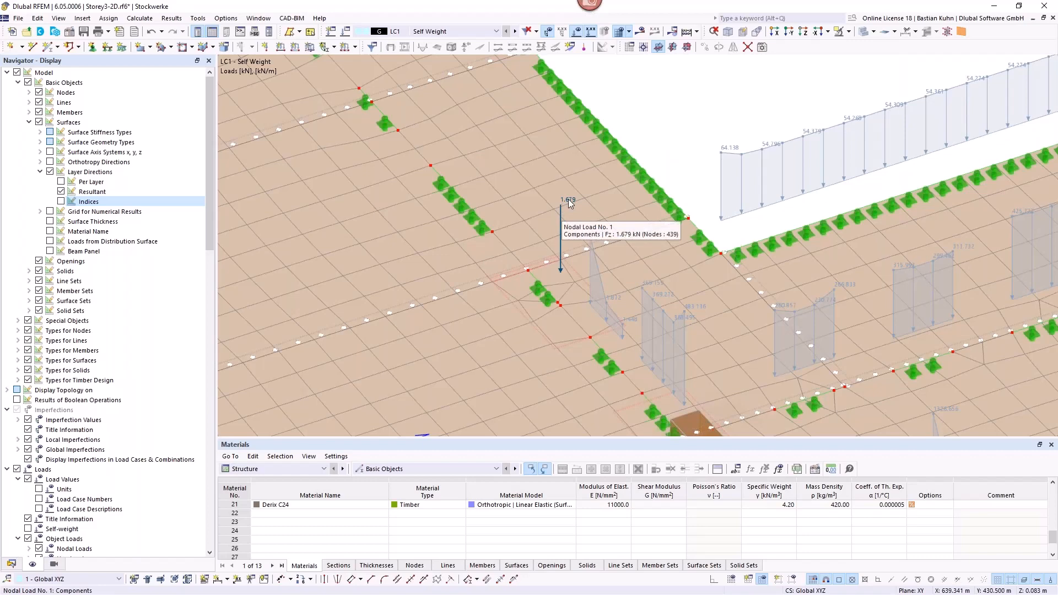
{"action": "scroll", "coordinate": [559, 233], "scroll_direction": "up", "scroll_amount": 4}
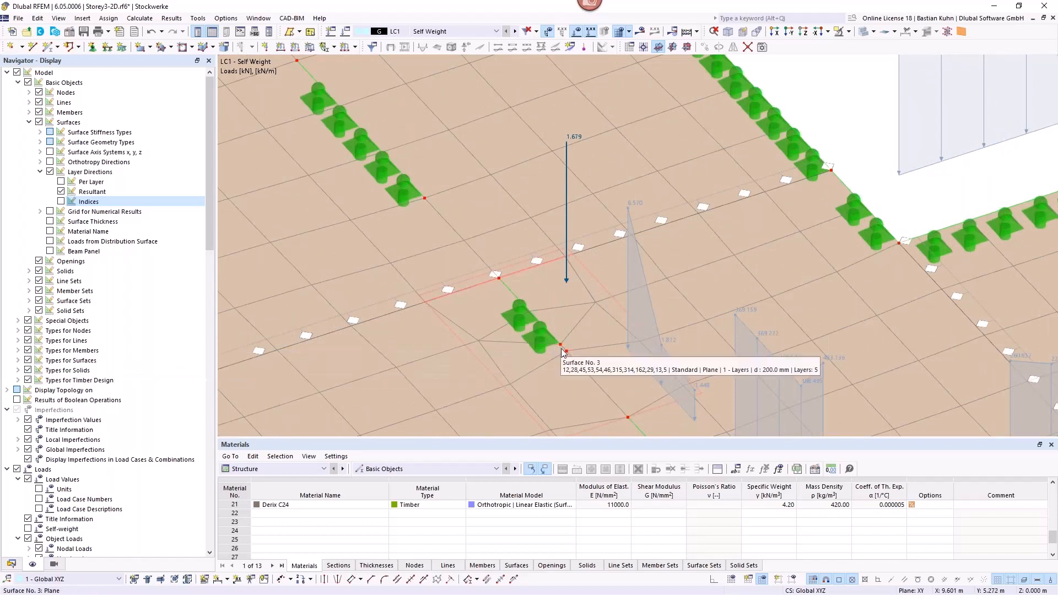
Step: Inspect the nodal load near the isolated wall support and the settings of its rectangular surface results adjustment, leaving them as they are
{"action": "left_click", "coordinate": [567, 276]}
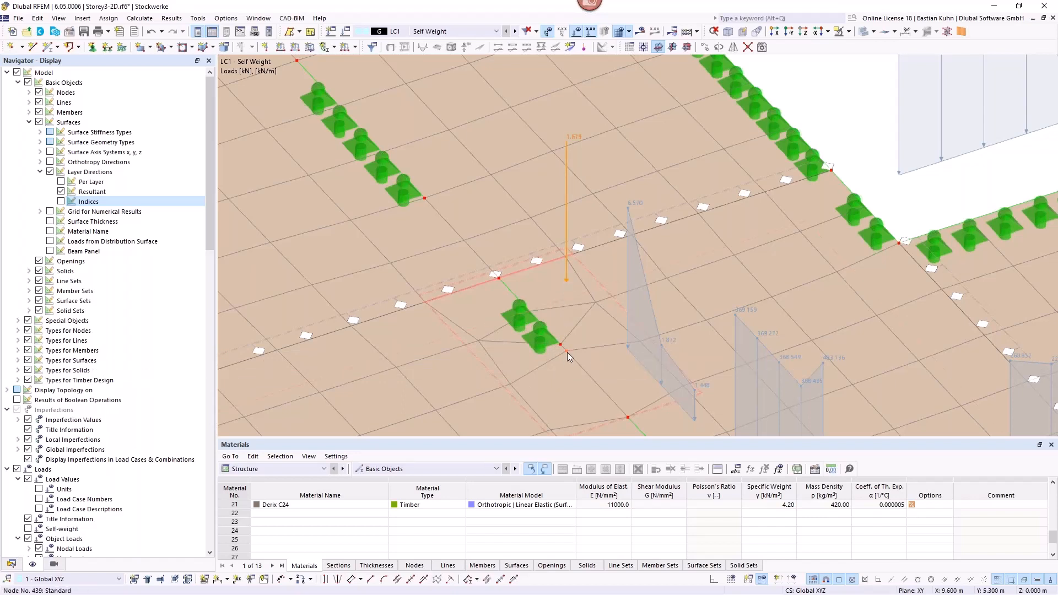
{"action": "key", "text": "Escape"}
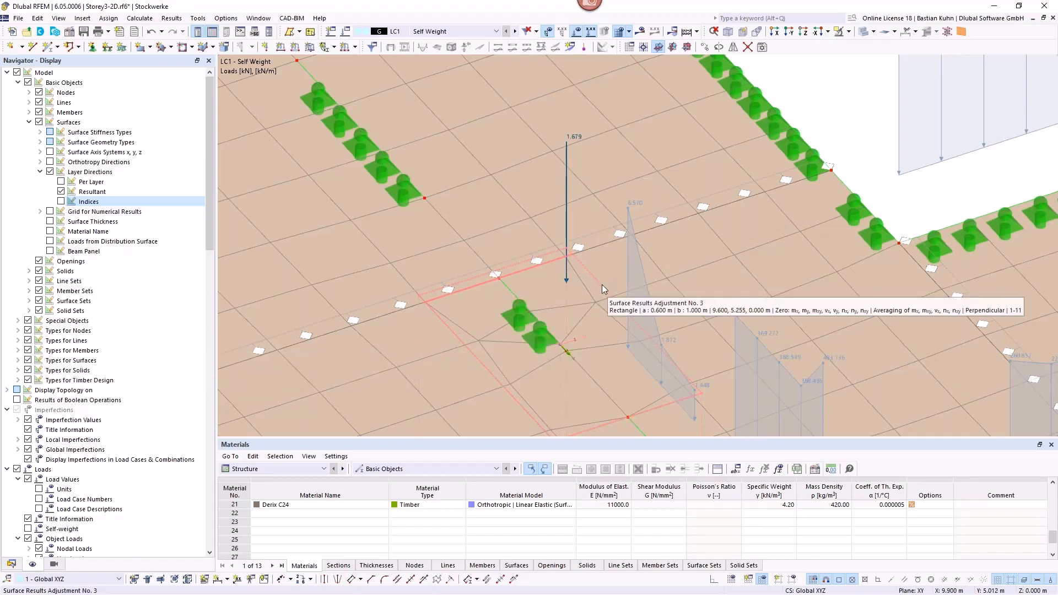
{"action": "double_click", "coordinate": [602, 284]}
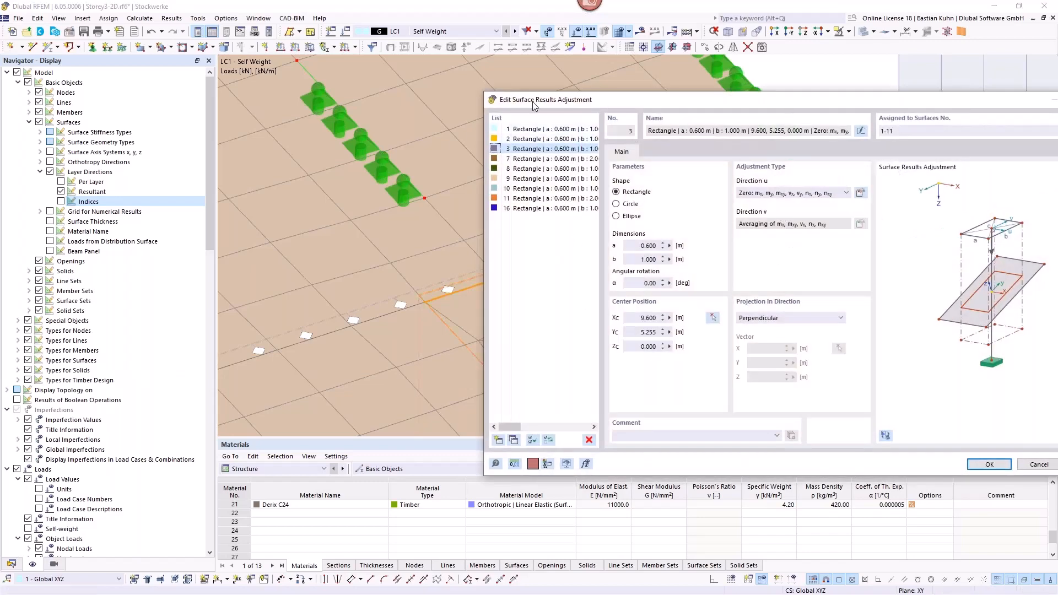
{"action": "left_click_drag", "start_coordinate": [932, 105], "coordinate": [682, 104]}
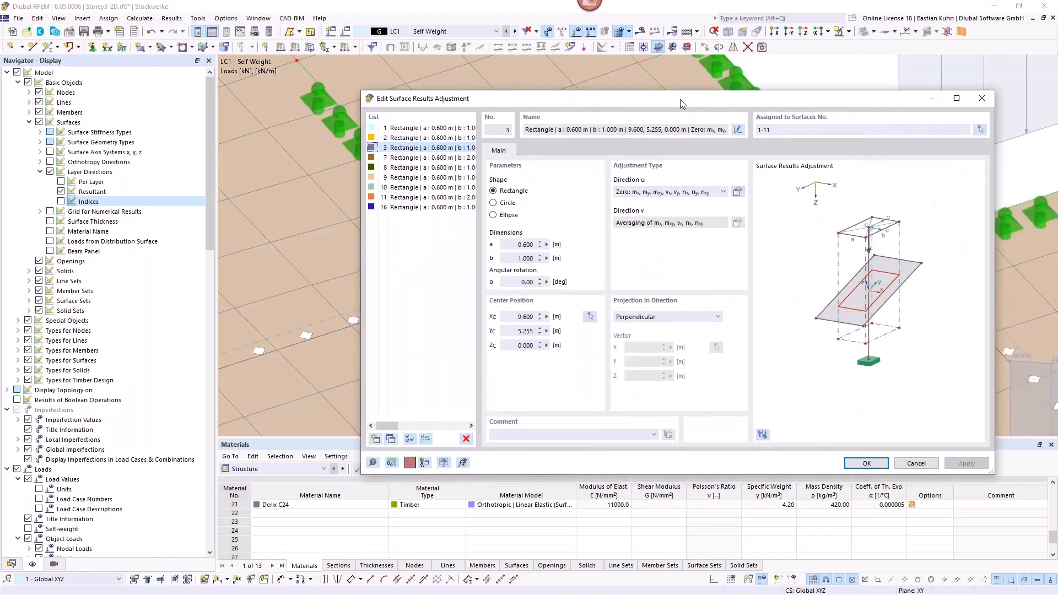
{"action": "key", "text": "Escape"}
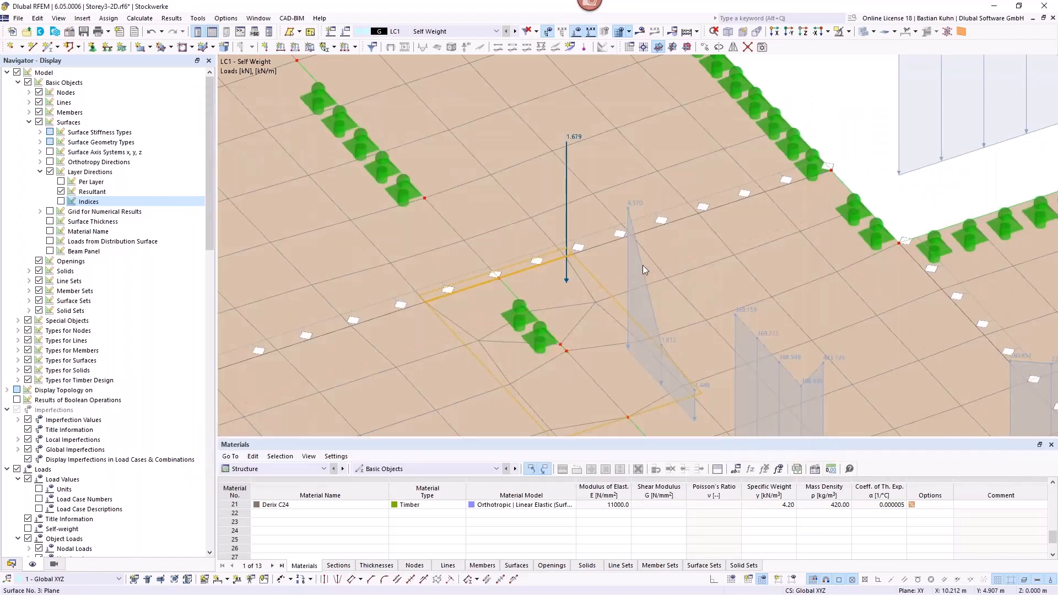
Step: Examine the line loads on the wall supports around the opening and the surface results adjustment areas at the wall ends
{"action": "mouse_move", "coordinate": [639, 263]}
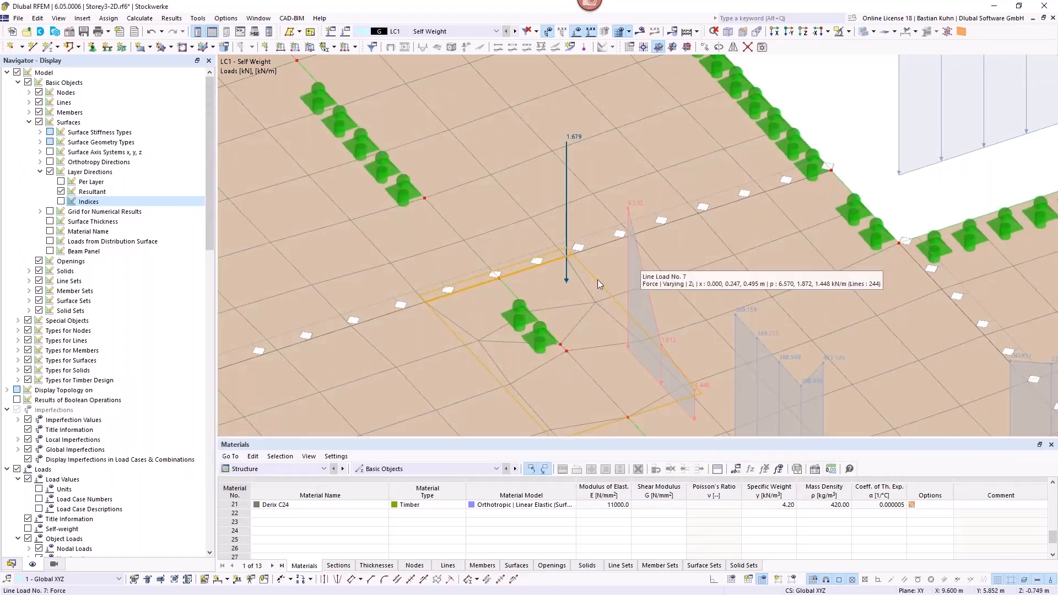
{"action": "scroll", "coordinate": [802, 138], "scroll_direction": "down", "scroll_amount": 2}
{"action": "scroll", "coordinate": [802, 138], "scroll_direction": "down", "scroll_amount": 1}
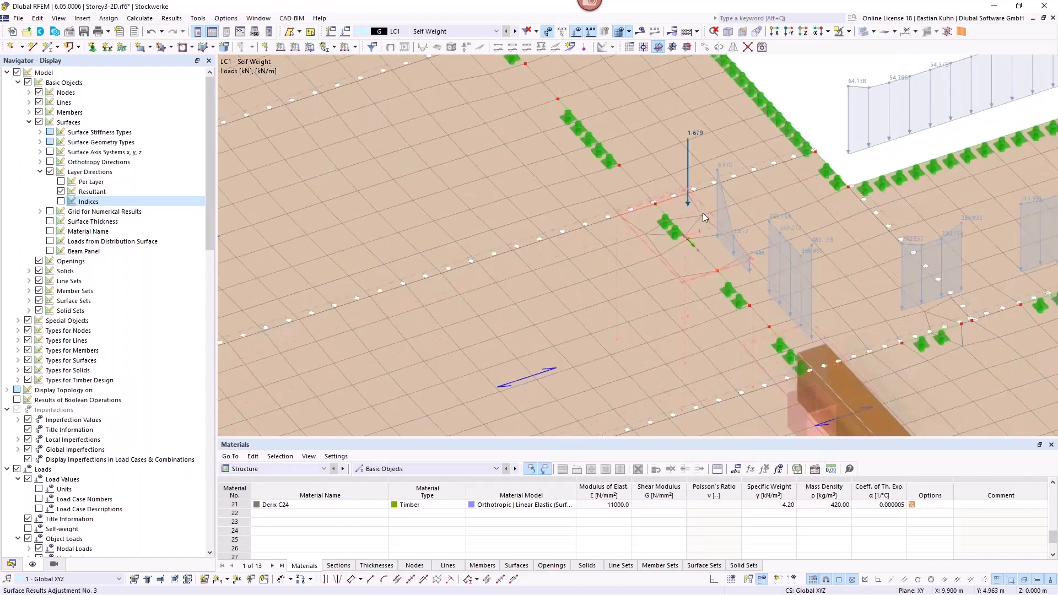
{"action": "scroll", "coordinate": [749, 214], "scroll_direction": "down", "scroll_amount": 3}
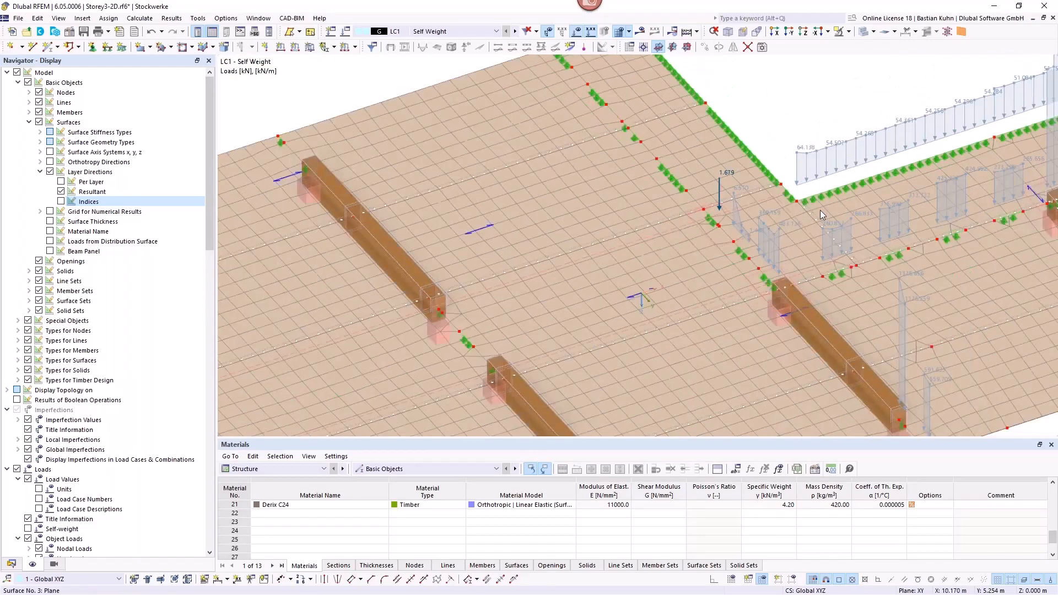
{"action": "scroll", "coordinate": [639, 247], "scroll_direction": "down", "scroll_amount": 2}
{"action": "scroll", "coordinate": [915, 182], "scroll_direction": "up", "scroll_amount": 2}
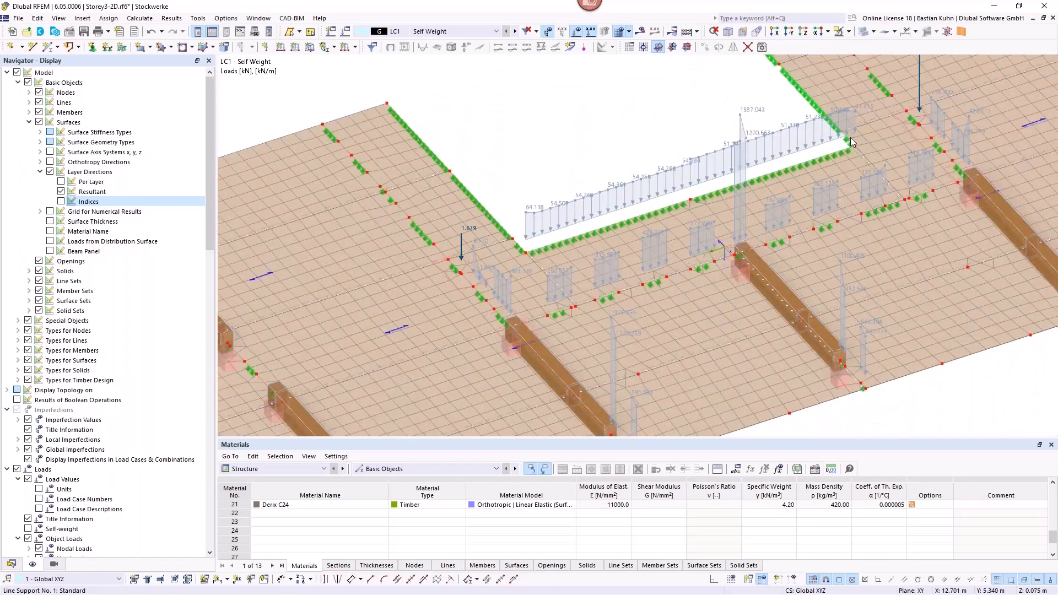
{"action": "scroll", "coordinate": [916, 135], "scroll_direction": "up", "scroll_amount": 2}
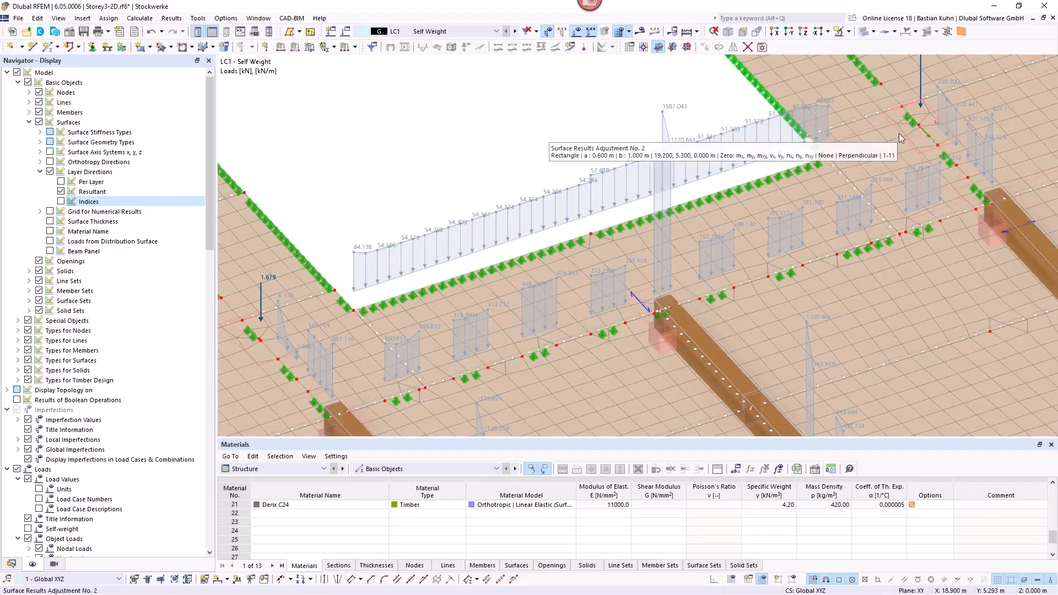
{"action": "scroll", "coordinate": [865, 190], "scroll_direction": "down", "scroll_amount": 2}
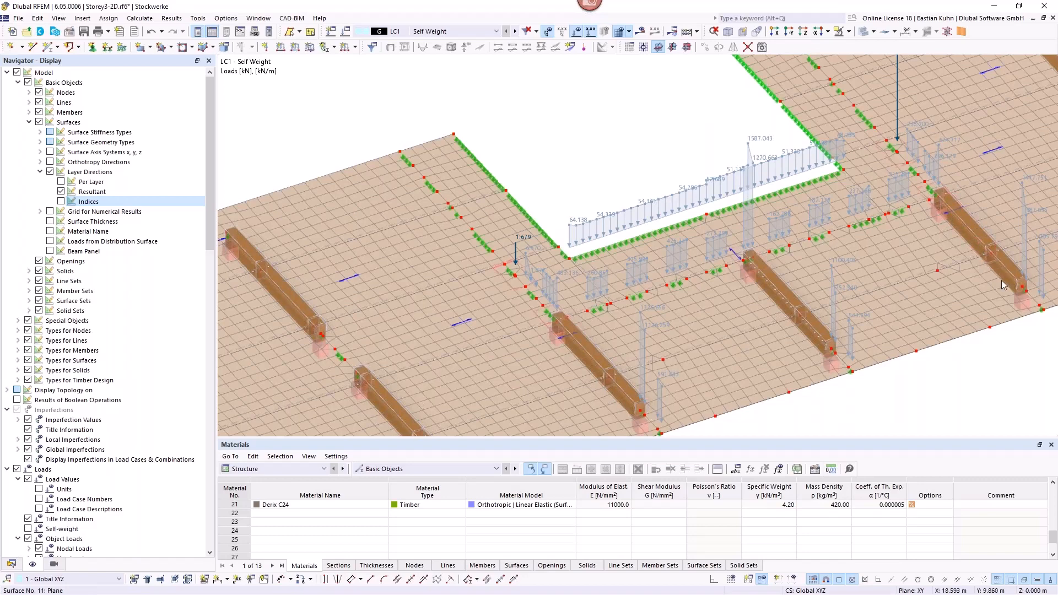
Step: Hide the load display on the entire floor model
{"action": "mouse_move", "coordinate": [1002, 281]}
{"action": "scroll", "coordinate": [667, 268], "scroll_direction": "down", "scroll_amount": 2}
{"action": "scroll", "coordinate": [667, 268], "scroll_direction": "down", "scroll_amount": 3}
{"action": "middle_click_drag", "start_coordinate": [669, 266], "coordinate": [626, 223]}
{"action": "left_click", "coordinate": [576, 32]}
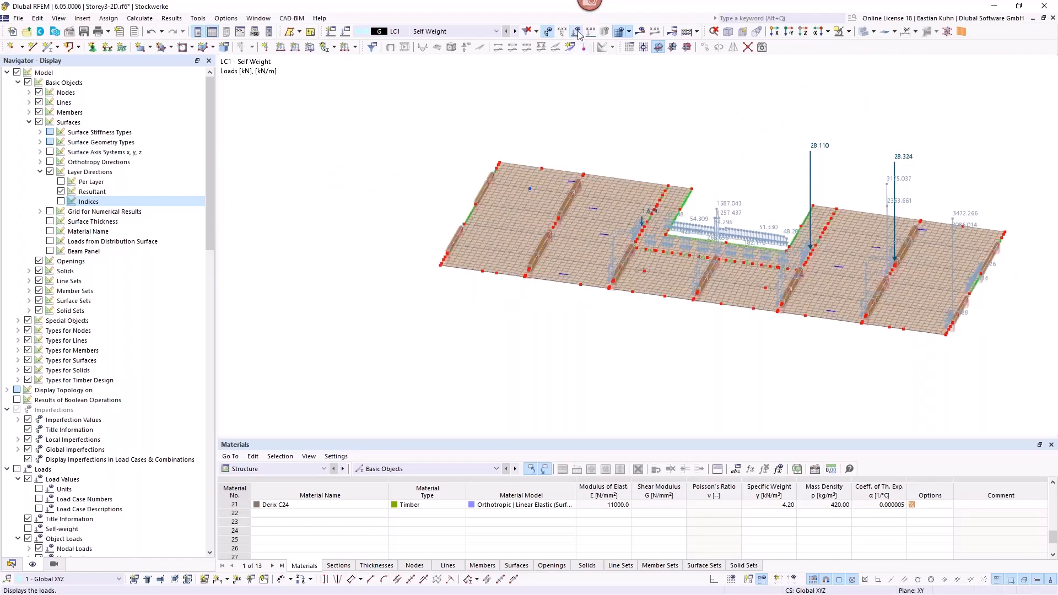
Step: Examine the timber beams under the floor and review the design types of the continuous member set 5-7
{"action": "scroll", "coordinate": [708, 203], "scroll_direction": "up", "scroll_amount": 4}
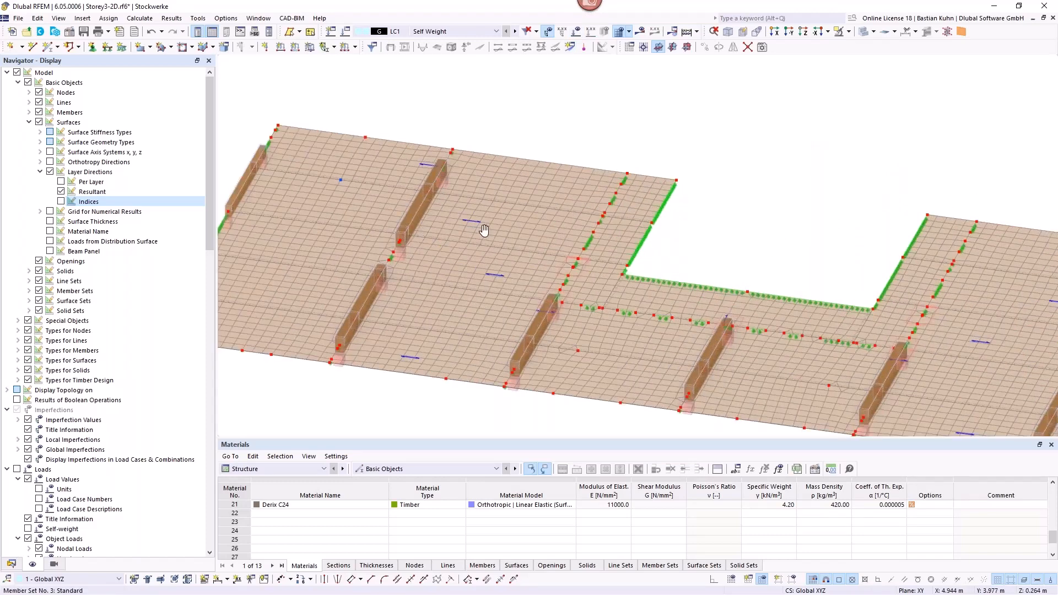
{"action": "middle_click_drag", "start_coordinate": [484, 230], "coordinate": [668, 231], "text": "ctrl"}
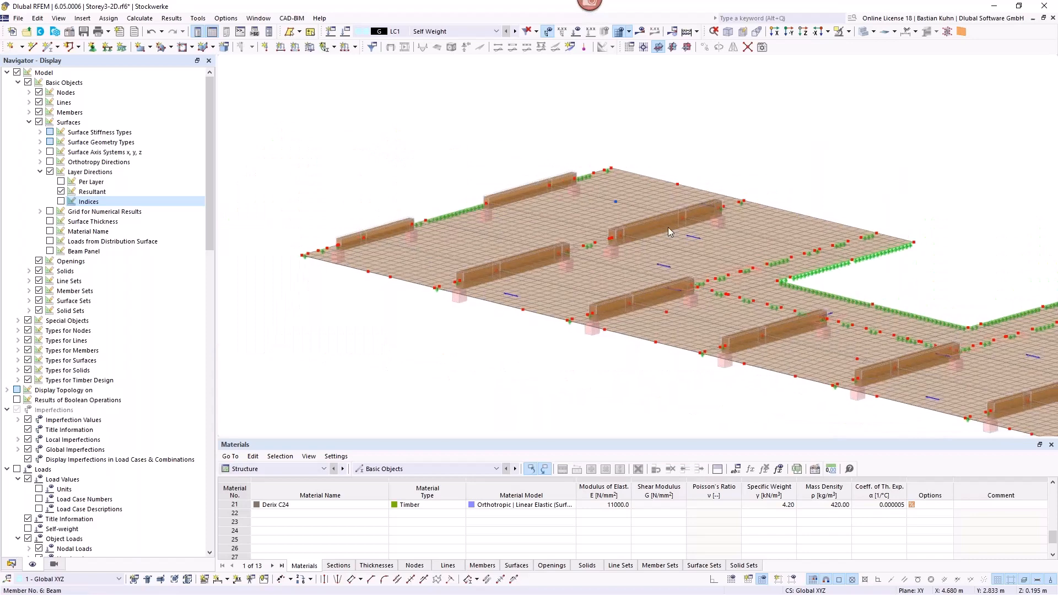
{"action": "scroll", "coordinate": [669, 227], "scroll_direction": "up", "scroll_amount": 5}
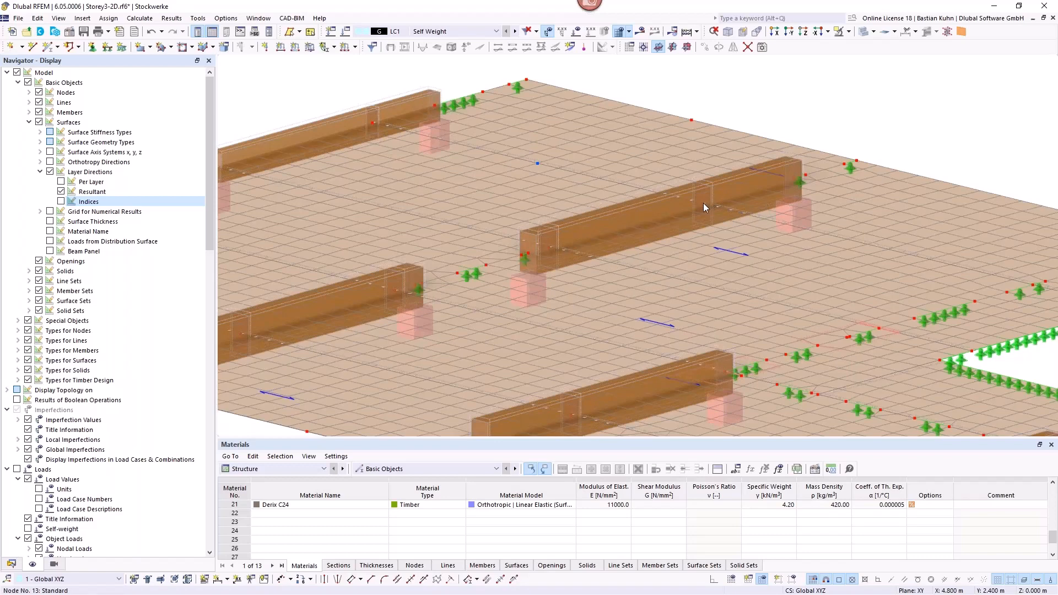
{"action": "mouse_move", "coordinate": [704, 204]}
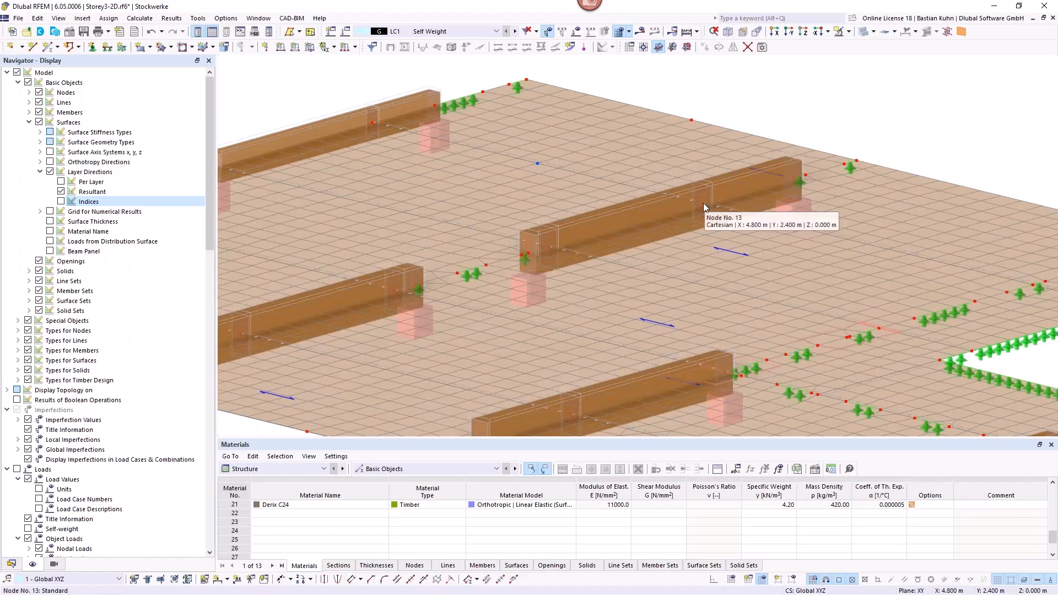
{"action": "mouse_move", "coordinate": [758, 220]}
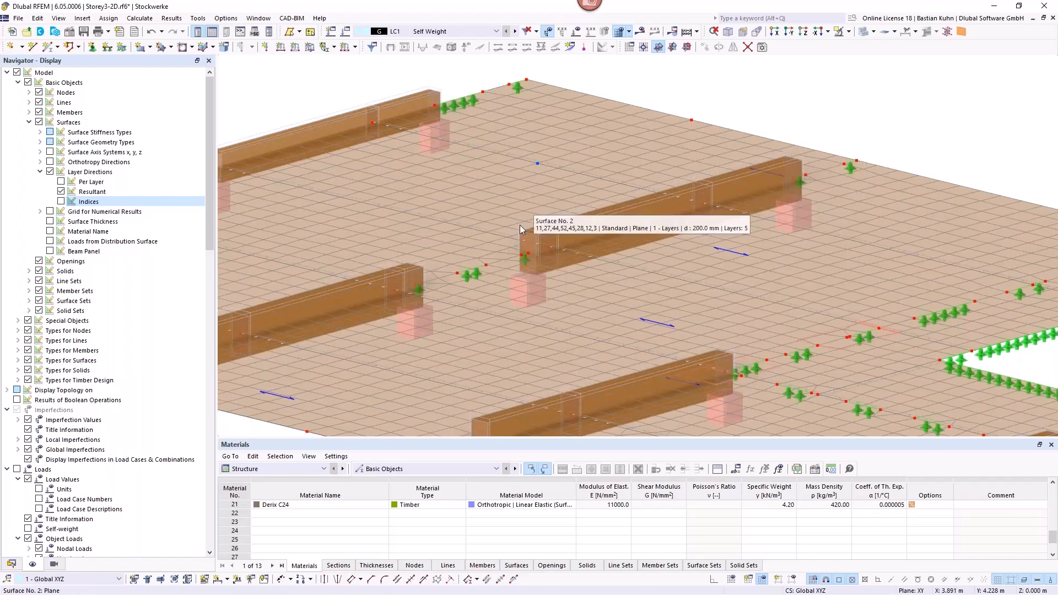
{"action": "double_click", "coordinate": [794, 156]}
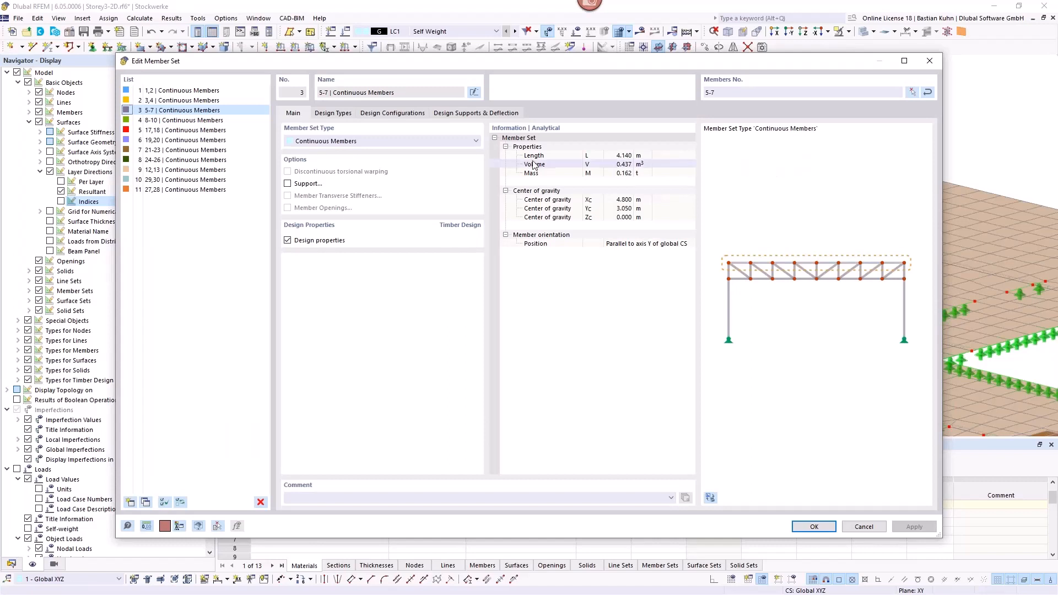
{"action": "left_click", "coordinate": [333, 114]}
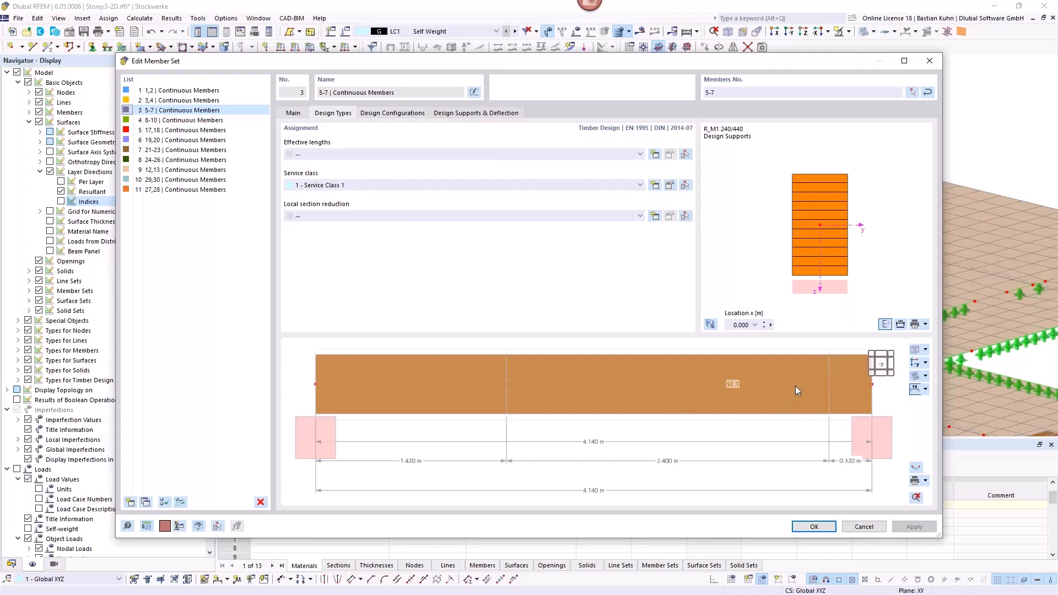
Step: Review the member set's ultimate configuration for members and surfaces, briefly toggling the members' system strength factor, and discard any changes
{"action": "left_click", "coordinate": [394, 114]}
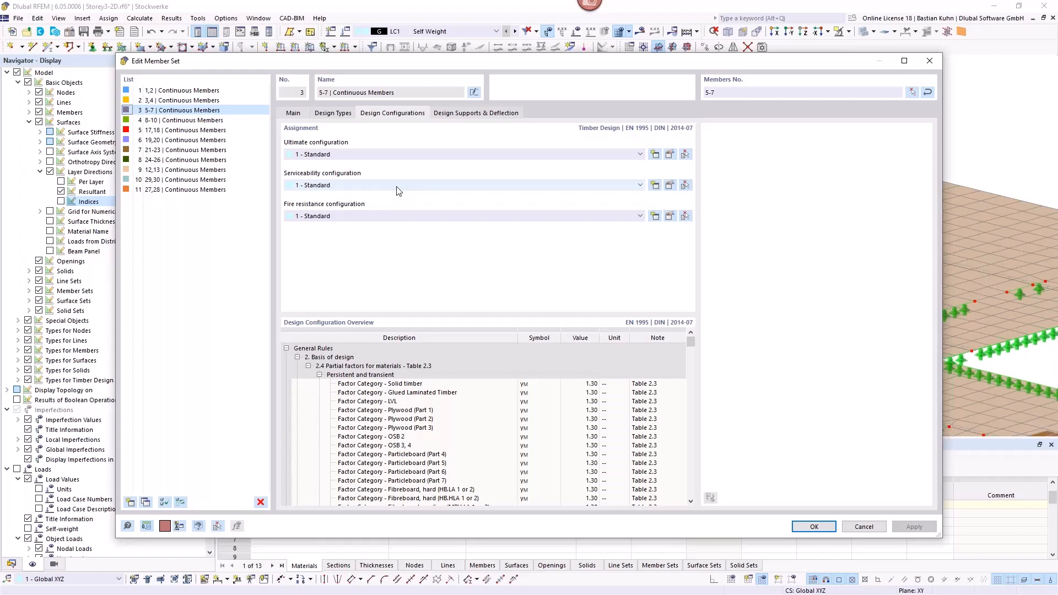
{"action": "left_click", "coordinate": [670, 156]}
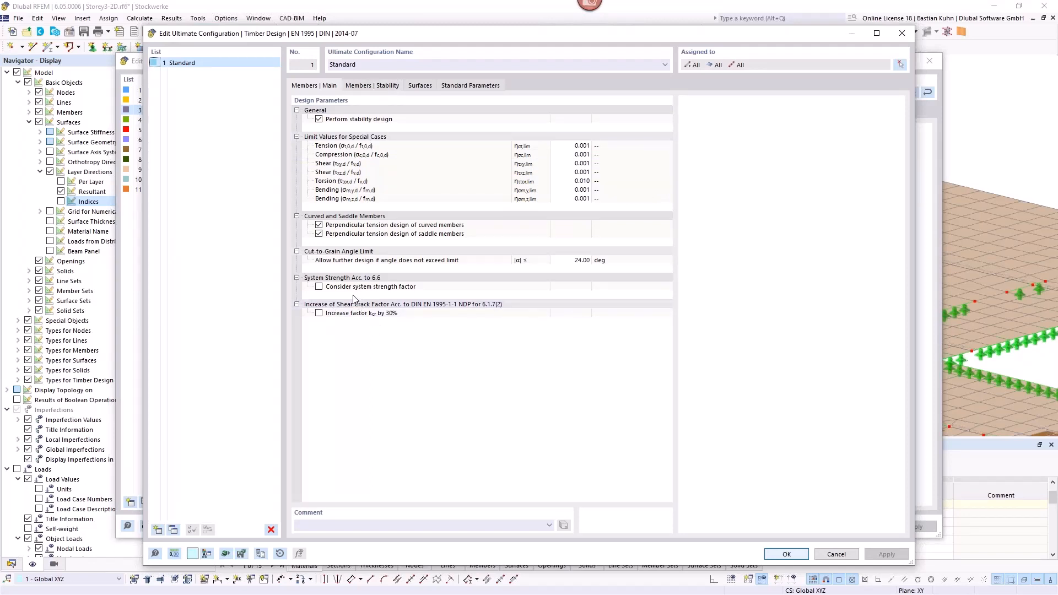
{"action": "left_click", "coordinate": [319, 287]}
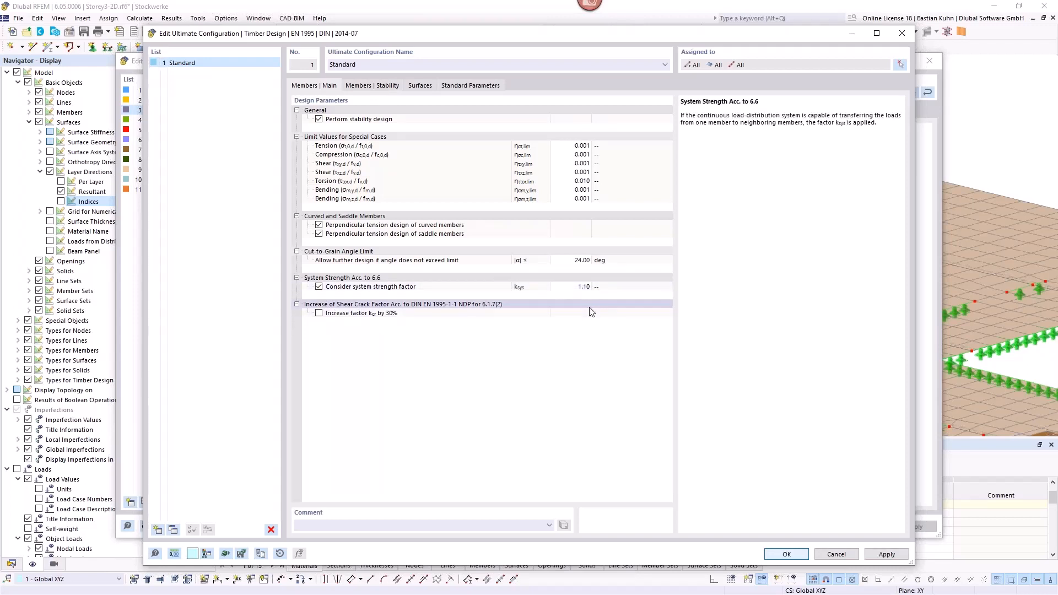
{"action": "left_click", "coordinate": [319, 286]}
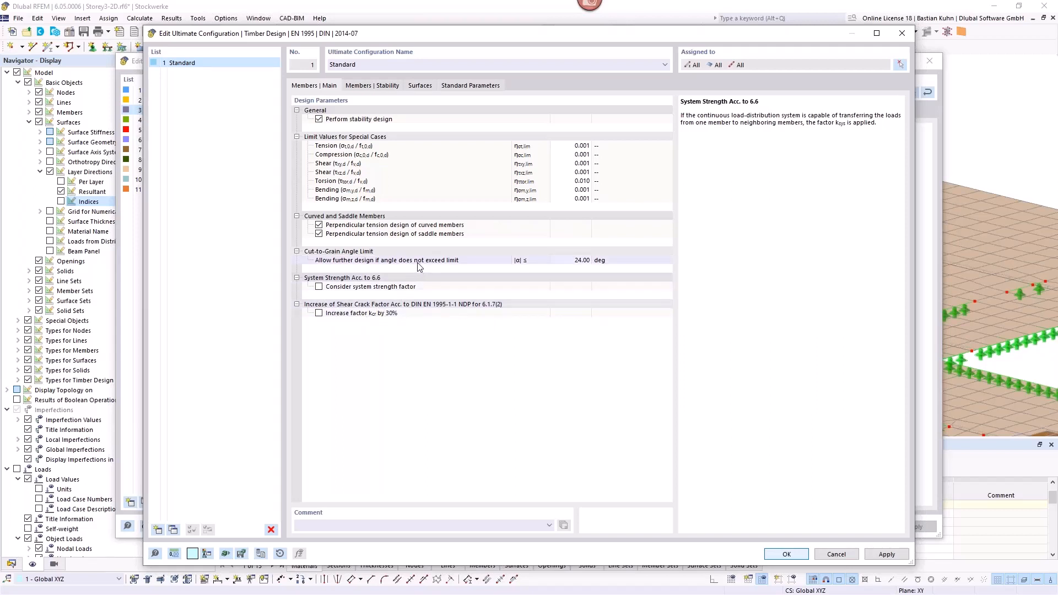
{"action": "left_click", "coordinate": [419, 88]}
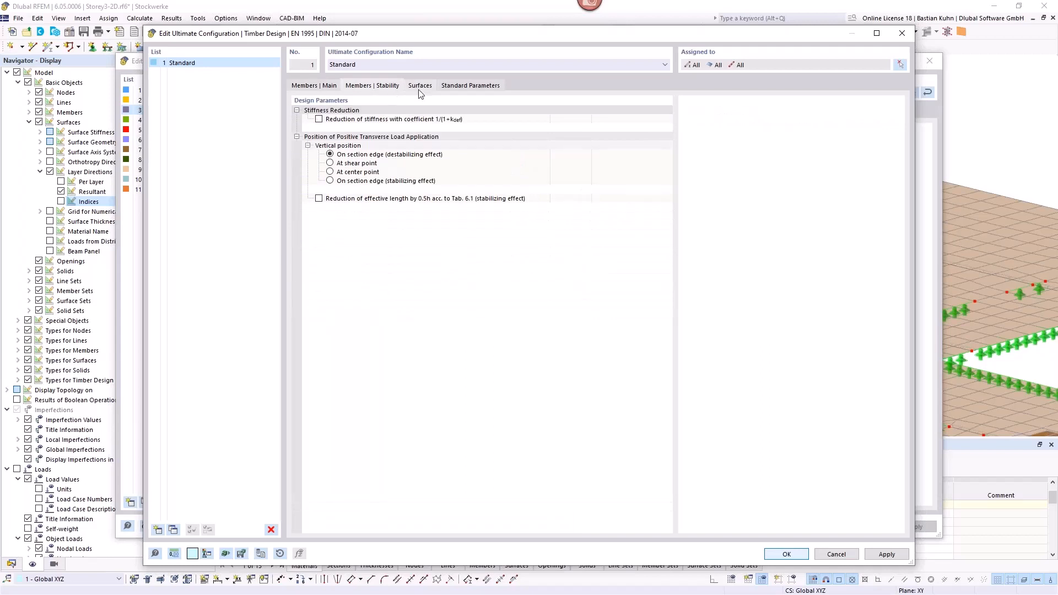
{"action": "left_click", "coordinate": [420, 90]}
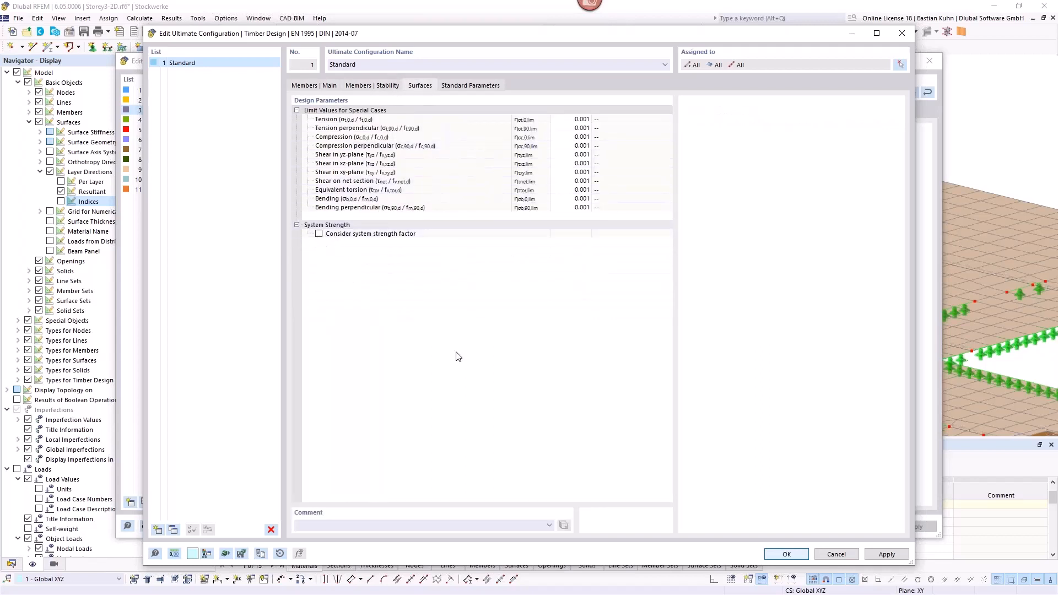
{"action": "left_click", "coordinate": [841, 557]}
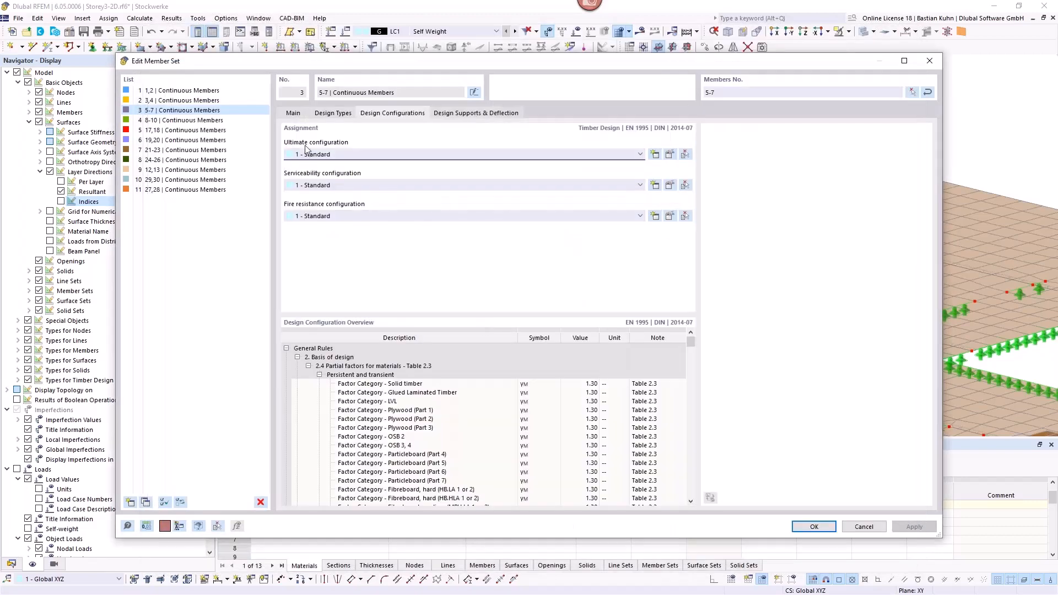
Step: Review the serviceability limits for members and surfaces and the members' fire resistance settings assigned to the member set
{"action": "left_click", "coordinate": [670, 185]}
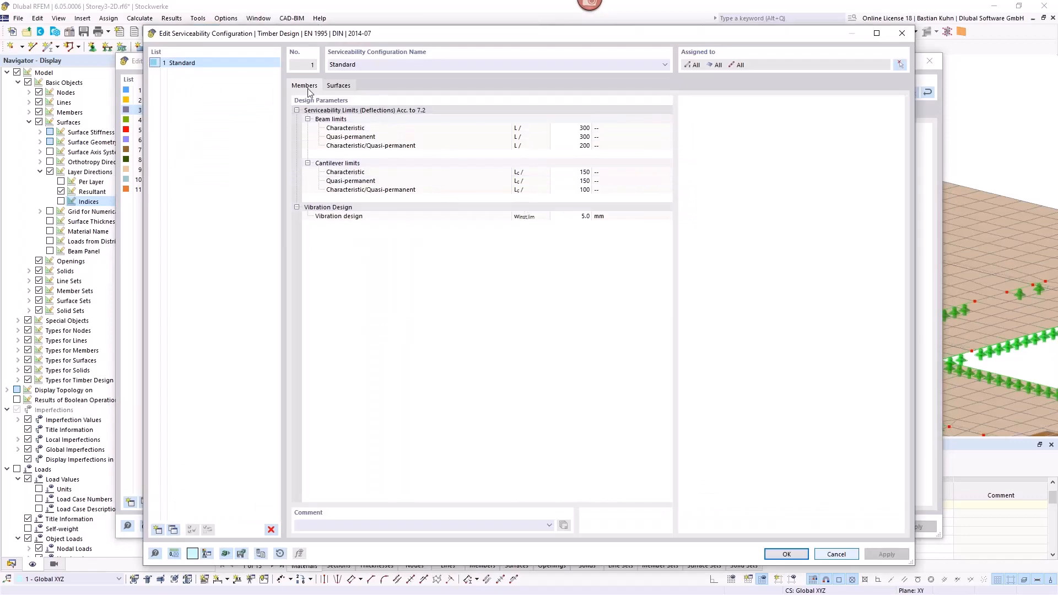
{"action": "left_click", "coordinate": [338, 86]}
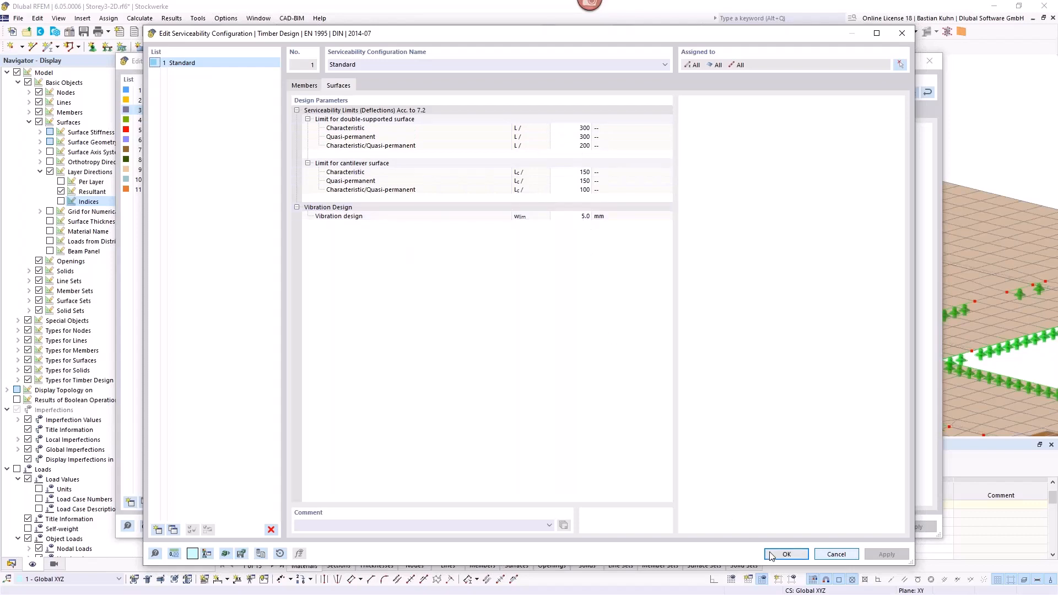
{"action": "left_click", "coordinate": [794, 554]}
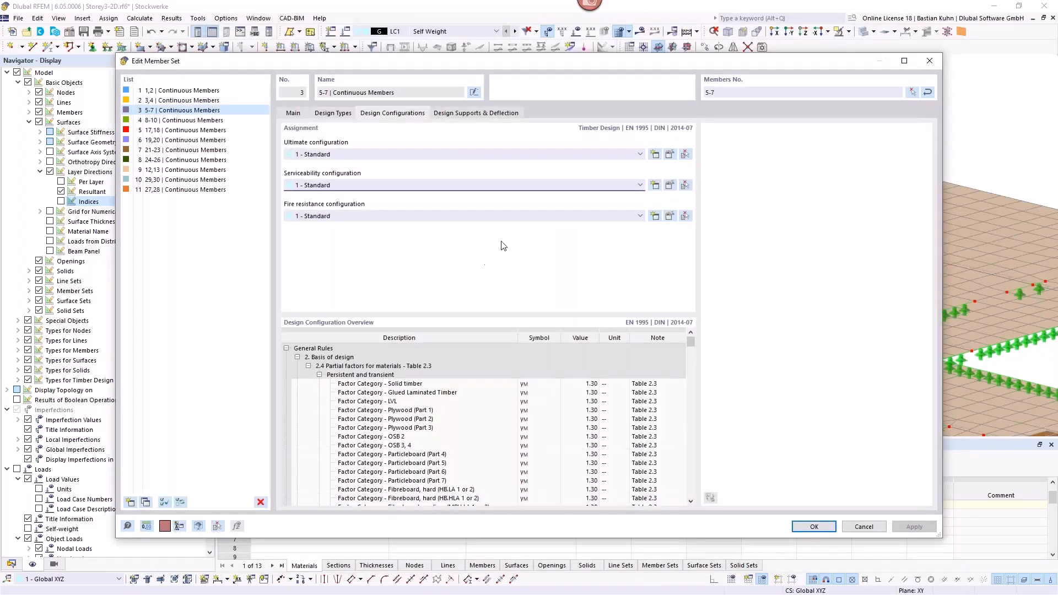
{"action": "left_click", "coordinate": [670, 216]}
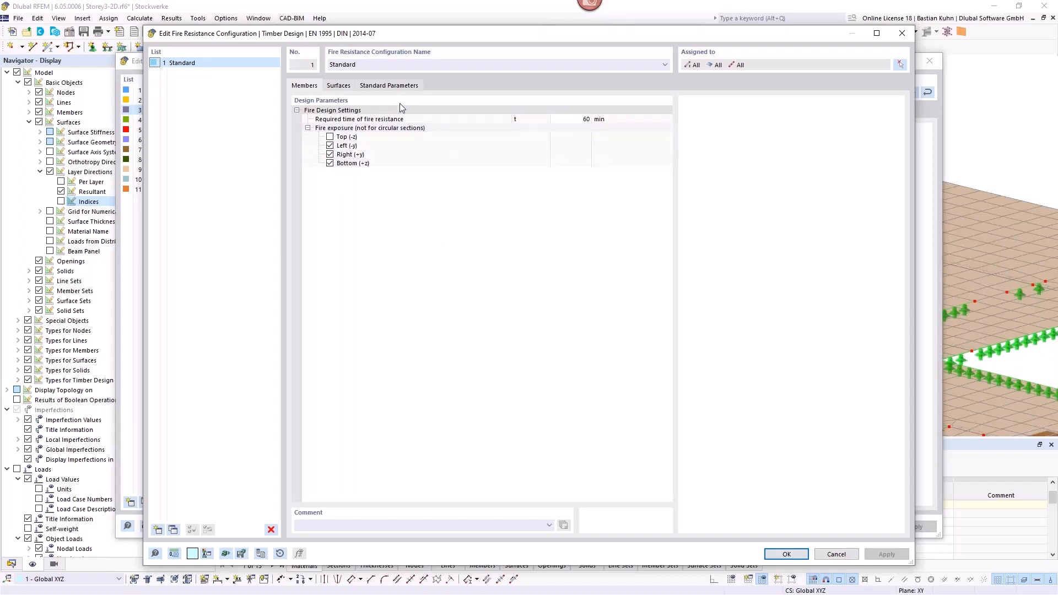
{"action": "left_click", "coordinate": [787, 555]}
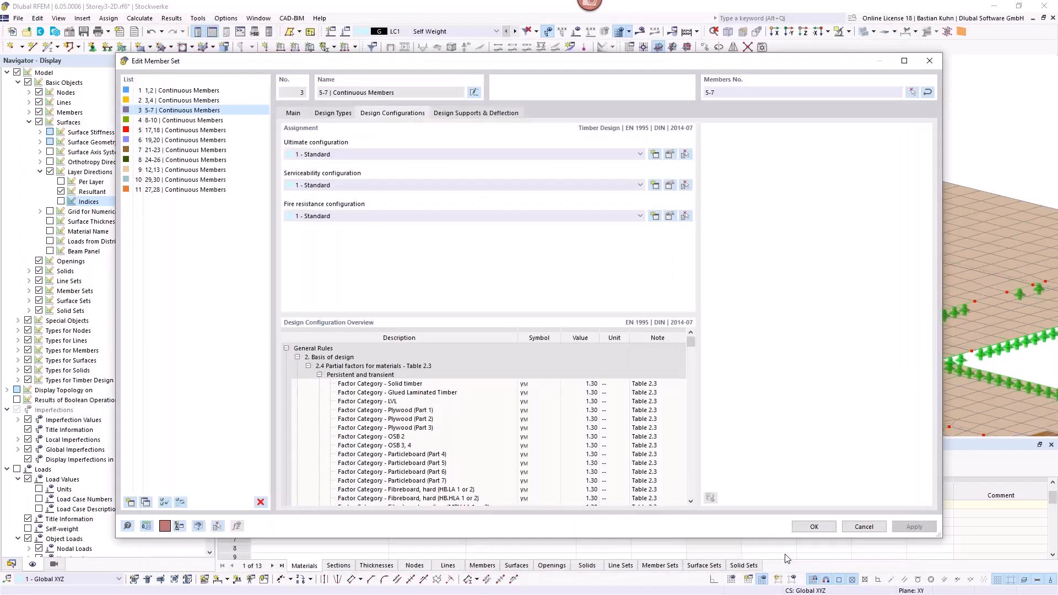
Step: Review the deflection settings of member set 5-7 and the support length of the timber design support at its start
{"action": "left_click", "coordinate": [491, 114]}
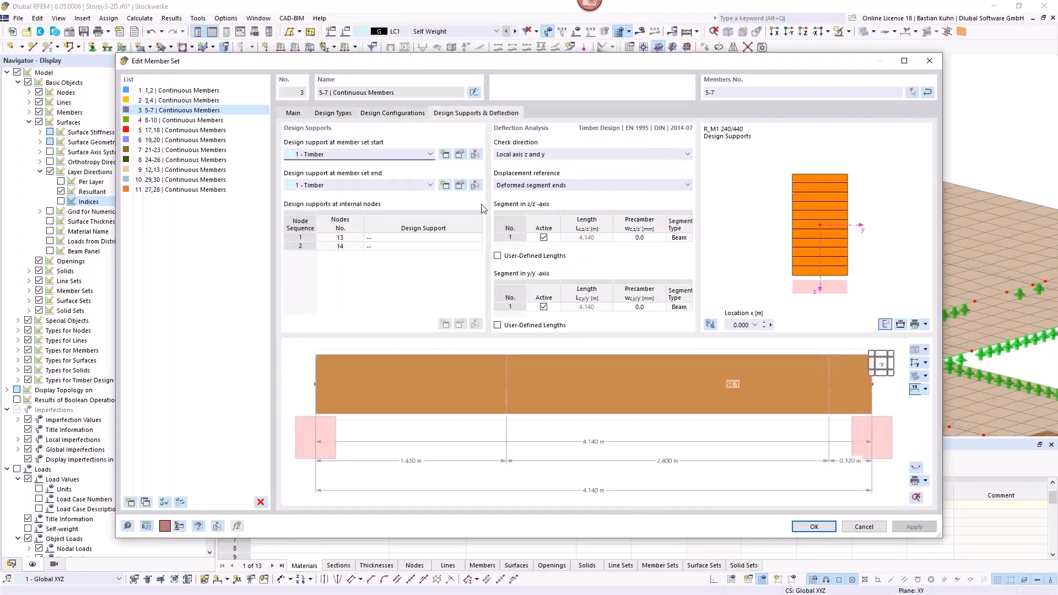
{"action": "left_click", "coordinate": [461, 157]}
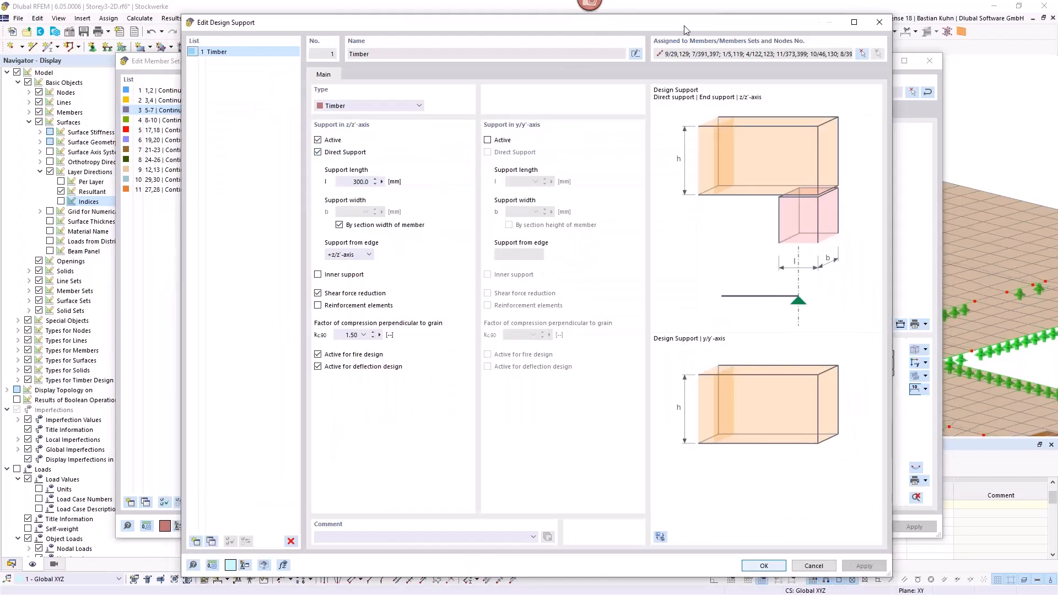
{"action": "left_click_drag", "start_coordinate": [684, 26], "coordinate": [920, 28]}
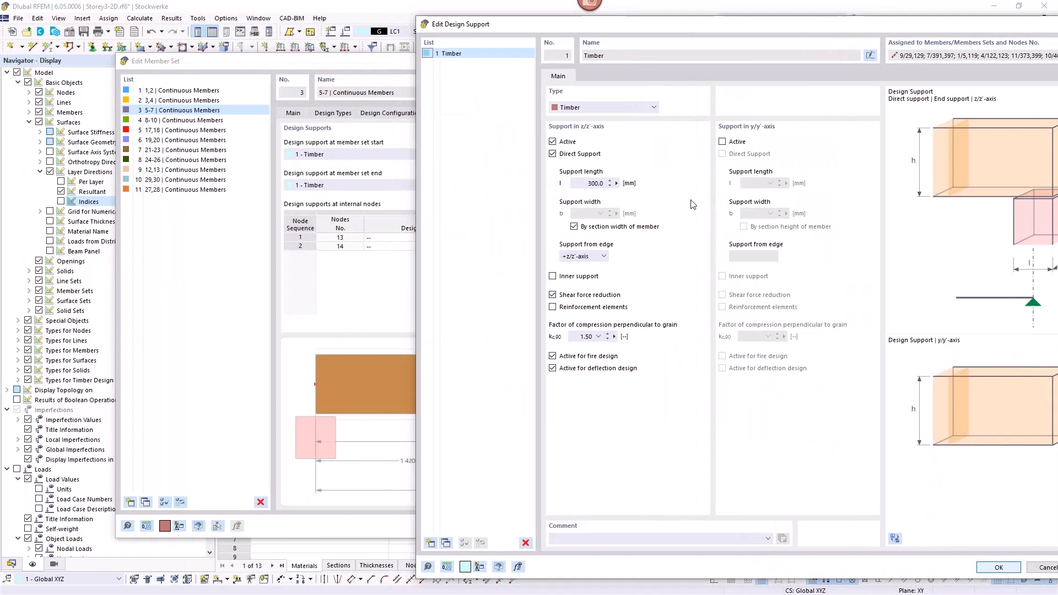
{"action": "double_click", "coordinate": [589, 183]}
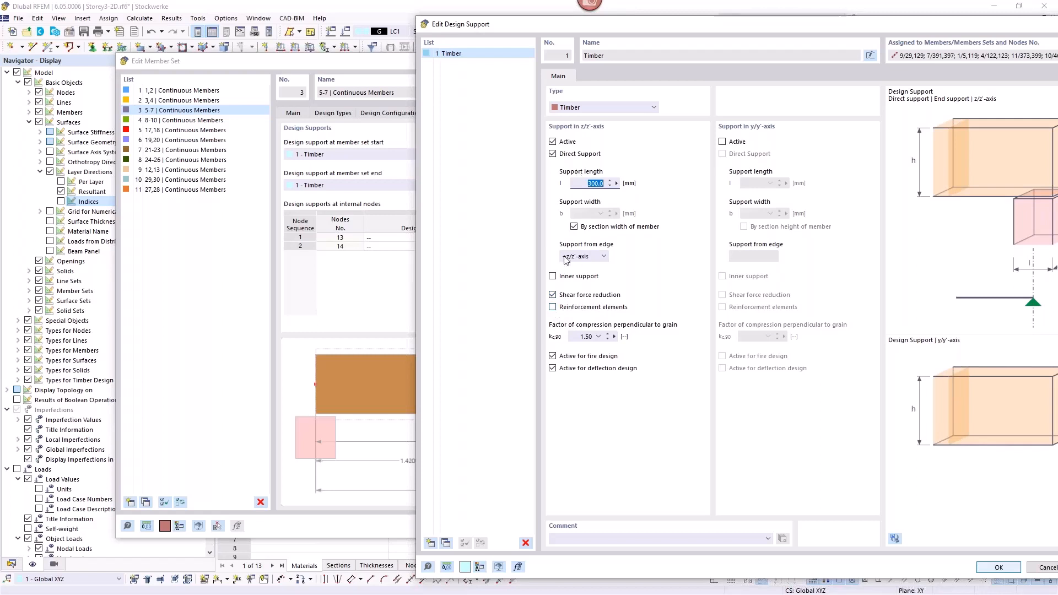
Step: Examine the design support's optional screw reinforcement and the factors of compression perpendicular to grain, leave reinforcement inactive, and close the member set
{"action": "left_click", "coordinate": [553, 308]}
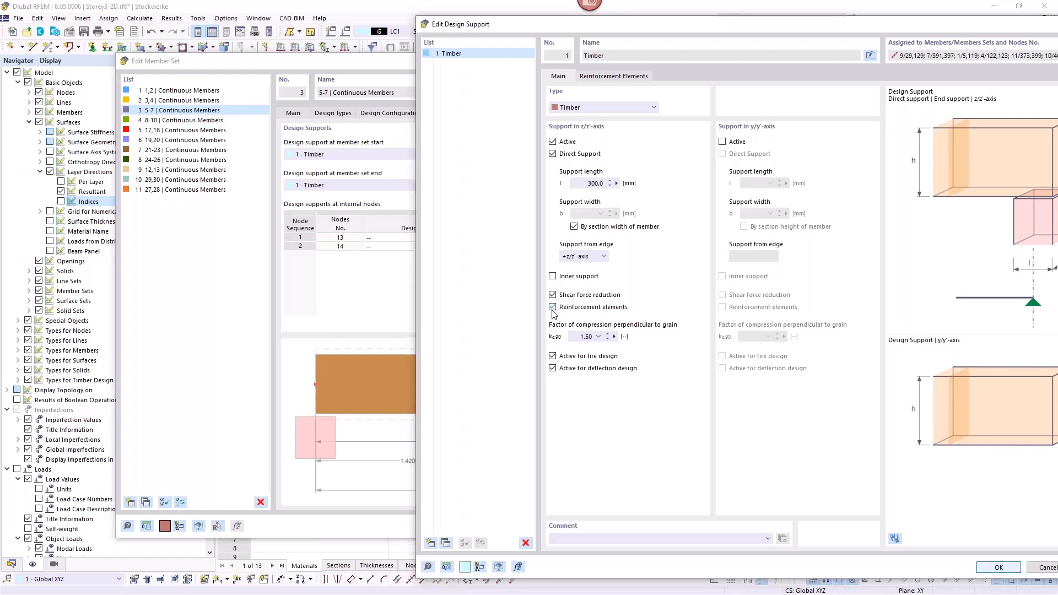
{"action": "left_click", "coordinate": [616, 77]}
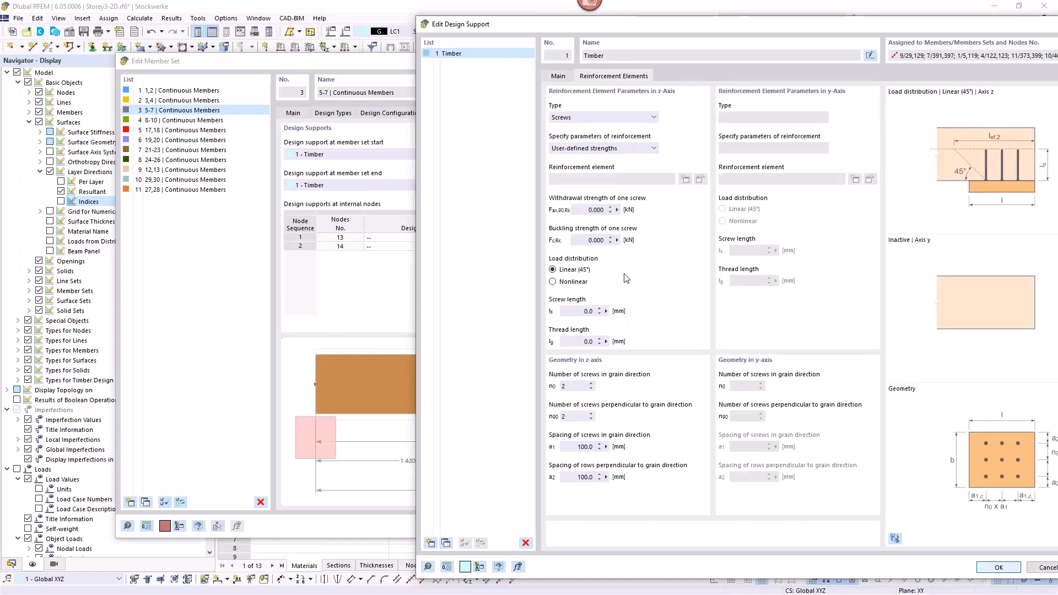
{"action": "left_click", "coordinate": [554, 78]}
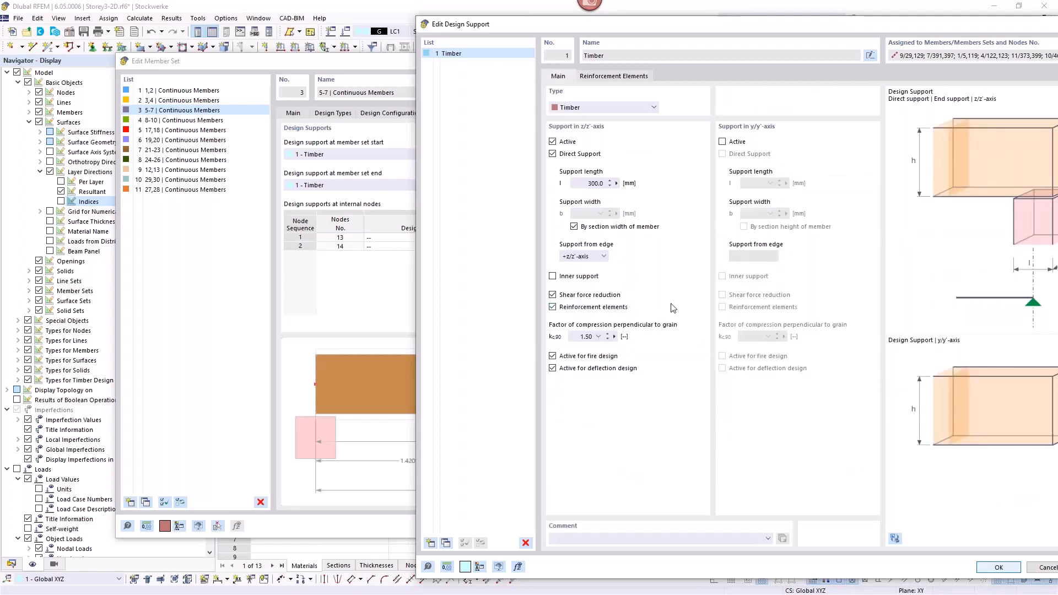
{"action": "left_click", "coordinate": [552, 307]}
{"action": "left_click", "coordinate": [598, 337]}
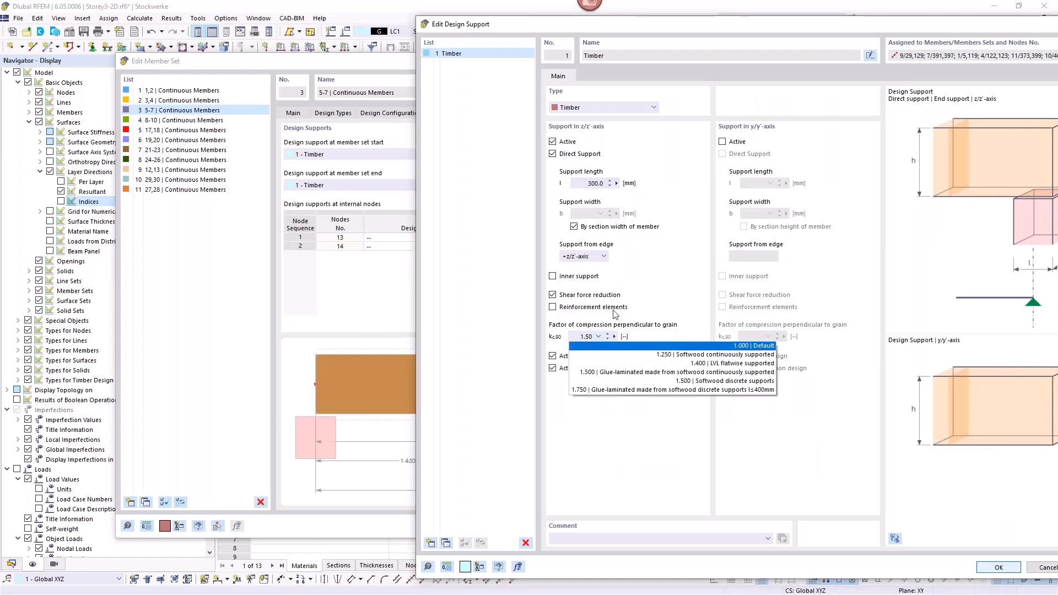
{"action": "left_click", "coordinate": [646, 312]}
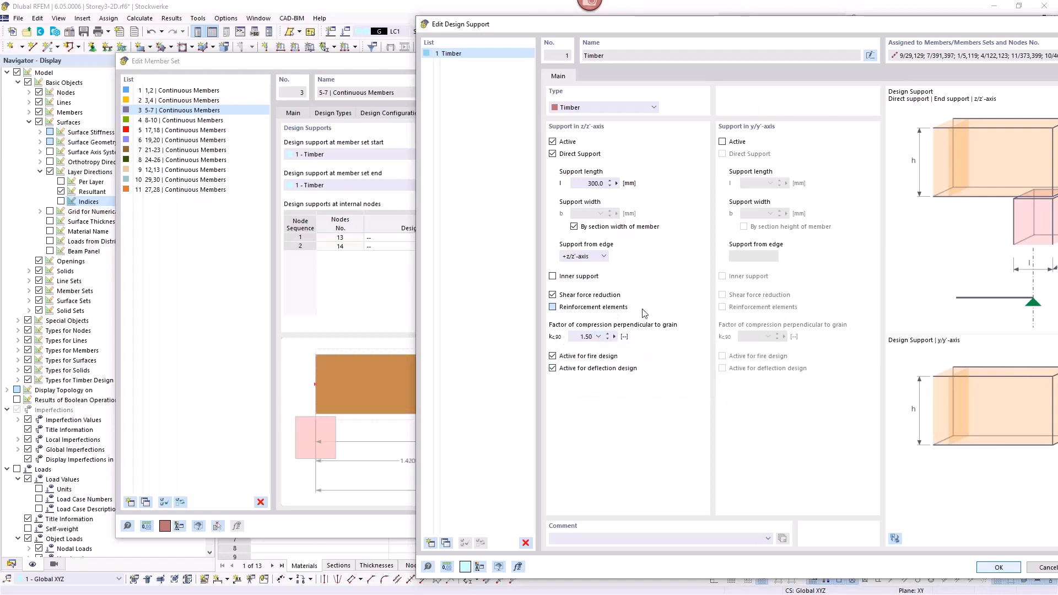
{"action": "left_click", "coordinate": [552, 307]}
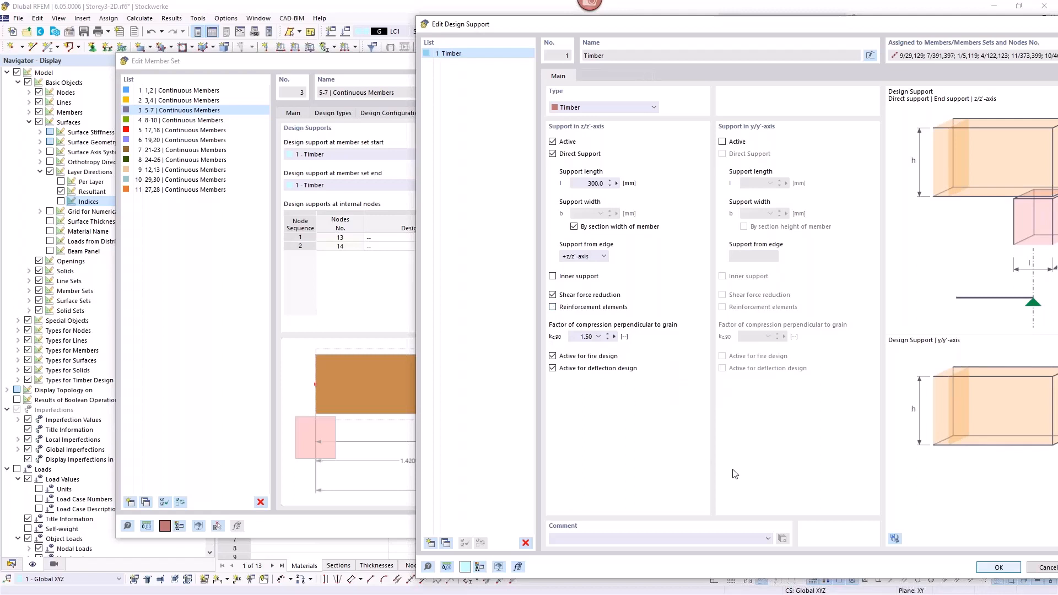
{"action": "left_click", "coordinate": [999, 571]}
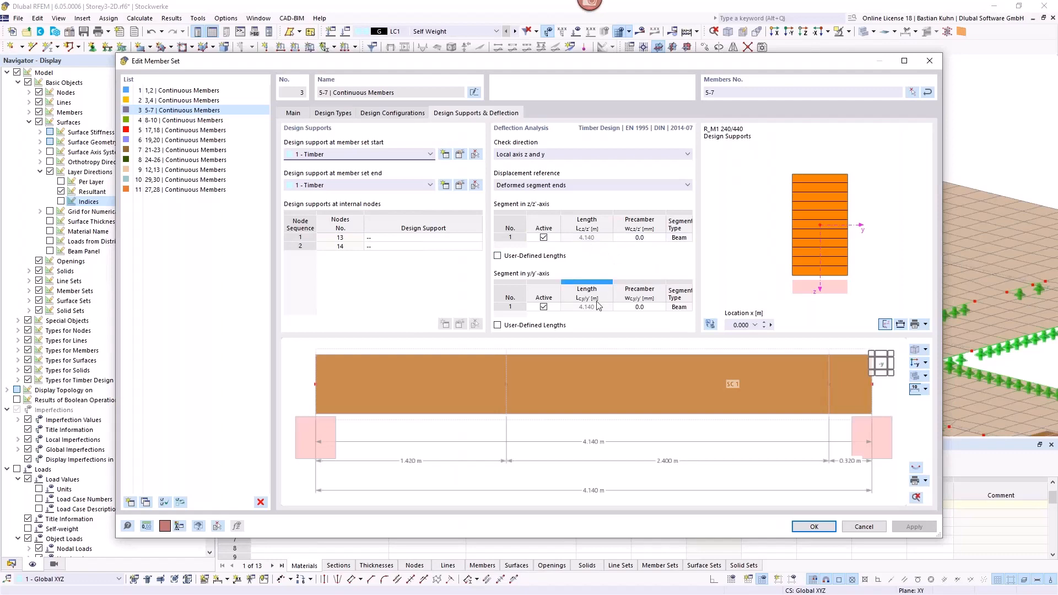
{"action": "left_click", "coordinate": [801, 525]}
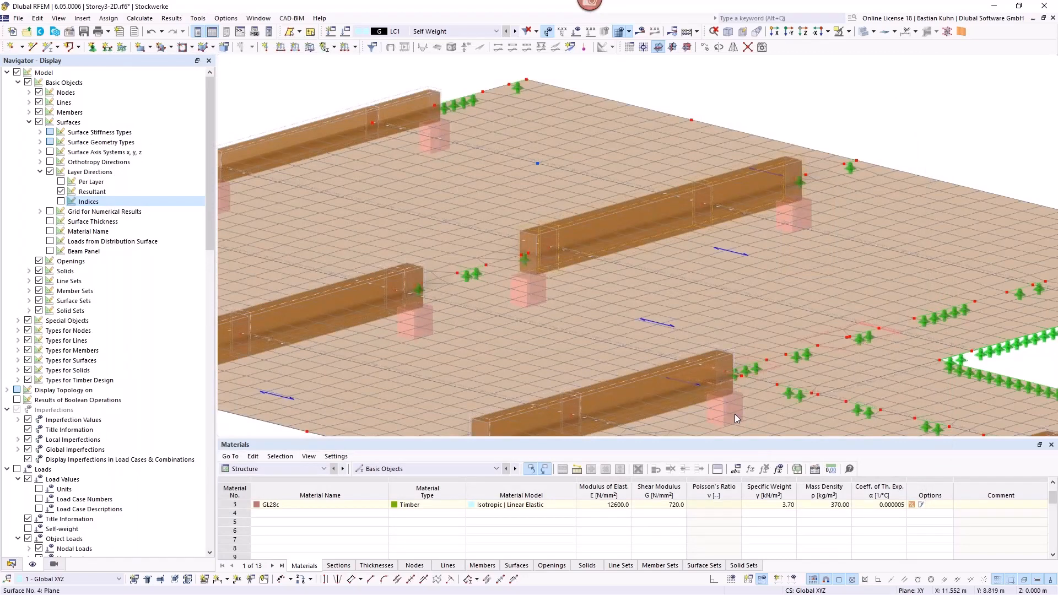
Step: Inspect floor surface 2's design configurations and the stiffness reduction multipliers of its layered thickness
{"action": "left_click", "coordinate": [543, 184]}
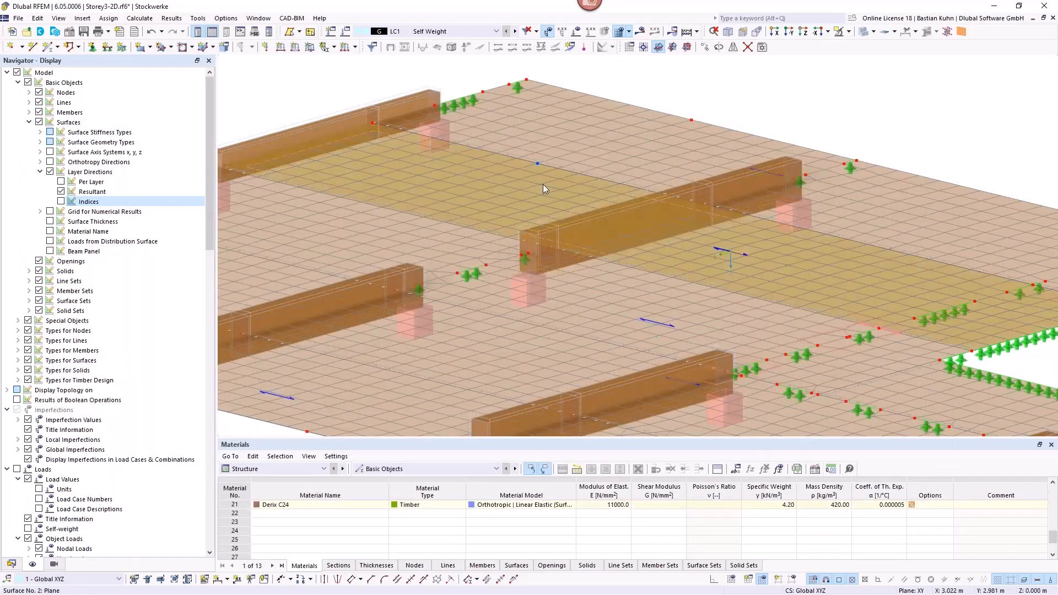
{"action": "double_click", "coordinate": [544, 184]}
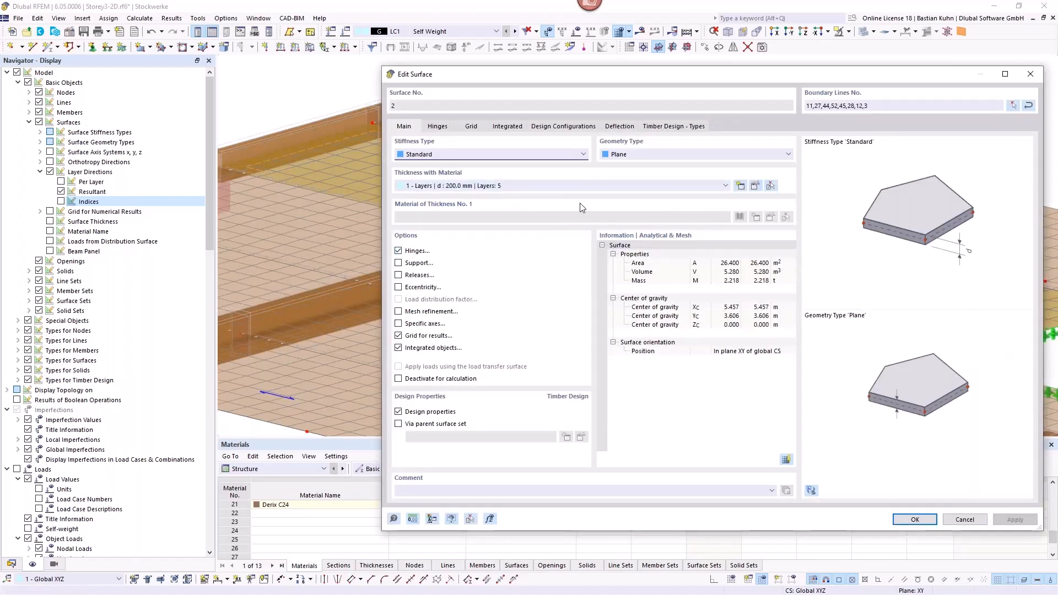
{"action": "left_click", "coordinate": [563, 127]}
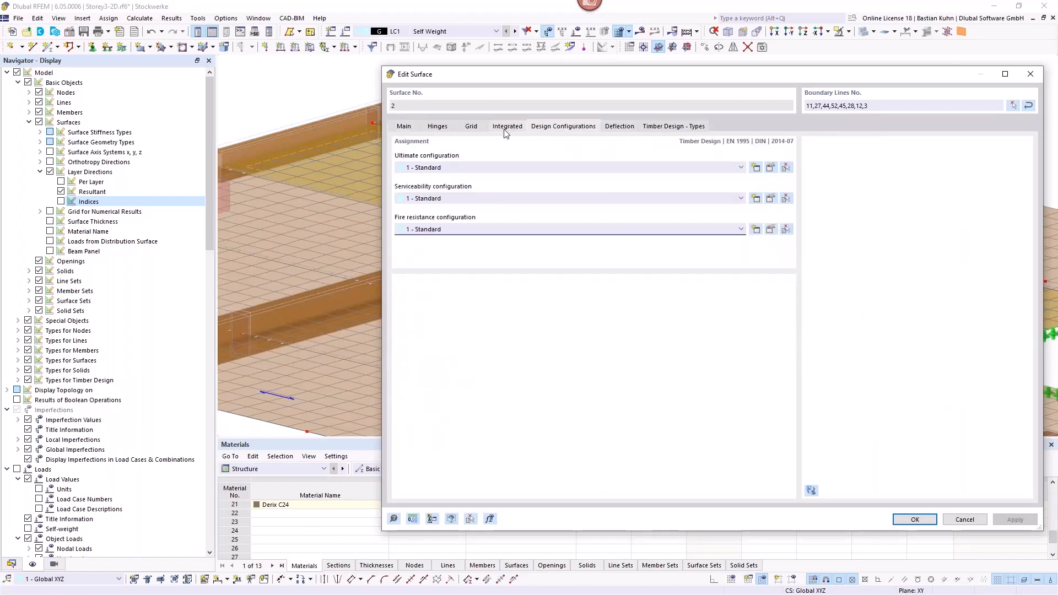
{"action": "left_click", "coordinate": [400, 131]}
{"action": "left_click", "coordinate": [755, 187]}
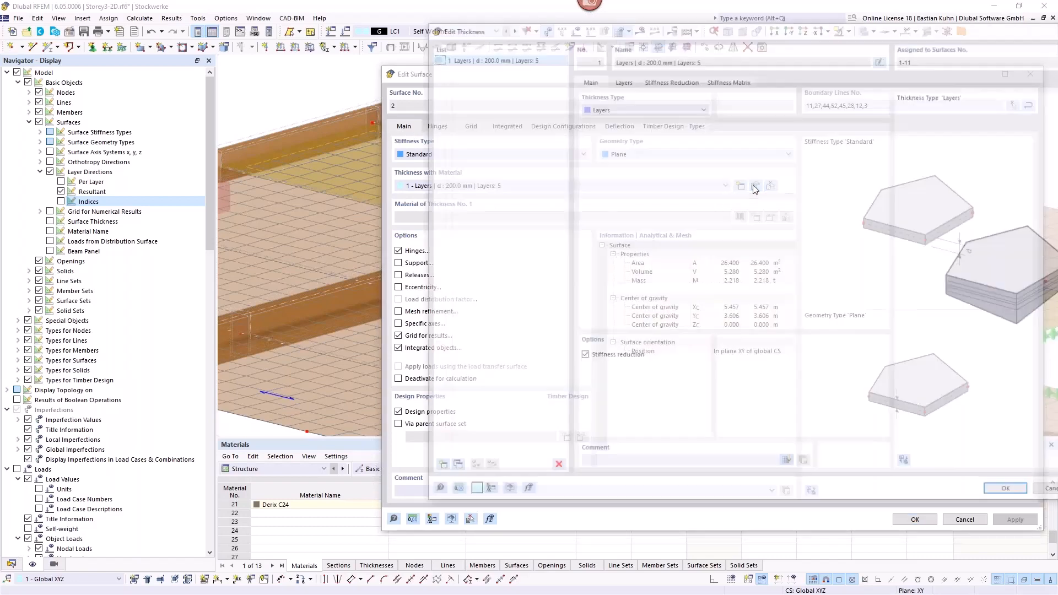
{"action": "left_click", "coordinate": [672, 80]}
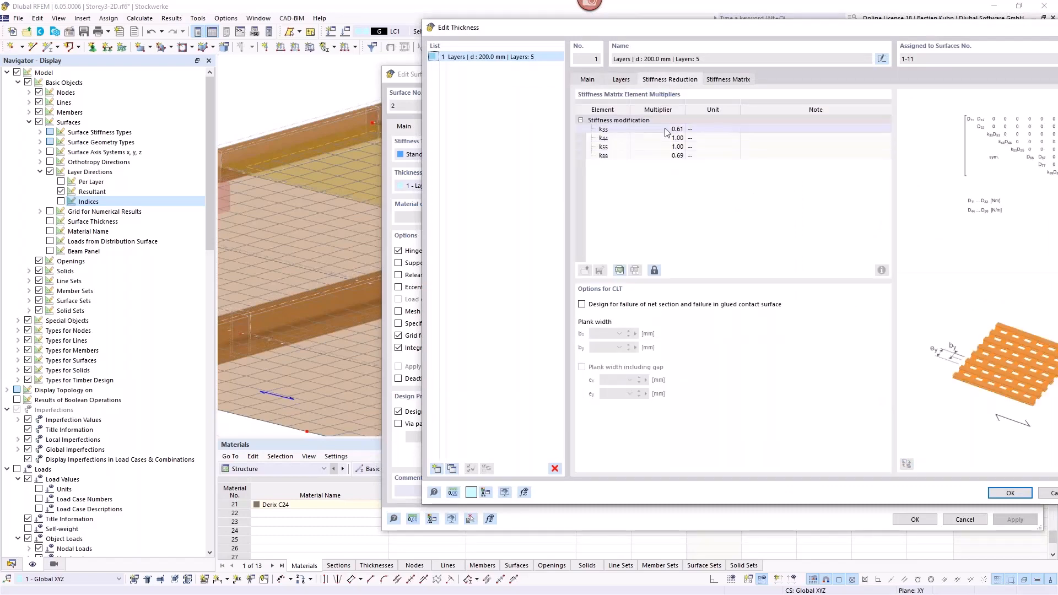
{"action": "left_click", "coordinate": [1031, 29]}
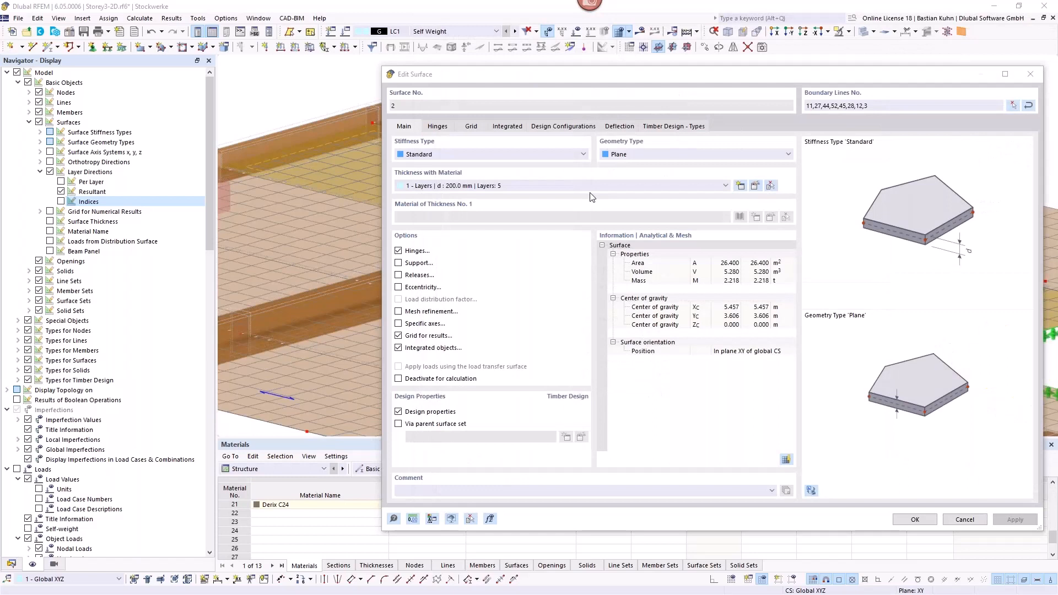
Step: Try non-heat-proof adhesion of cross-laminated timber layers in the fire resistance configuration for surfaces
{"action": "left_click", "coordinate": [562, 126]}
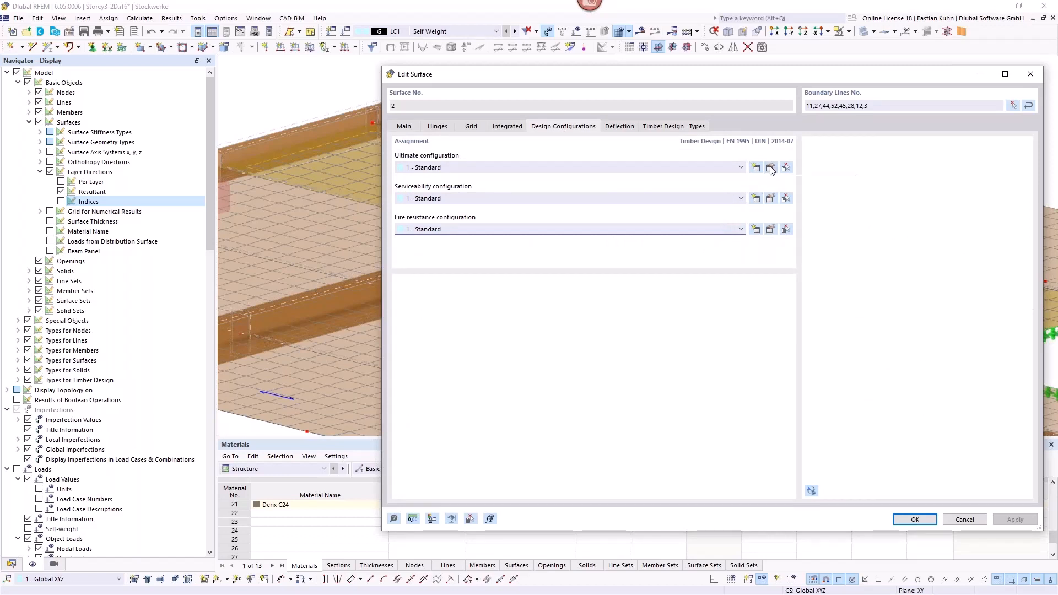
{"action": "left_click", "coordinate": [770, 229]}
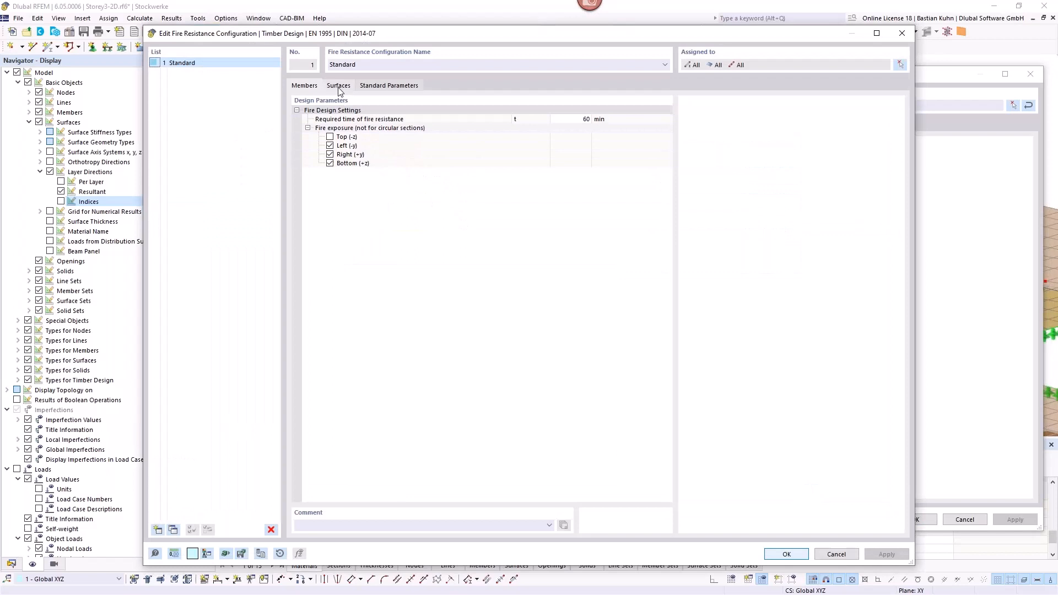
{"action": "left_click", "coordinate": [339, 87]}
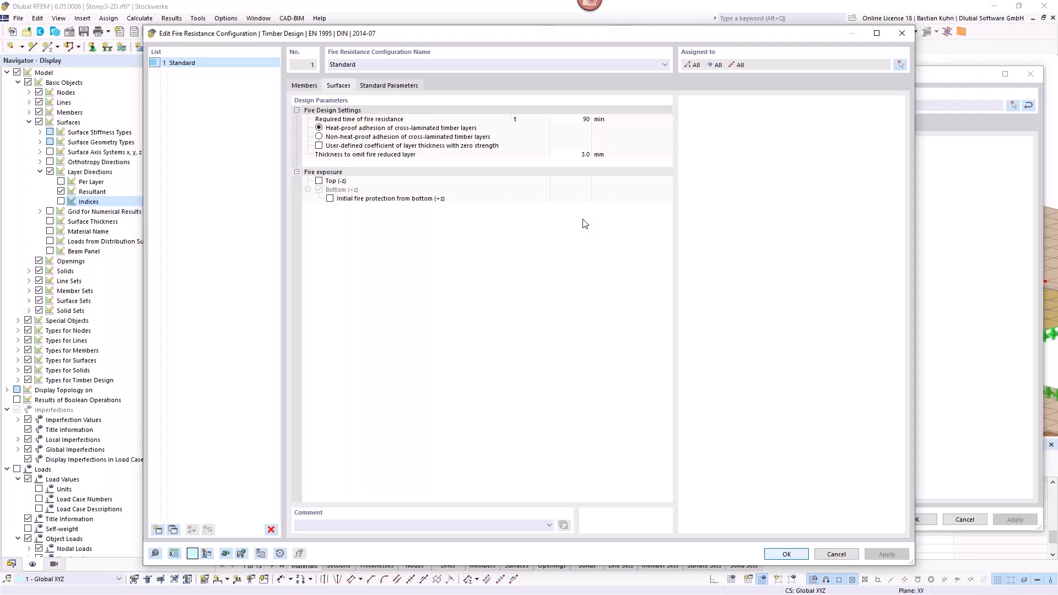
{"action": "left_click", "coordinate": [319, 137]}
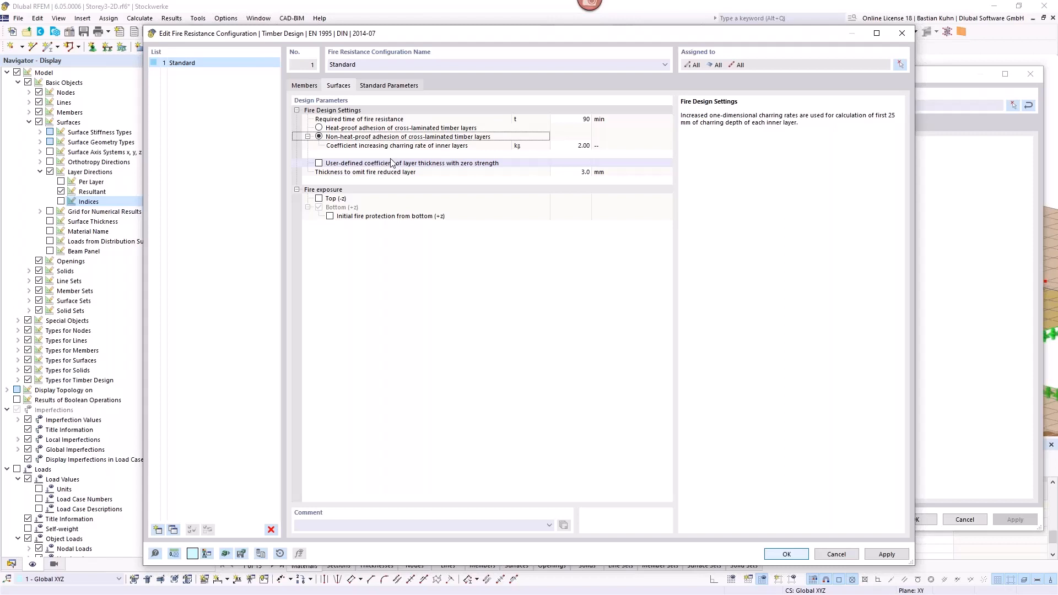
Step: Review the charring rates for cross laminated timber and softwood and the inner layers' charring coefficient, then discard the configuration changes
{"action": "left_click", "coordinate": [386, 86]}
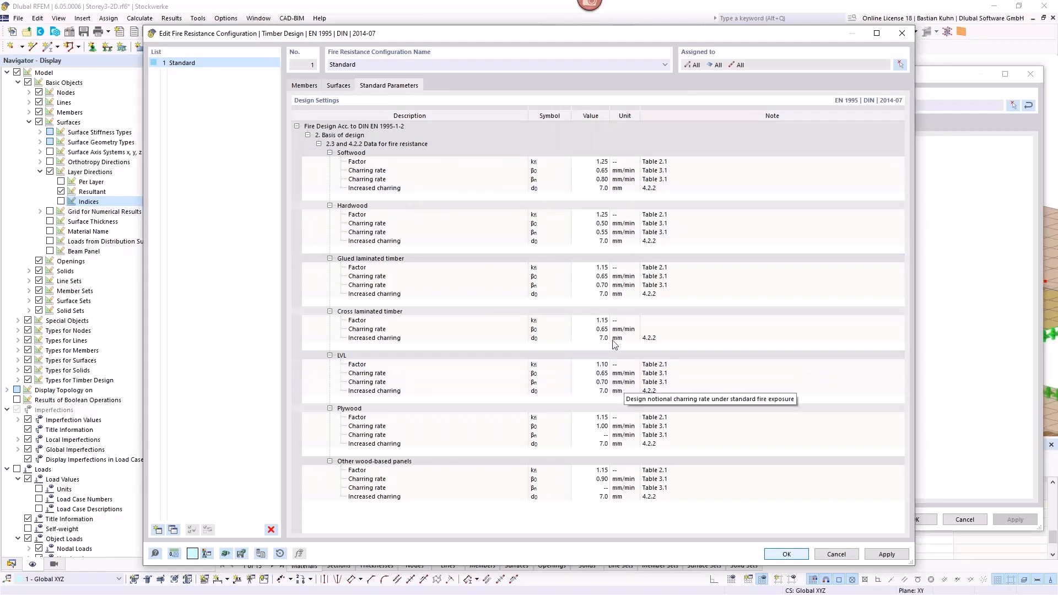
{"action": "left_click", "coordinate": [595, 329]}
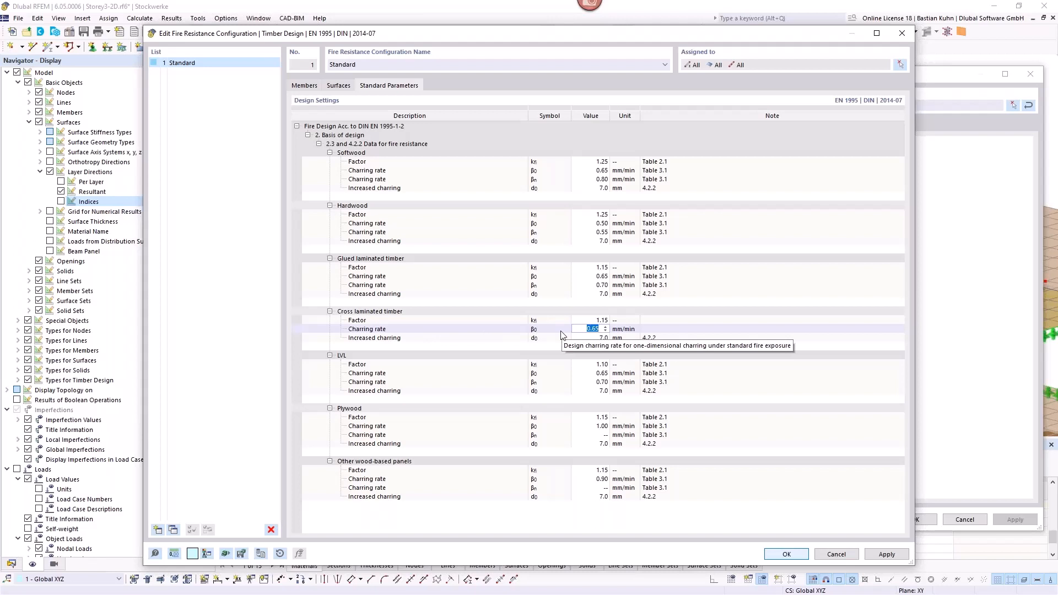
{"action": "left_click", "coordinate": [589, 171]}
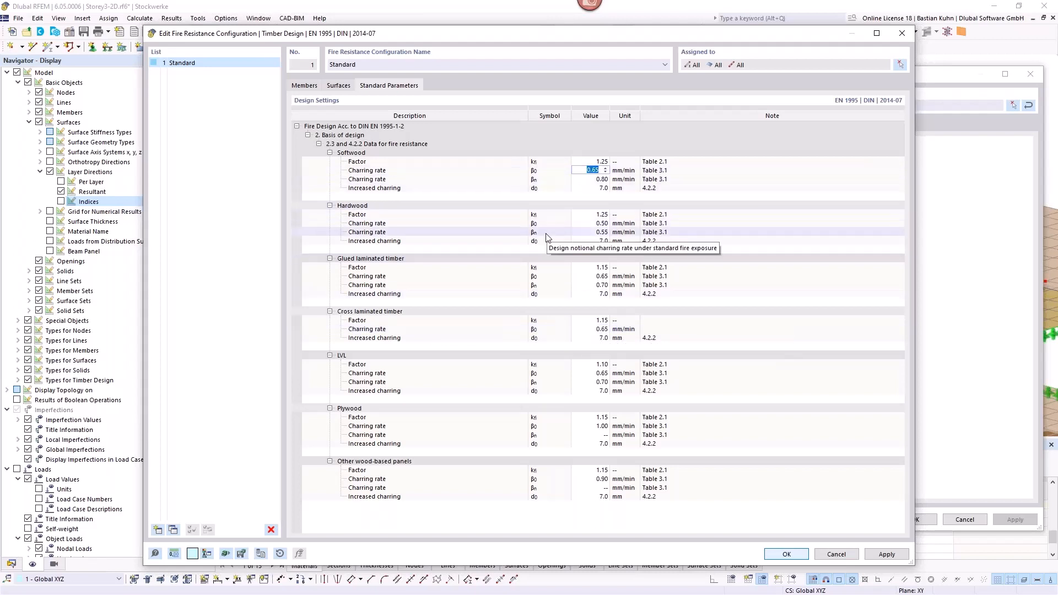
{"action": "left_click", "coordinate": [330, 85]}
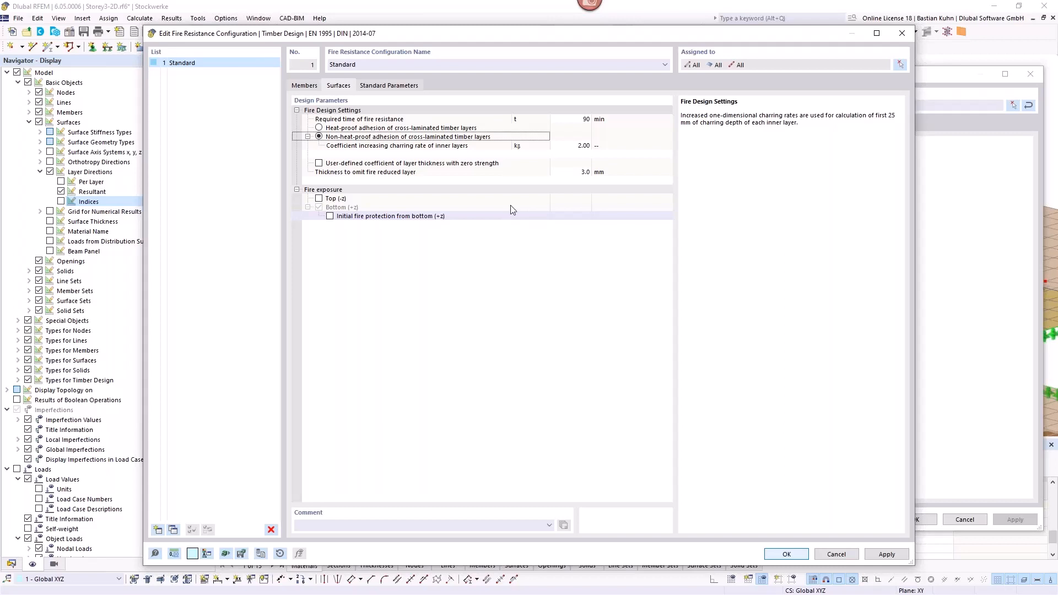
{"action": "left_click", "coordinate": [552, 145]}
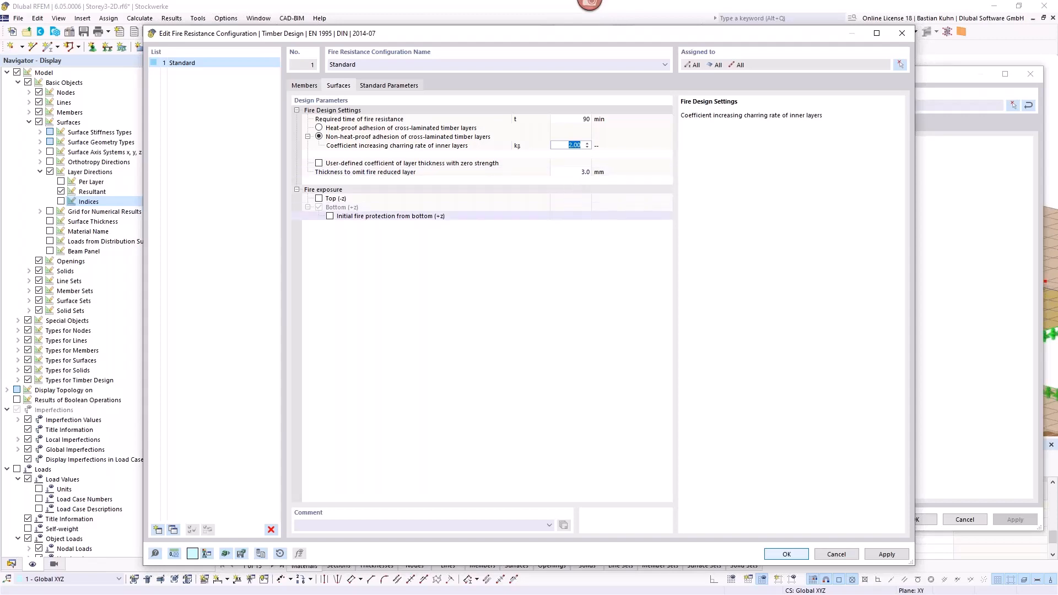
{"action": "left_click", "coordinate": [904, 35]}
Step: Examine the layer structure of the CLT thickness assigned to floor surface 2 without changing it
{"action": "left_click", "coordinate": [405, 127]}
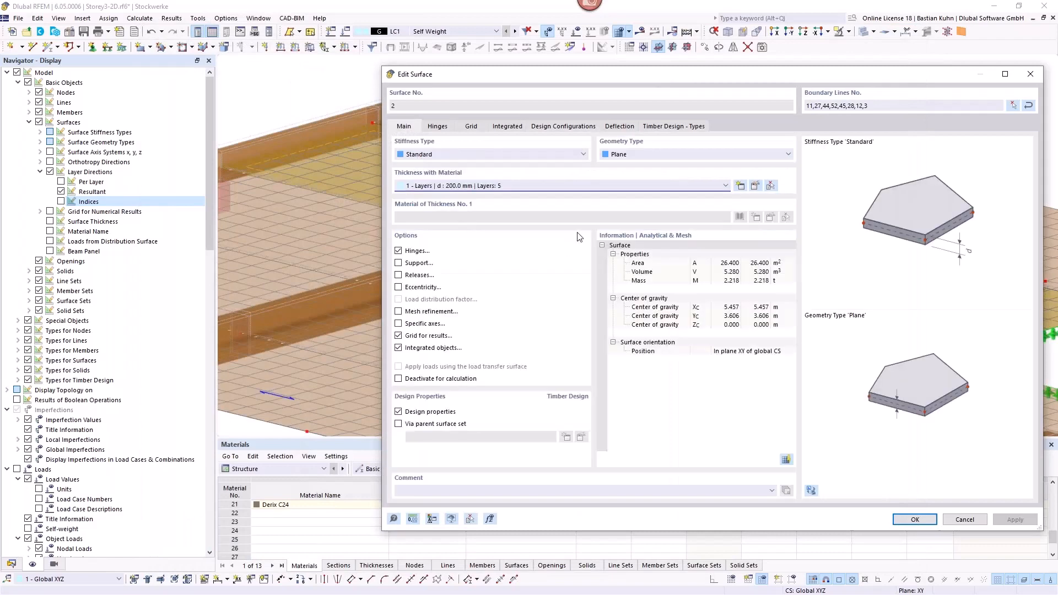
{"action": "left_click", "coordinate": [755, 187]}
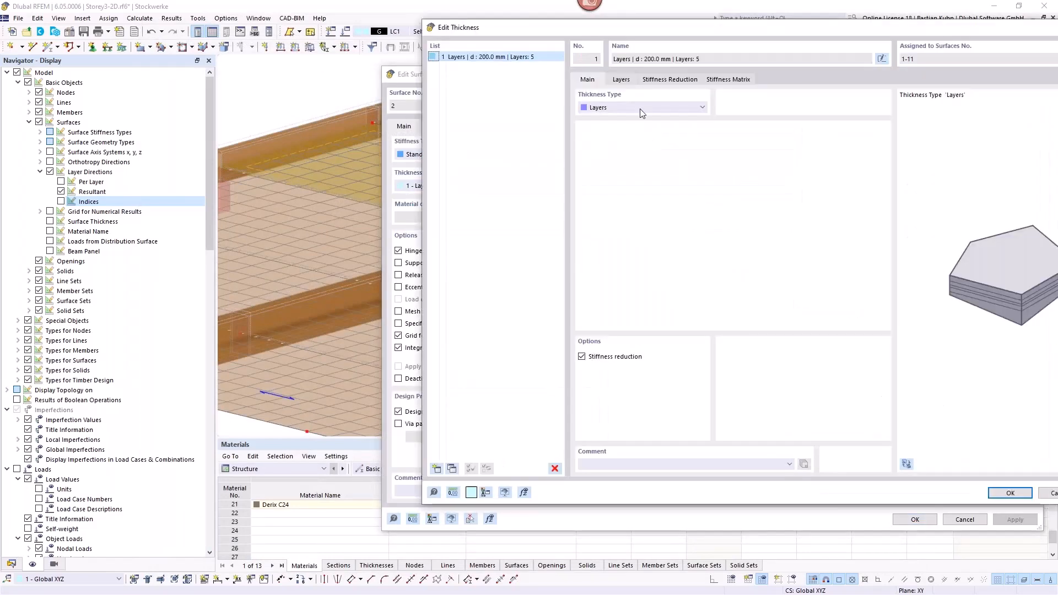
{"action": "left_click", "coordinate": [621, 80]}
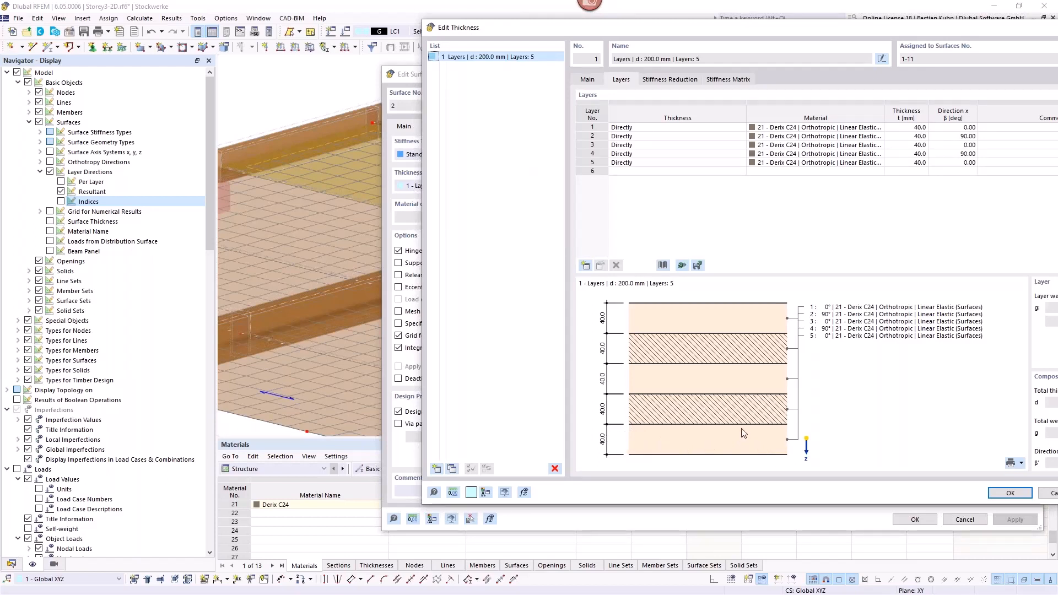
{"action": "left_click", "coordinate": [1047, 496]}
Step: Apply non-heat-proof adhesion of cross-laminated timber layers in surface 2's fire resistance configuration, trying initial fire protection from the bottom
{"action": "left_click", "coordinate": [565, 126]}
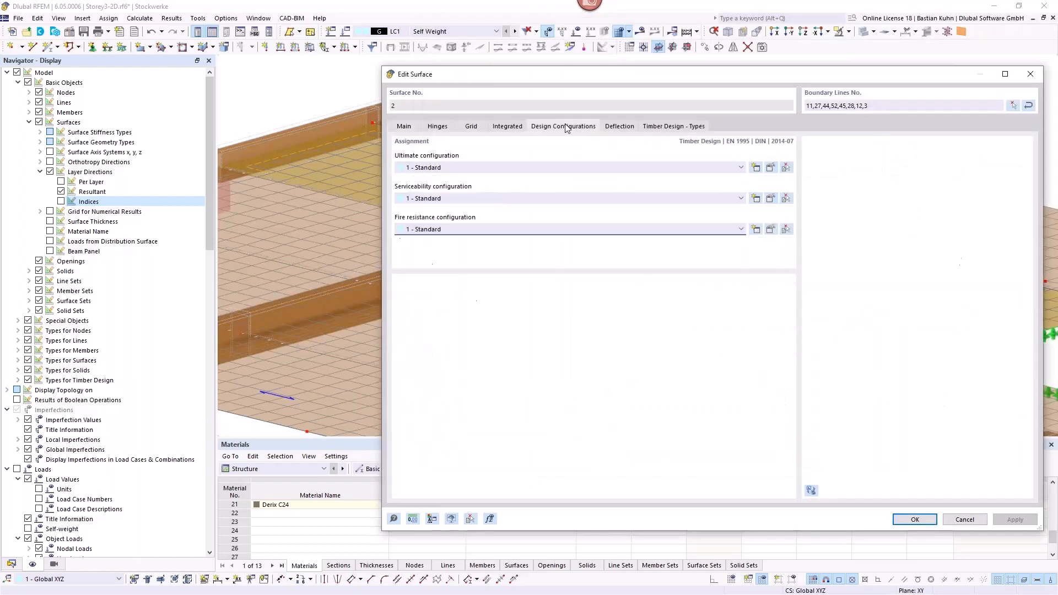
{"action": "left_click", "coordinate": [771, 229]}
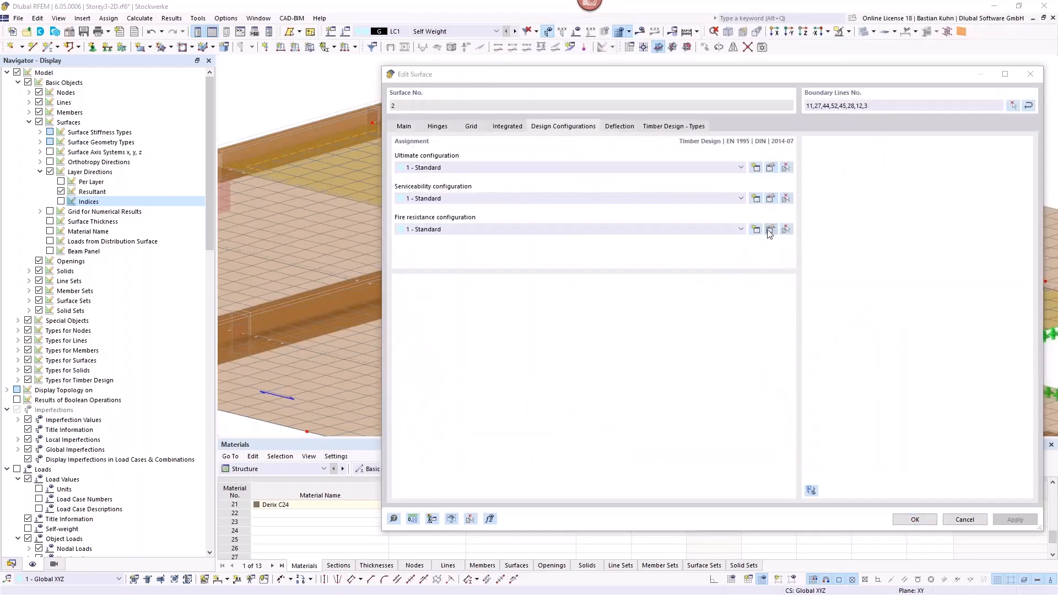
{"action": "left_click", "coordinate": [339, 86]}
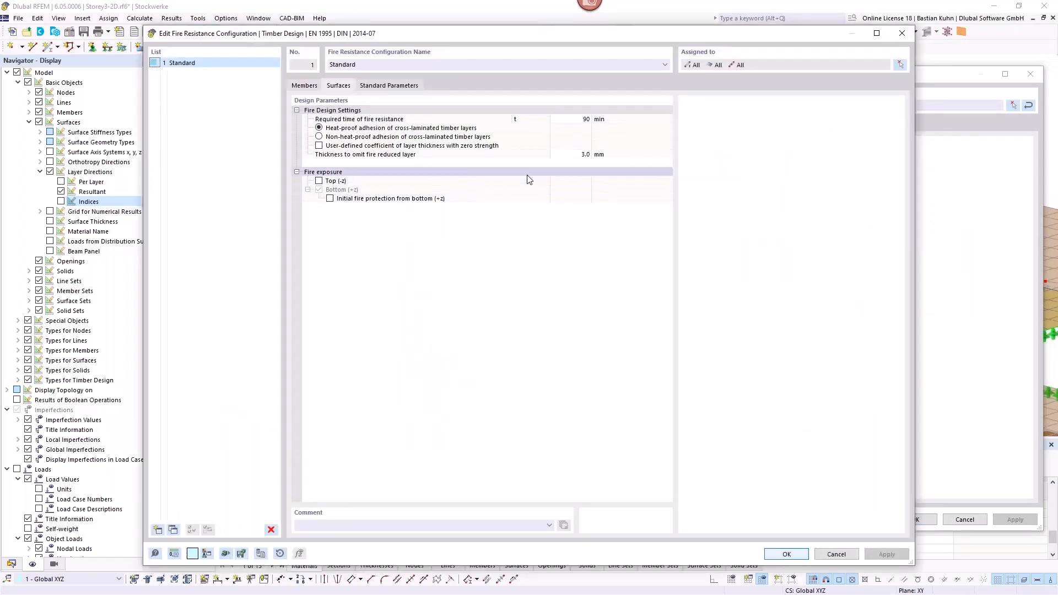
{"action": "left_click", "coordinate": [577, 154]}
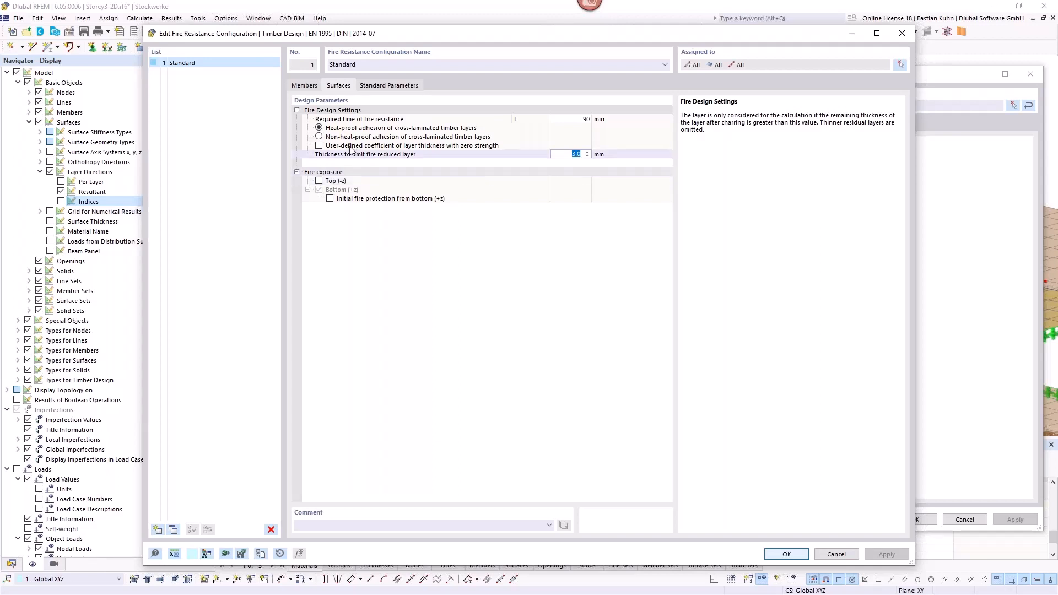
{"action": "left_click", "coordinate": [320, 137]}
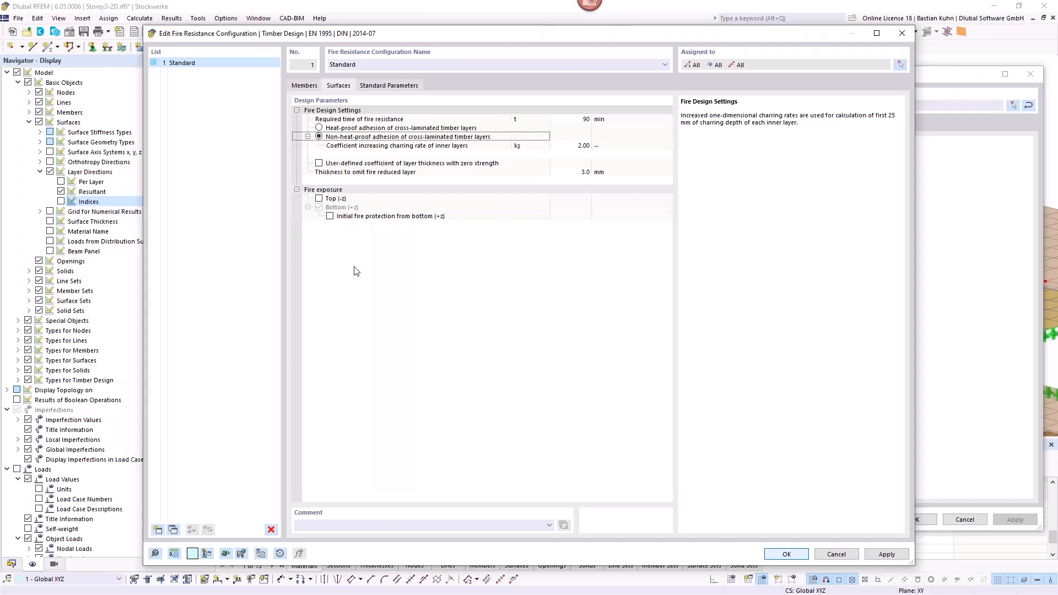
{"action": "left_click", "coordinate": [330, 216]}
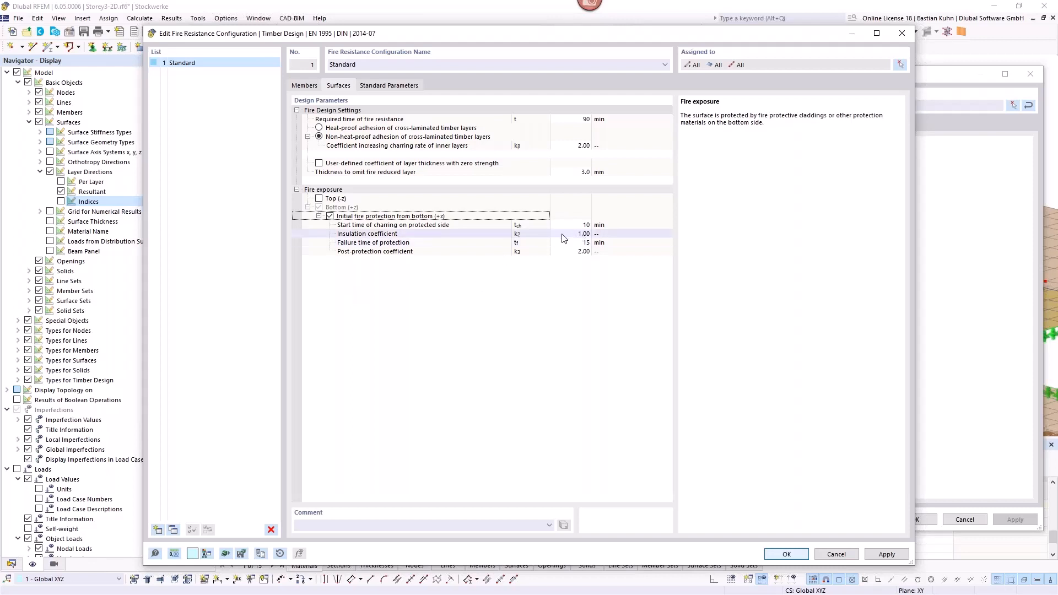
{"action": "left_click", "coordinate": [330, 216]}
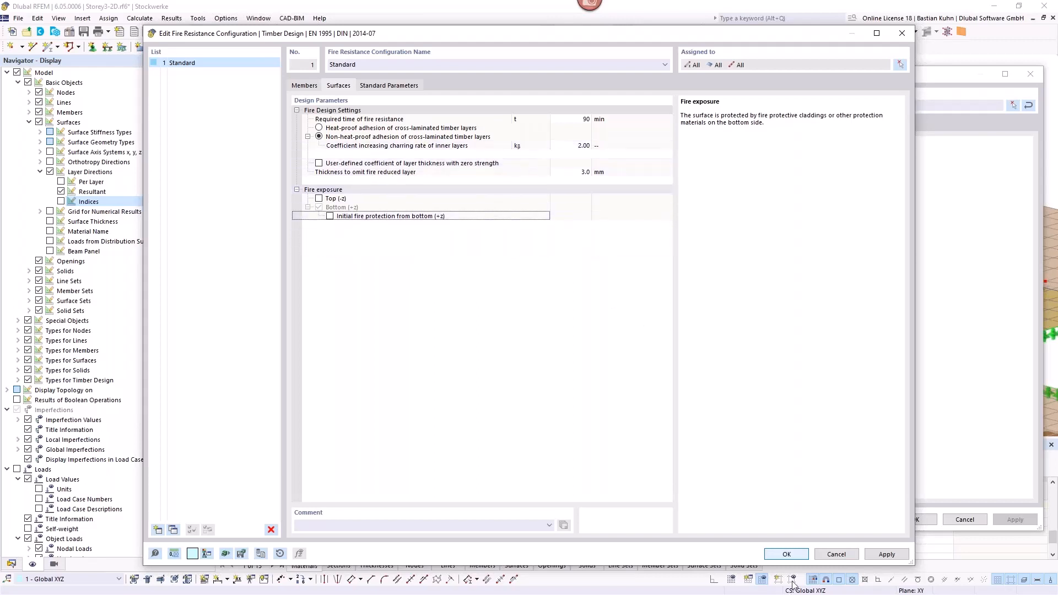
{"action": "left_click", "coordinate": [786, 555]}
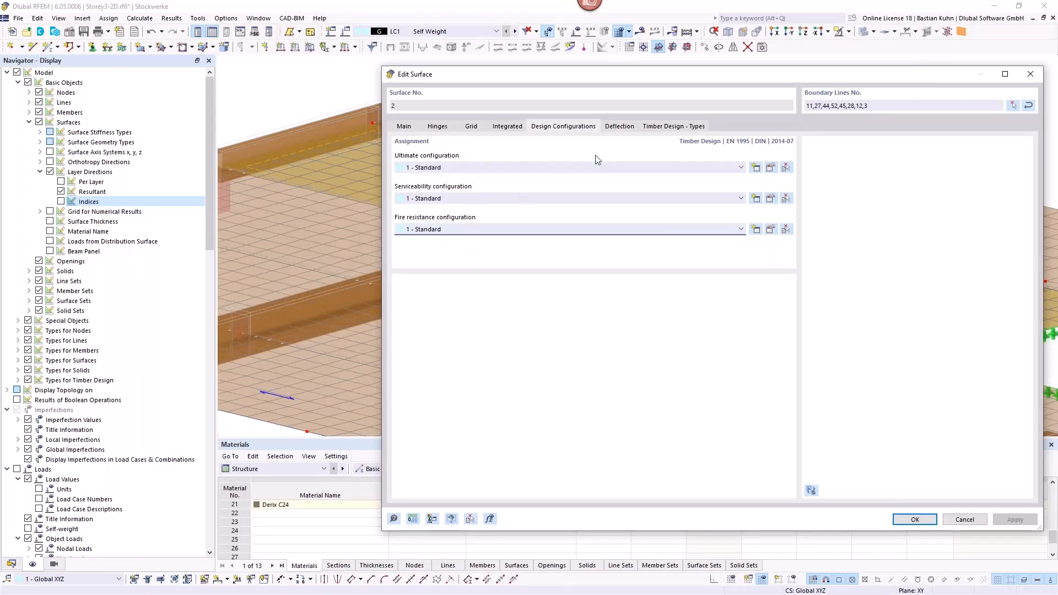
Step: Try a manually defined deflection reference length for surface 2, taking it from boundary line 12
{"action": "left_click", "coordinate": [616, 127]}
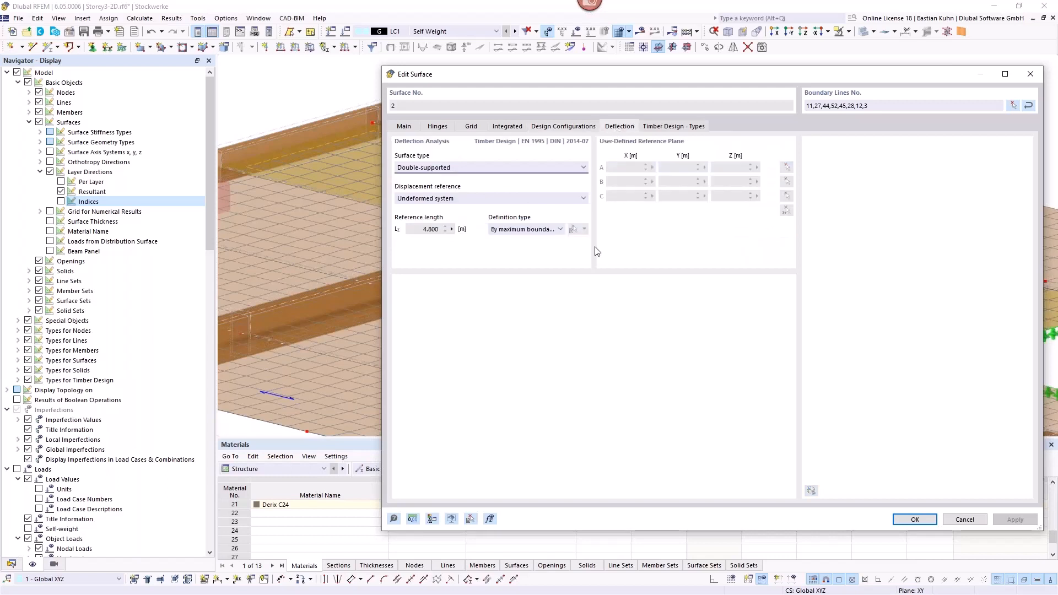
{"action": "left_click", "coordinate": [423, 231]}
{"action": "left_click_drag", "start_coordinate": [620, 74], "coordinate": [593, 283]}
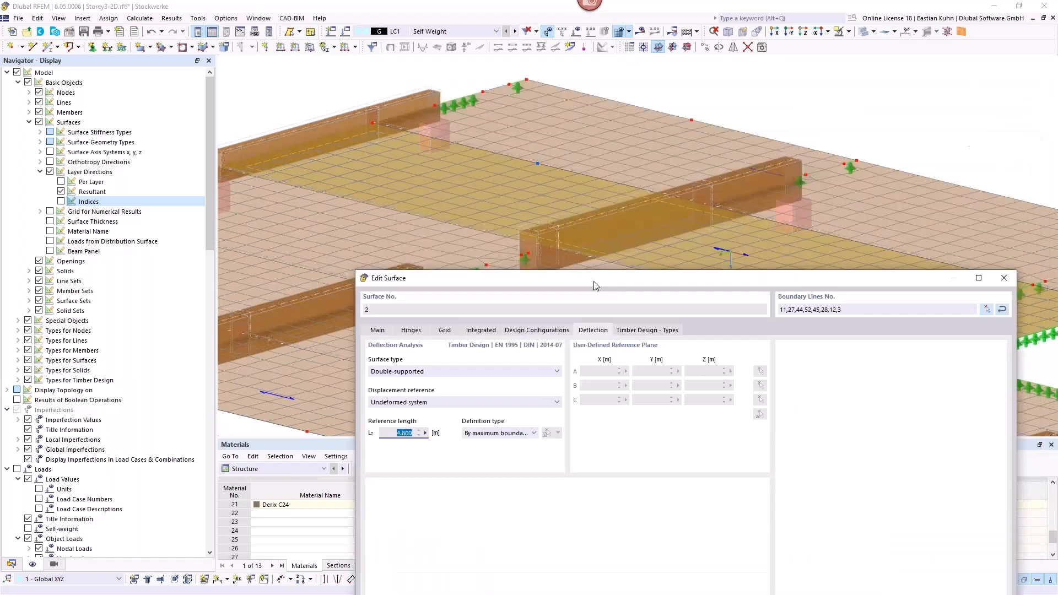
{"action": "left_click", "coordinate": [521, 439]}
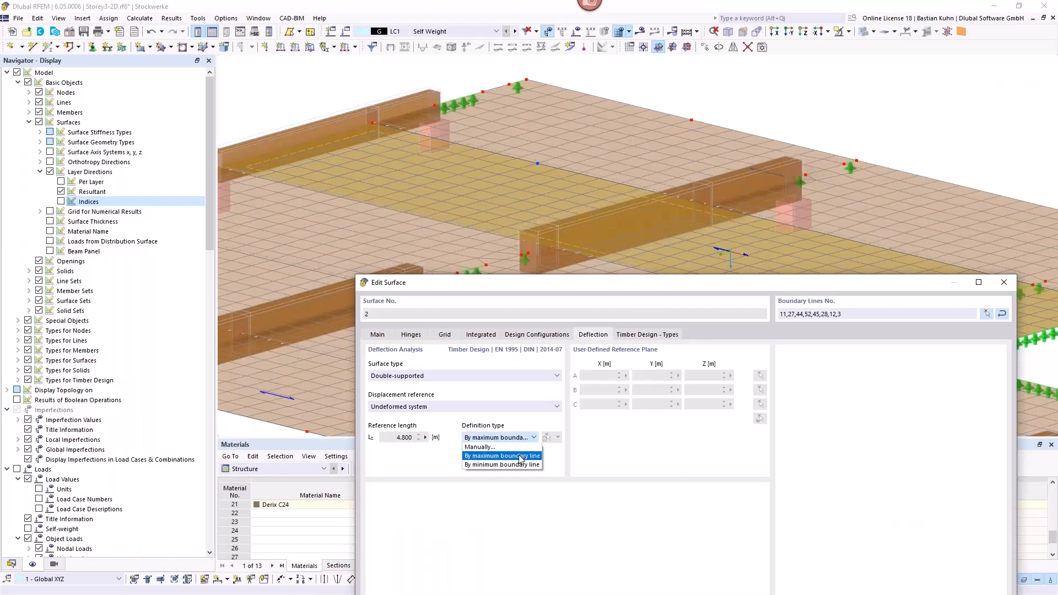
{"action": "left_click", "coordinate": [533, 447]}
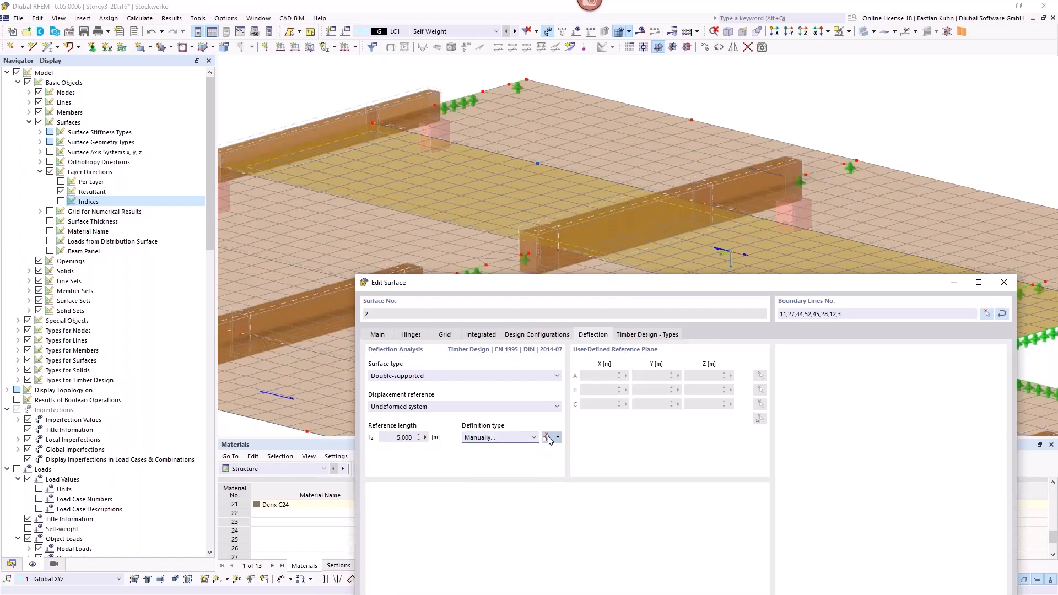
{"action": "left_click", "coordinate": [547, 438]}
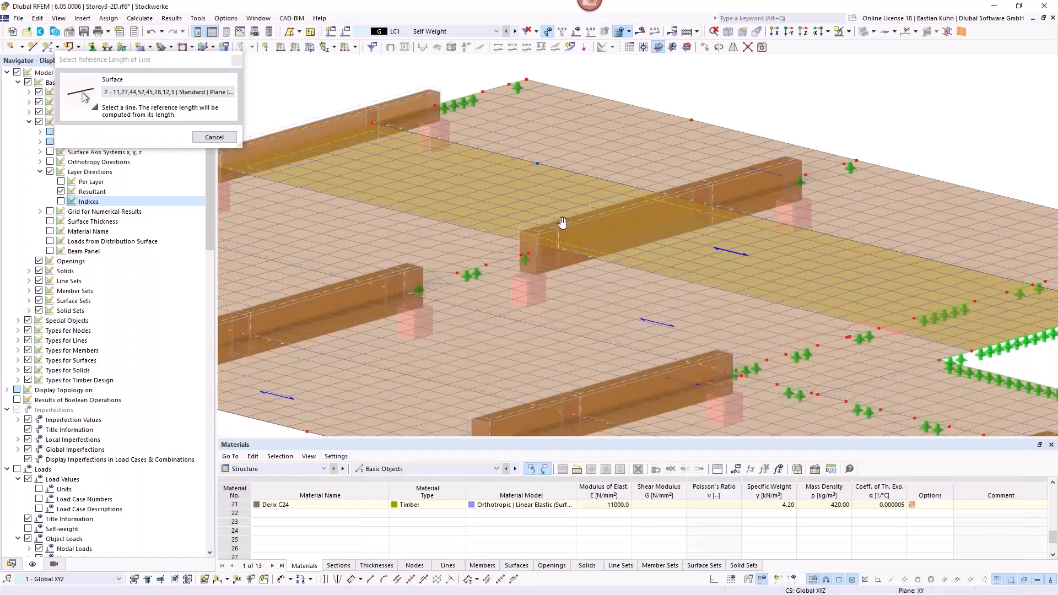
{"action": "middle_click_drag", "start_coordinate": [563, 222], "coordinate": [676, 208]}
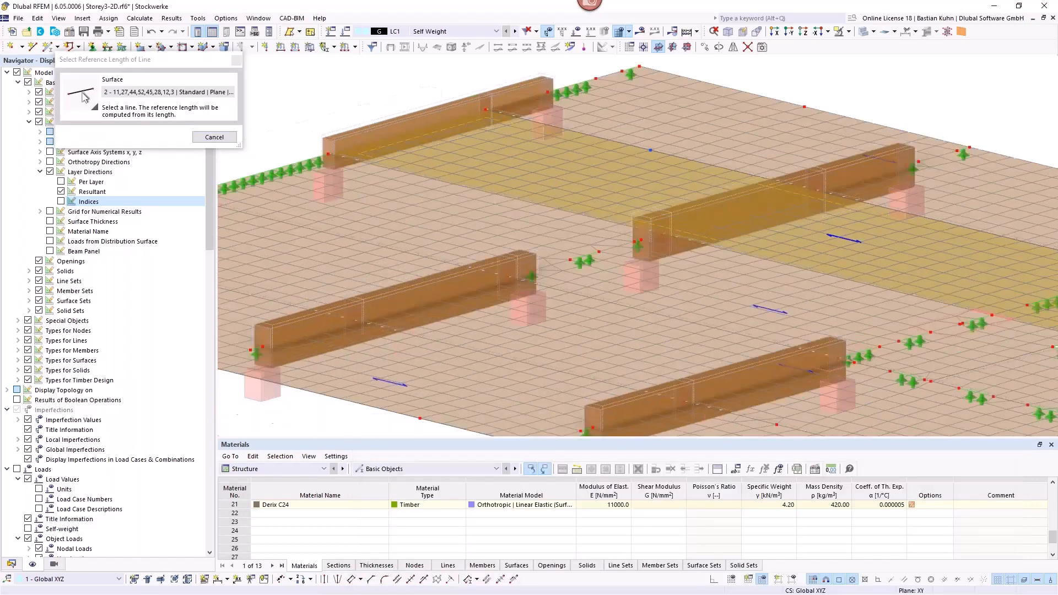
{"action": "left_click", "coordinate": [639, 239]}
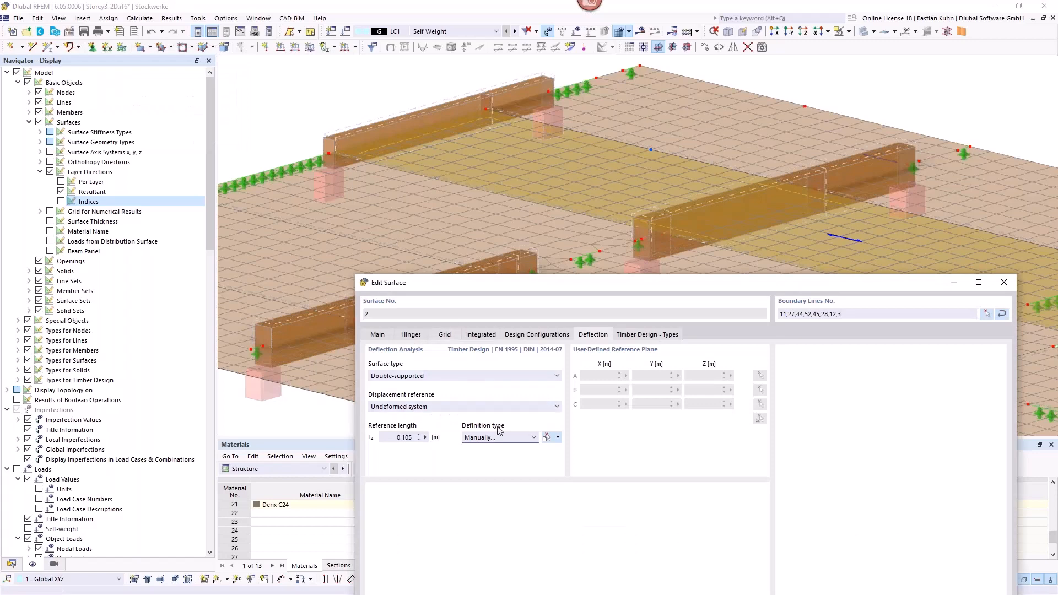
{"action": "left_click", "coordinate": [547, 439]}
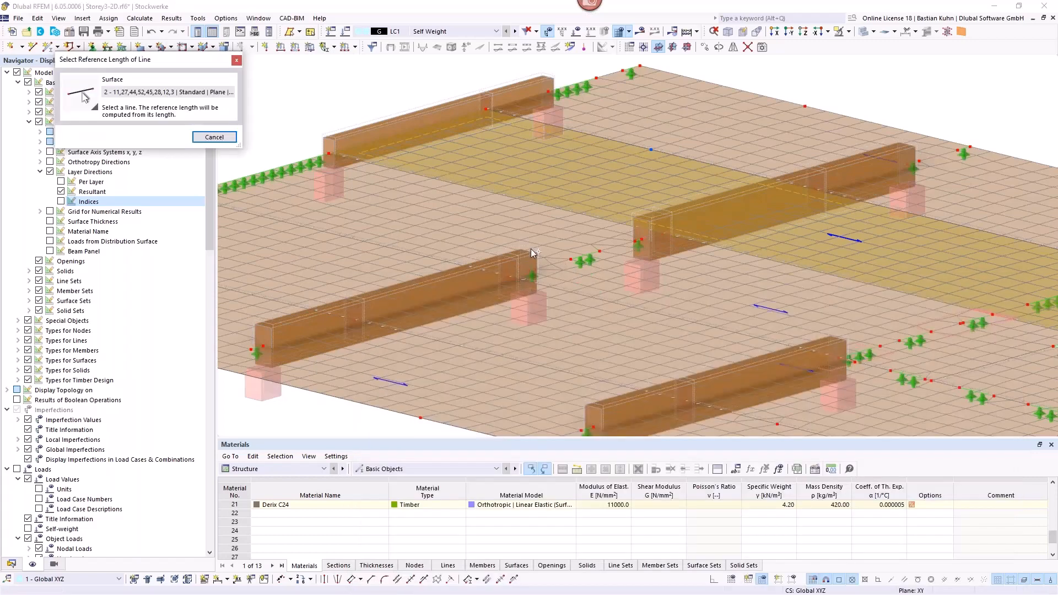
{"action": "left_click", "coordinate": [560, 214]}
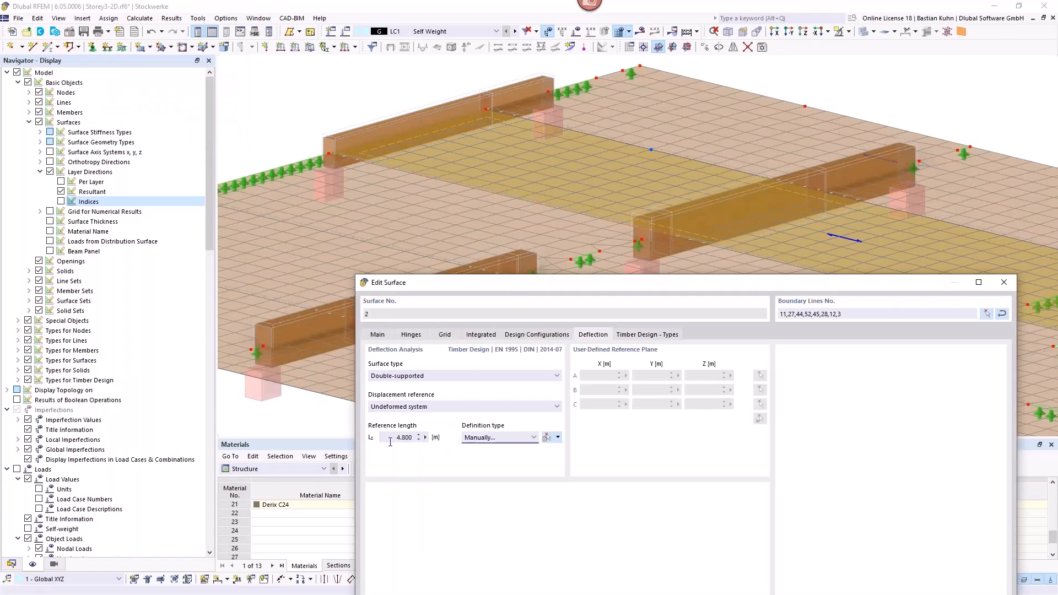
Step: Base the deflection reference length on a boundary line again, check the service class and accept surface 2's settings
{"action": "left_click", "coordinate": [524, 438]}
{"action": "left_click", "coordinate": [515, 461]}
{"action": "left_click", "coordinate": [659, 335]}
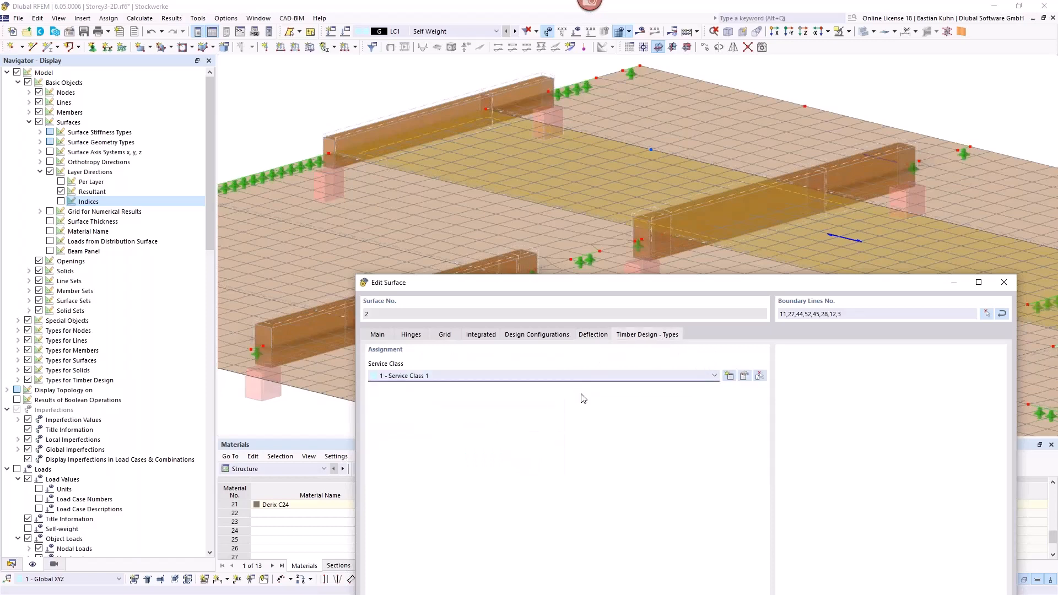
{"action": "left_click_drag", "start_coordinate": [627, 291], "coordinate": [529, 65]}
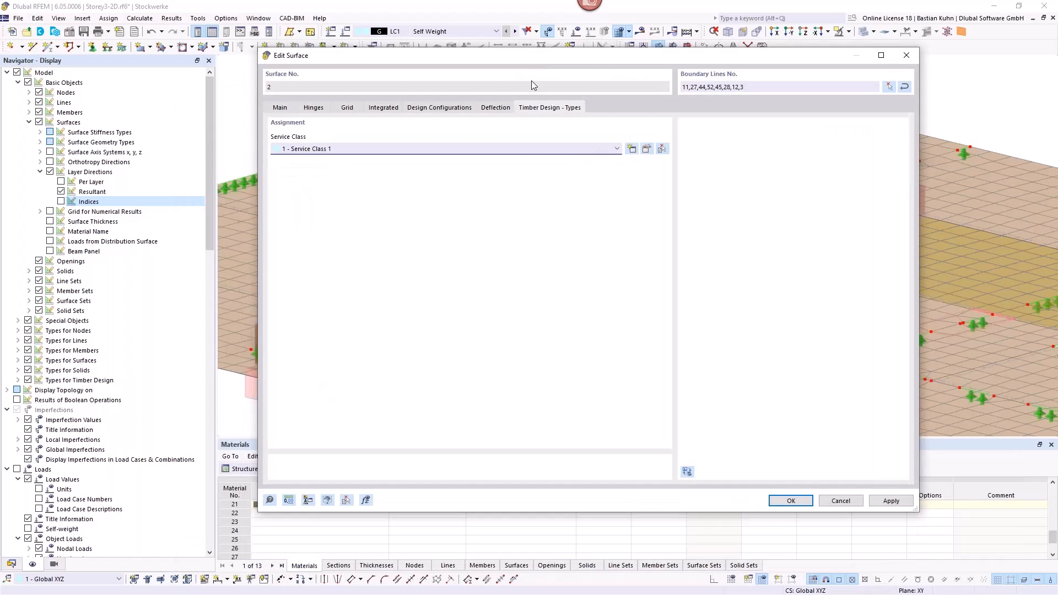
{"action": "left_click", "coordinate": [789, 501]}
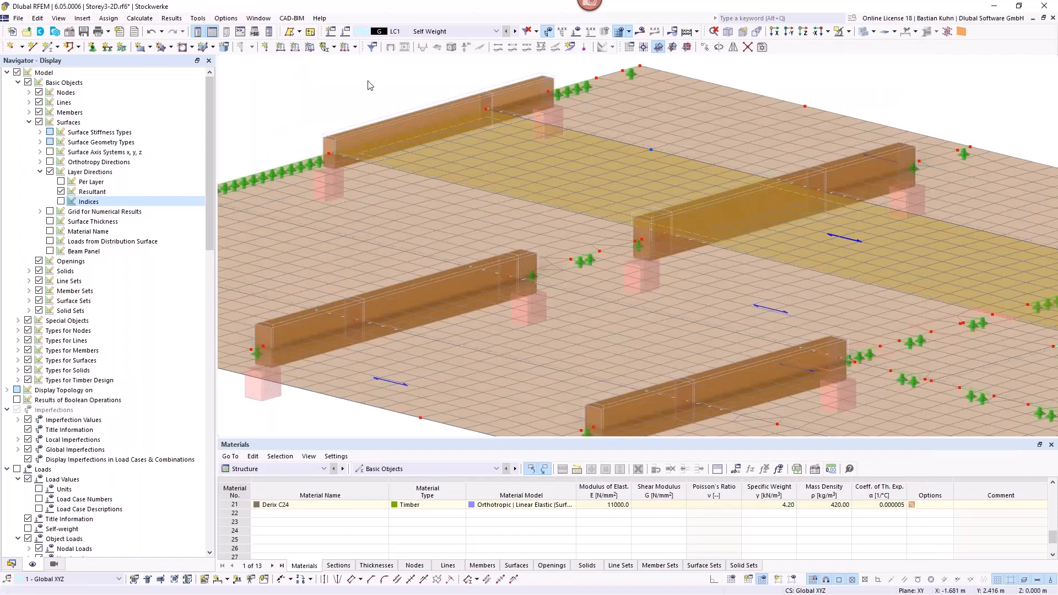
Step: Activate the combination wizard in the settings for load cases and combinations
{"action": "scroll", "coordinate": [419, 160], "scroll_direction": "down", "scroll_amount": 5}
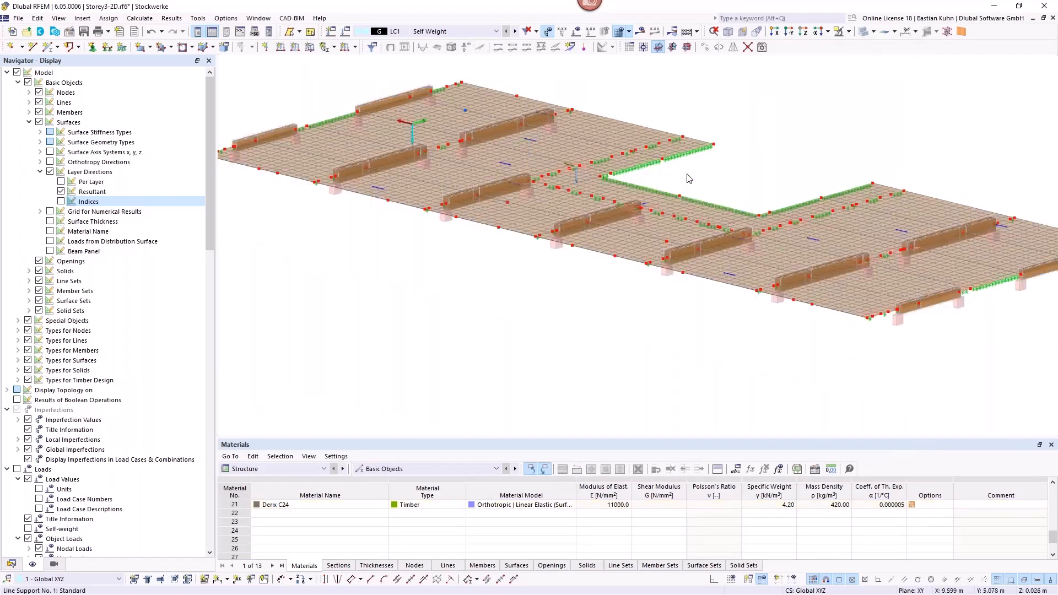
{"action": "mouse_move", "coordinate": [683, 178]}
{"action": "middle_mouse_down"}
{"action": "mouse_move", "coordinate": [700, 178]}
{"action": "mouse_move", "coordinate": [684, 181]}
{"action": "middle_mouse_up"}
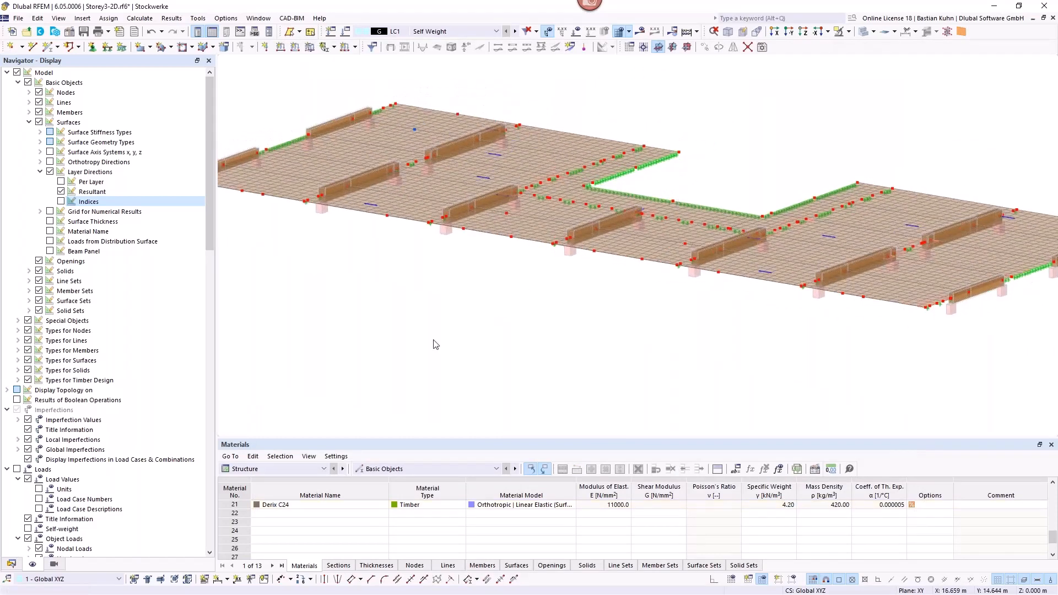
{"action": "left_click", "coordinate": [10, 564]}
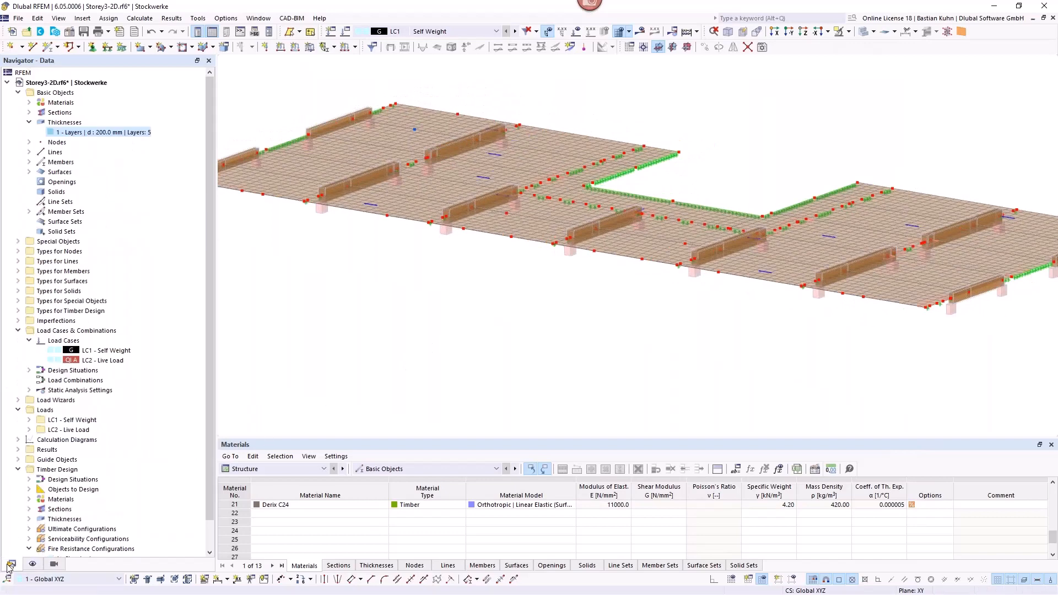
{"action": "left_click", "coordinate": [65, 332]}
{"action": "right_click", "coordinate": [65, 331]}
{"action": "left_click", "coordinate": [87, 341]}
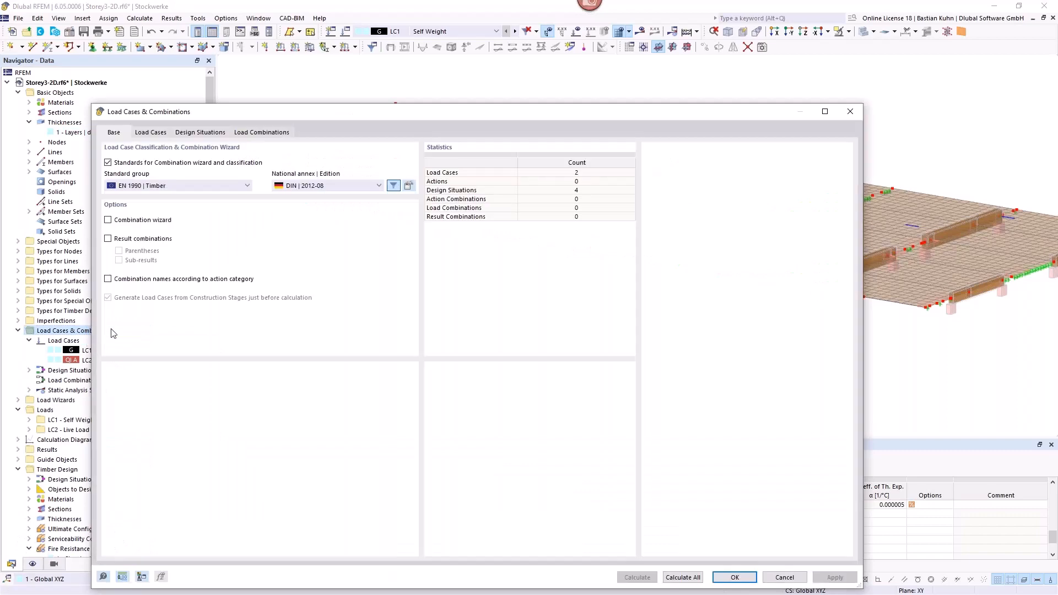
{"action": "left_click_drag", "start_coordinate": [391, 113], "coordinate": [587, 66]}
{"action": "left_click", "coordinate": [304, 173]}
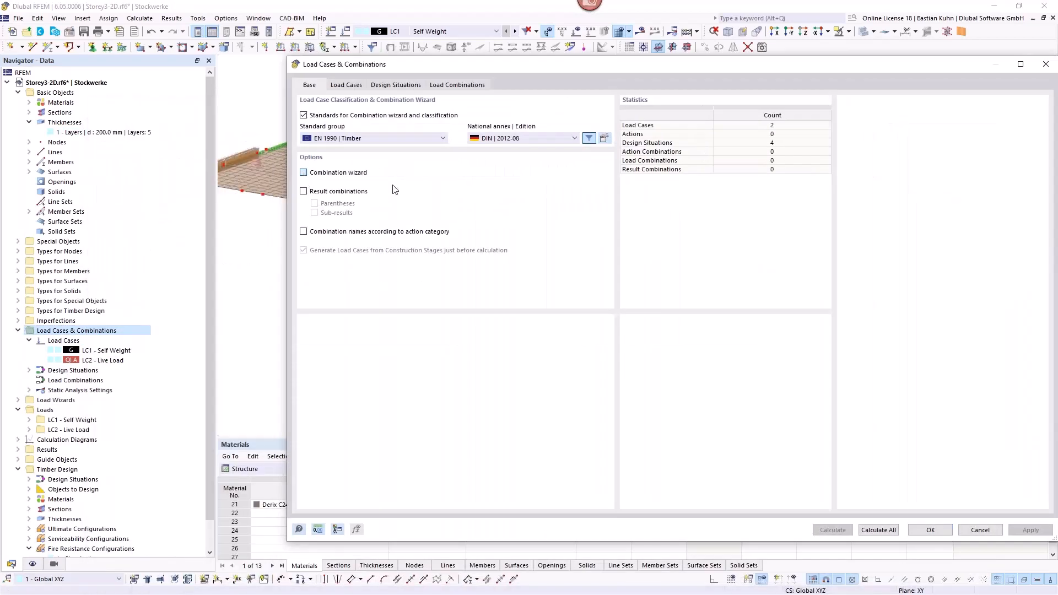
Step: Review the available standard groups for load combinations and the settings of the self-weight load case
{"action": "left_click", "coordinate": [414, 139]}
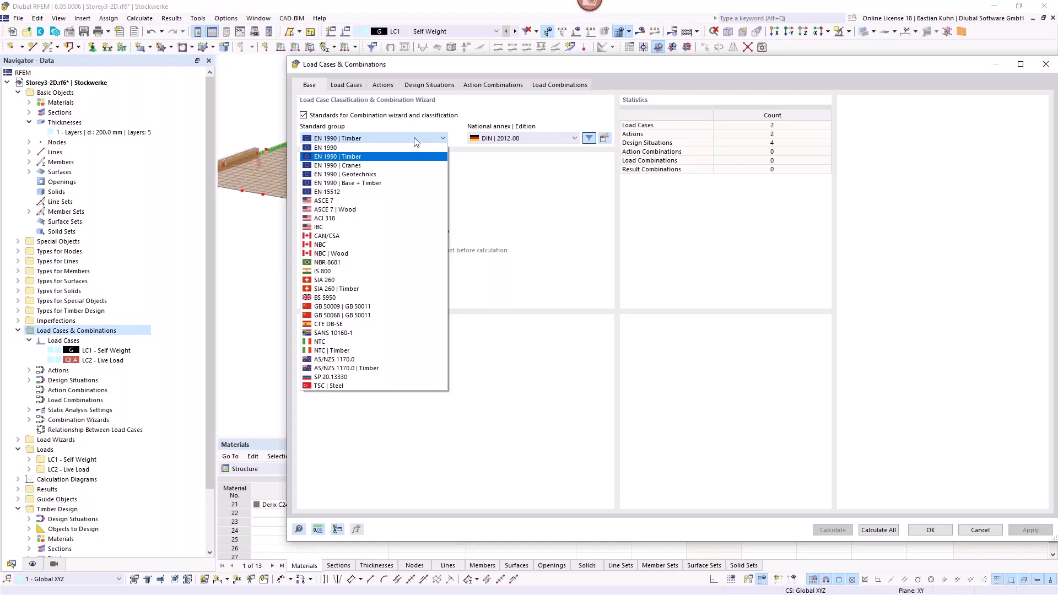
{"action": "left_click", "coordinate": [350, 86]}
{"action": "left_click", "coordinate": [350, 86]}
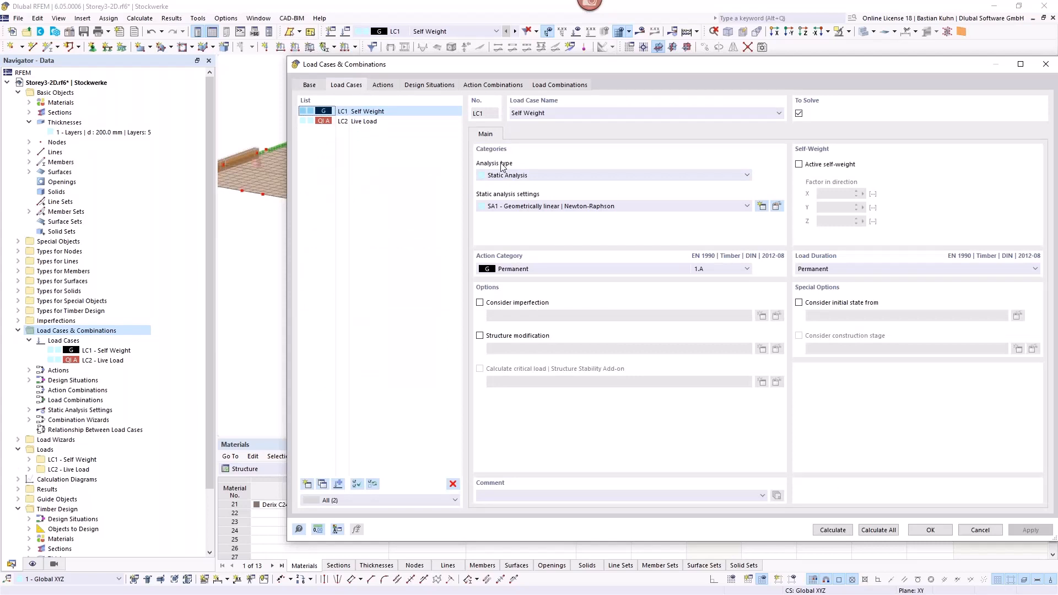
Step: Go through the ULS and SLS design situations and examine the information on the characteristic/quasi-permanent type
{"action": "left_click", "coordinate": [428, 84]}
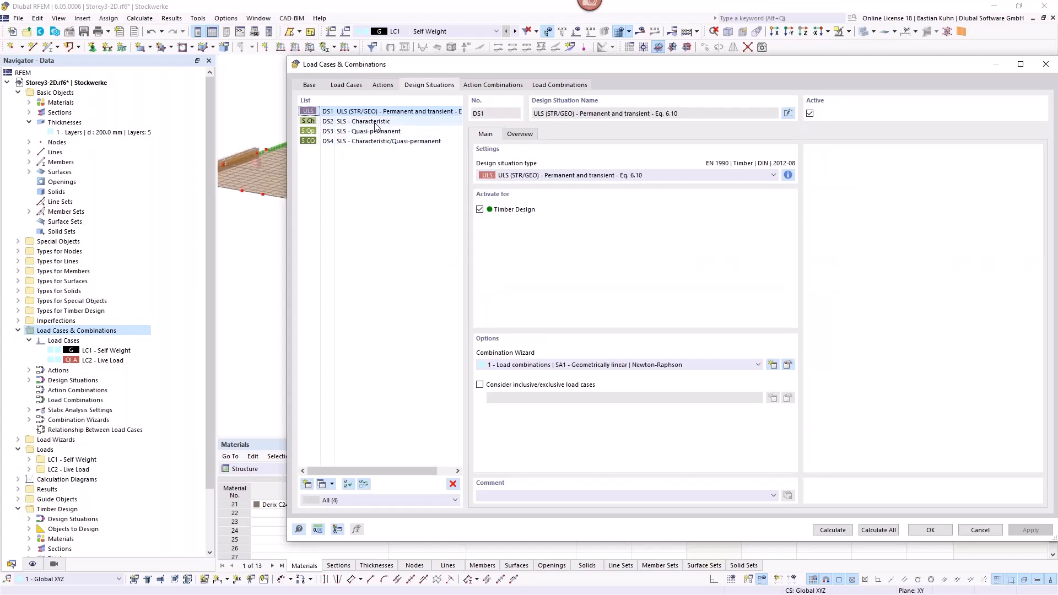
{"action": "key", "text": "Down"}
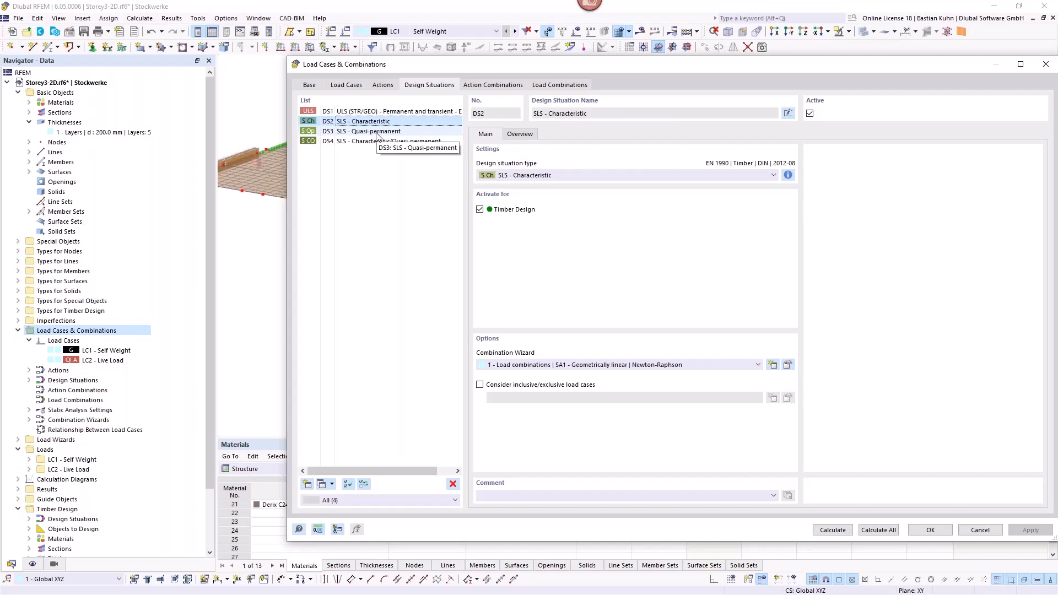
{"action": "key", "text": "Down"}
{"action": "key", "text": "Down"}
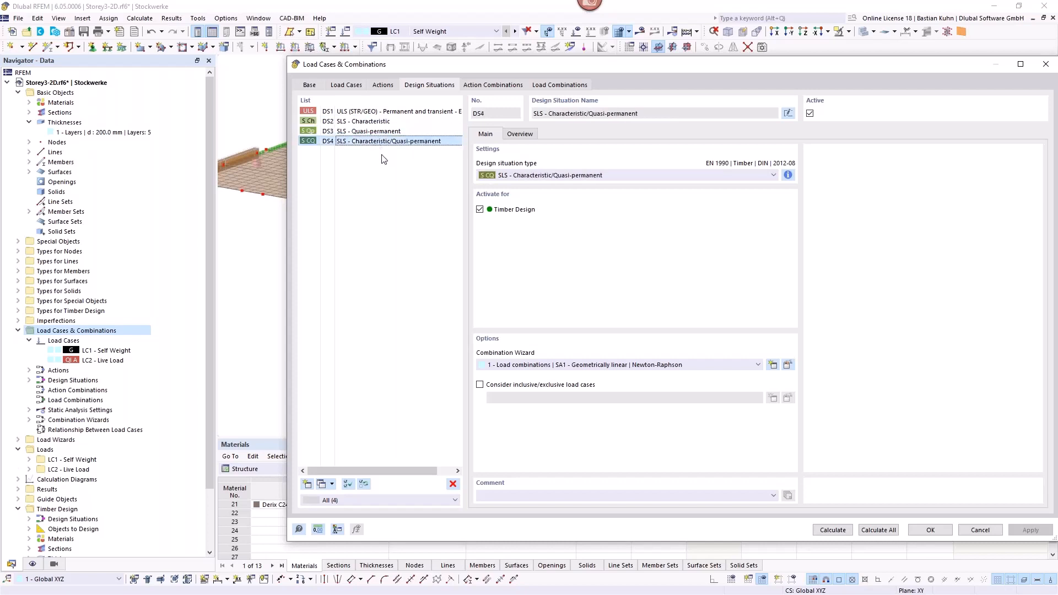
{"action": "left_click", "coordinate": [789, 174]}
{"action": "left_click", "coordinate": [812, 229]}
Step: Examine the partial factors and timber deformation coefficient of EN 1990 Timber with the DIN annex without changing them
{"action": "left_click", "coordinate": [309, 86]}
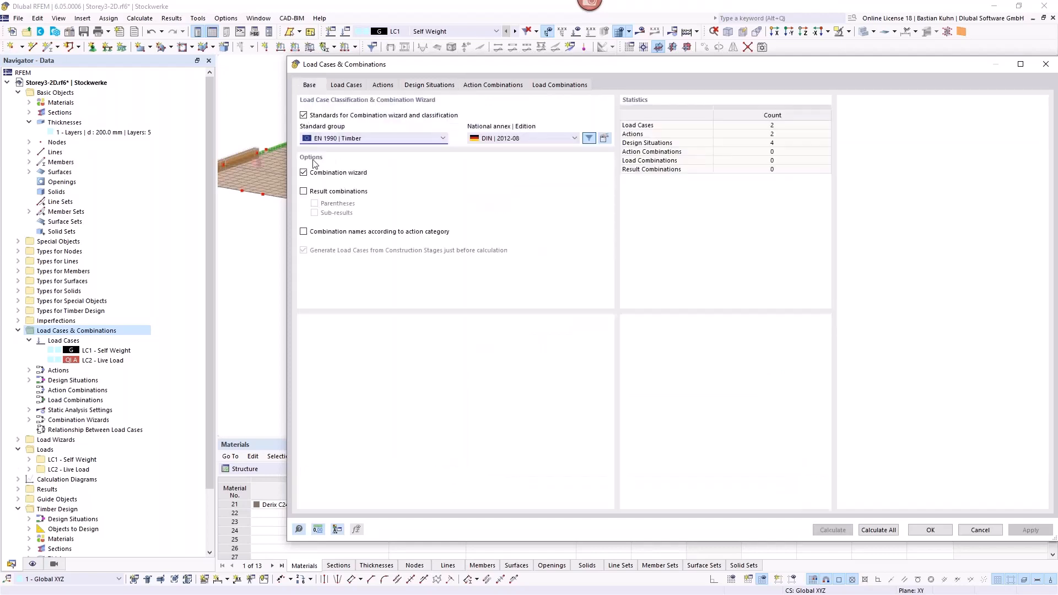
{"action": "left_click", "coordinate": [605, 138]}
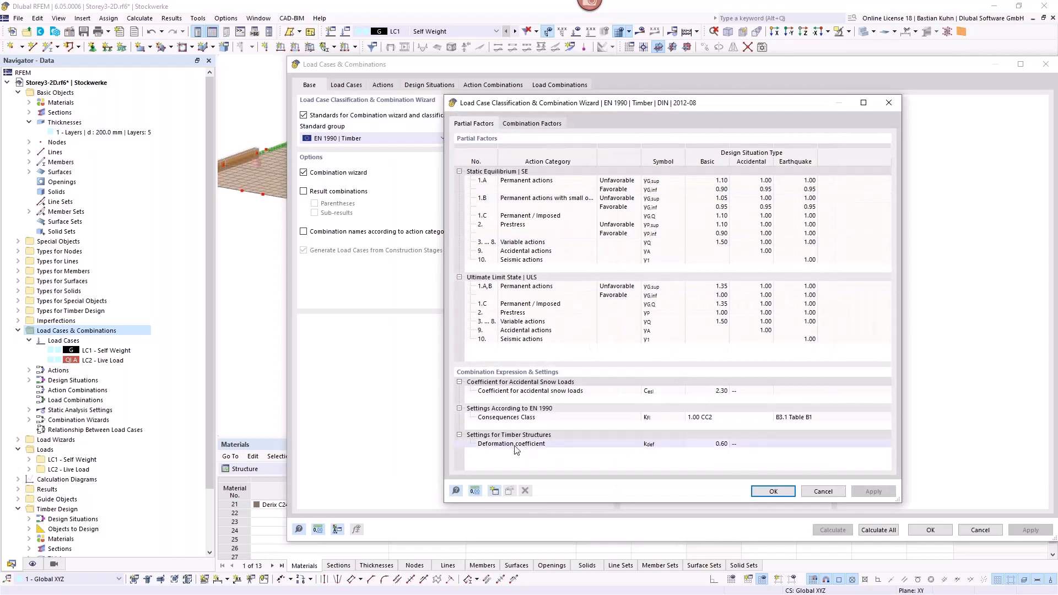
{"action": "left_click", "coordinate": [823, 491]}
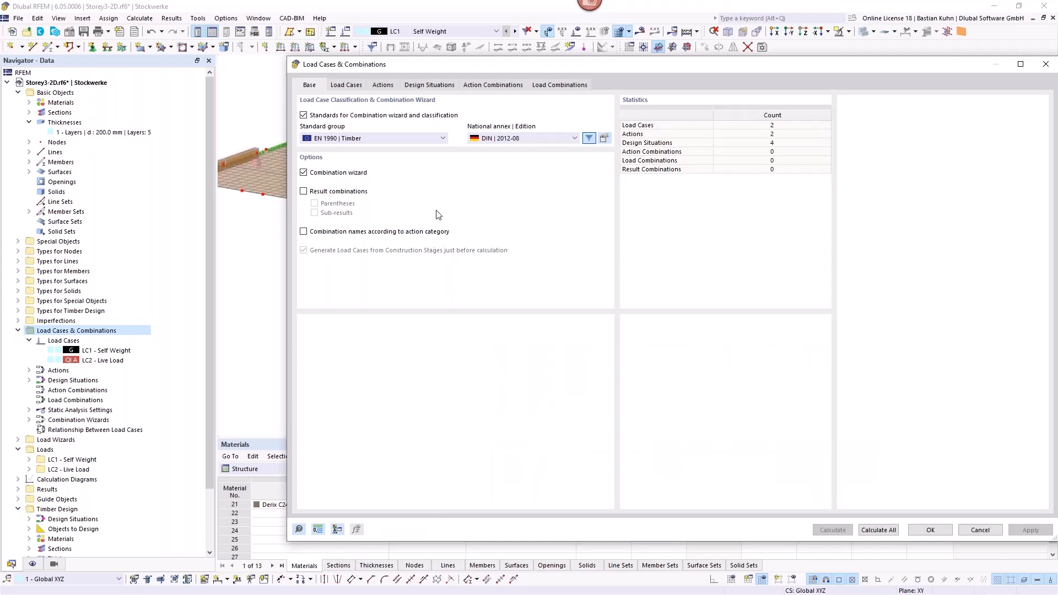
Step: Add a design situation of type ULS (STR/GEO) - Accidental - Fire - psi-1,1 and examine its combination rule
{"action": "left_click", "coordinate": [417, 88]}
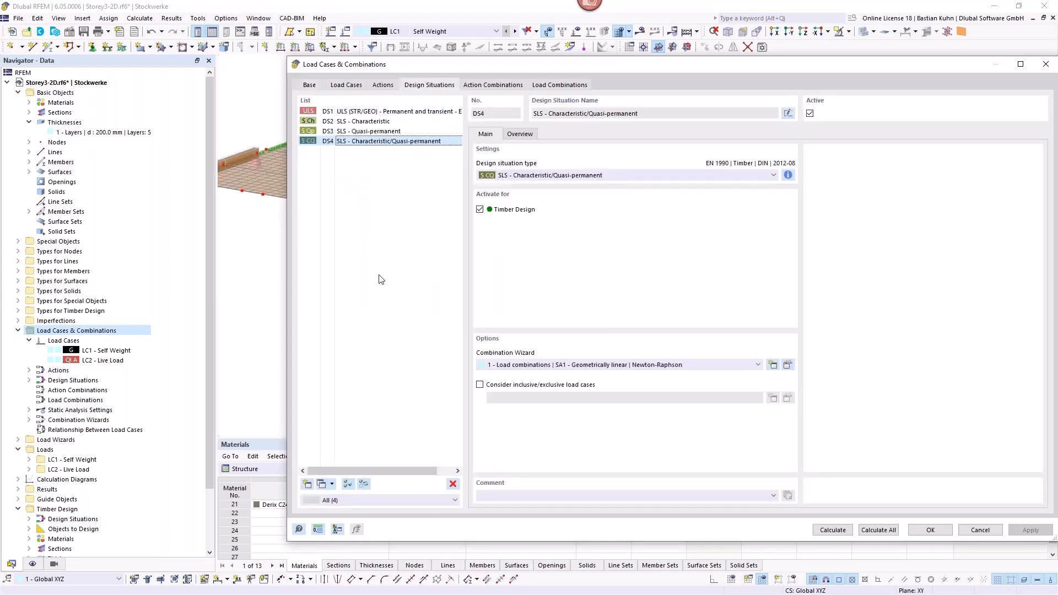
{"action": "left_click", "coordinate": [307, 485]}
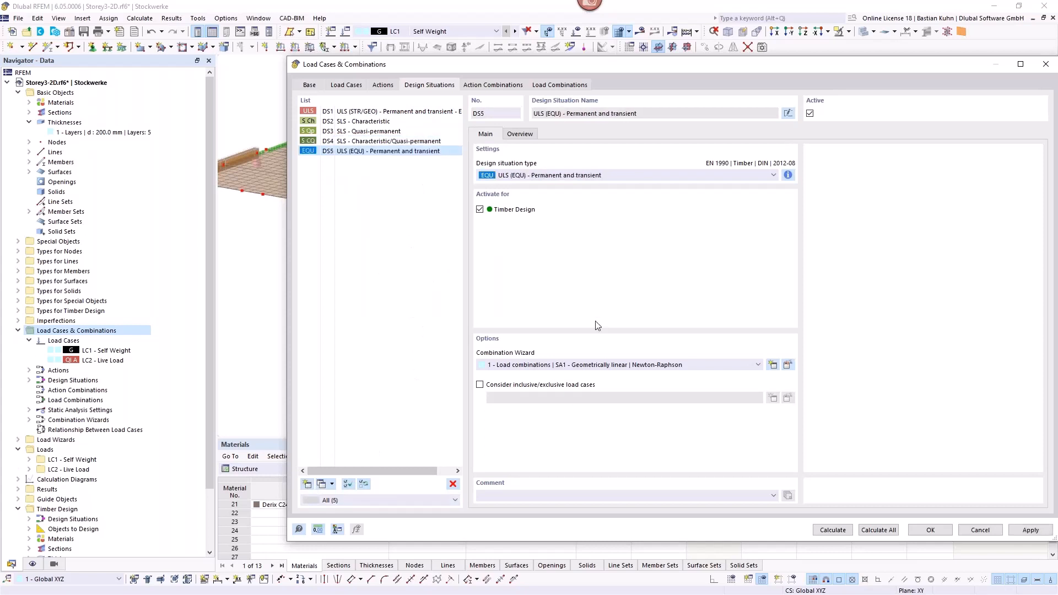
{"action": "left_click", "coordinate": [679, 175]}
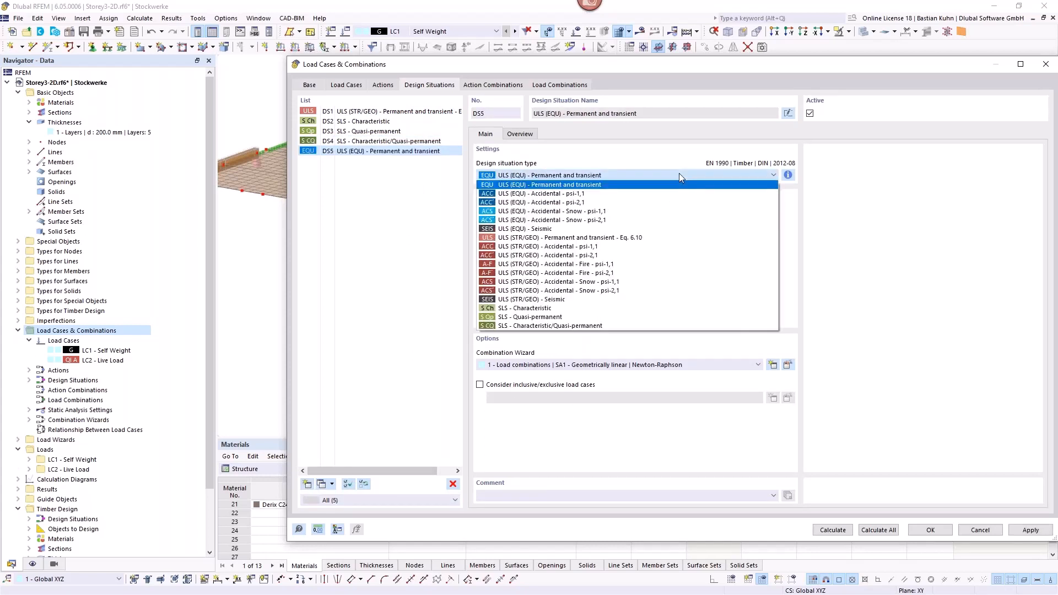
{"action": "left_click", "coordinate": [602, 265]}
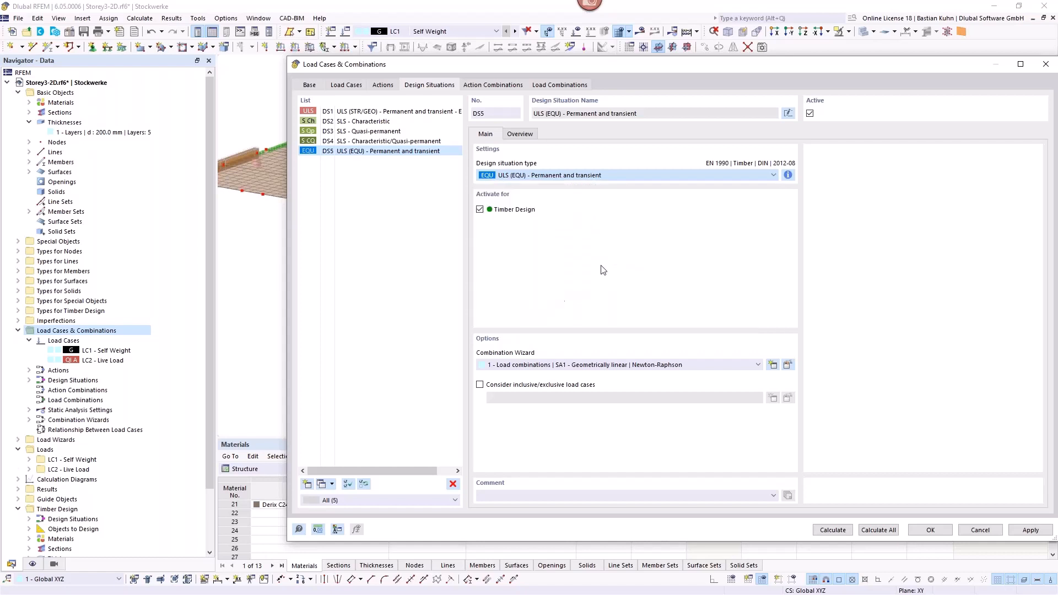
{"action": "left_click", "coordinate": [788, 176]}
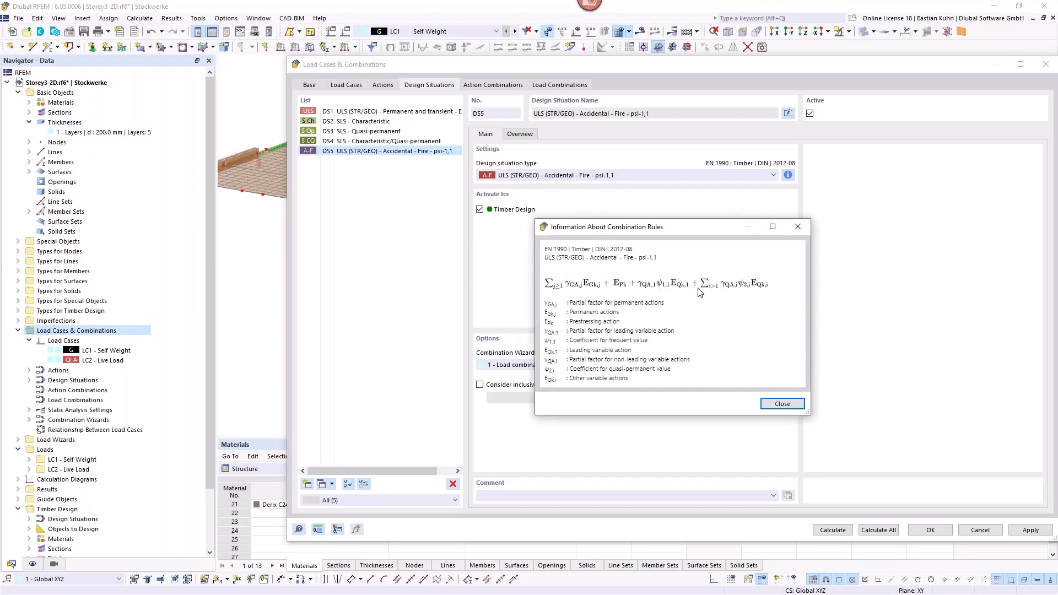
{"action": "left_click", "coordinate": [797, 229]}
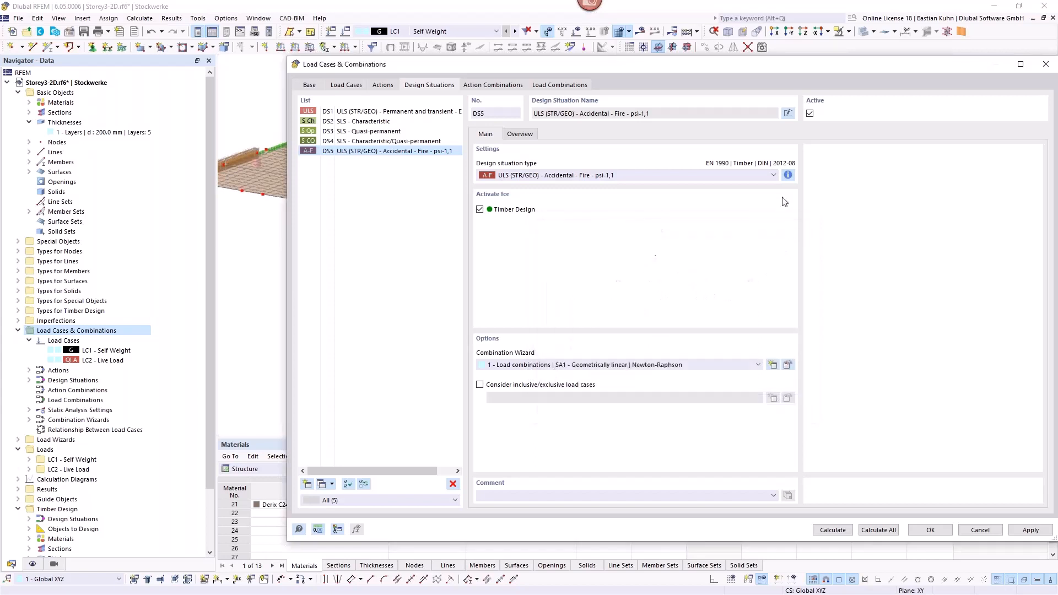
Step: Try the Accidental - Fire - psi-2,1 type, examine its combination rule, and restore Accidental - Fire - psi-1,1 for the new design situation
{"action": "left_click", "coordinate": [774, 176]}
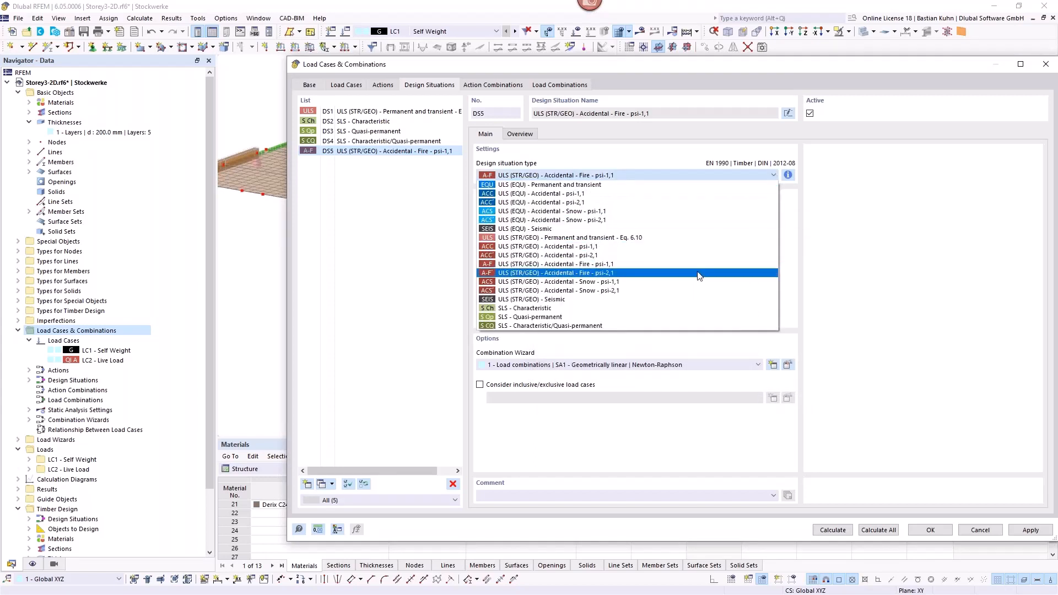
{"action": "left_click", "coordinate": [700, 273]}
{"action": "left_click", "coordinate": [789, 175]}
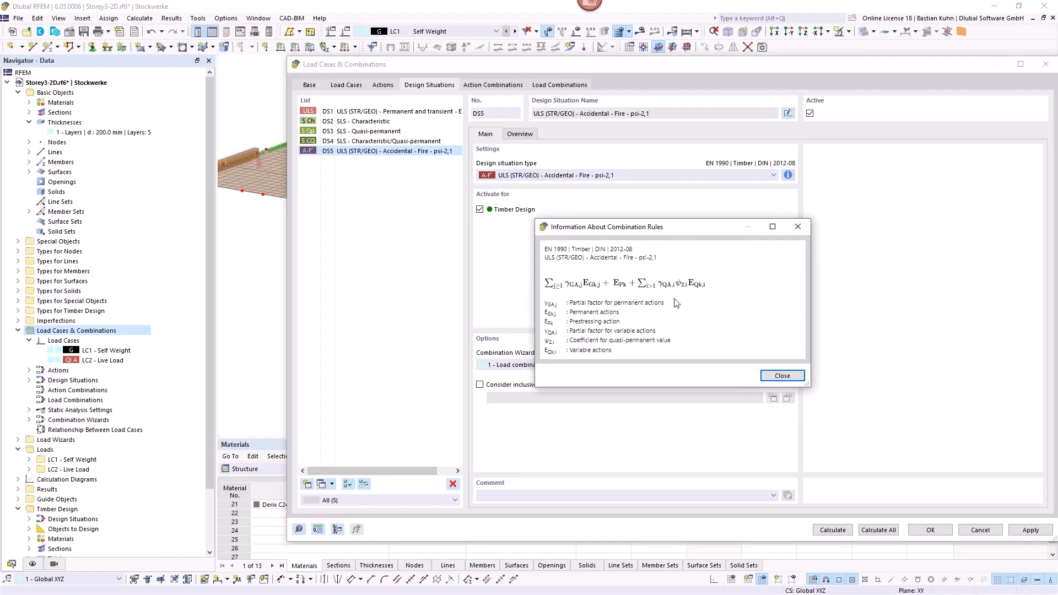
{"action": "left_click", "coordinate": [796, 228]}
{"action": "left_click", "coordinate": [690, 175]}
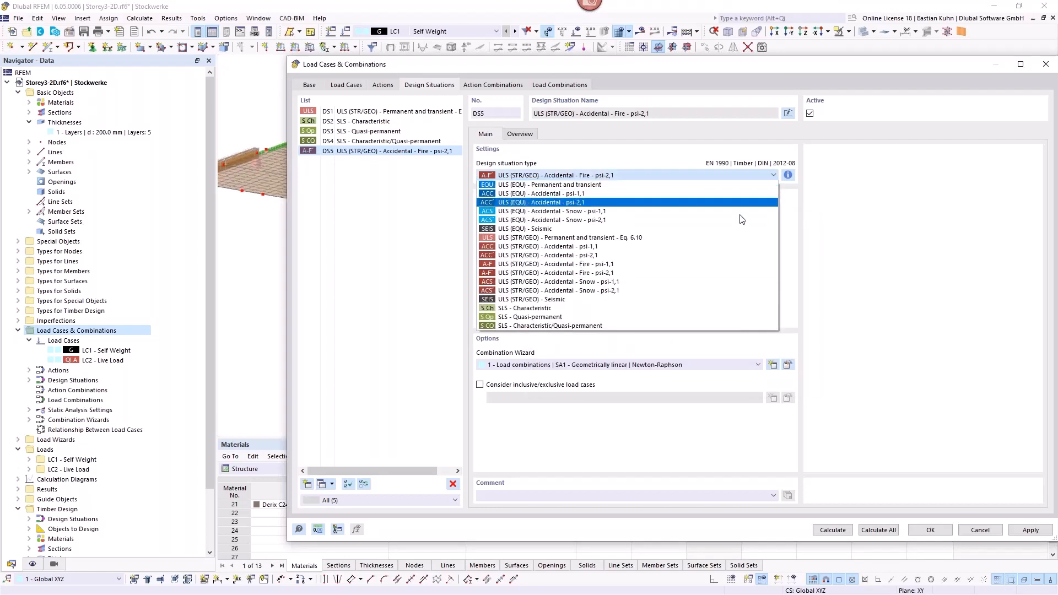
{"action": "left_click", "coordinate": [716, 265]}
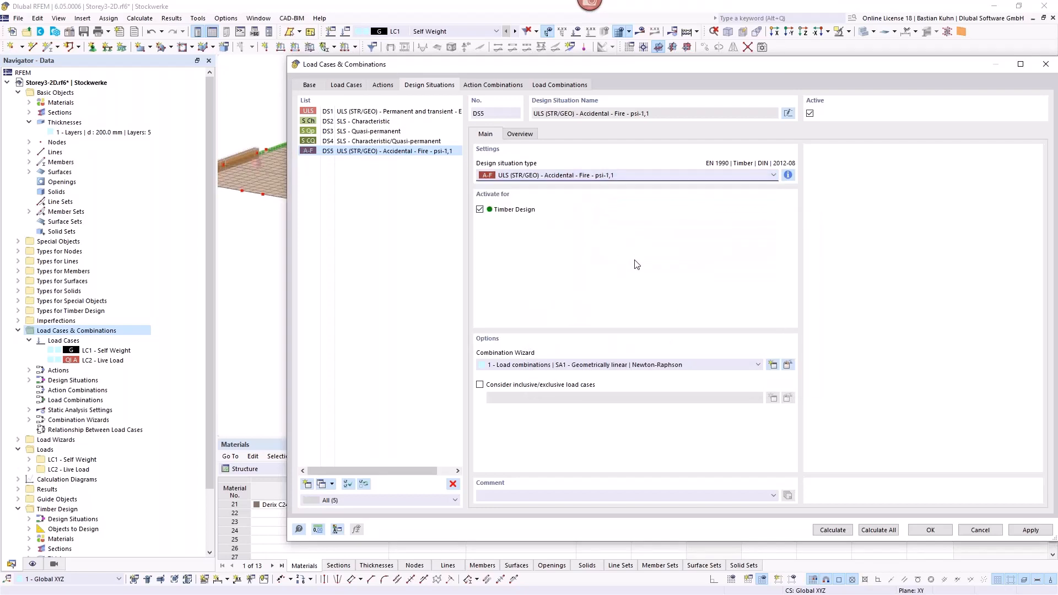
Step: Generate the load combinations from the design situations and accept the load case and combination settings
{"action": "left_click", "coordinate": [567, 86]}
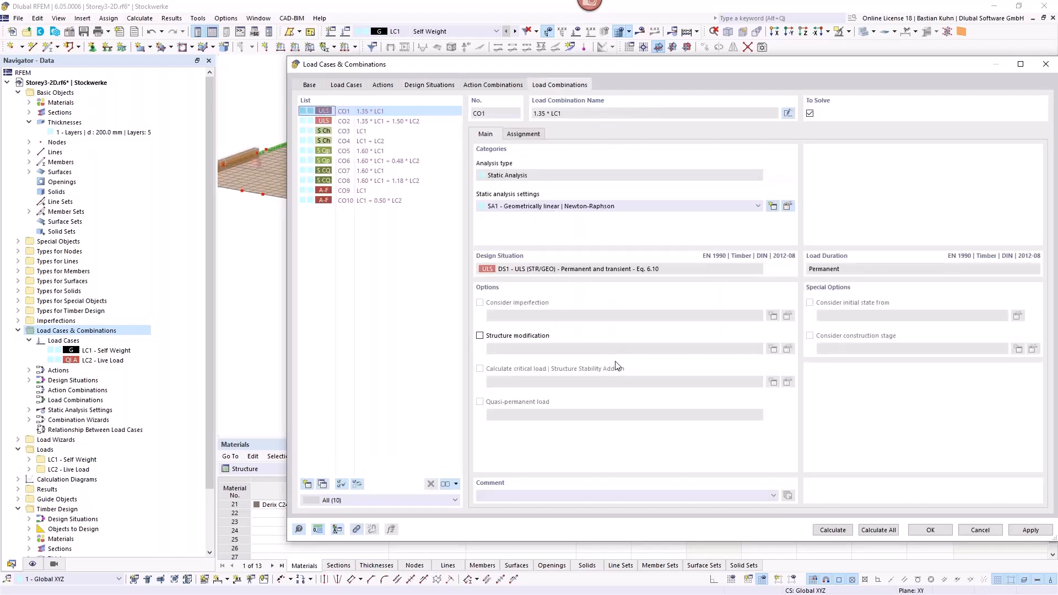
{"action": "left_click", "coordinate": [926, 532]}
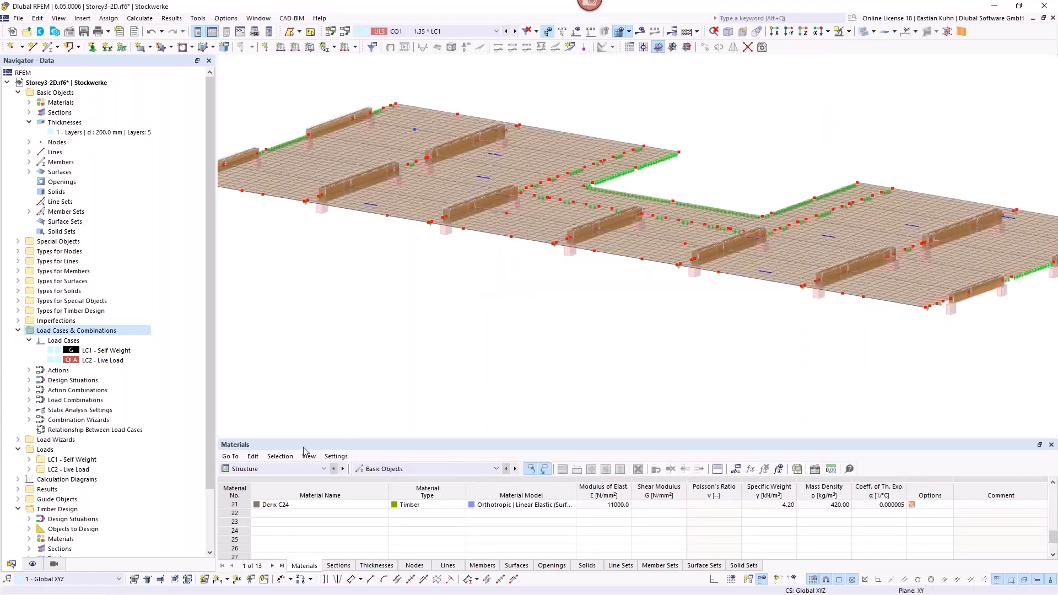
Step: Enlarge the table area and review the EN 1995 design situation types assigned to DS1 through DS5 in the Timber Design input data
{"action": "left_click_drag", "start_coordinate": [310, 439], "coordinate": [317, 277]}
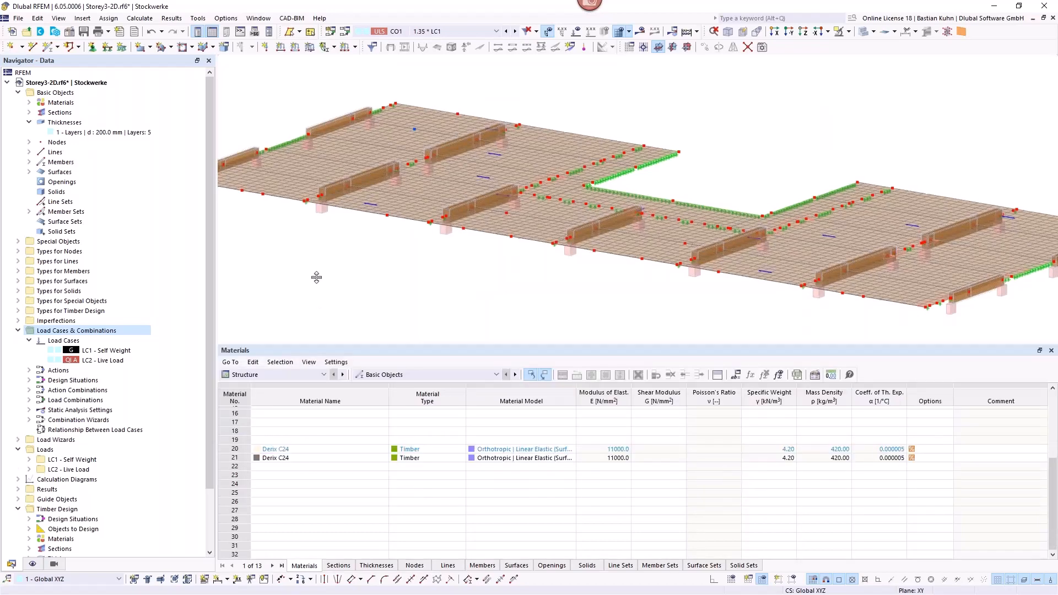
{"action": "left_click", "coordinate": [275, 308]}
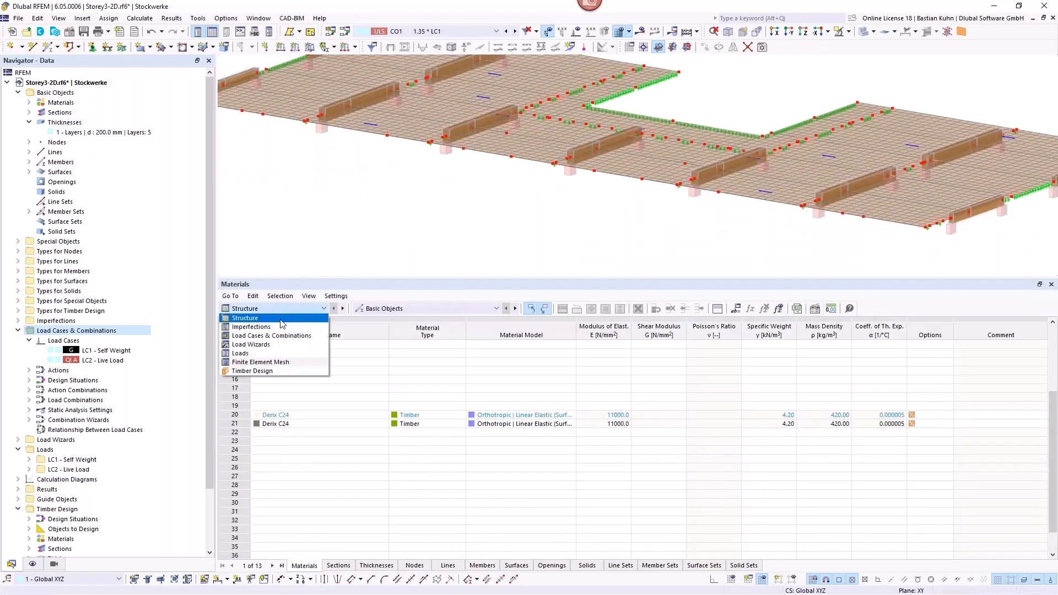
{"action": "left_click", "coordinate": [281, 371]}
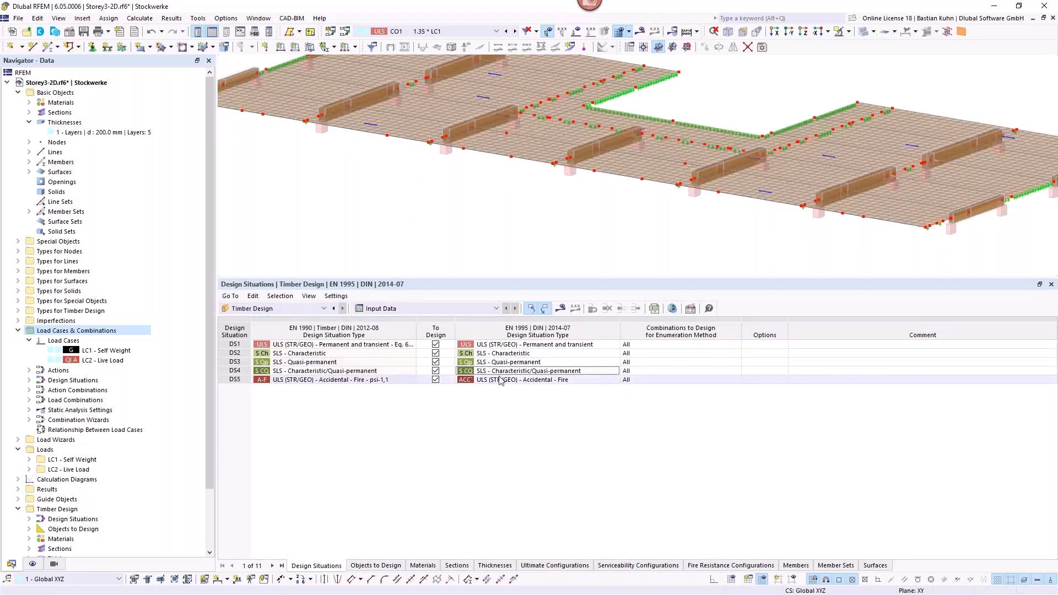
{"action": "left_click", "coordinate": [507, 345]}
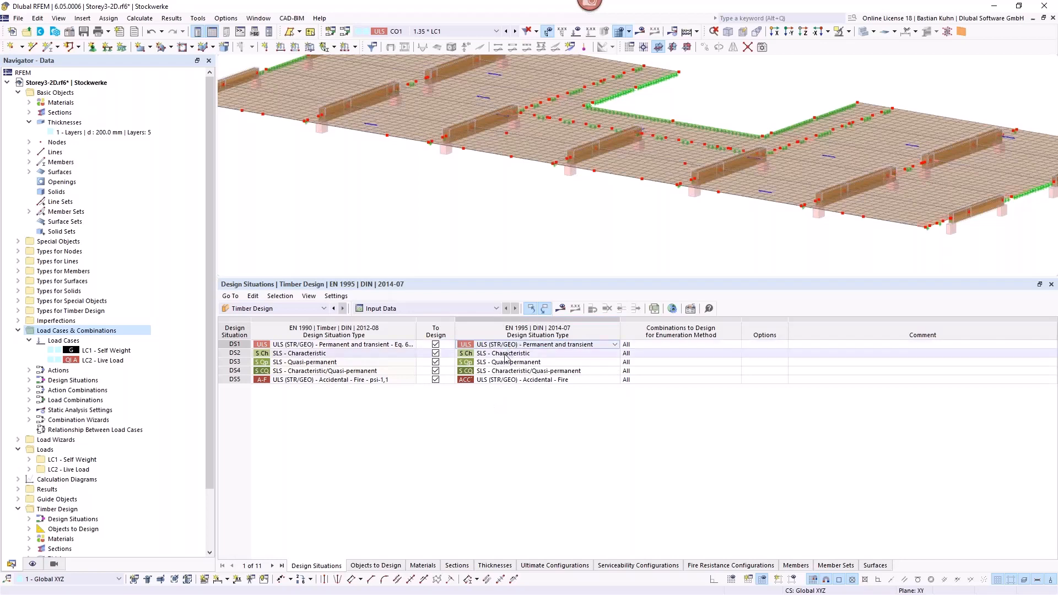
{"action": "left_click", "coordinate": [506, 354]}
{"action": "left_click", "coordinate": [504, 362]}
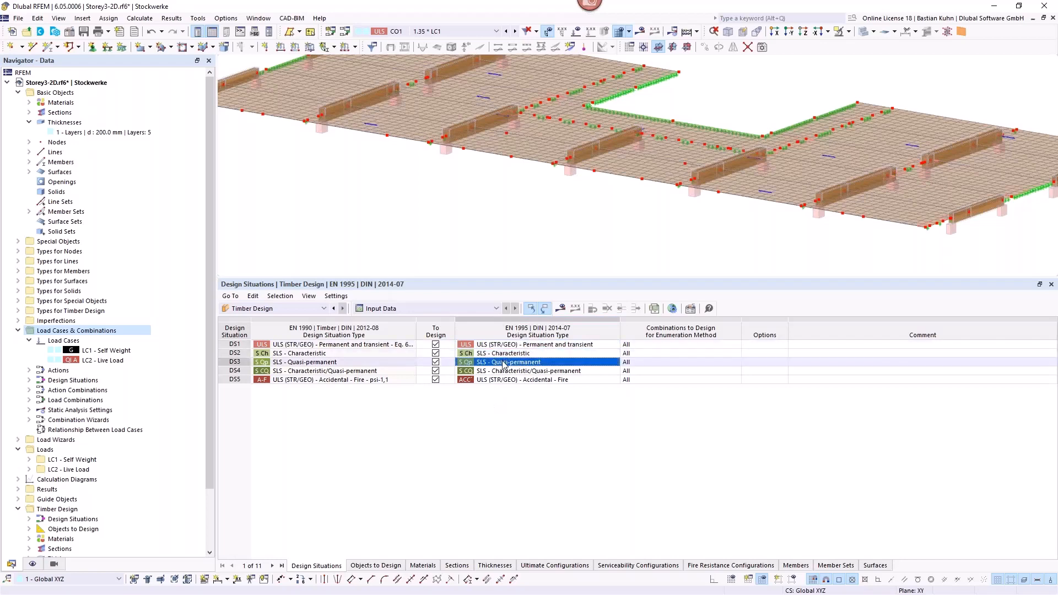
{"action": "left_click", "coordinate": [503, 373]}
{"action": "left_click", "coordinate": [537, 381]}
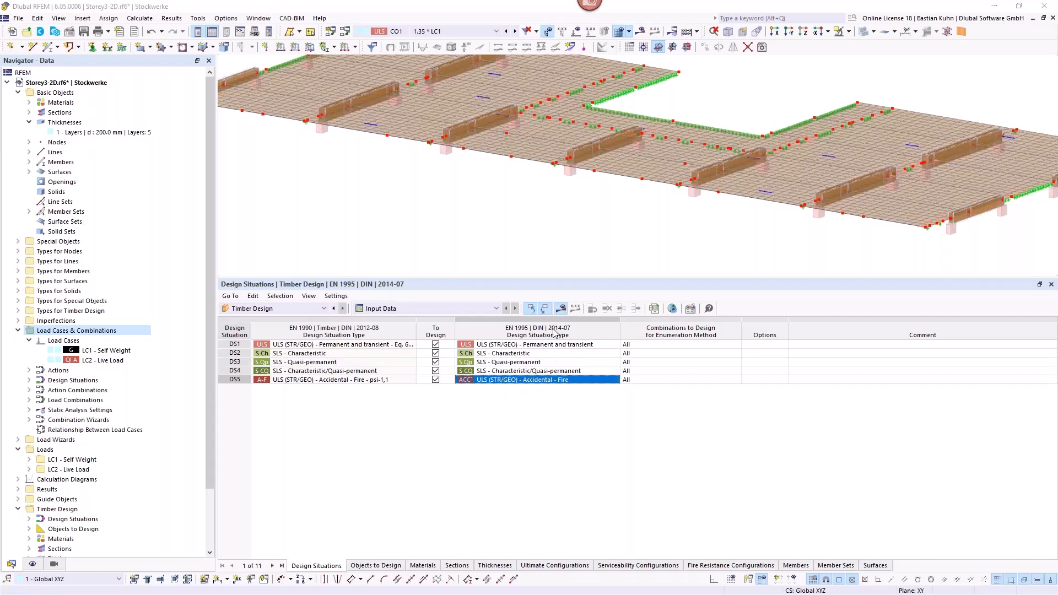
Step: Run the timber design calculation together with the load combinations
{"action": "left_click_drag", "start_coordinate": [642, 94], "coordinate": [866, 37]}
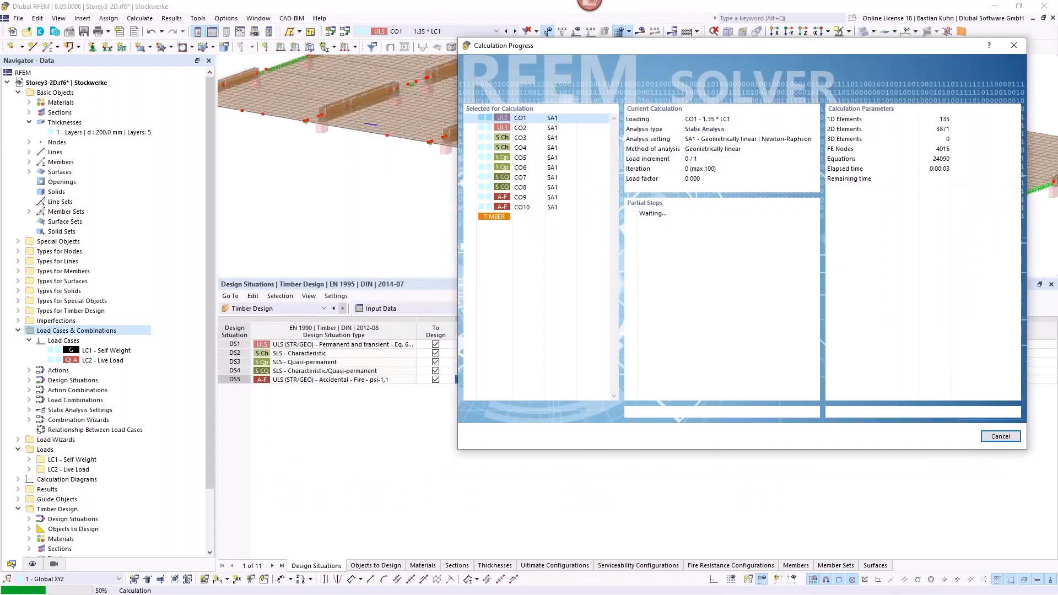
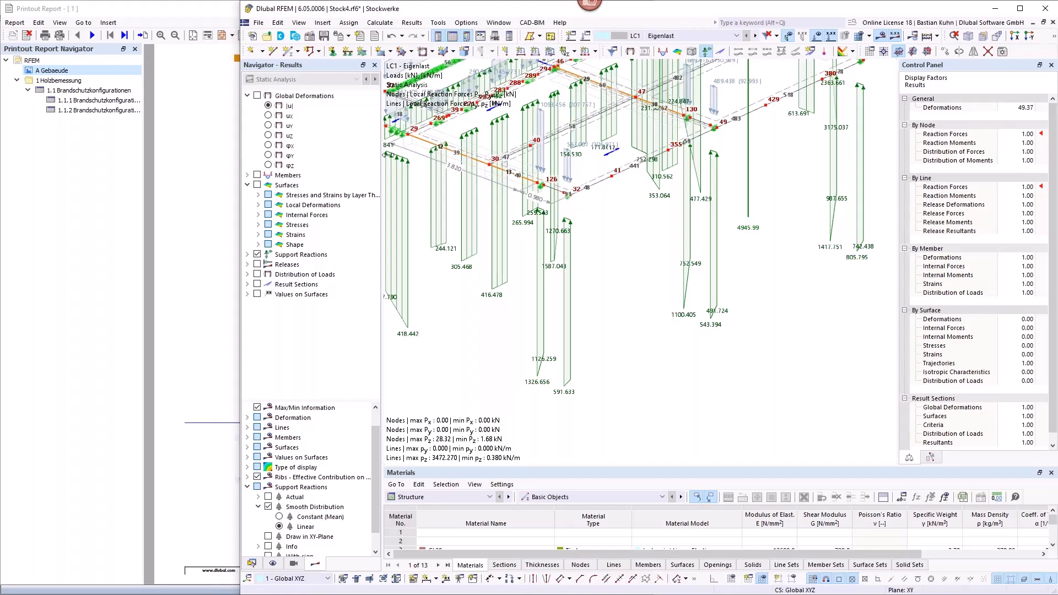
Step: Copy the graphic of the Stock4 storey with its LC1 support reactions to the clipboard
{"action": "left_click_drag", "start_coordinate": [241, 153], "coordinate": [390, 154]}
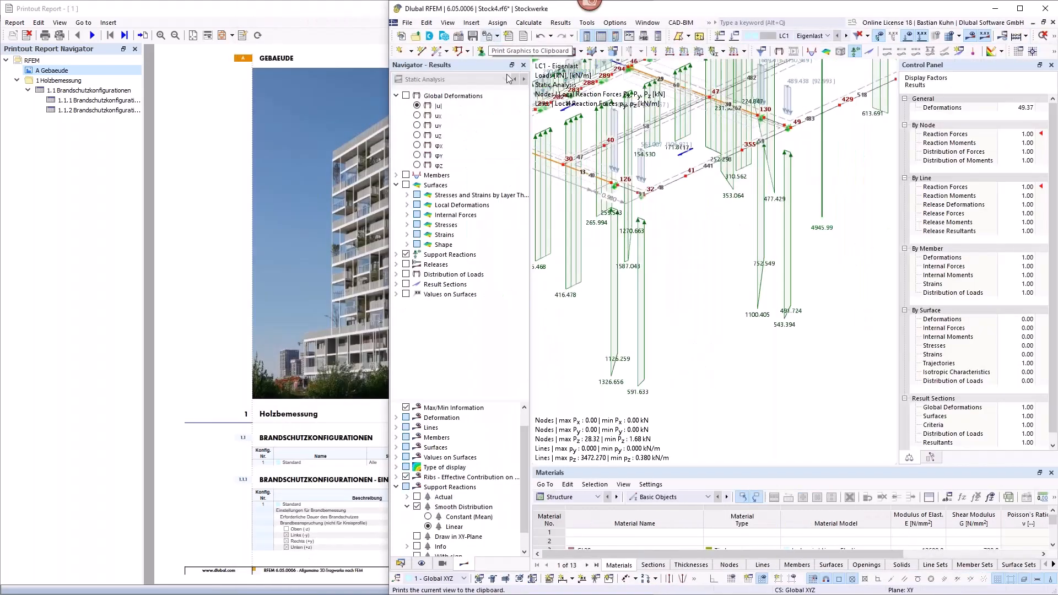
{"action": "scroll", "coordinate": [690, 248], "scroll_direction": "down", "scroll_amount": 4}
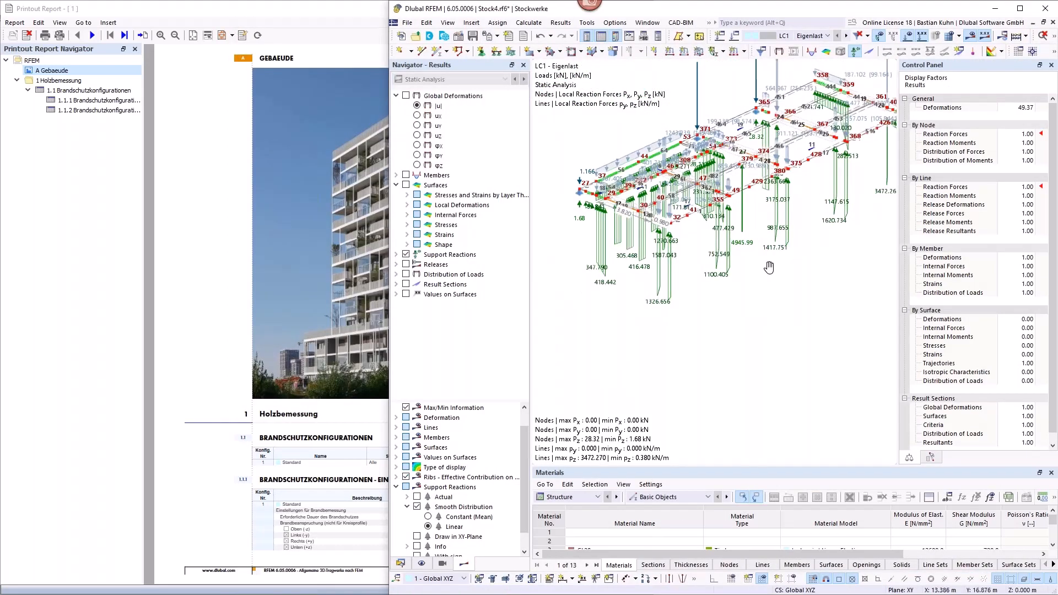
{"action": "middle_click_drag", "start_coordinate": [783, 230], "coordinate": [760, 307]}
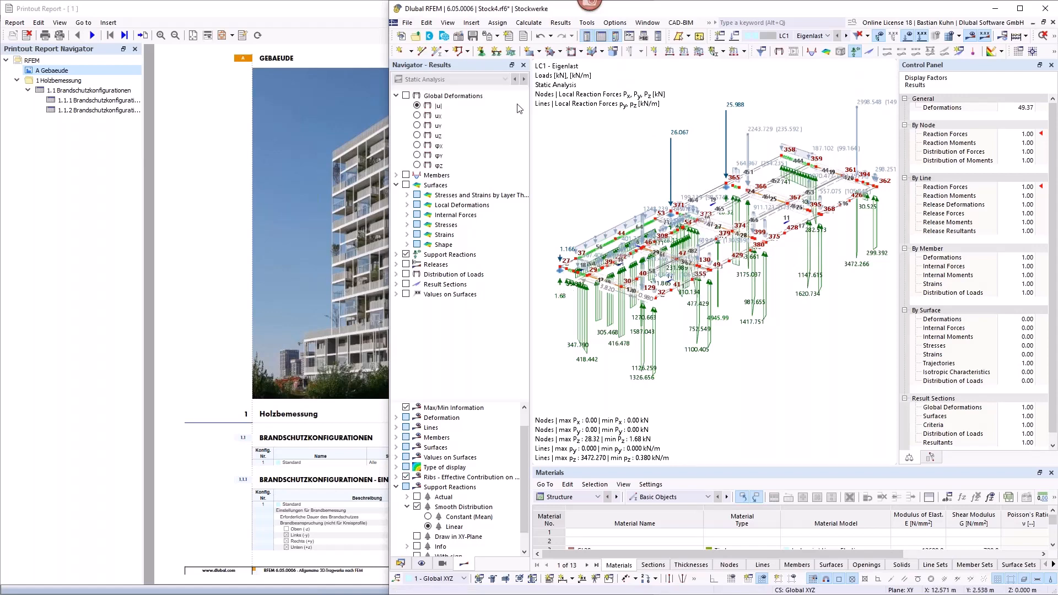
{"action": "left_click", "coordinate": [488, 40]}
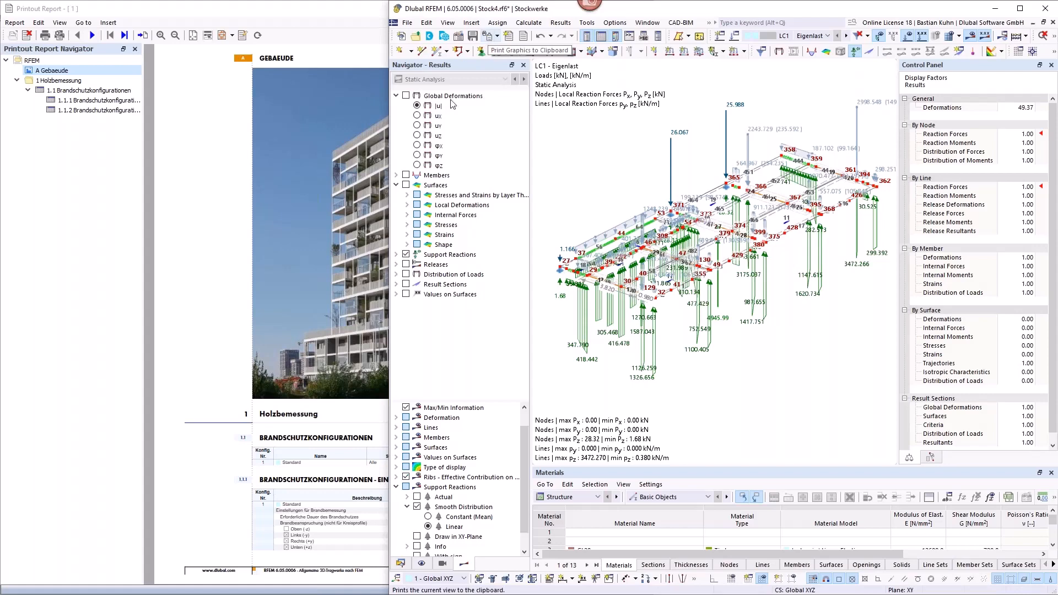
Step: Insert the clipboard image into the printout report under the title Storey4
{"action": "left_click", "coordinate": [114, 25]}
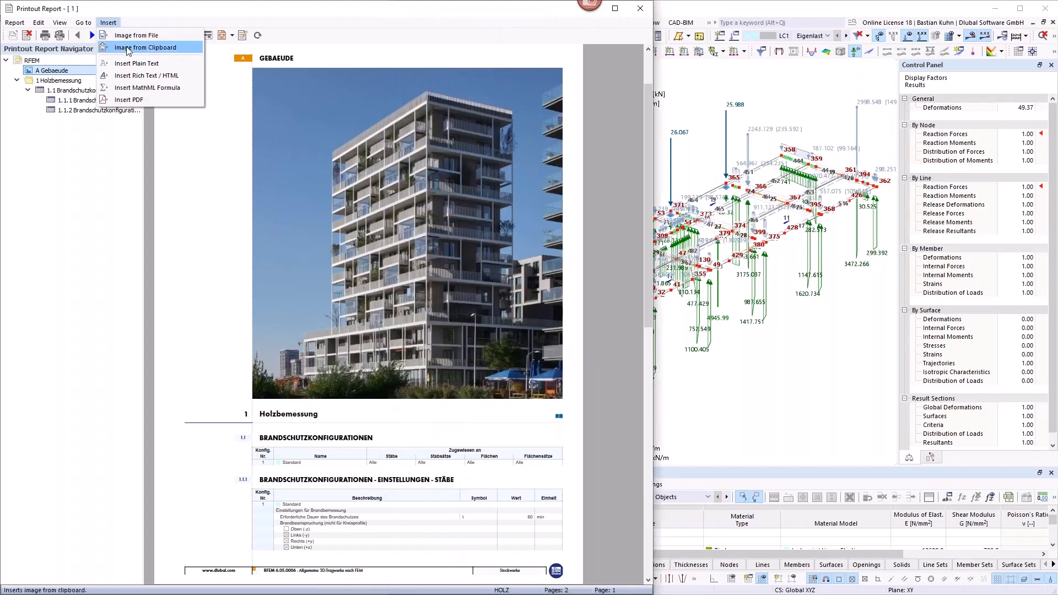
{"action": "left_click", "coordinate": [128, 48]}
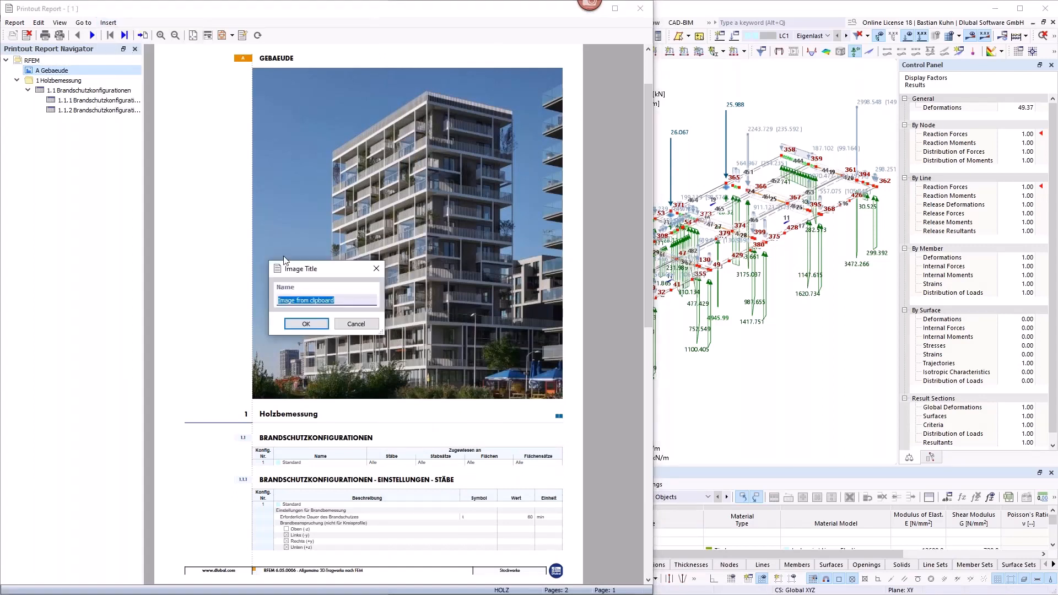
{"action": "type", "text": "Storey4"}
{"action": "key", "text": "Return"}
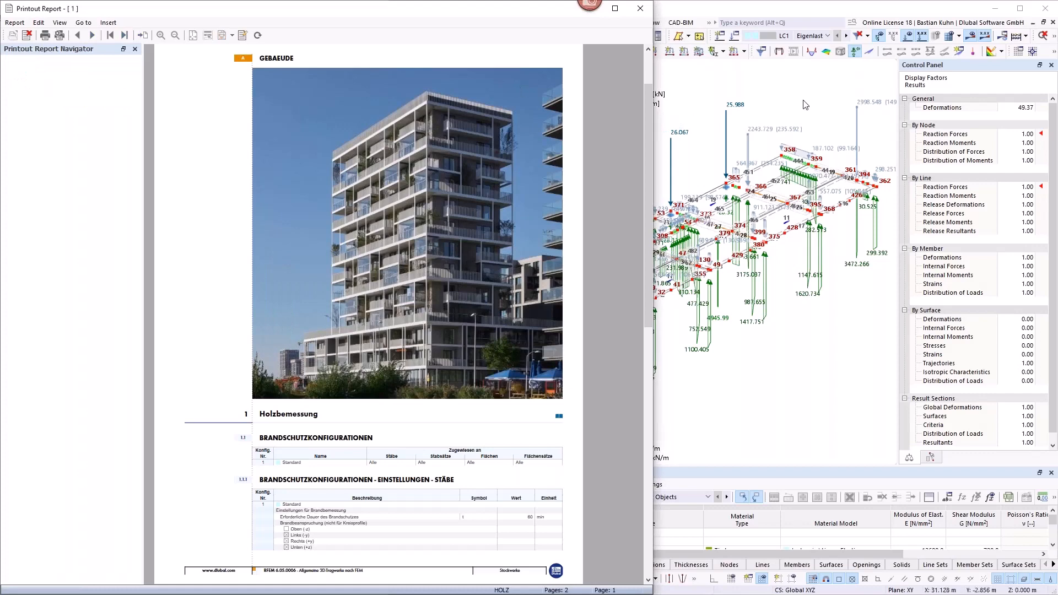
Step: Switch to the Gesamt.rf6 model and copy its graphic with the LC2 Nutzlast loads to the clipboard
{"action": "left_click", "coordinate": [802, 98]}
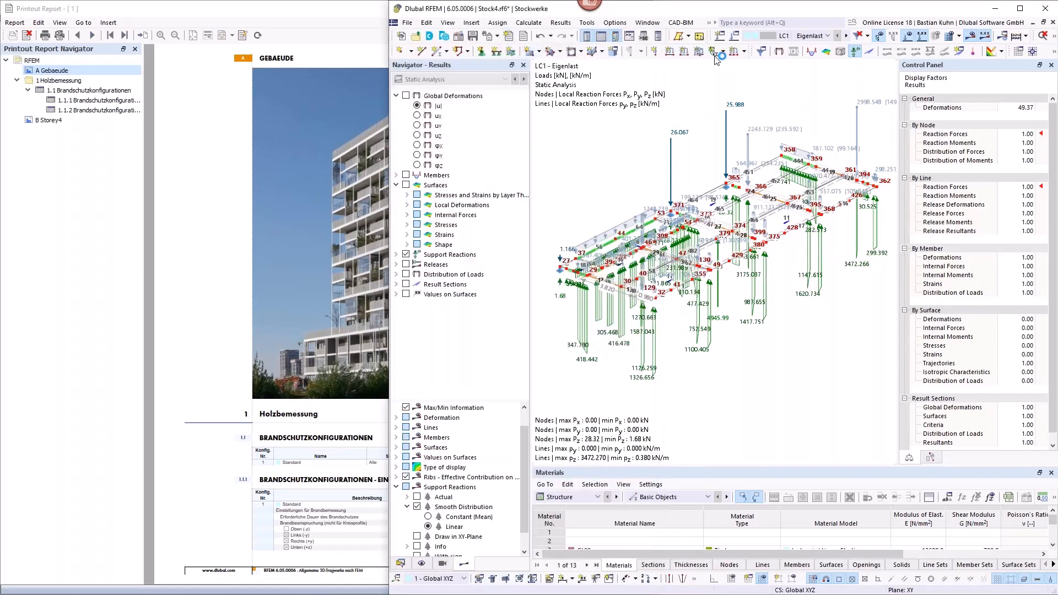
{"action": "left_click", "coordinate": [648, 22]}
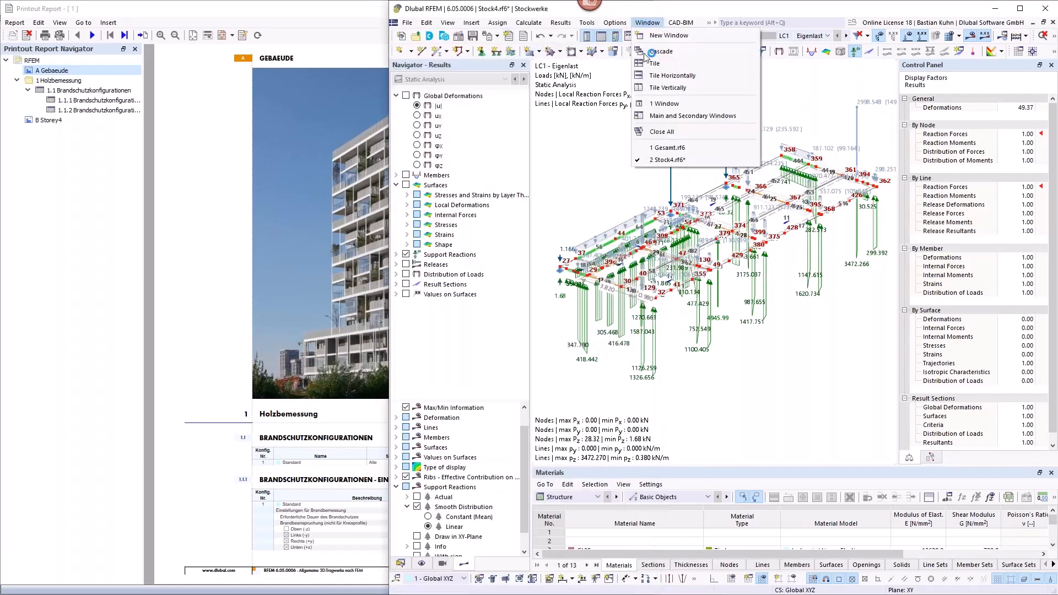
{"action": "left_click", "coordinate": [668, 147]}
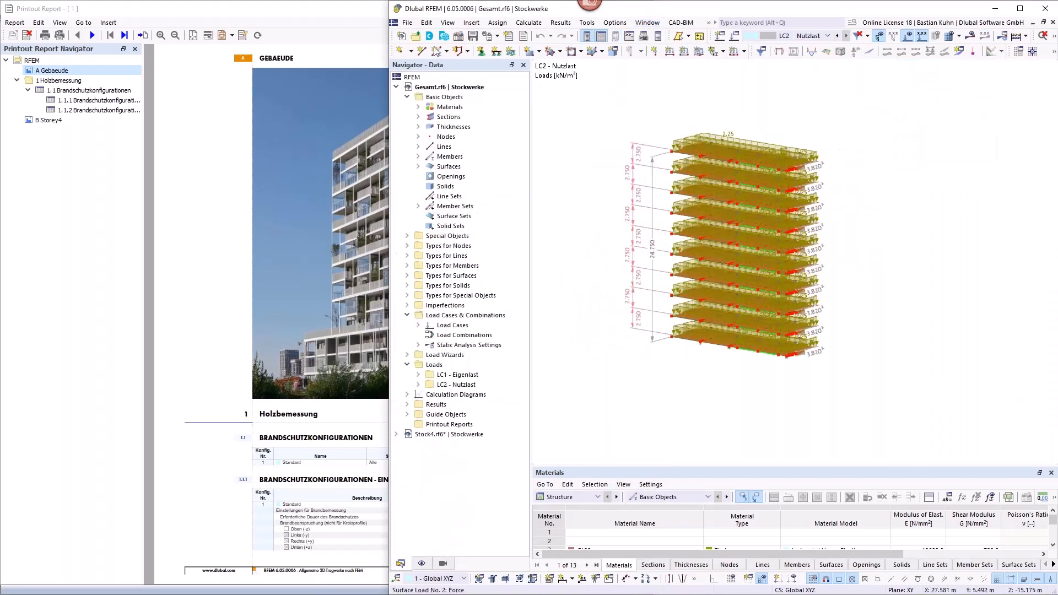
{"action": "left_click", "coordinate": [487, 35]}
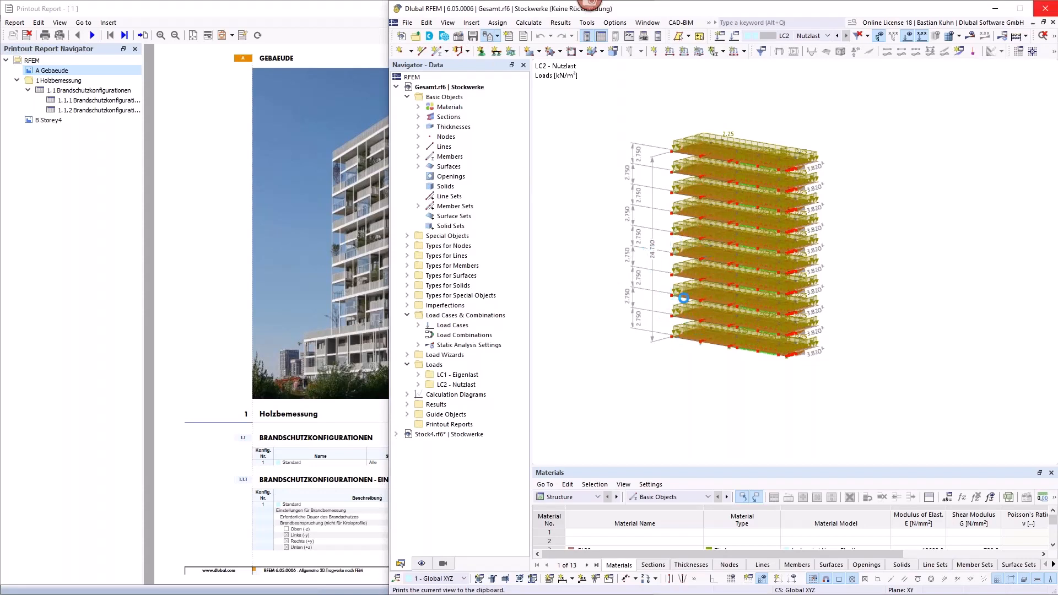
Step: Set the Storey4 picture in the printout report to use the full page width
{"action": "left_click", "coordinate": [214, 5]}
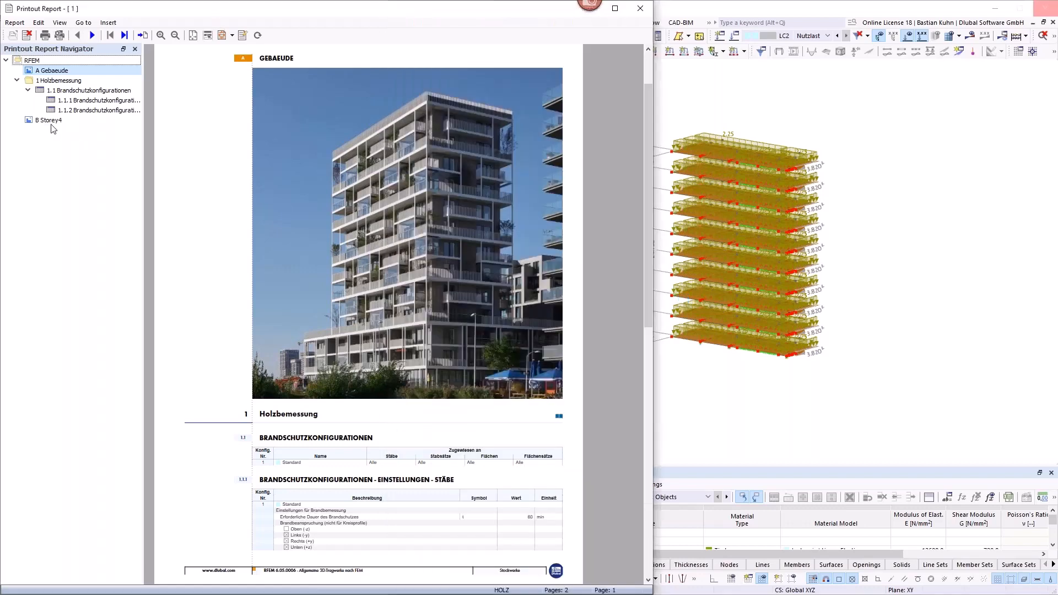
{"action": "left_click", "coordinate": [50, 120]}
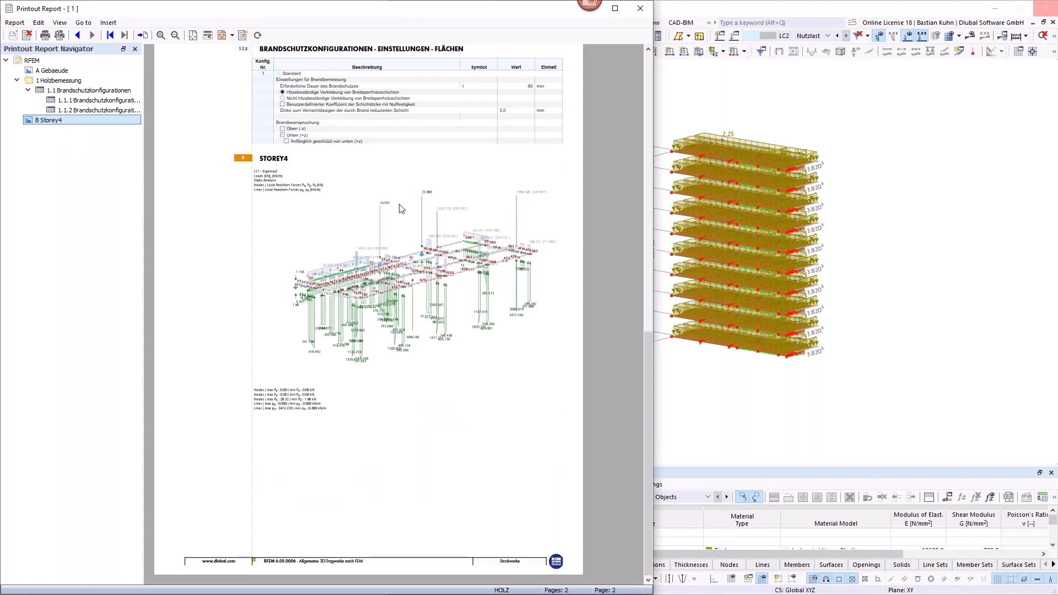
{"action": "right_click", "coordinate": [99, 123]}
{"action": "right_click", "coordinate": [340, 288]}
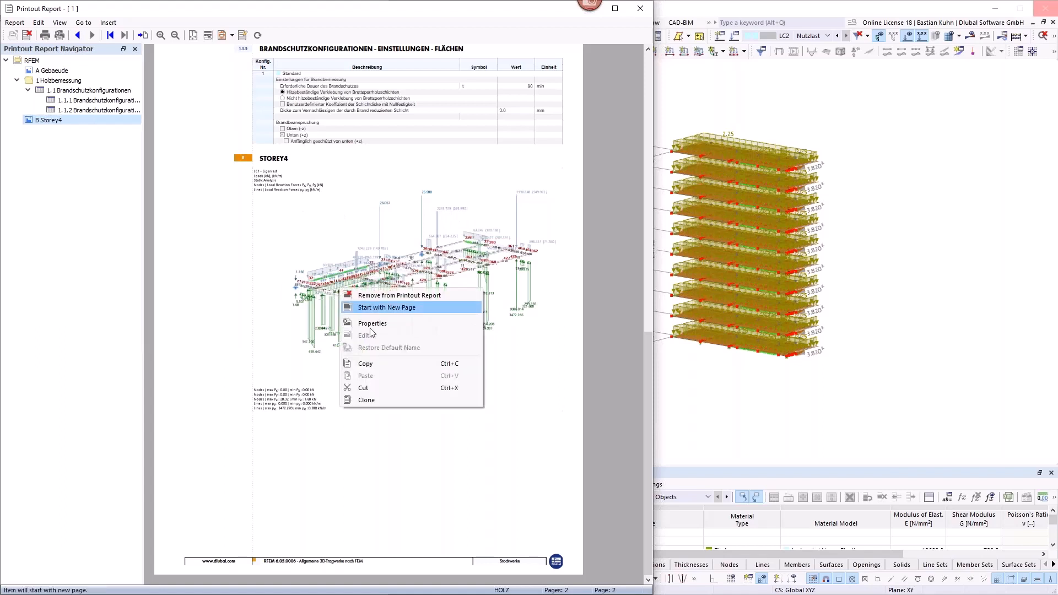
{"action": "left_click", "coordinate": [377, 323]}
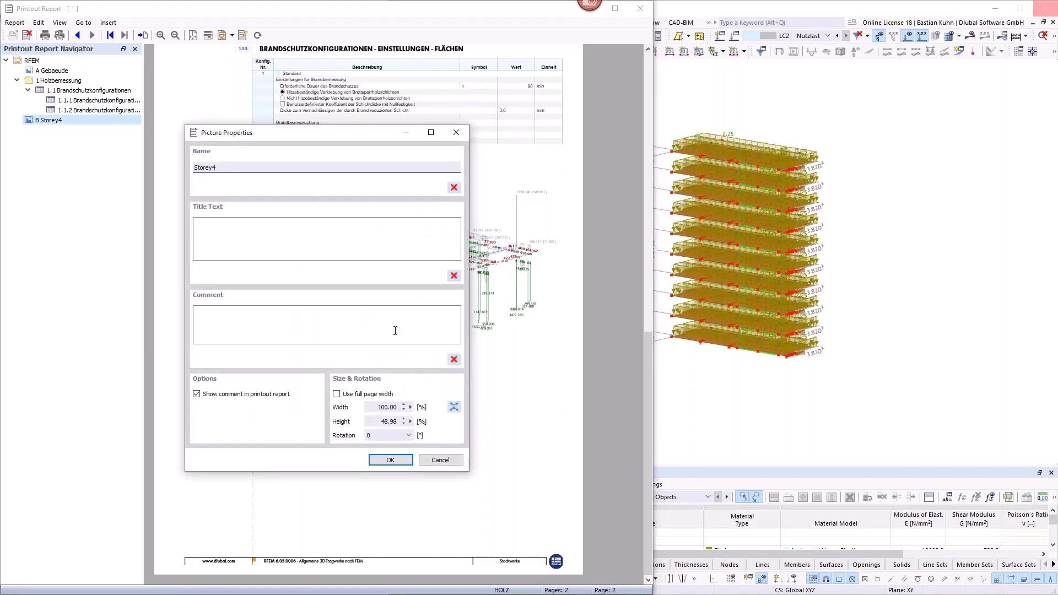
{"action": "left_click", "coordinate": [338, 395]}
{"action": "left_click", "coordinate": [391, 460]}
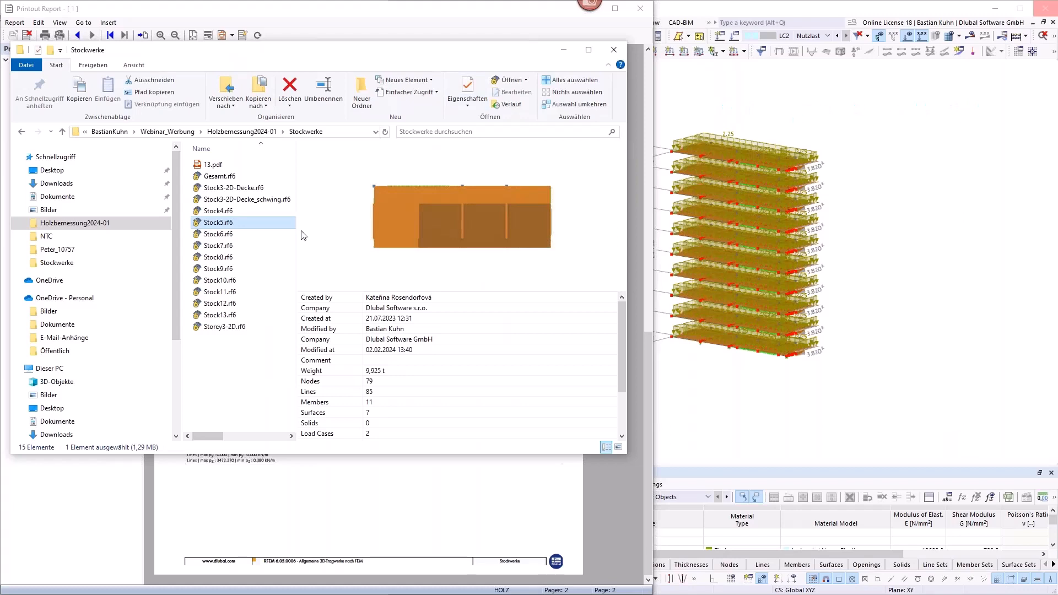
Step: Preview the load graphics on the page of 13.pdf in the Stockwerke folder
{"action": "left_click", "coordinate": [215, 165]}
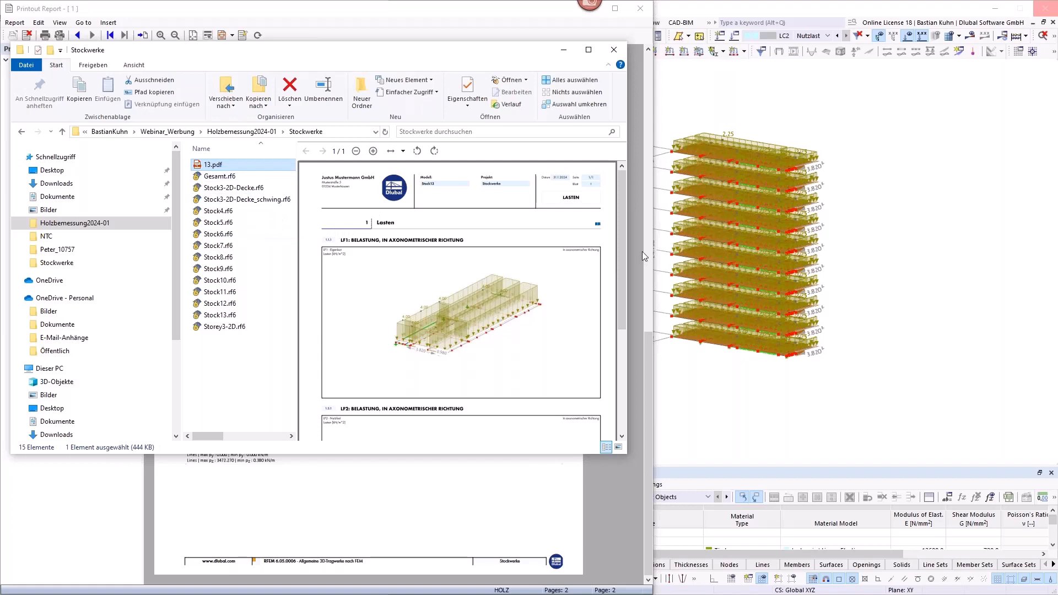
{"action": "scroll", "coordinate": [623, 236], "scroll_direction": "down", "scroll_amount": 3}
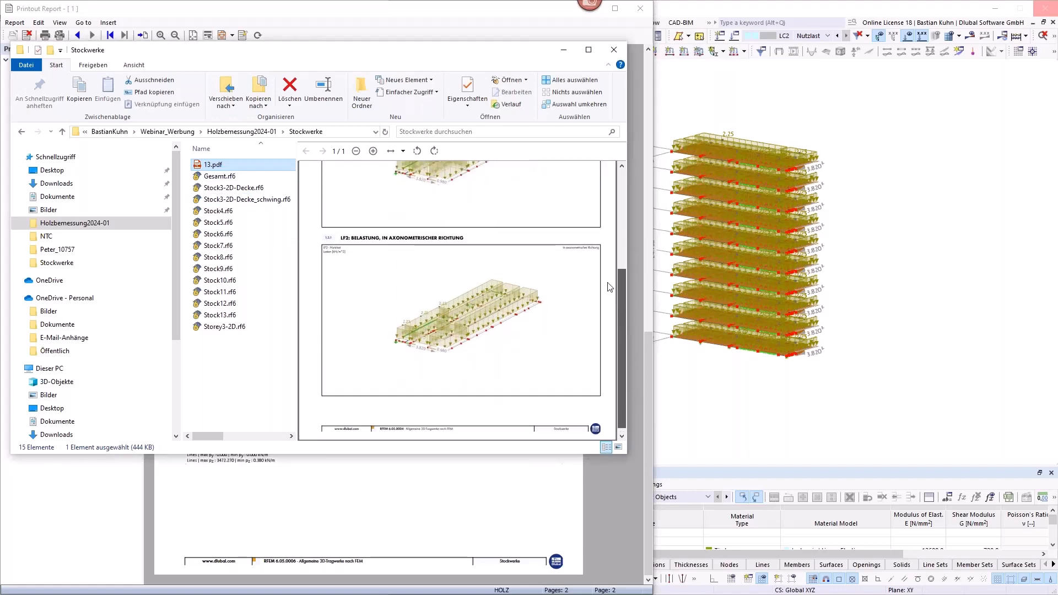
{"action": "scroll", "coordinate": [609, 287], "scroll_direction": "up", "scroll_amount": 5}
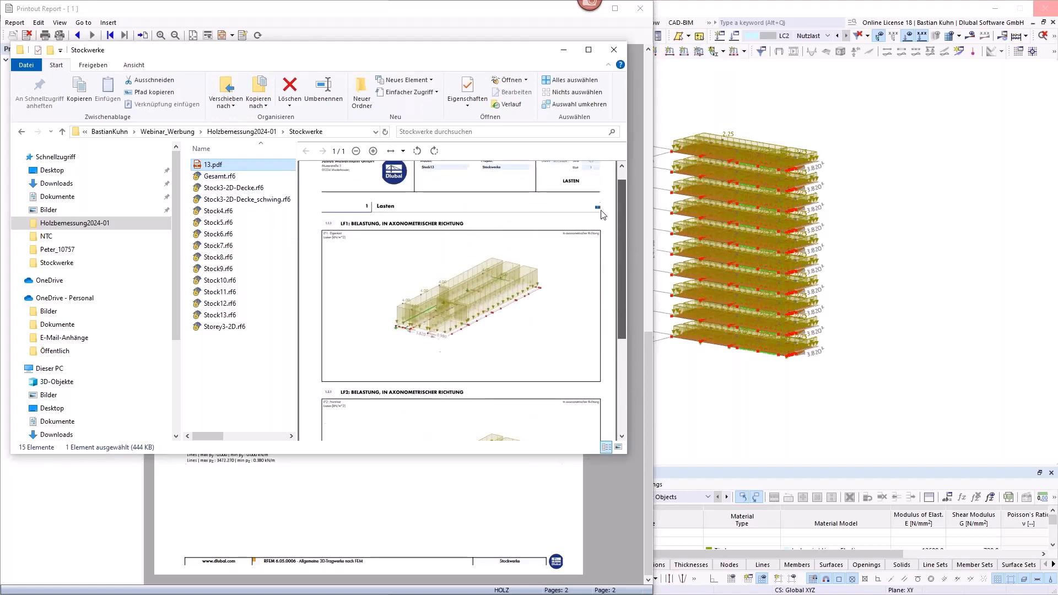
{"action": "left_click", "coordinate": [230, 317]}
{"action": "left_click", "coordinate": [223, 165]}
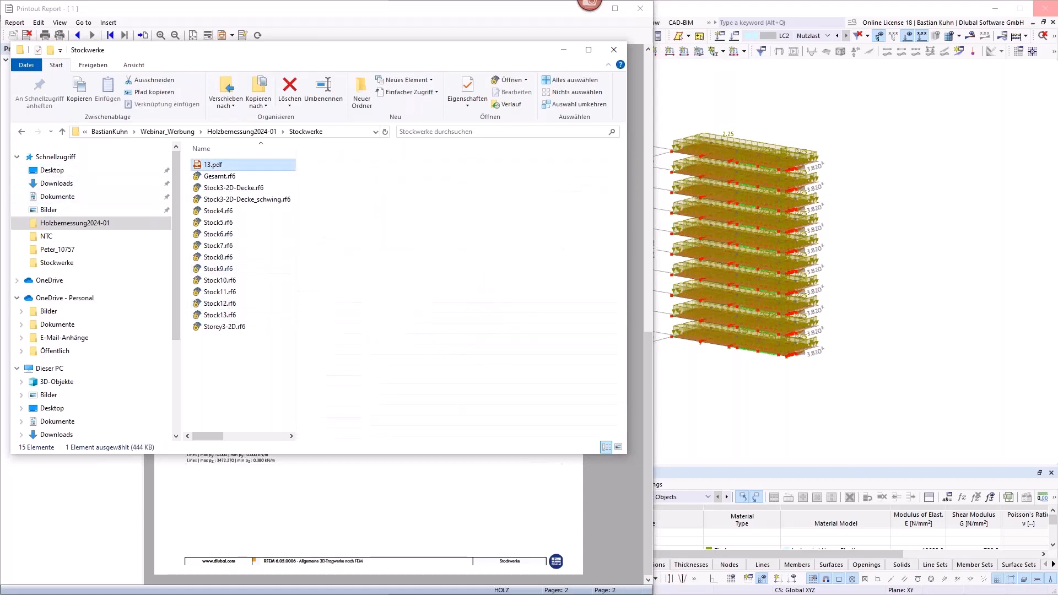
Step: Insert all pages of 13.pdf from the Stockwerke folder into the printout report and display the new chapter
{"action": "left_click_drag", "start_coordinate": [343, 49], "coordinate": [760, 95]}
{"action": "left_click", "coordinate": [108, 22]}
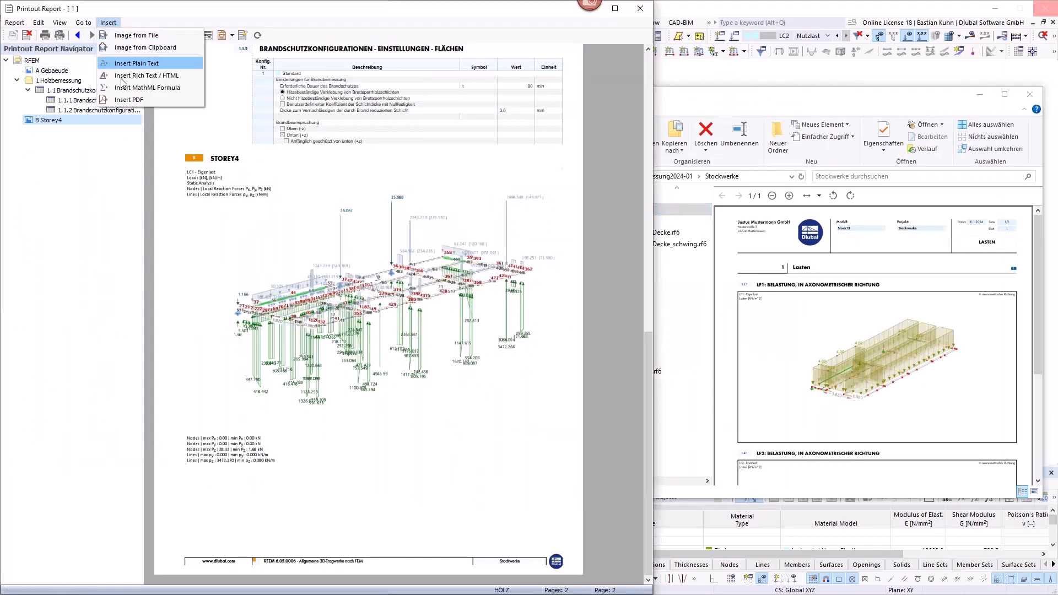
{"action": "left_click", "coordinate": [130, 100]}
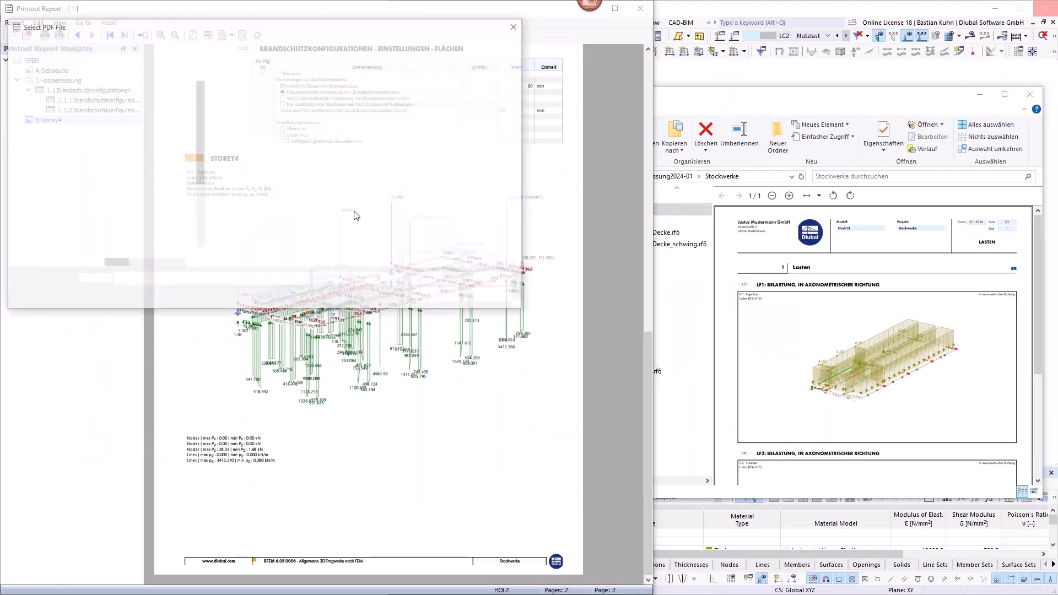
{"action": "left_click", "coordinate": [36, 104]}
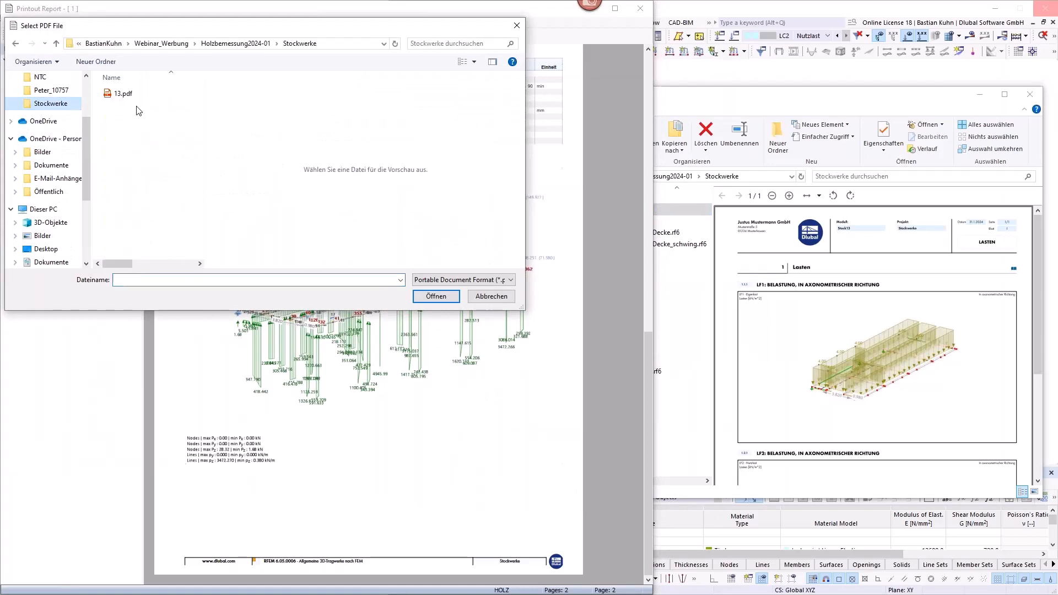
{"action": "left_click", "coordinate": [123, 95]}
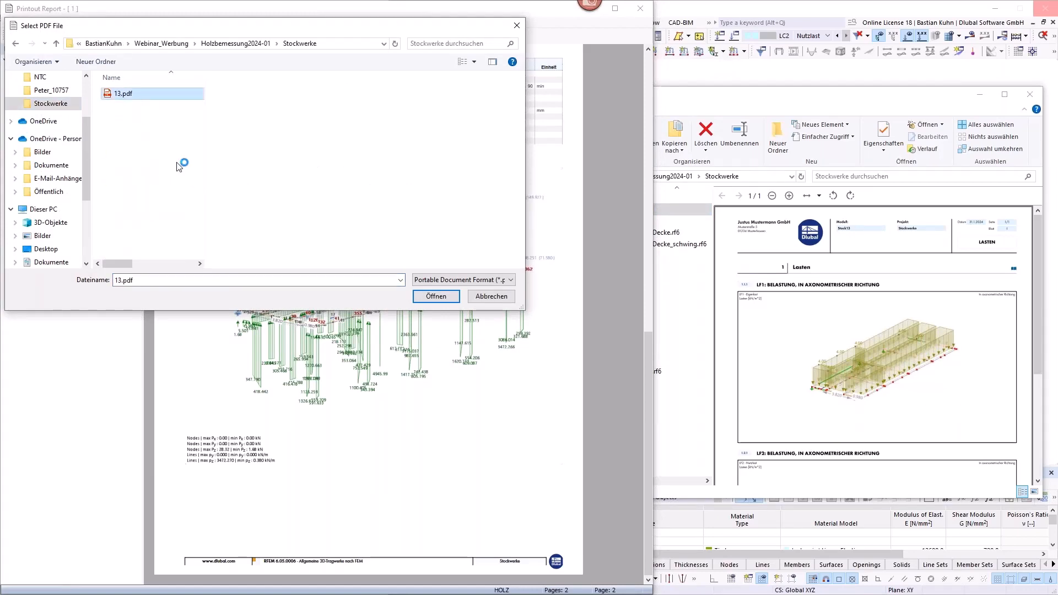
{"action": "left_click", "coordinate": [441, 297]}
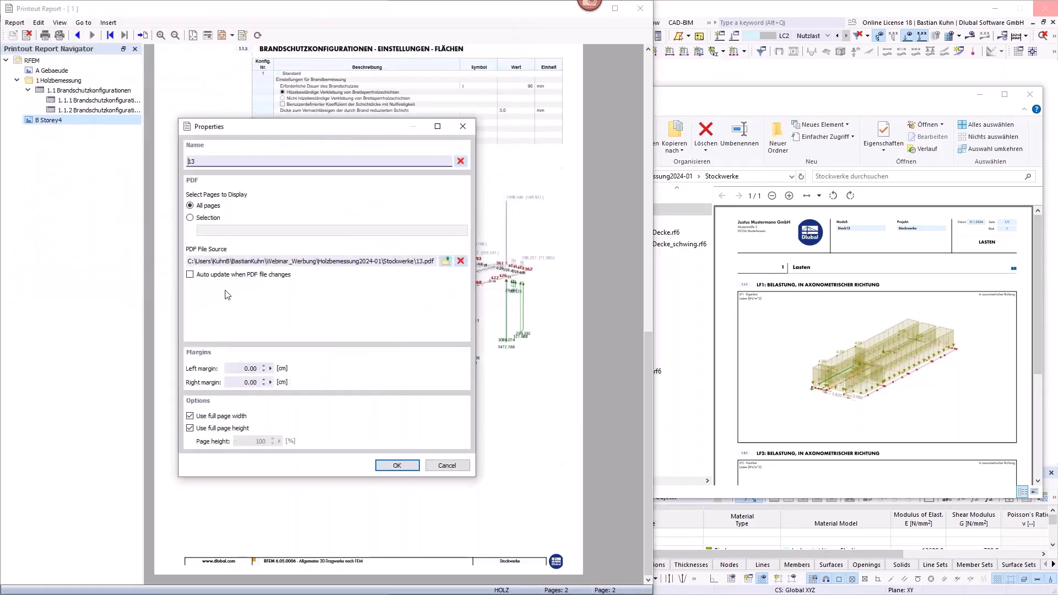
{"action": "left_click", "coordinate": [396, 465]}
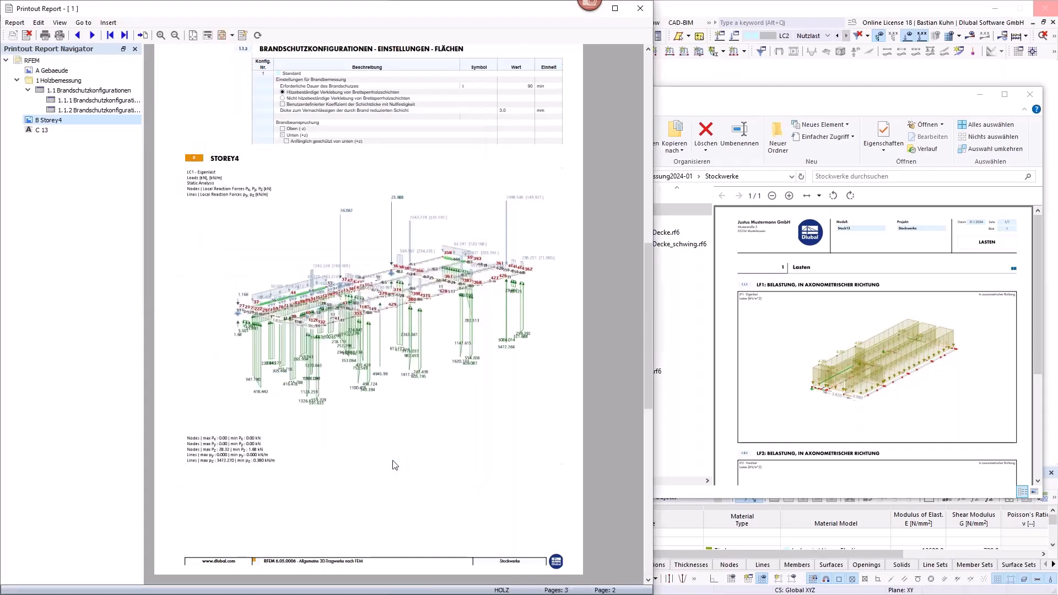
{"action": "left_click", "coordinate": [43, 130]}
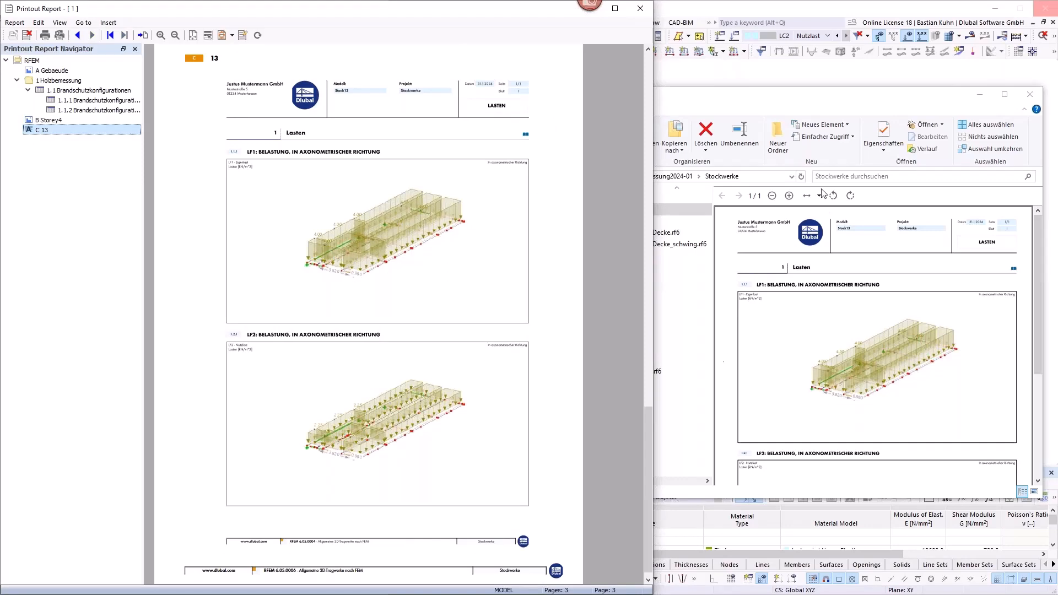
{"action": "left_click_drag", "start_coordinate": [852, 102], "coordinate": [881, 90]}
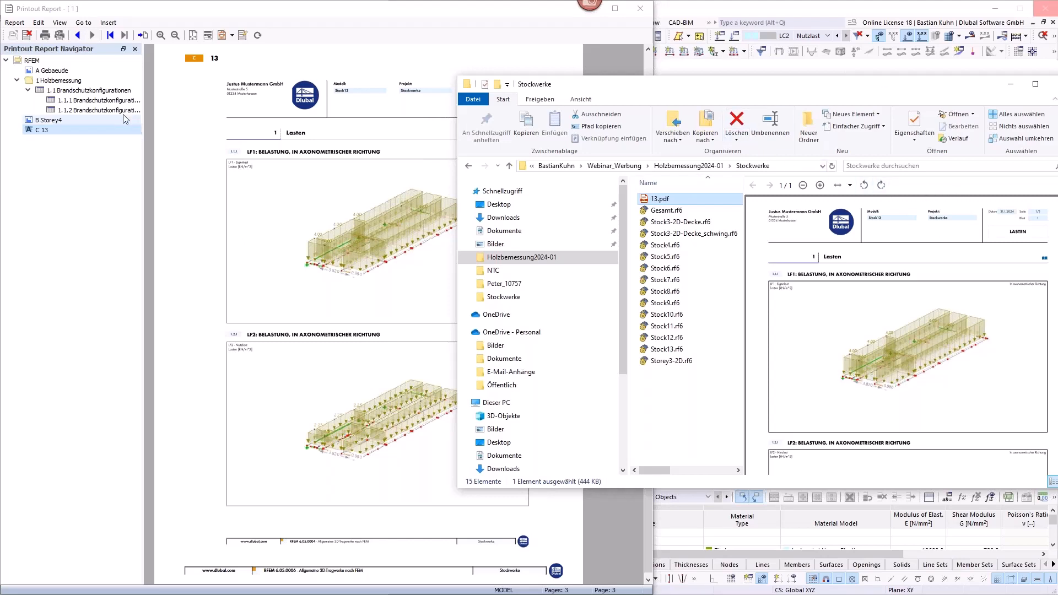
Step: Open the Brandschutzkonfigurationen chapter of the printout report for editing
{"action": "left_click", "coordinate": [104, 101]}
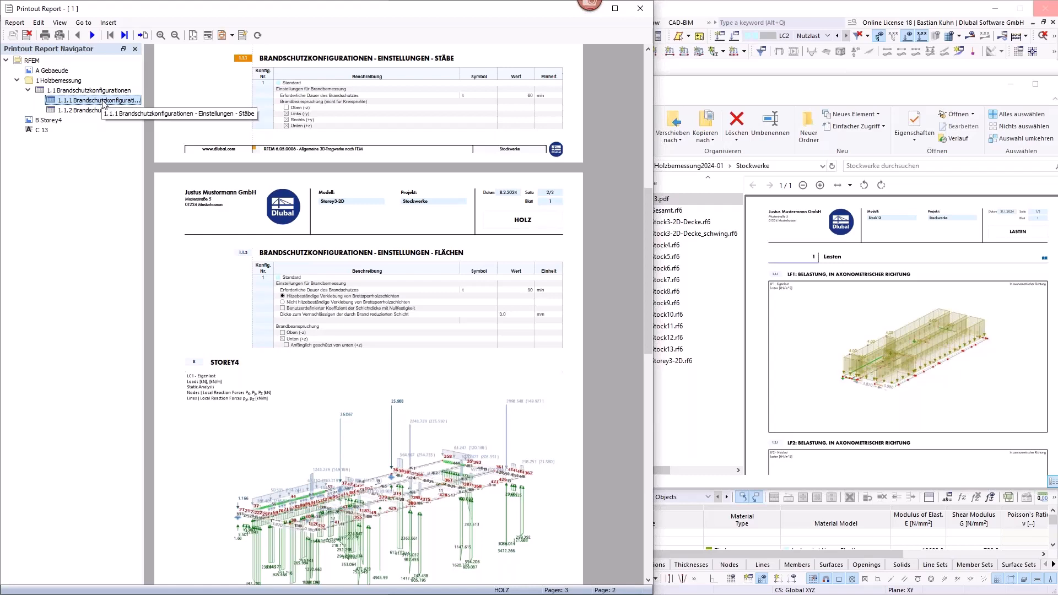
{"action": "left_click", "coordinate": [80, 91]}
{"action": "right_click", "coordinate": [79, 91]}
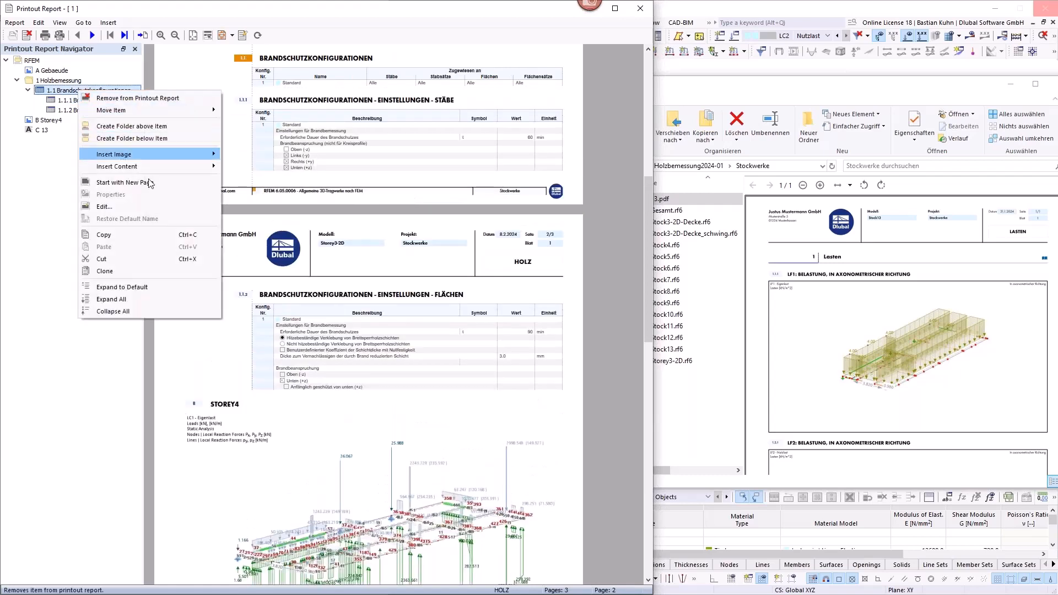
{"action": "left_click", "coordinate": [161, 206]}
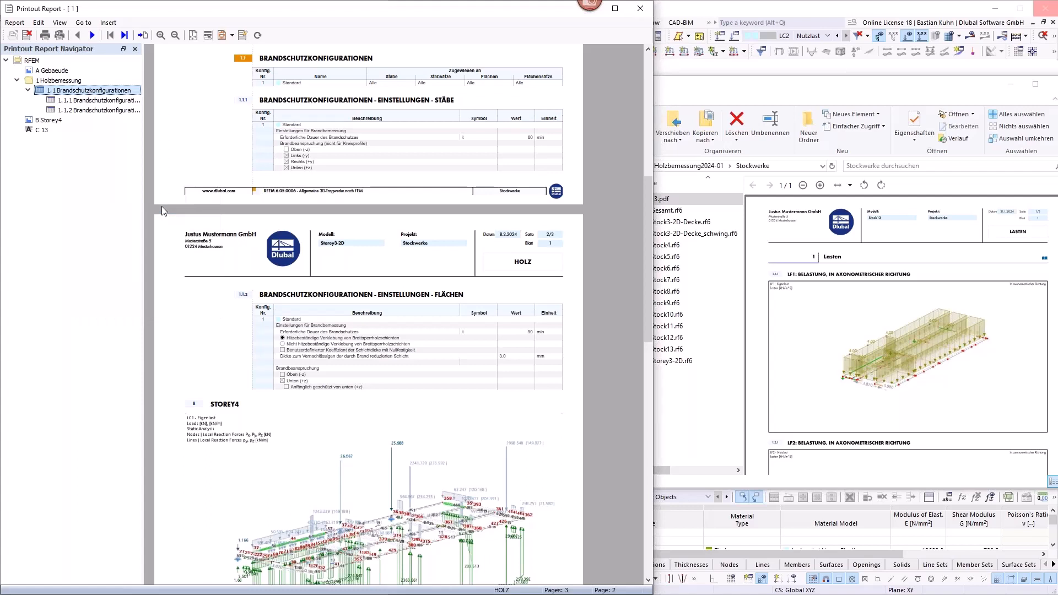
{"action": "right_click", "coordinate": [83, 91]}
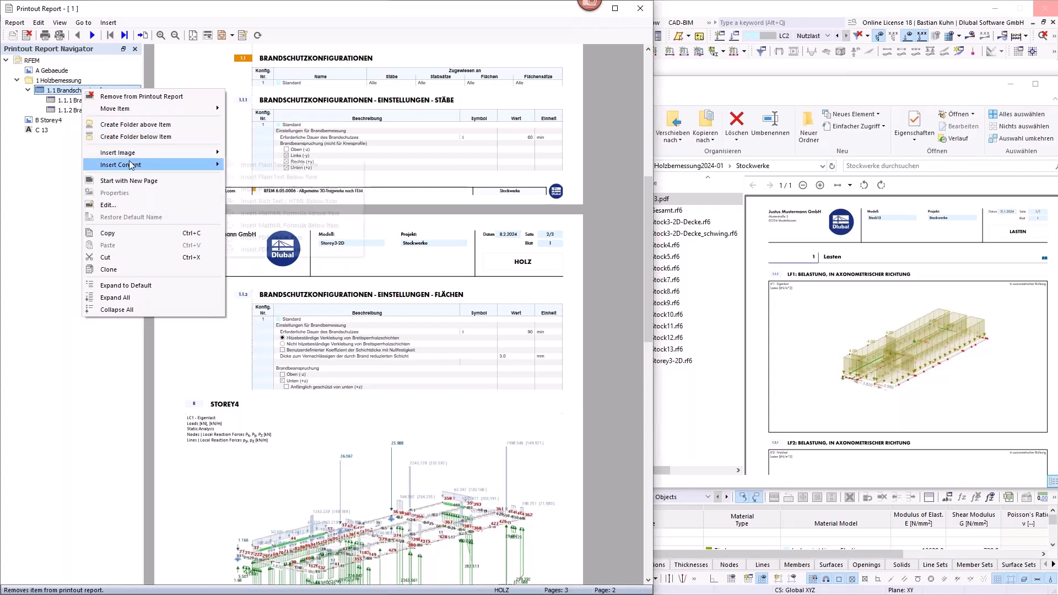
{"action": "mouse_move", "coordinate": [130, 165]}
{"action": "left_click", "coordinate": [313, 103]}
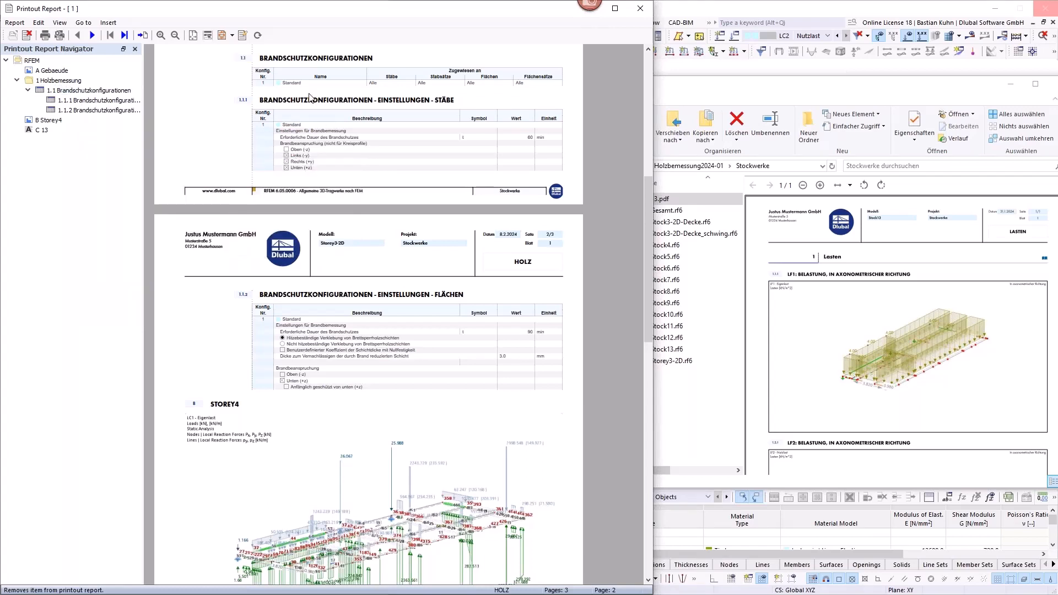
{"action": "scroll", "coordinate": [338, 120], "scroll_direction": "up", "scroll_amount": 1}
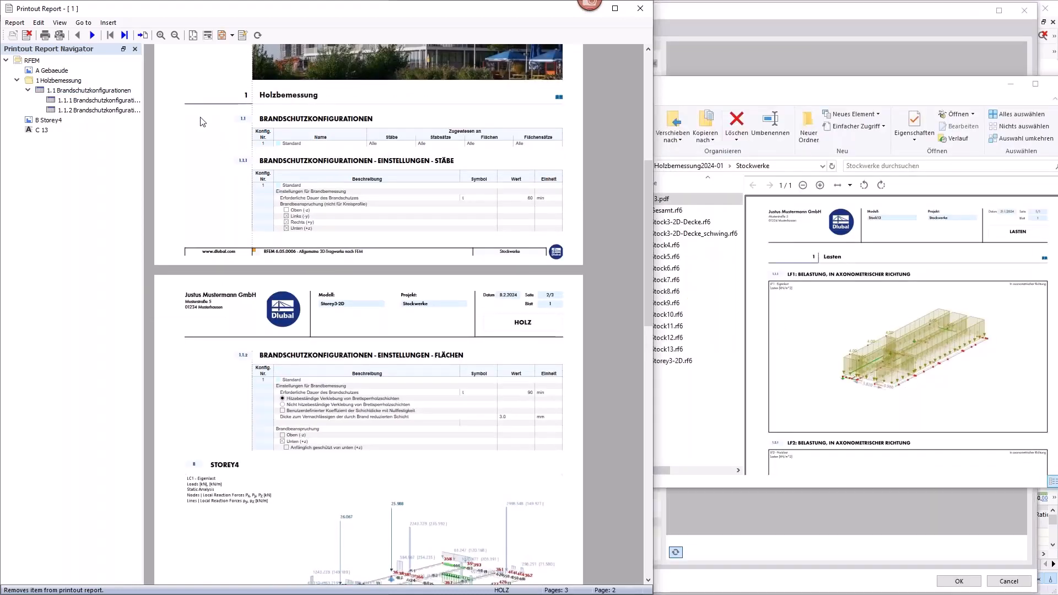
Step: Set the language of the printout report to English and look through the pages as the report regenerates
{"action": "left_click", "coordinate": [64, 23]}
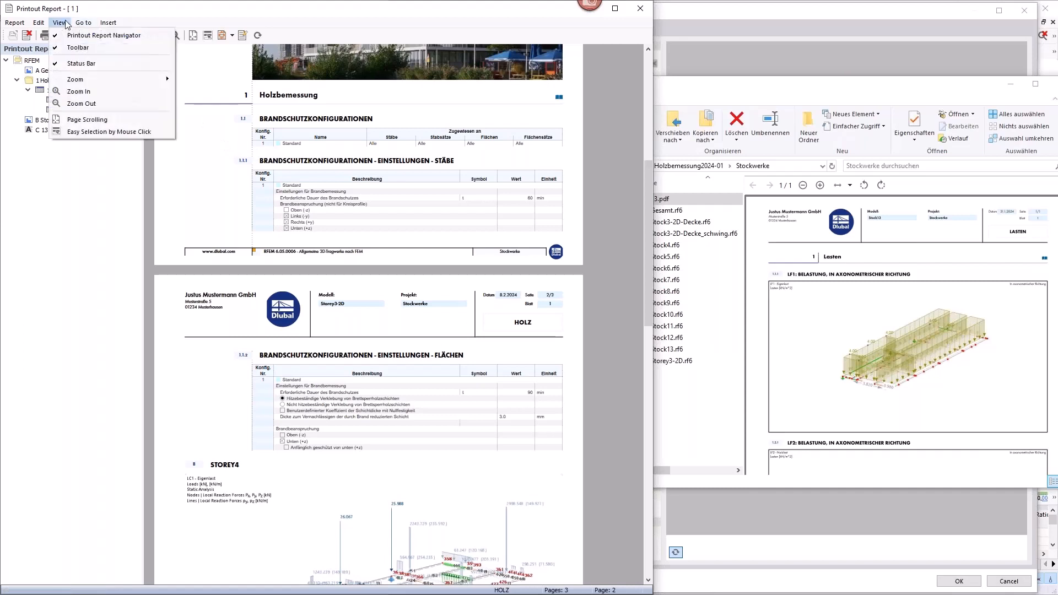
{"action": "mouse_move", "coordinate": [82, 26]}
{"action": "mouse_move", "coordinate": [42, 25]}
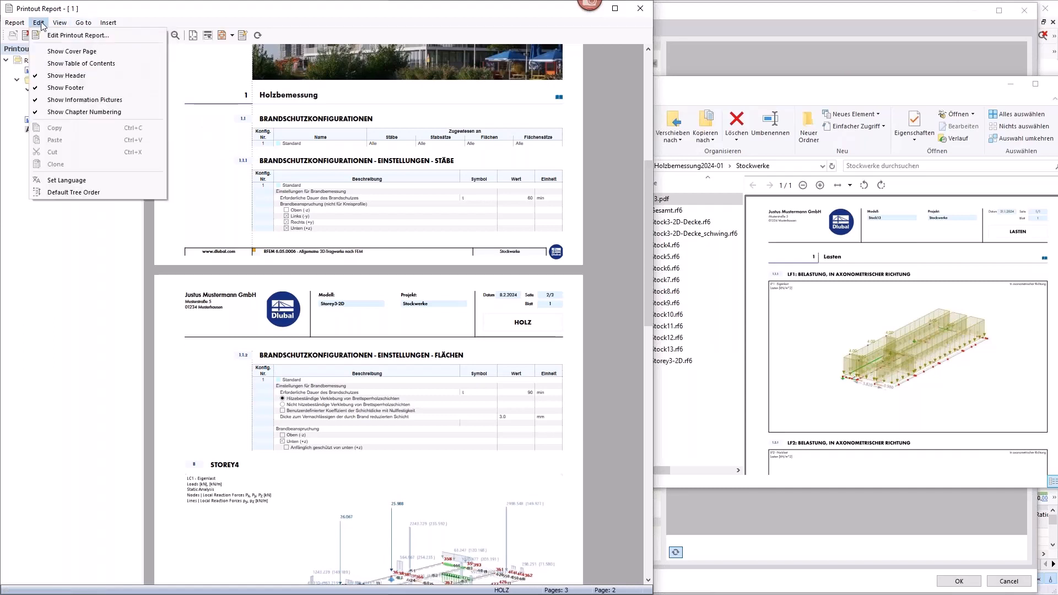
{"action": "left_click", "coordinate": [74, 179]}
{"action": "left_click", "coordinate": [271, 224]}
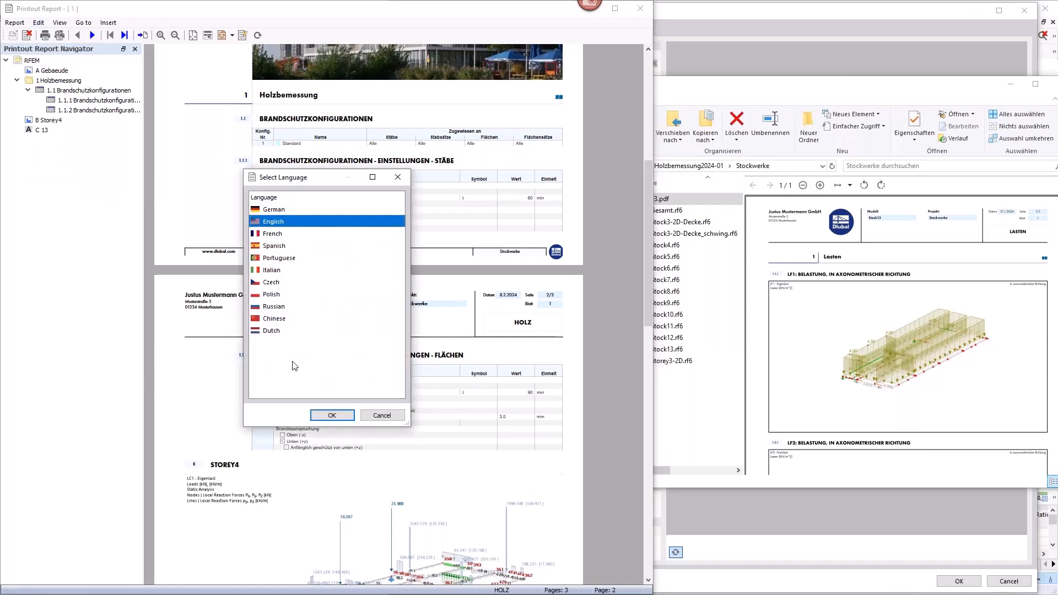
{"action": "left_click", "coordinate": [324, 417]}
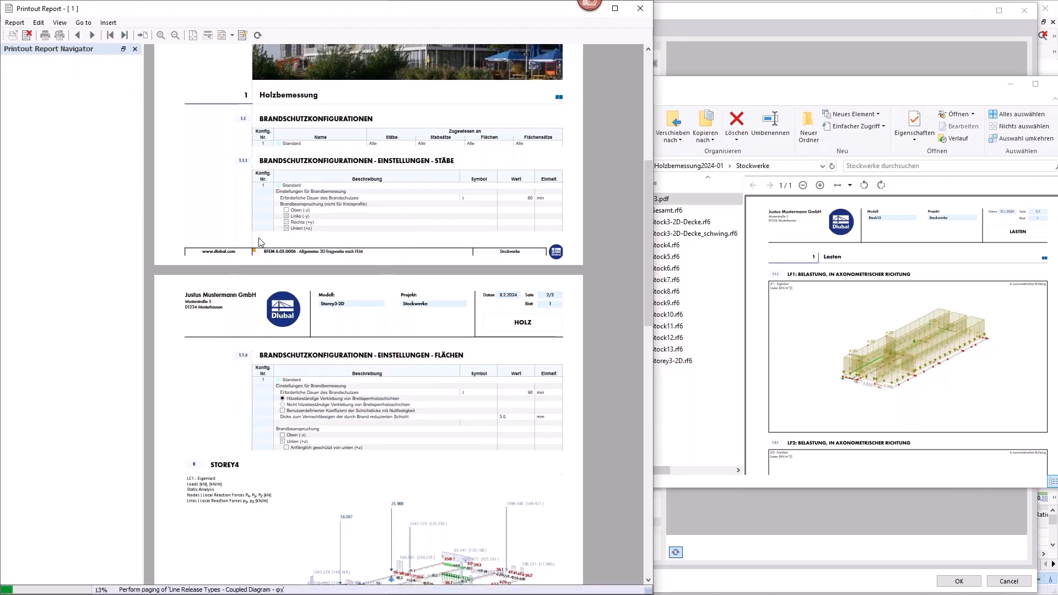
{"action": "scroll", "coordinate": [259, 242], "scroll_direction": "up", "scroll_amount": 7}
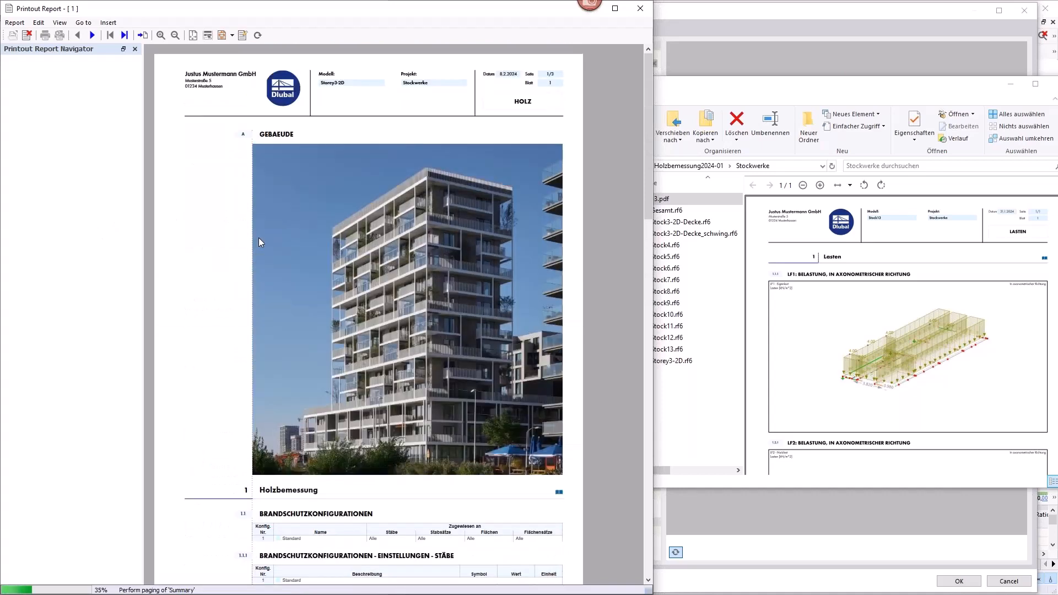
{"action": "scroll", "coordinate": [261, 243], "scroll_direction": "down", "scroll_amount": 11}
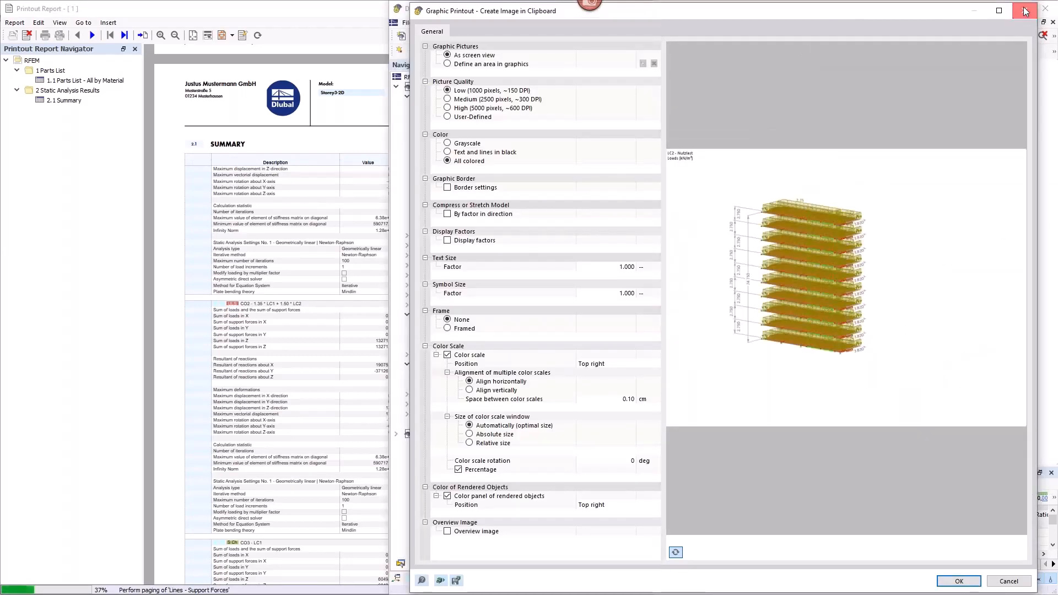
Step: Return to the Storey3-2D model, list the timber design ratios on members and hide the design check results on surfaces
{"action": "left_click", "coordinate": [1023, 20]}
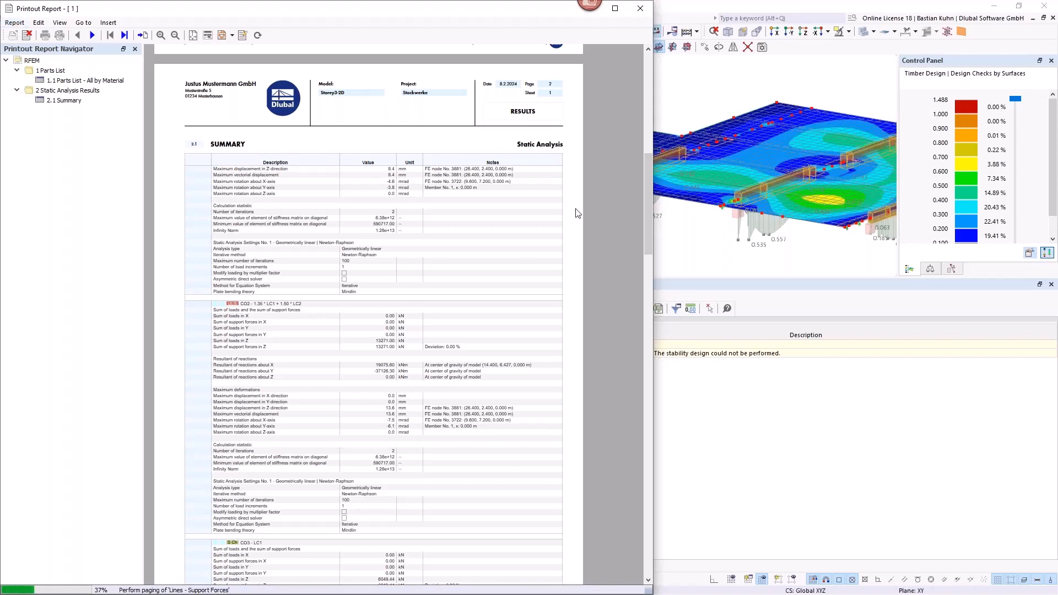
{"action": "left_click", "coordinate": [683, 245]}
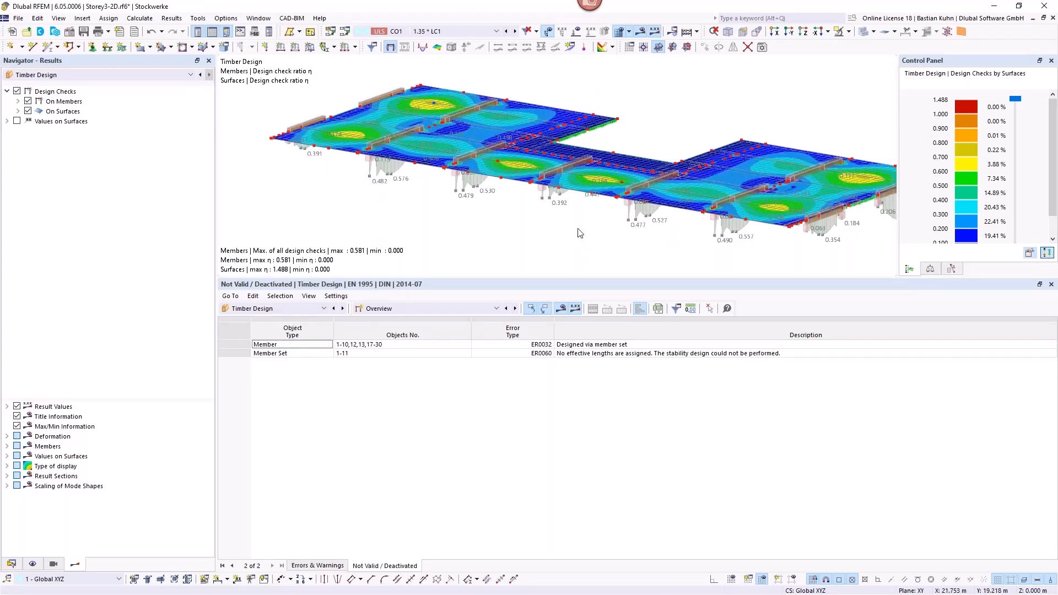
{"action": "scroll", "coordinate": [583, 232], "scroll_direction": "down", "scroll_amount": 2}
{"action": "middle_click_drag", "start_coordinate": [520, 227], "coordinate": [628, 233], "text": "ctrl"}
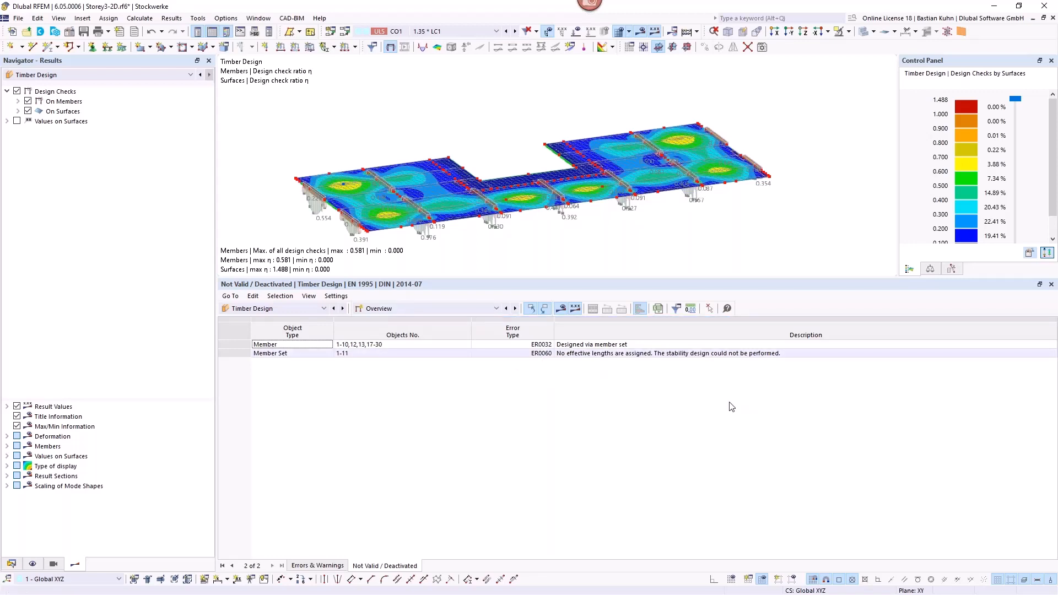
{"action": "left_click", "coordinate": [516, 309]}
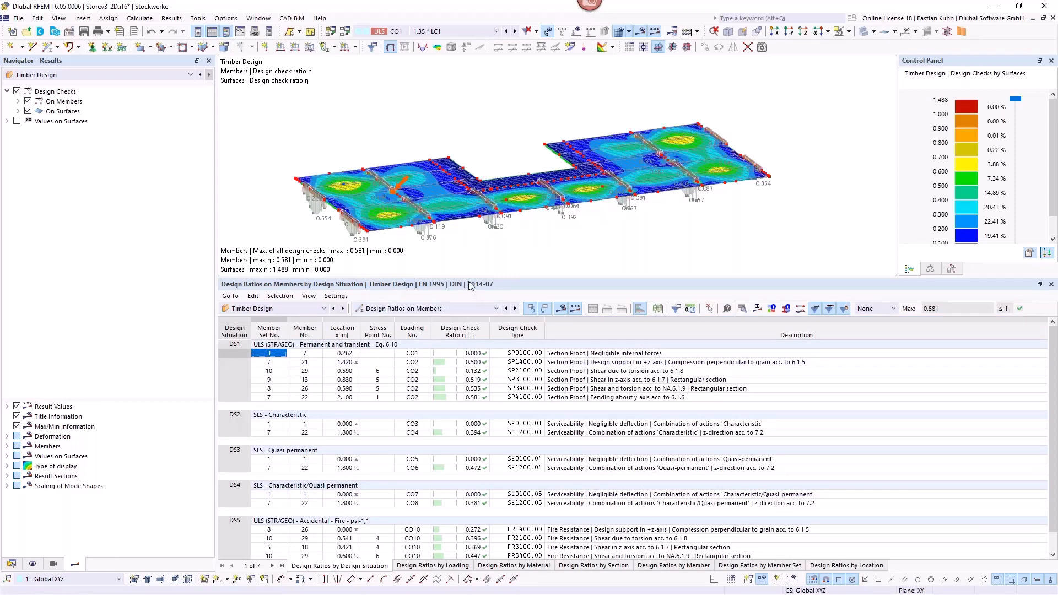
{"action": "left_click", "coordinate": [28, 110]}
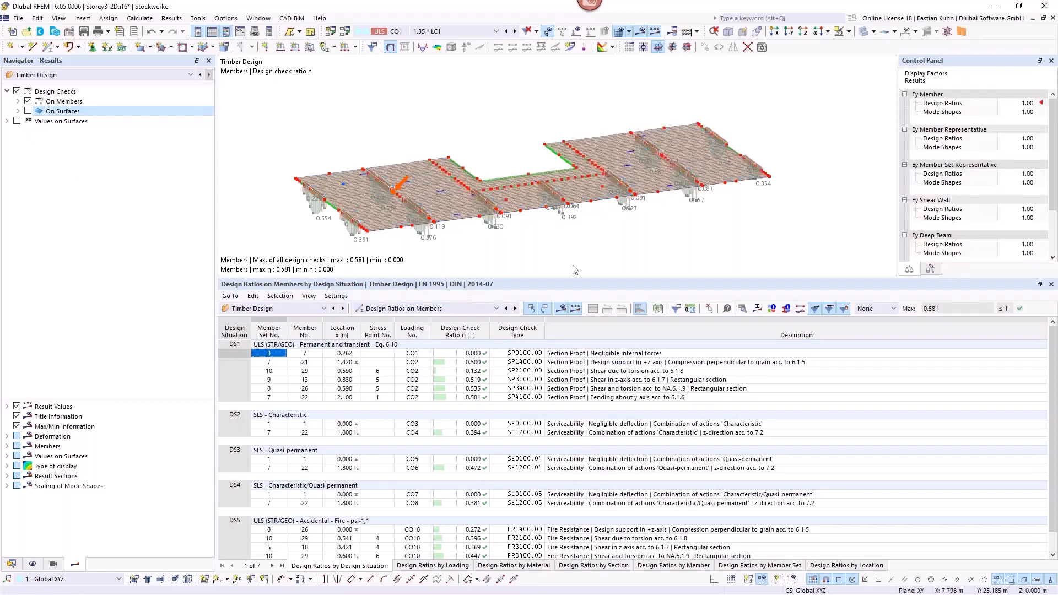
{"action": "mouse_move", "coordinate": [583, 236]}
{"action": "middle_mouse_down", "text": "ctrl"}
{"action": "mouse_move", "coordinate": [654, 200]}
{"action": "mouse_move", "coordinate": [548, 238]}
{"action": "mouse_move", "coordinate": [599, 237]}
{"action": "middle_mouse_up", "text": "ctrl"}
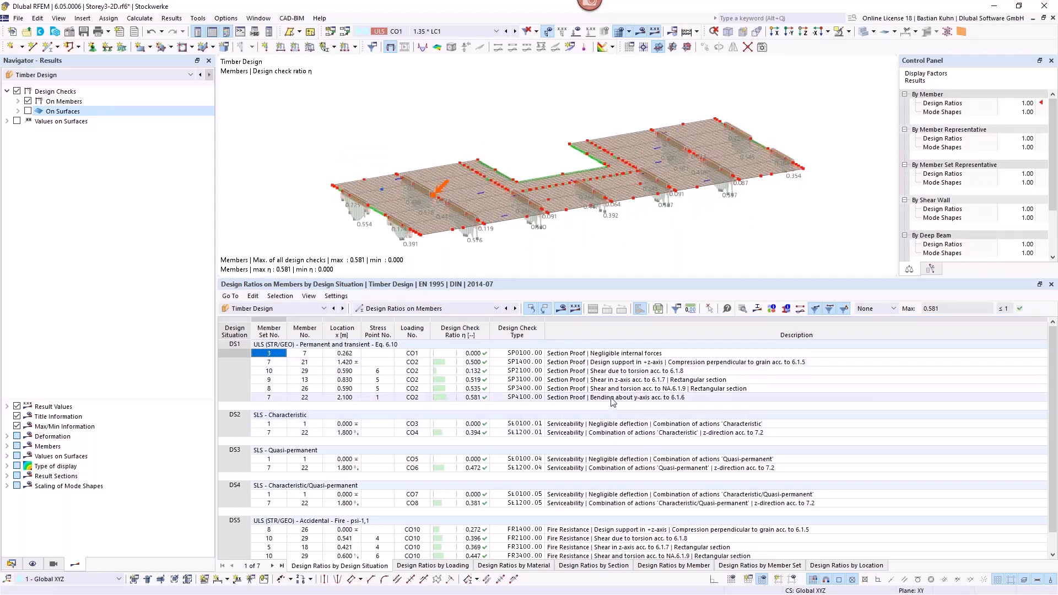
Step: Locate the DS1 bending check about the y-axis and examine the design check details for compression perpendicular to grain, SP1400
{"action": "left_click", "coordinate": [569, 399]}
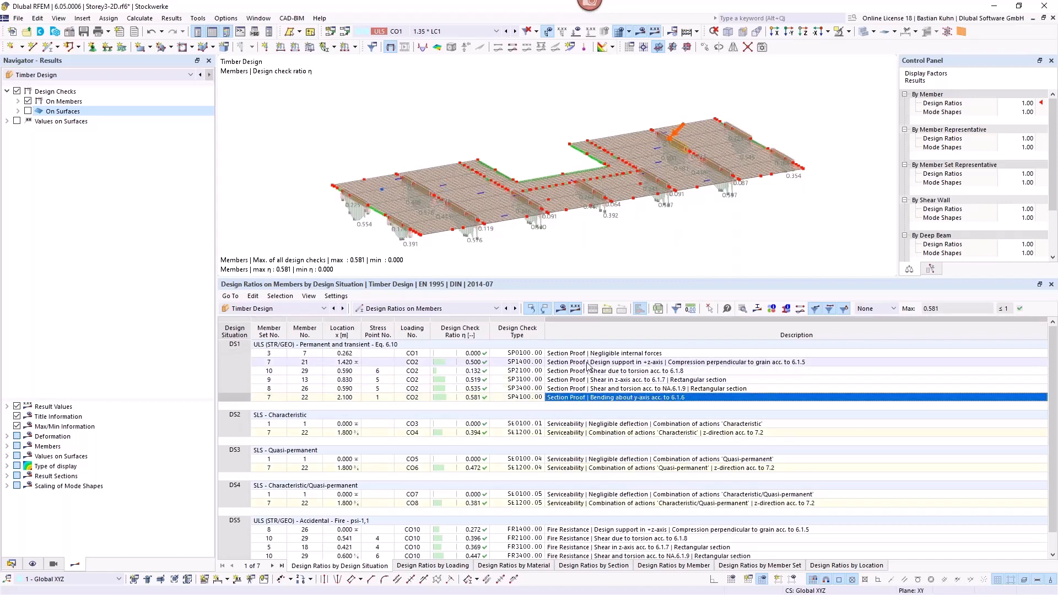
{"action": "left_click", "coordinate": [660, 364]}
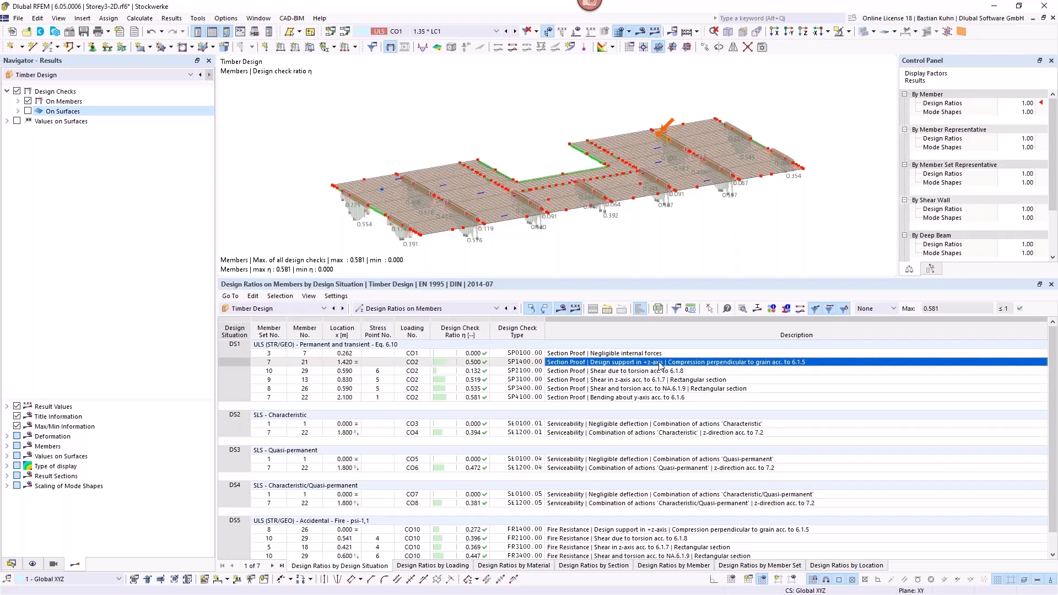
{"action": "double_click", "coordinate": [660, 365]}
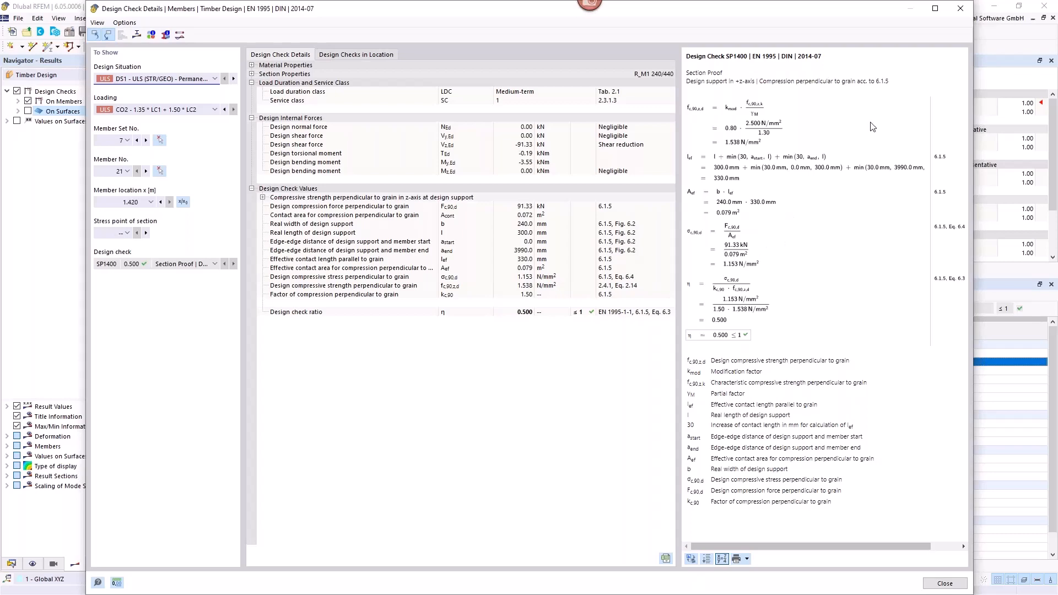
{"action": "left_click", "coordinate": [961, 9]}
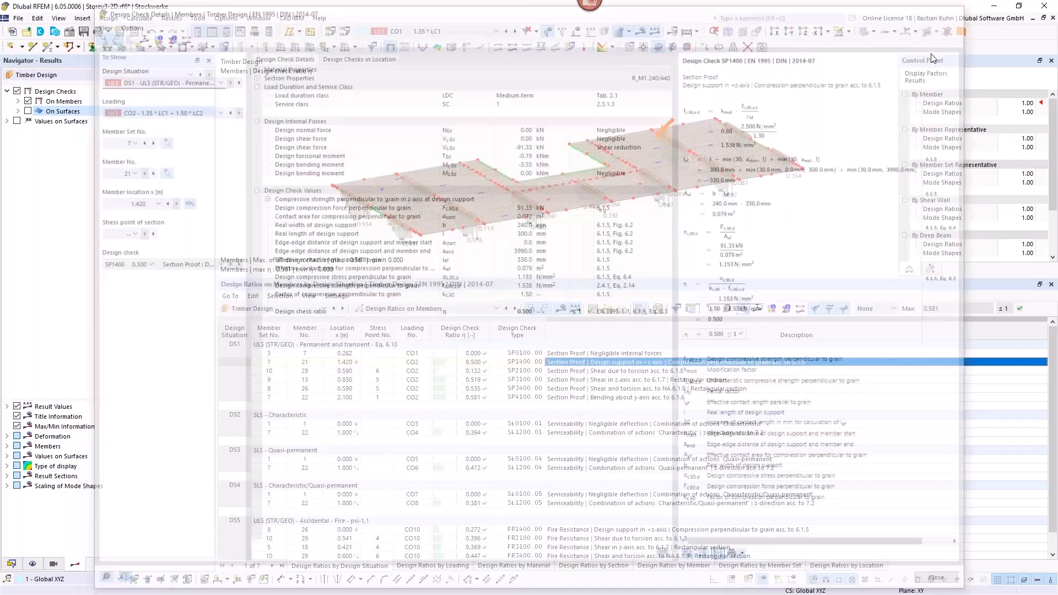
Step: Locate the z-direction serviceability checks of member set 7 for design situations DS2, DS3 and DS4 in the model
{"action": "left_click", "coordinate": [571, 433]}
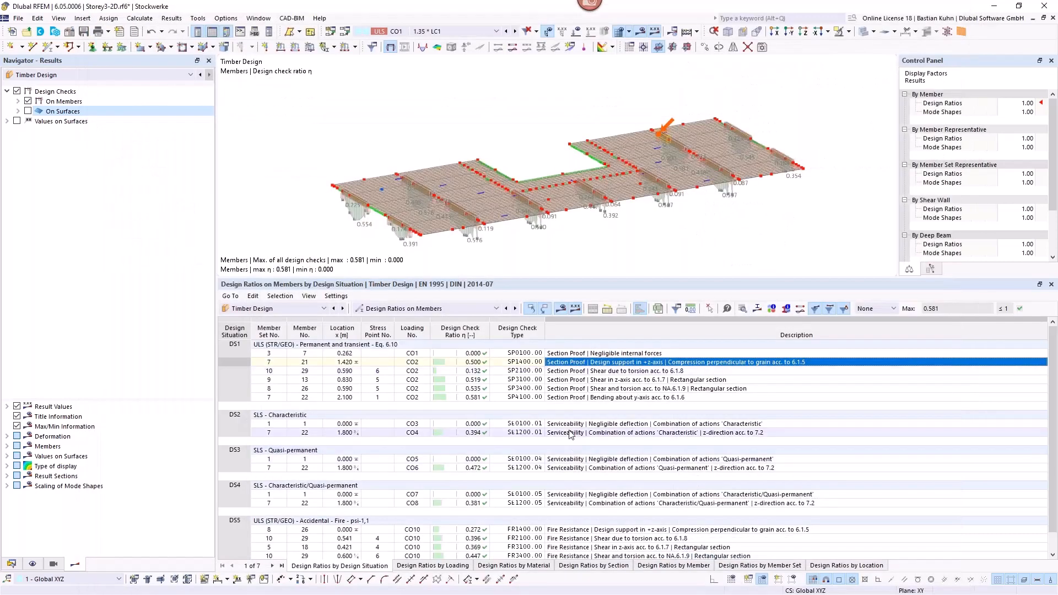
{"action": "left_click", "coordinate": [578, 469]}
{"action": "scroll", "coordinate": [578, 470], "scroll_direction": "down", "scroll_amount": 1}
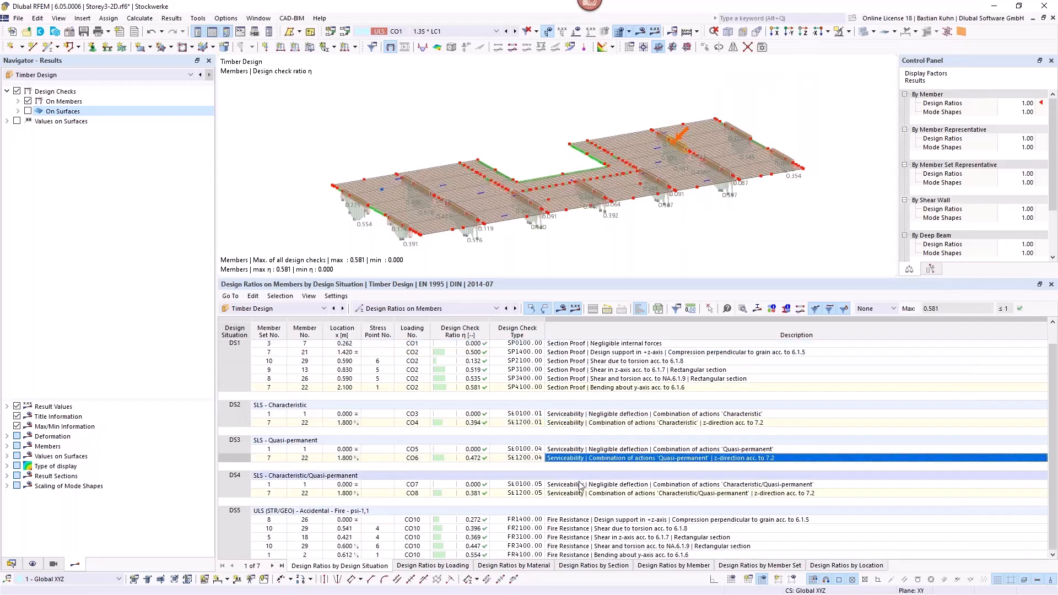
{"action": "left_click", "coordinate": [585, 494]}
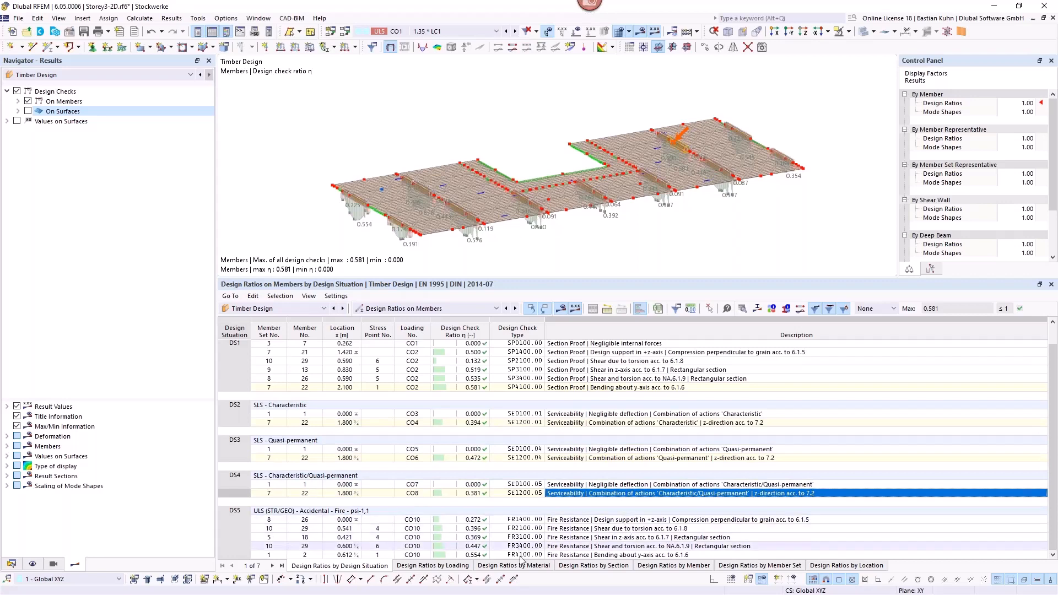
Step: Examine the details of fire resistance bending check FR4100, comparing the original section properties with those of the reduced section
{"action": "left_click", "coordinate": [565, 555]}
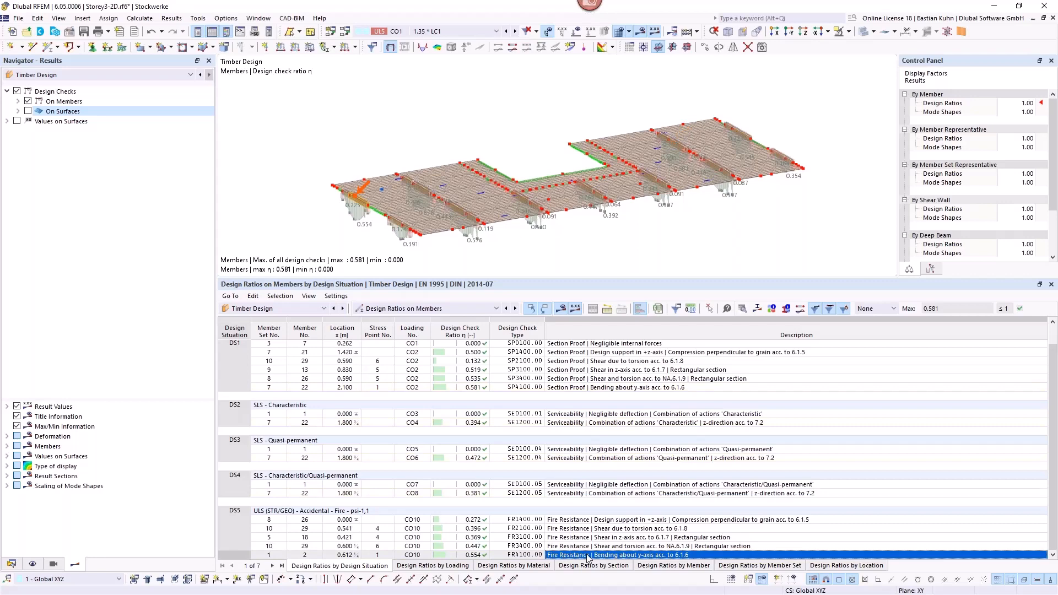
{"action": "double_click", "coordinate": [588, 555]}
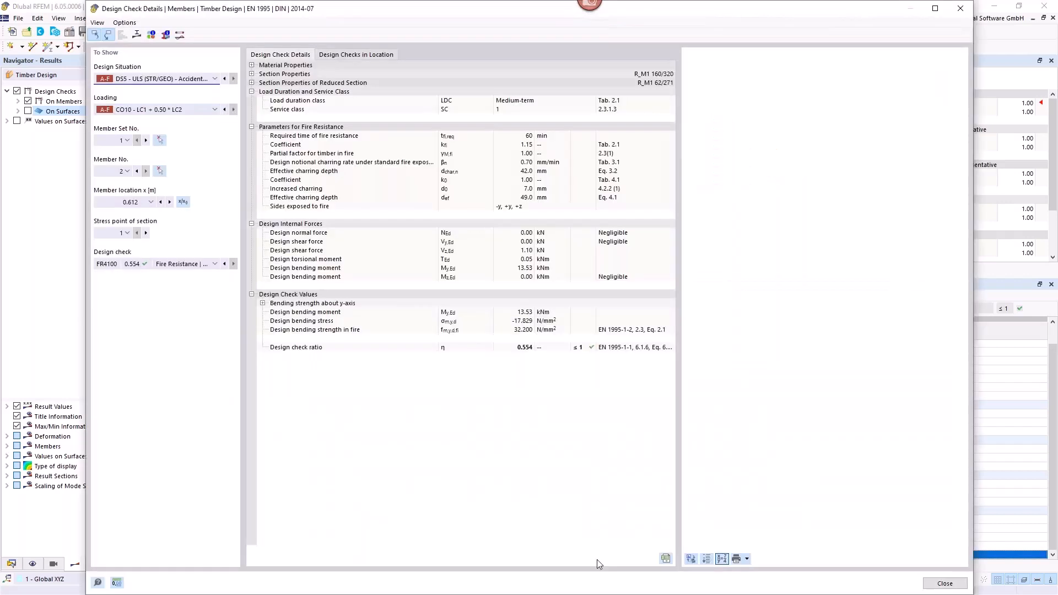
{"action": "left_click", "coordinate": [251, 82]}
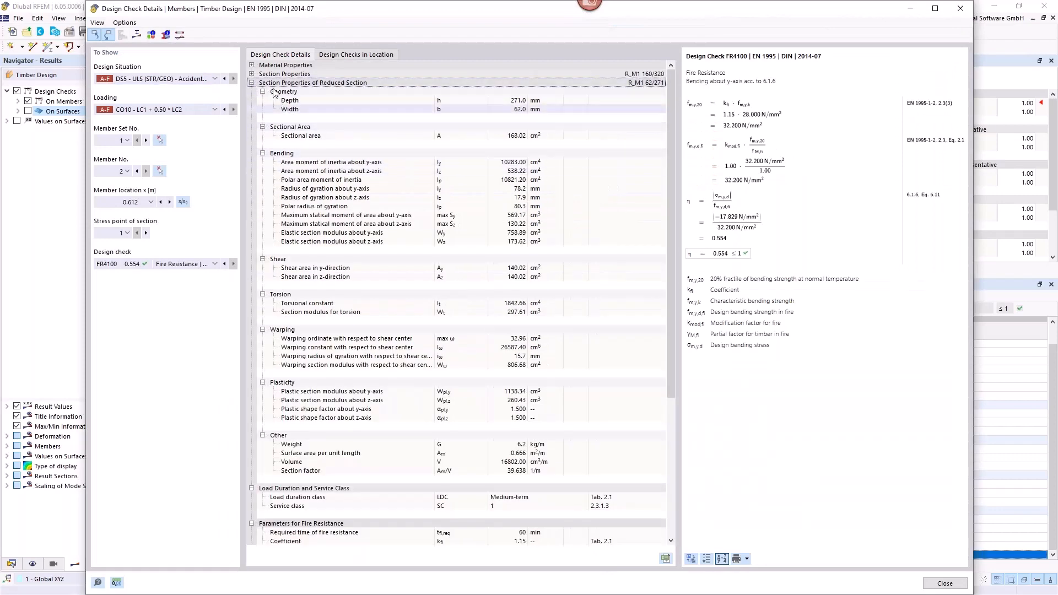
{"action": "left_click", "coordinate": [252, 73]}
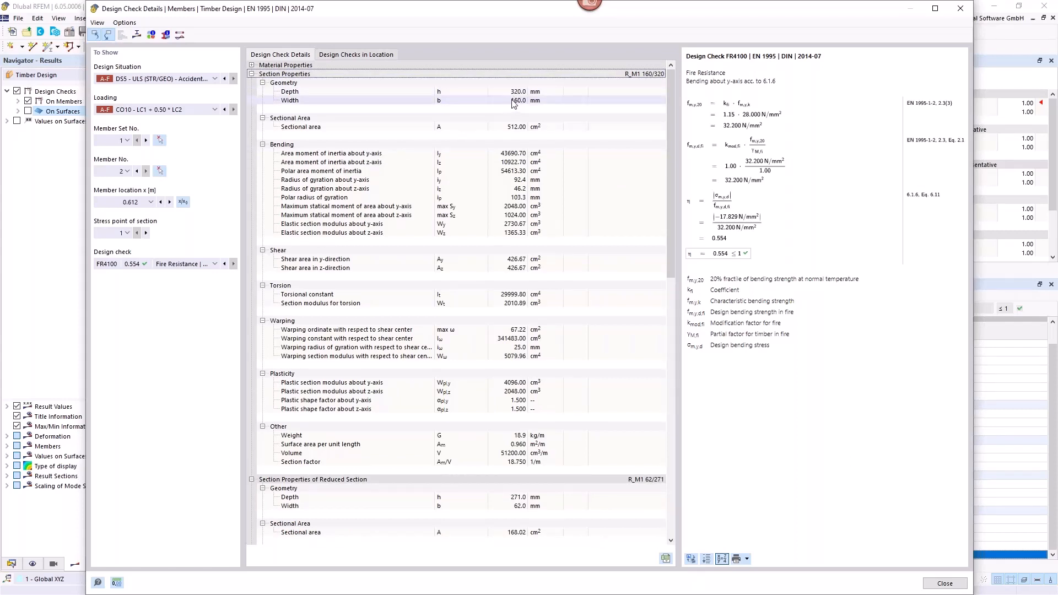
{"action": "scroll", "coordinate": [537, 231], "scroll_direction": "down", "scroll_amount": 5}
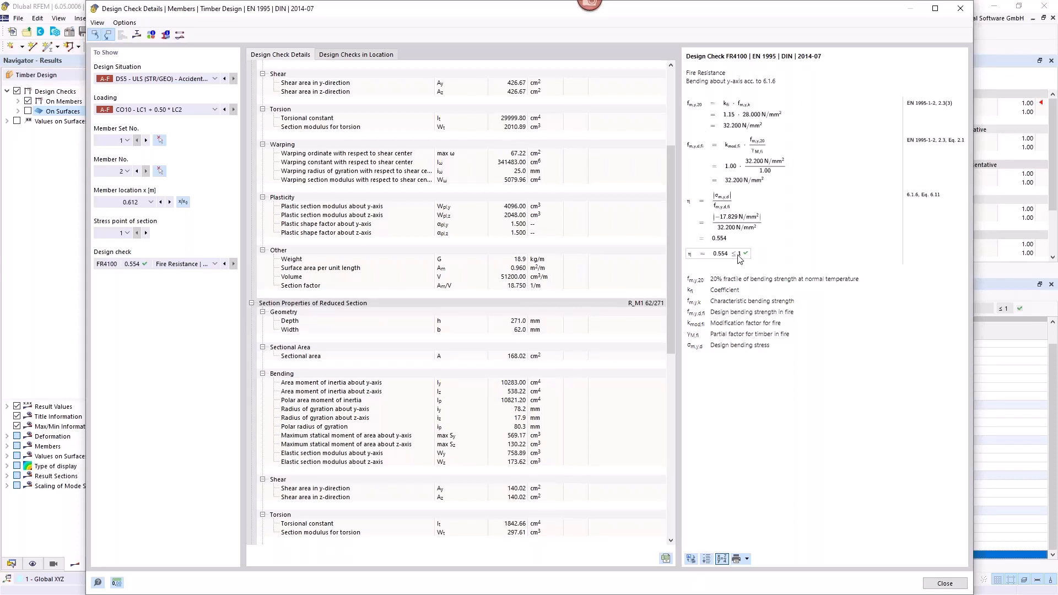
{"action": "left_click", "coordinate": [962, 9]}
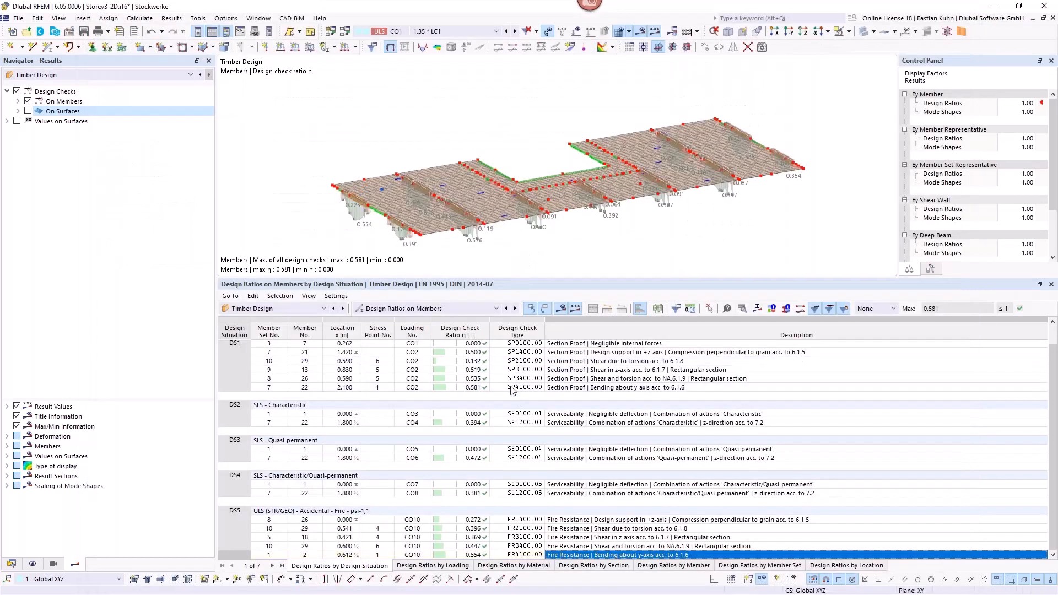
Step: List the timber design ratios on surfaces and locate the DS5 fire design check for bending along grain on surface 11
{"action": "left_click", "coordinate": [514, 308]}
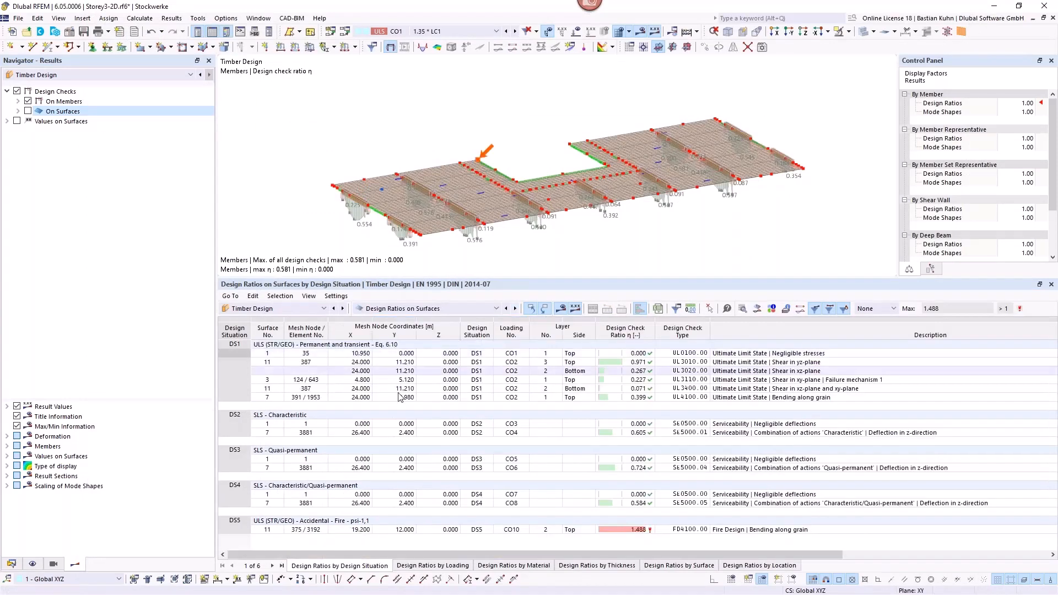
{"action": "left_click", "coordinate": [741, 530]}
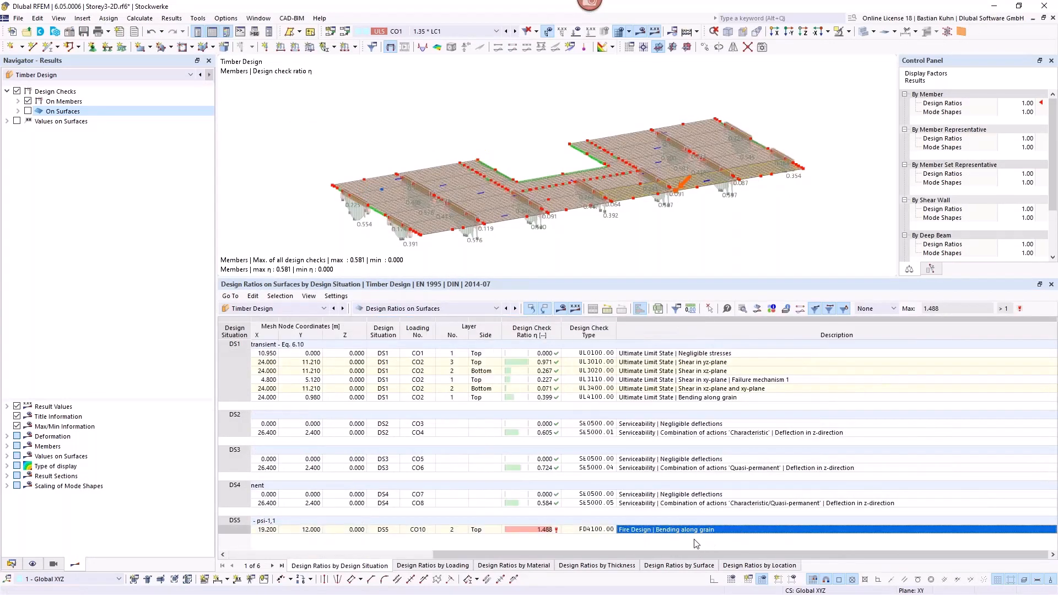
{"action": "left_click_drag", "start_coordinate": [634, 555], "coordinate": [434, 555]}
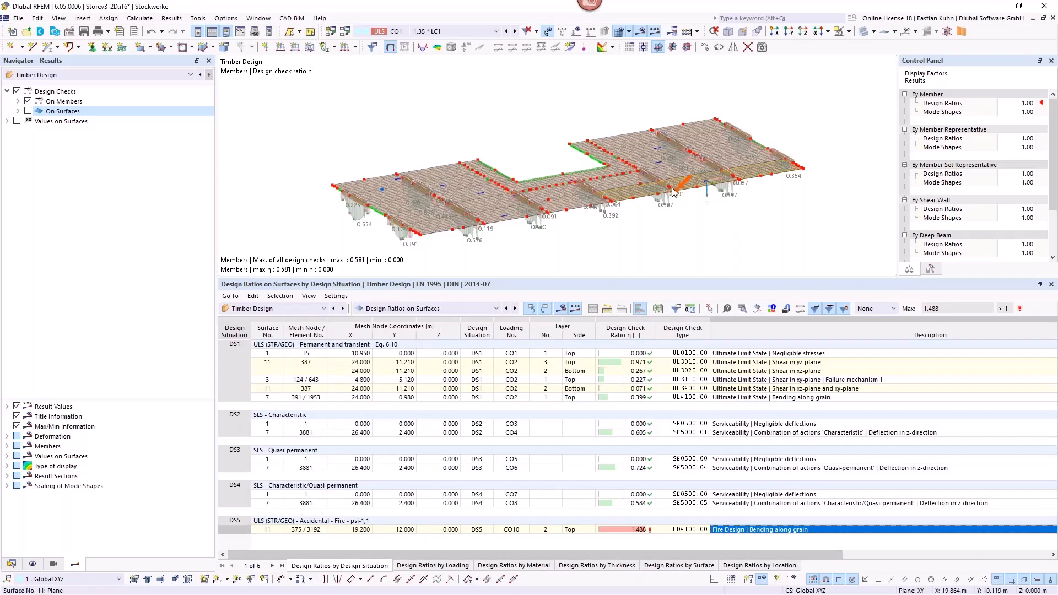
{"action": "scroll", "coordinate": [680, 193], "scroll_direction": "up", "scroll_amount": 4}
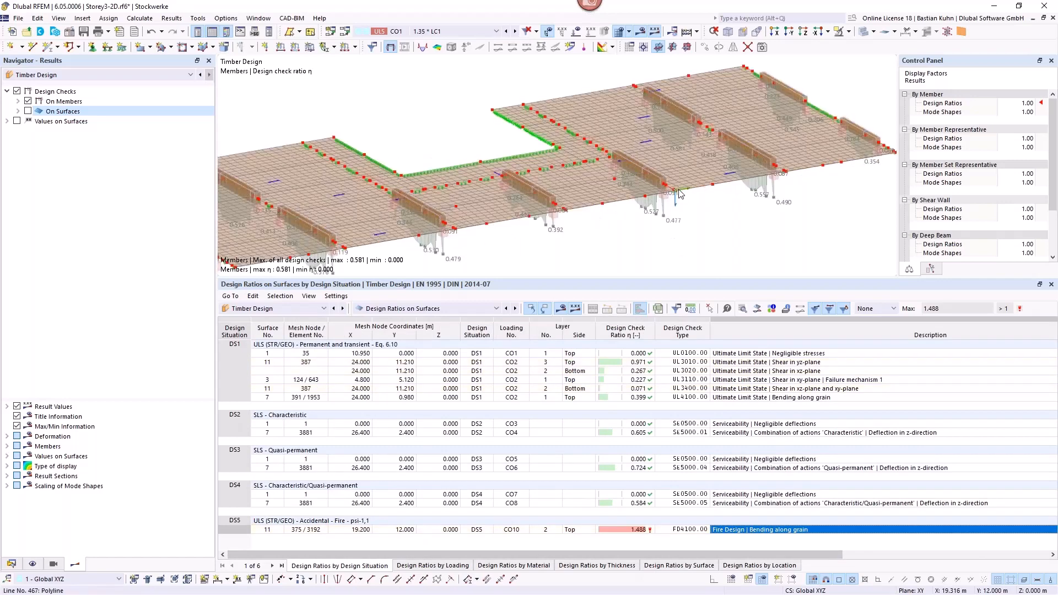
{"action": "scroll", "coordinate": [680, 193], "scroll_direction": "up", "scroll_amount": 2}
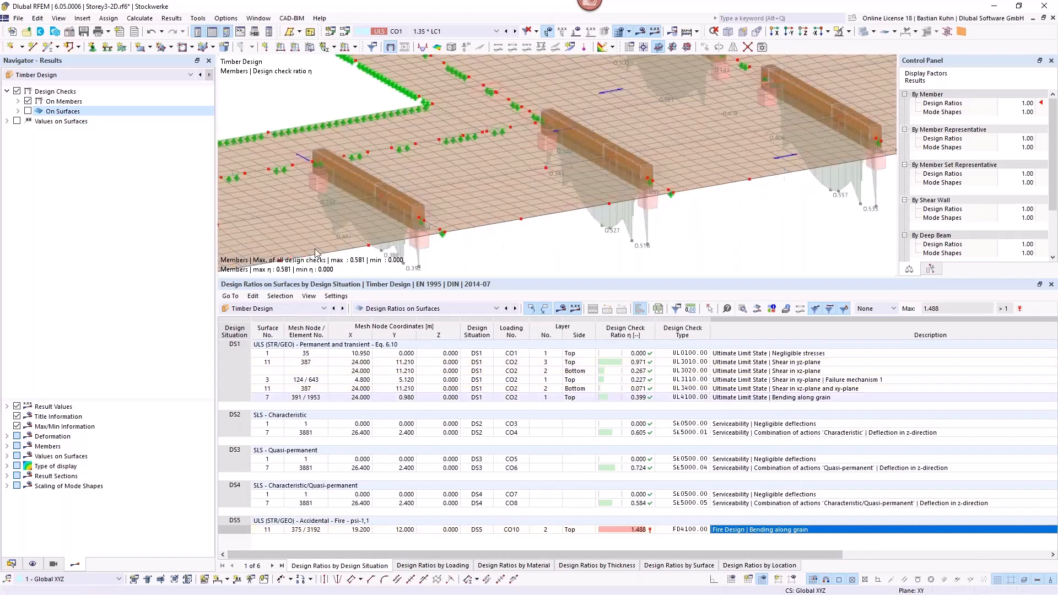
Step: Display the design check results on surfaces and examine the local peak at the support on the edge of surface 11
{"action": "left_click", "coordinate": [28, 111]}
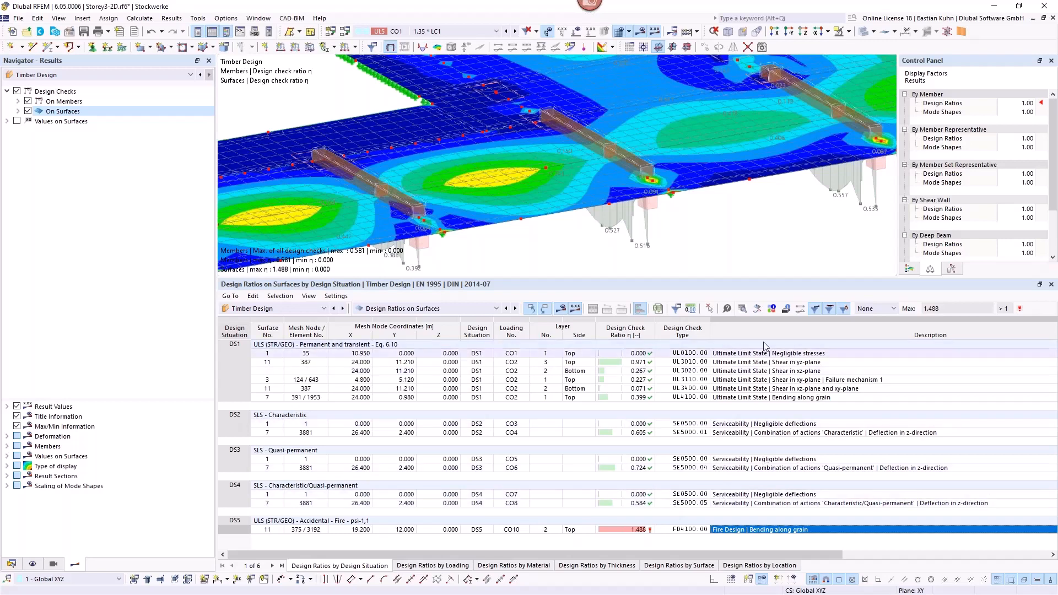
{"action": "scroll", "coordinate": [673, 195], "scroll_direction": "up", "scroll_amount": 5}
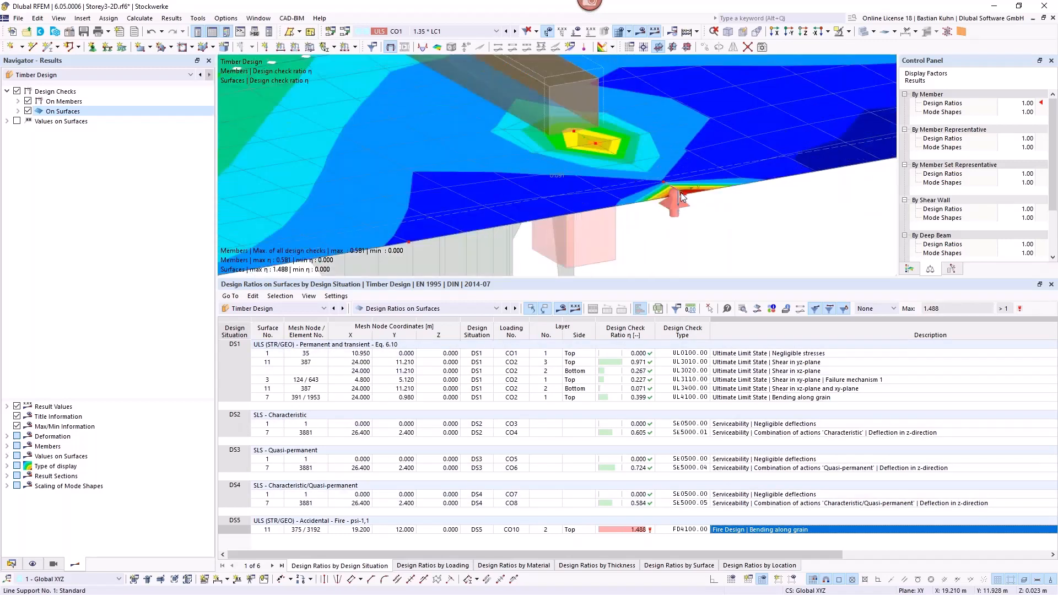
{"action": "scroll", "coordinate": [680, 193], "scroll_direction": "down", "scroll_amount": 5}
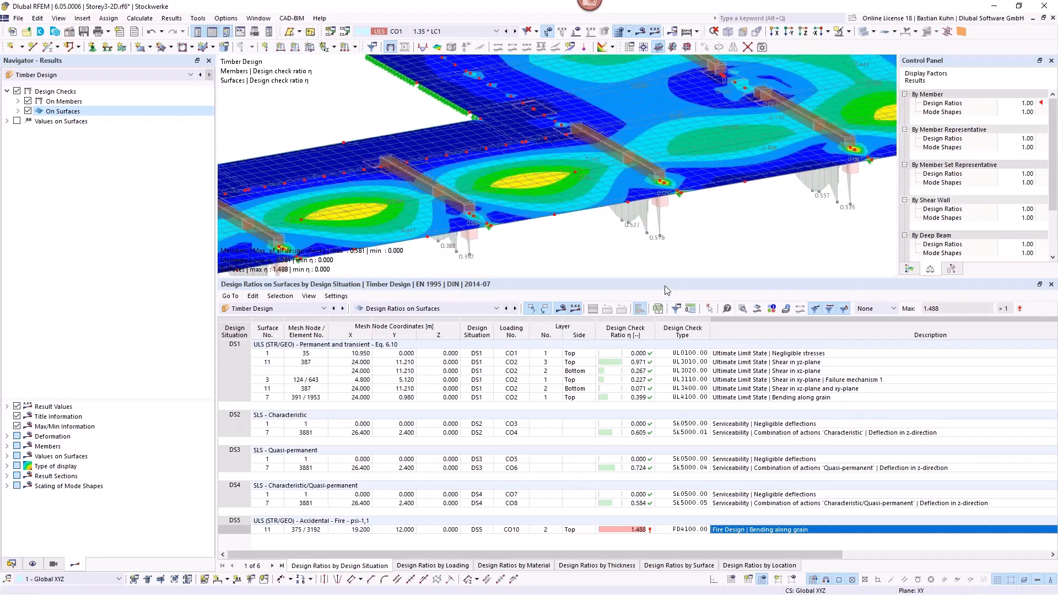
Step: Locate the DS1 ultimate limit state surface checks for shear in the yz-plane and for bending along grain
{"action": "left_click", "coordinate": [757, 366]}
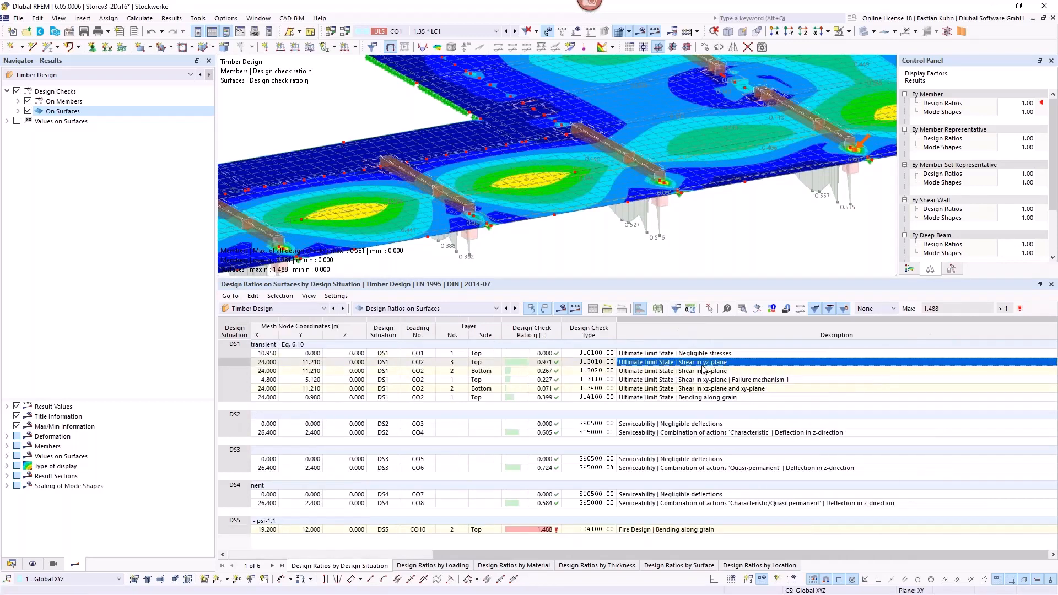
{"action": "left_click", "coordinate": [704, 398]}
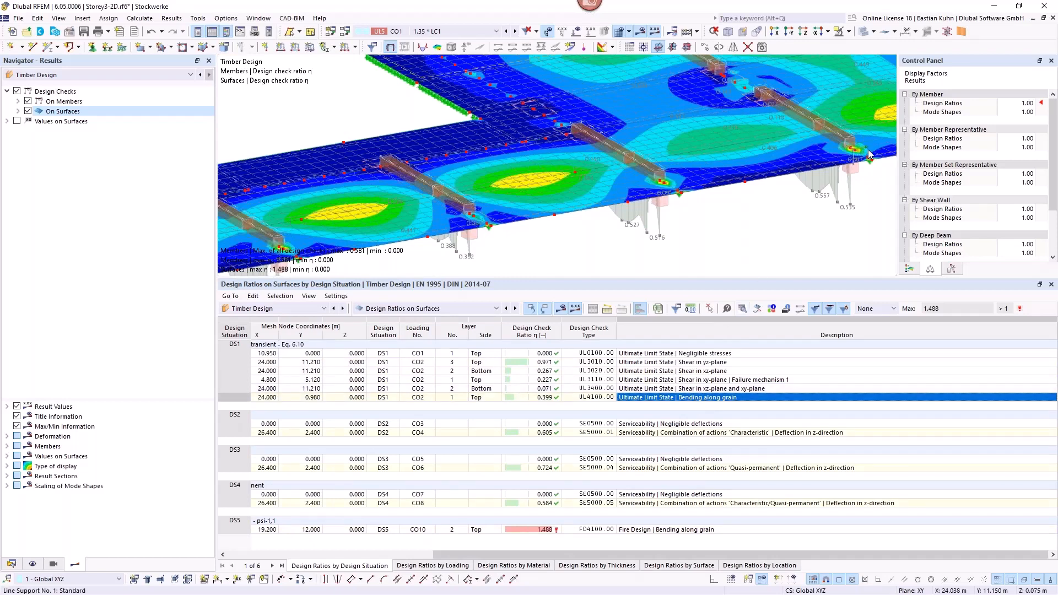
Step: Examine the through-thickness diagrams of design ratio and normal stress along grain for the DS1 bending check on surface 7
{"action": "scroll", "coordinate": [855, 156], "scroll_direction": "up", "scroll_amount": 2}
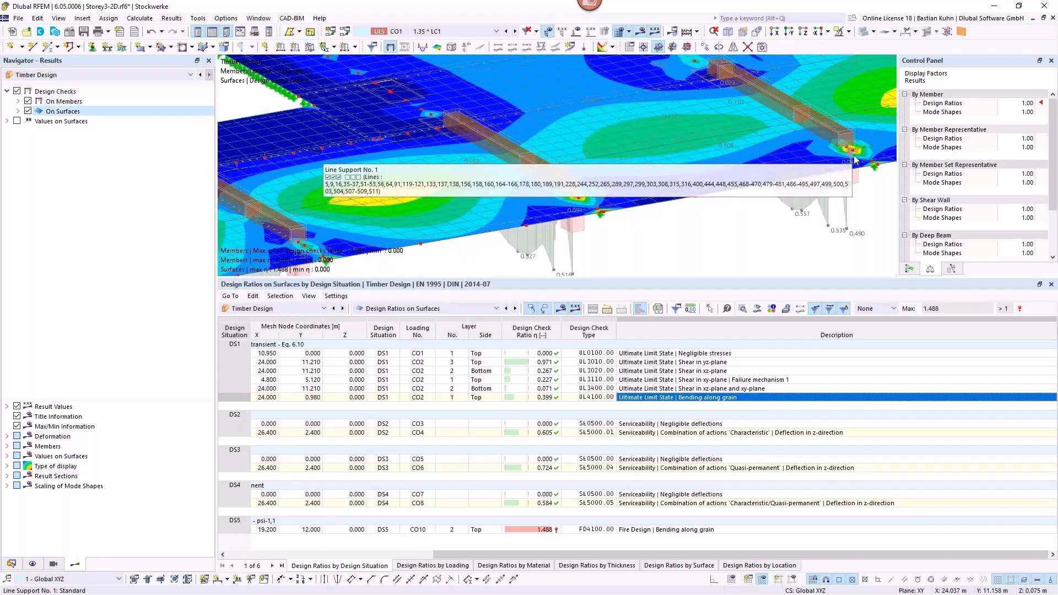
{"action": "left_click", "coordinate": [758, 310]}
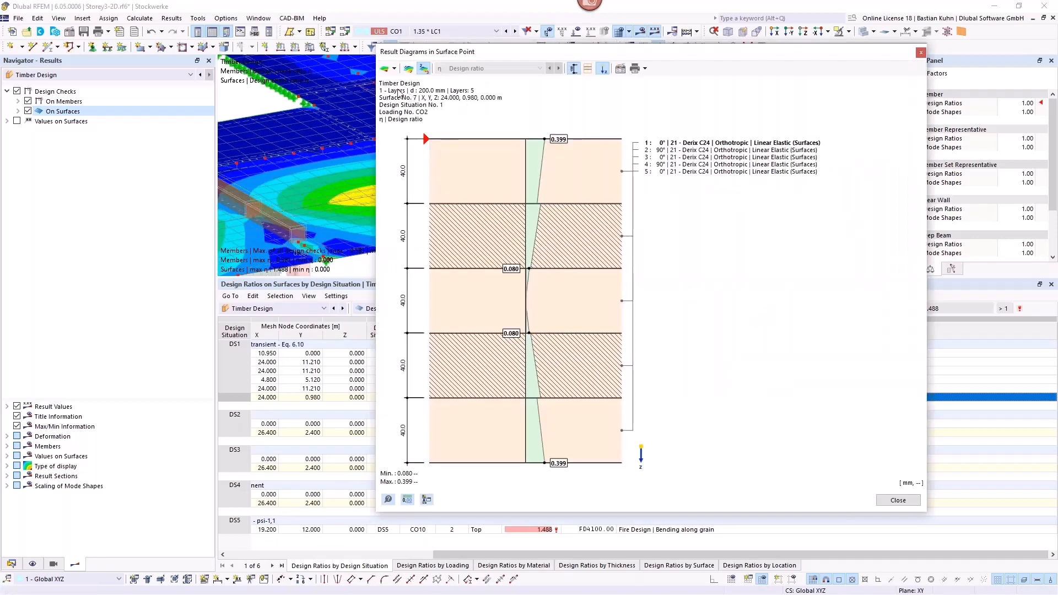
{"action": "left_click", "coordinate": [395, 70]}
{"action": "left_click", "coordinate": [408, 99]}
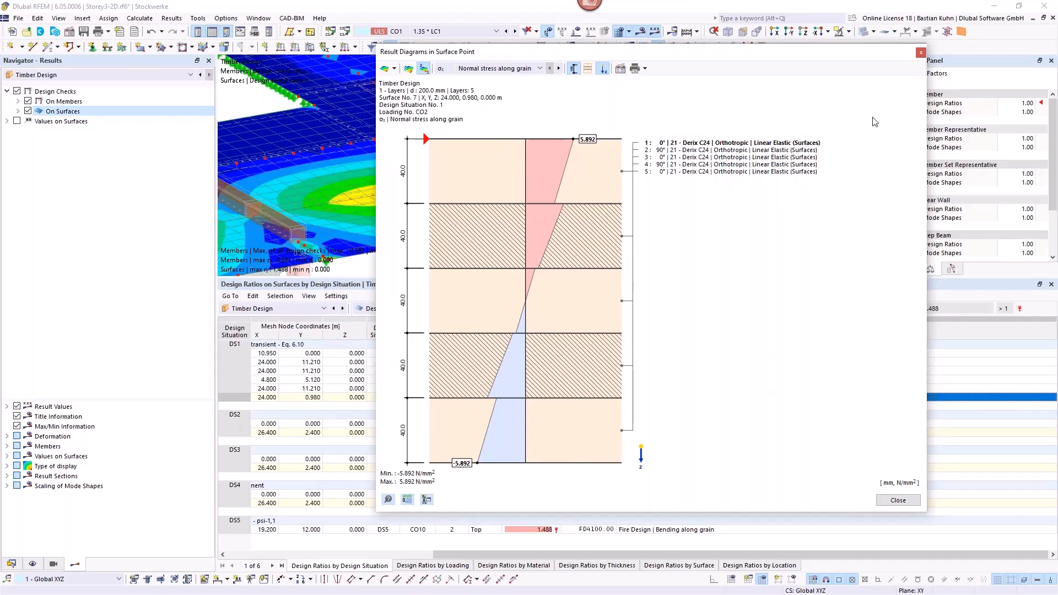
{"action": "left_click", "coordinate": [921, 53]}
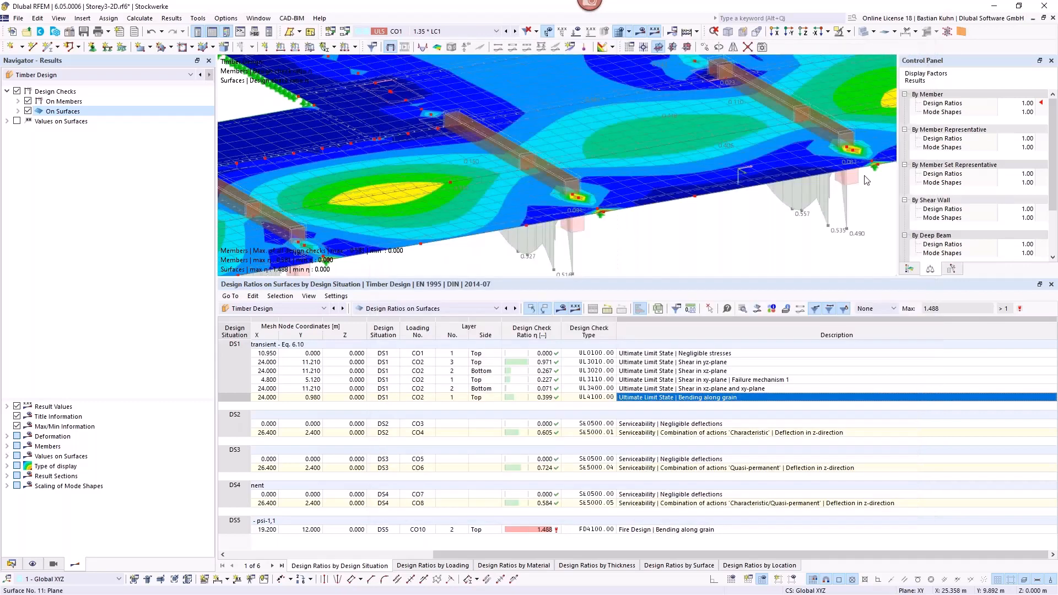
Step: Review the DS2 and DS3 serviceability checks and examine the details of quasi-permanent deflection check SE5000.04 on surface 7
{"action": "left_click", "coordinate": [607, 433]}
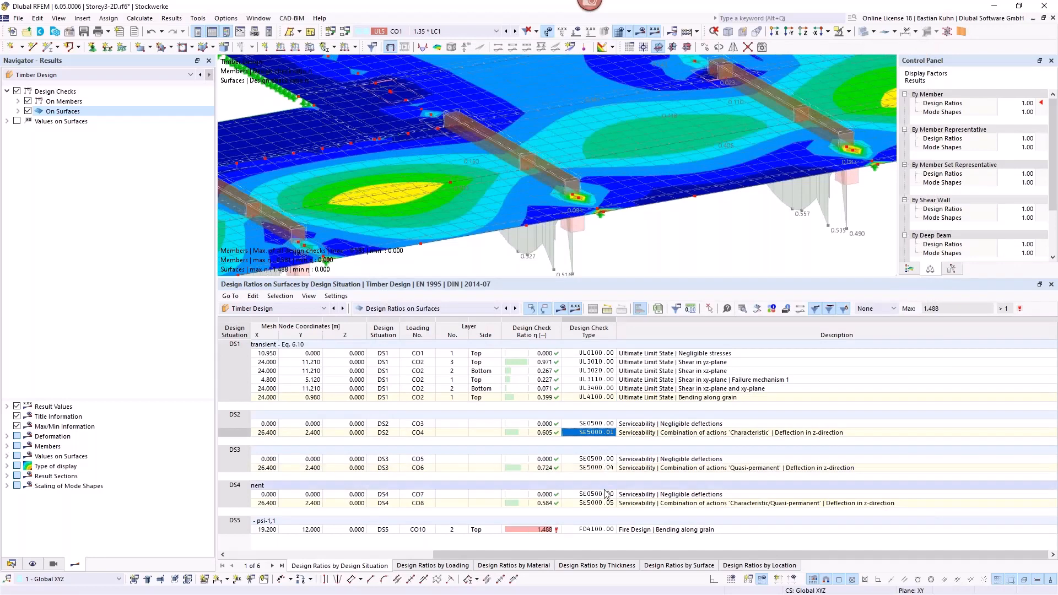
{"action": "left_click", "coordinate": [676, 470]}
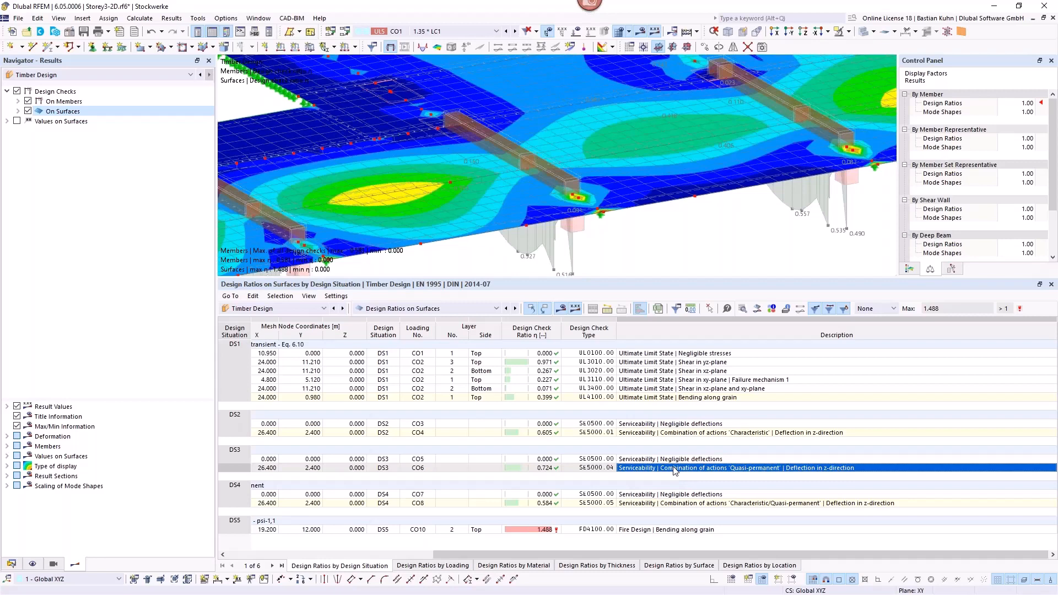
{"action": "double_click", "coordinate": [674, 469]}
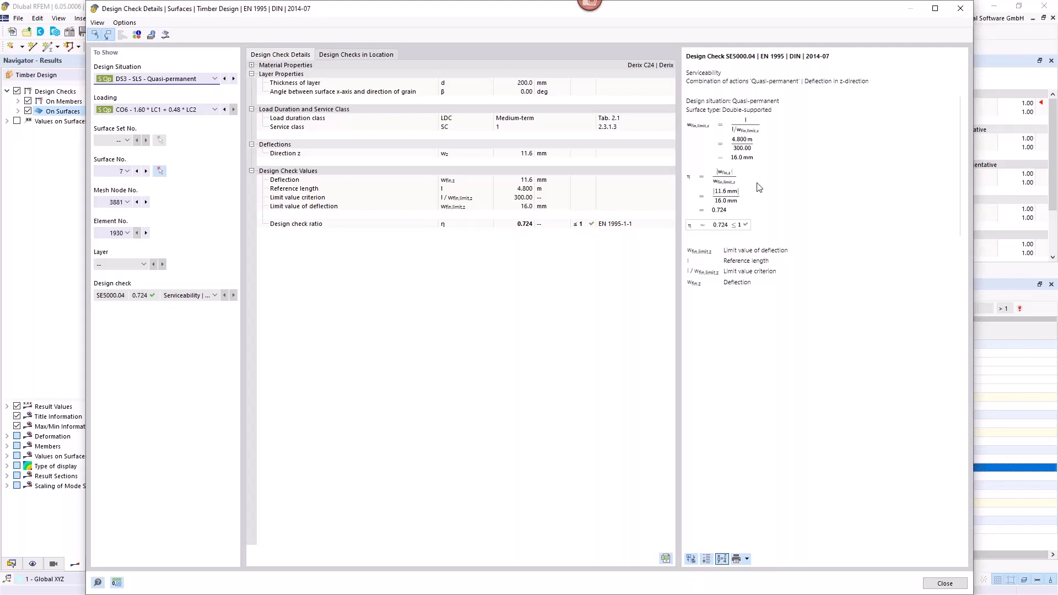
{"action": "left_click", "coordinate": [961, 8]}
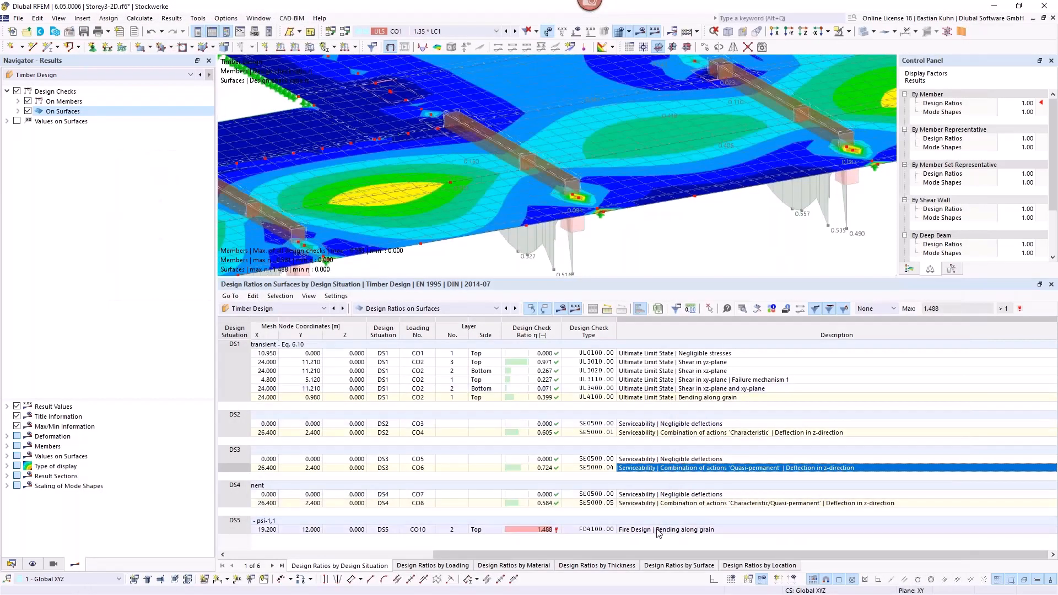
Step: Examine the layer diagrams of design ratio and normal stress along grain for the DS5 fire bending check, comparing them with the support location
{"action": "left_click", "coordinate": [657, 530]}
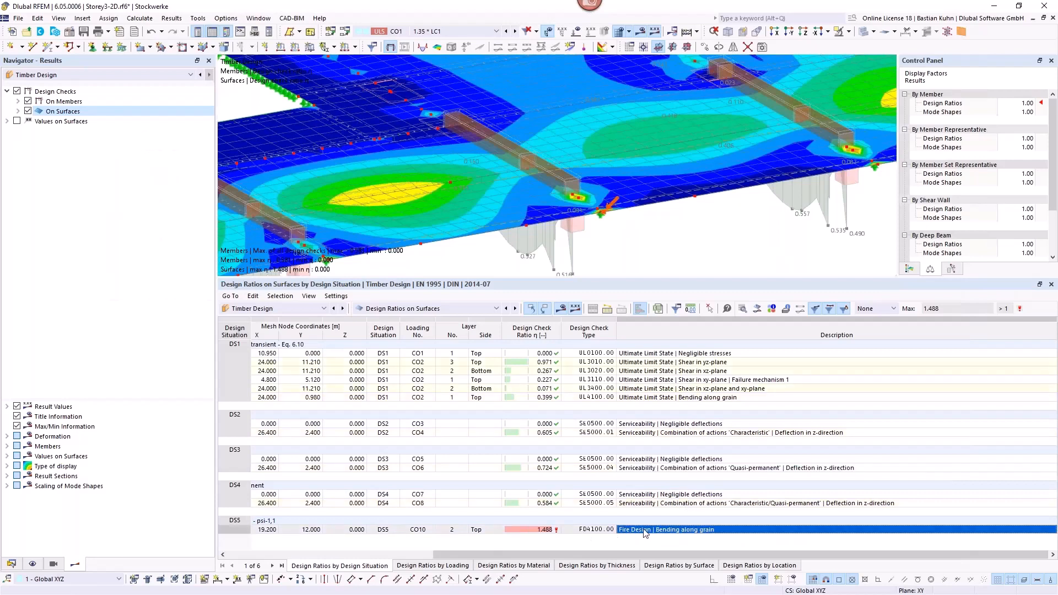
{"action": "left_click", "coordinate": [759, 311]}
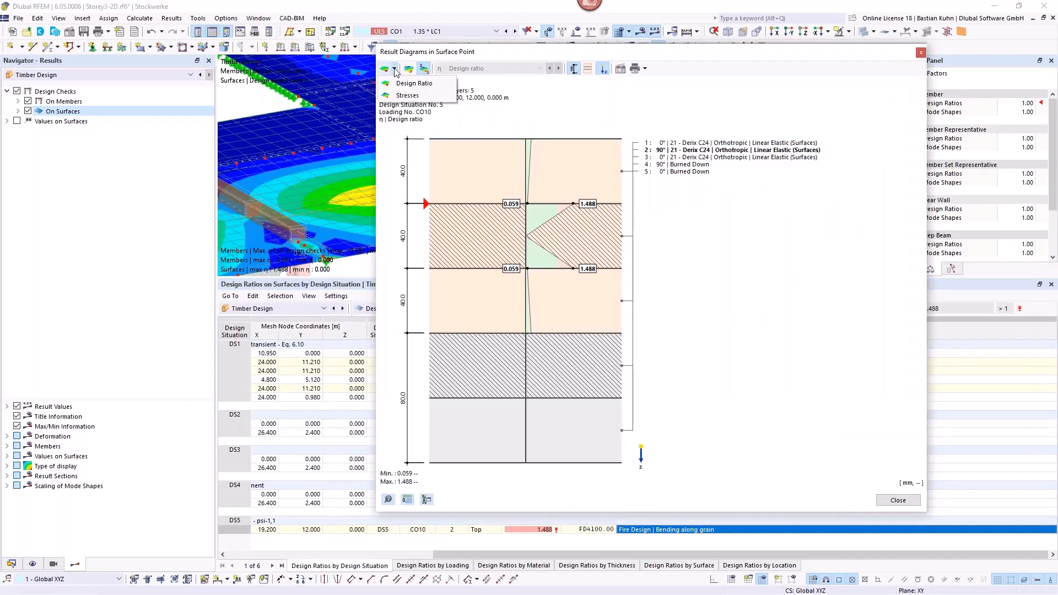
{"action": "left_click", "coordinate": [398, 112]}
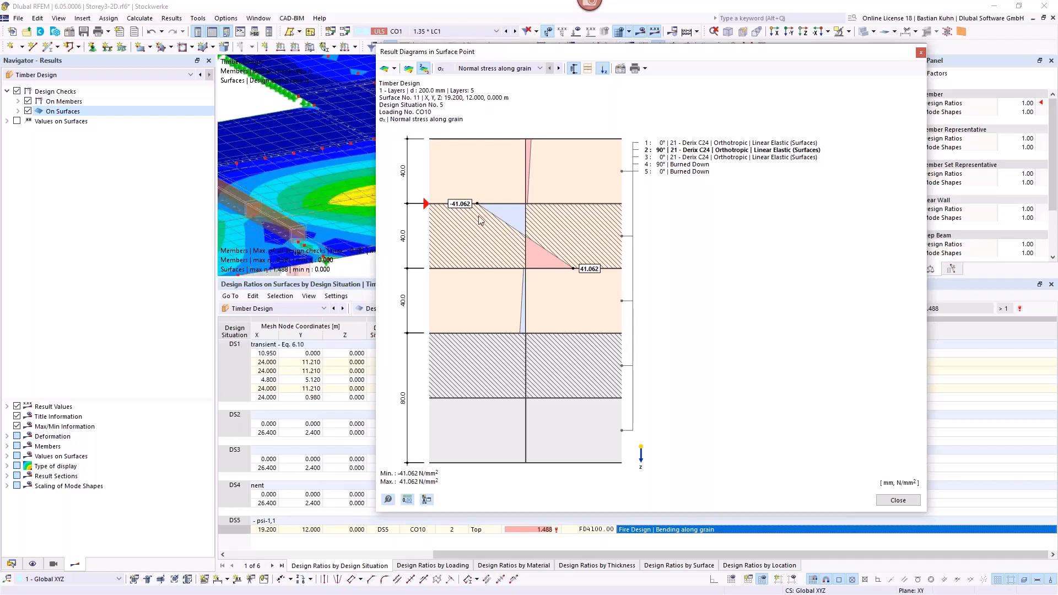
{"action": "left_click_drag", "start_coordinate": [672, 55], "coordinate": [621, 269]}
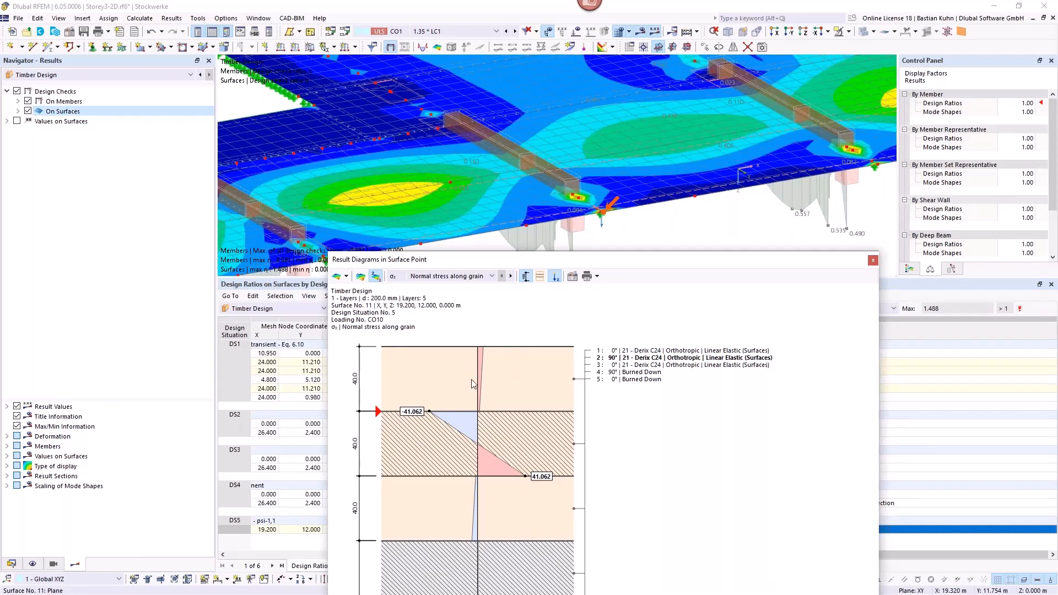
{"action": "left_click_drag", "start_coordinate": [592, 262], "coordinate": [650, 79]}
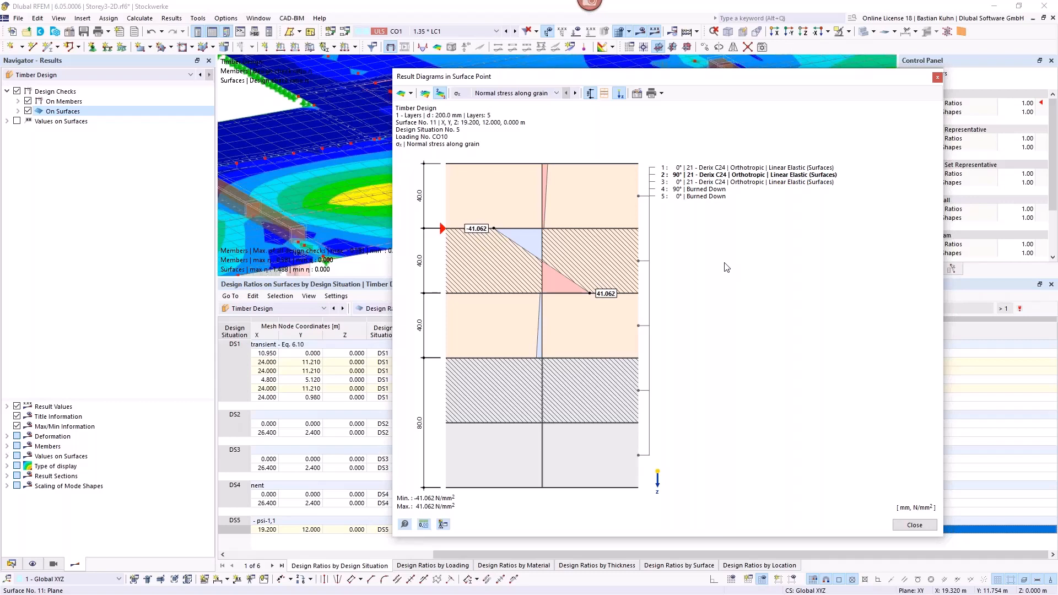
{"action": "left_click", "coordinate": [938, 79]}
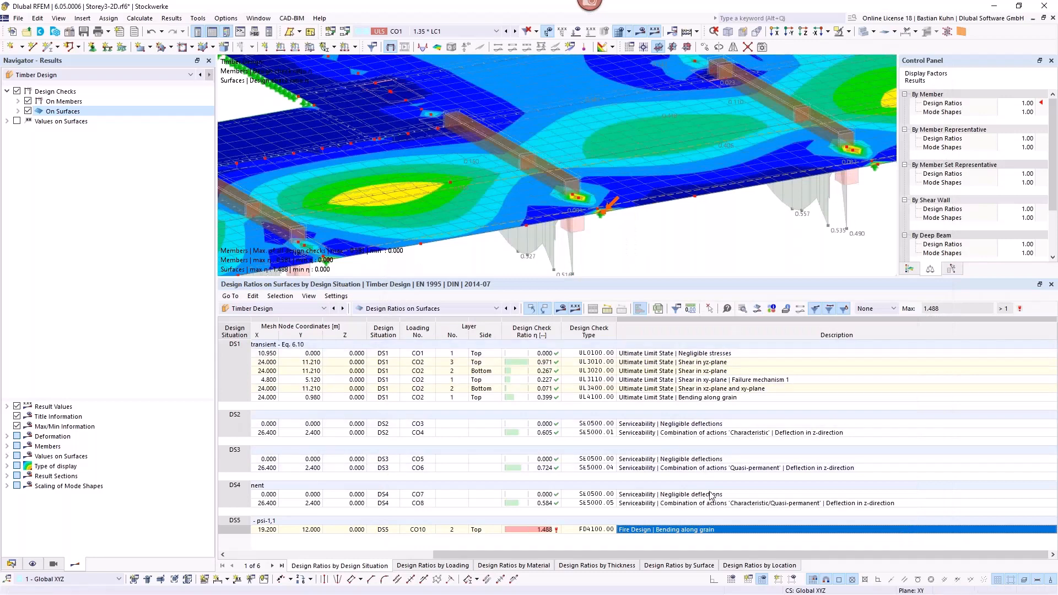
Step: Examine the details of fire check FD4100 on surface 11, including the charring from the bottom side of layers 4 and 5
{"action": "double_click", "coordinate": [710, 531]}
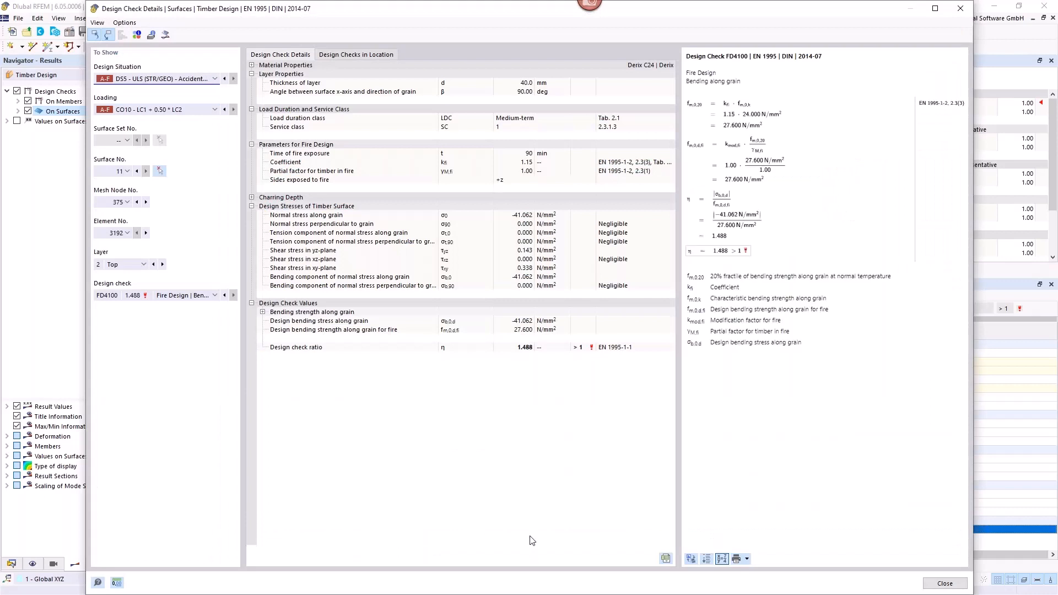
{"action": "left_click", "coordinate": [253, 199]}
{"action": "left_click", "coordinate": [252, 198]}
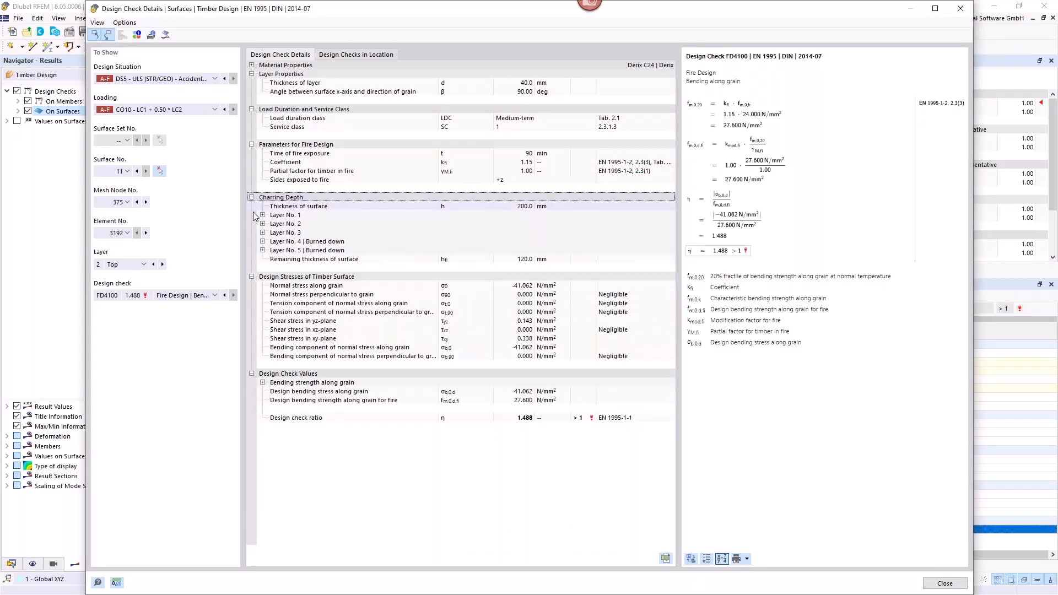
{"action": "left_click", "coordinate": [263, 251]}
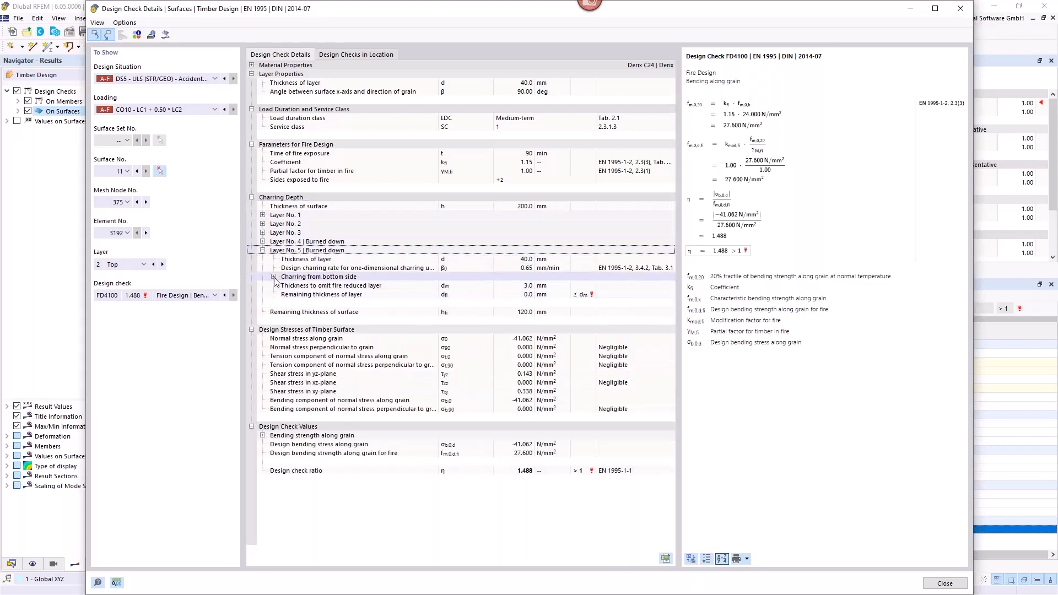
{"action": "left_click", "coordinate": [273, 276]}
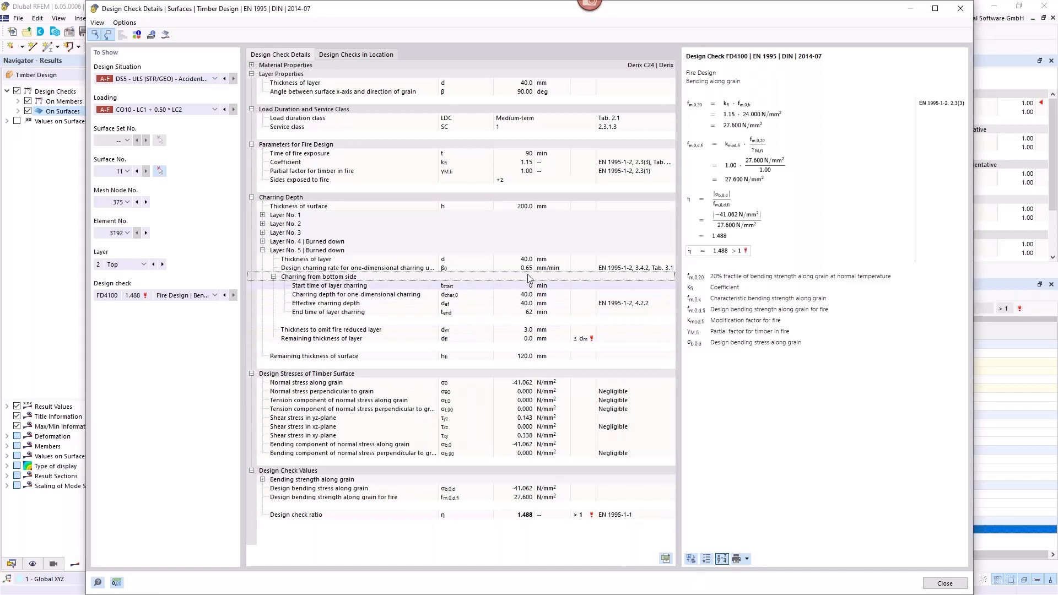
{"action": "left_click", "coordinate": [263, 241]}
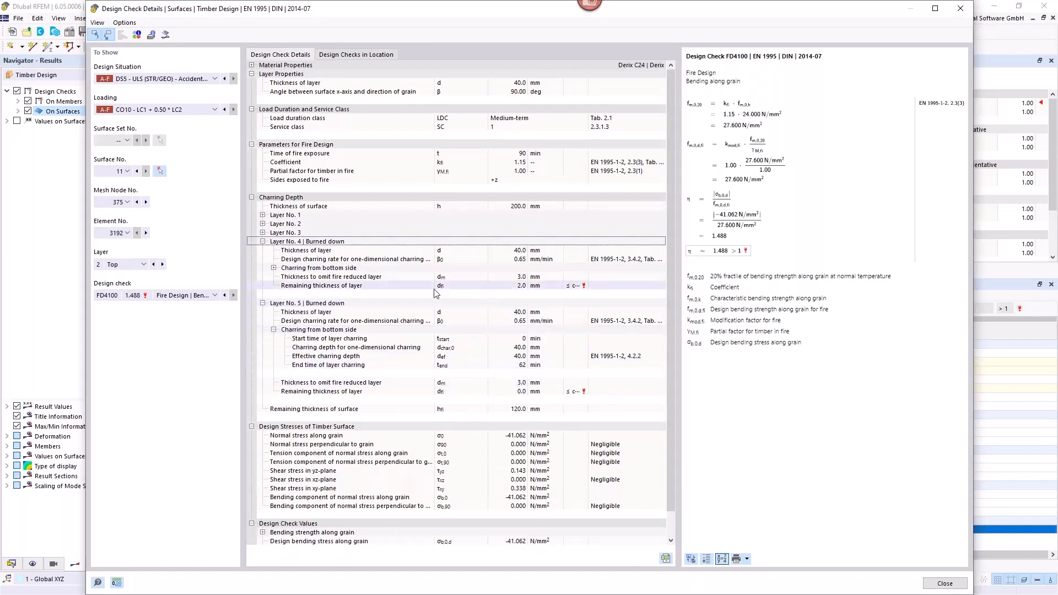
{"action": "left_click", "coordinate": [402, 288]}
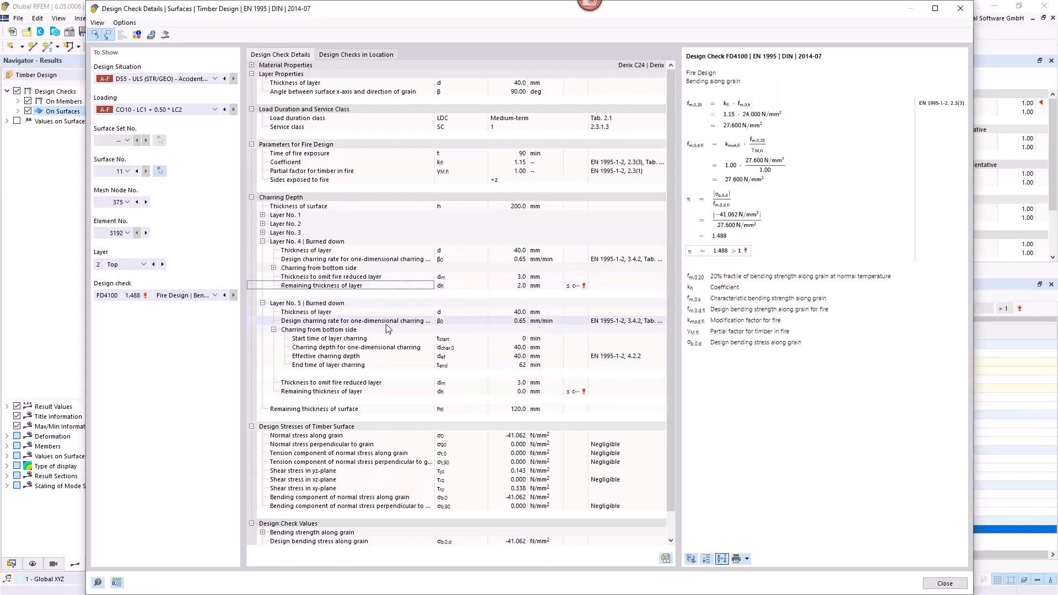
{"action": "left_click", "coordinate": [274, 268]}
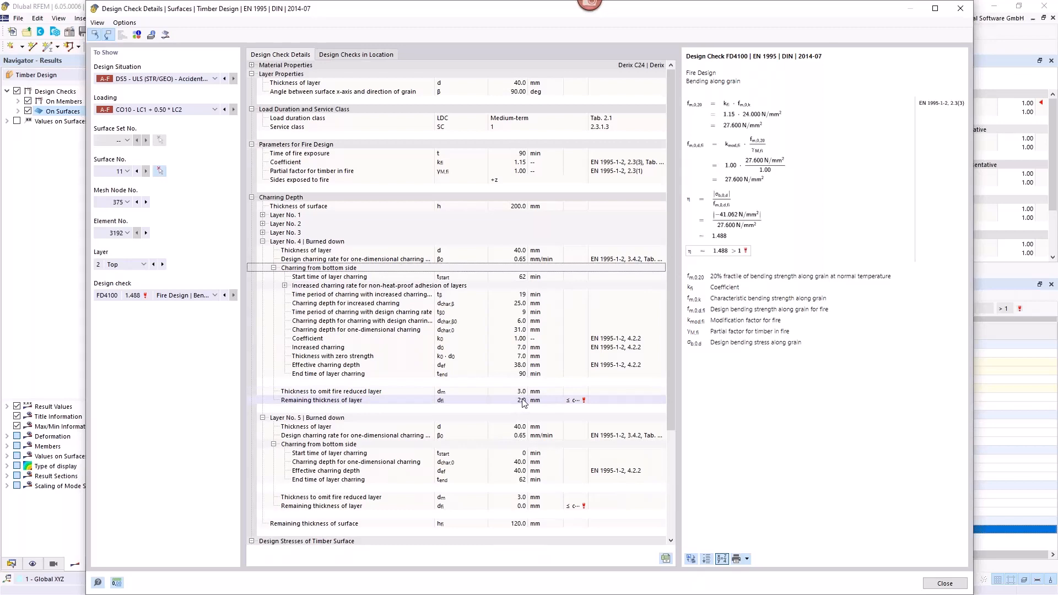
{"action": "left_click", "coordinate": [960, 8]}
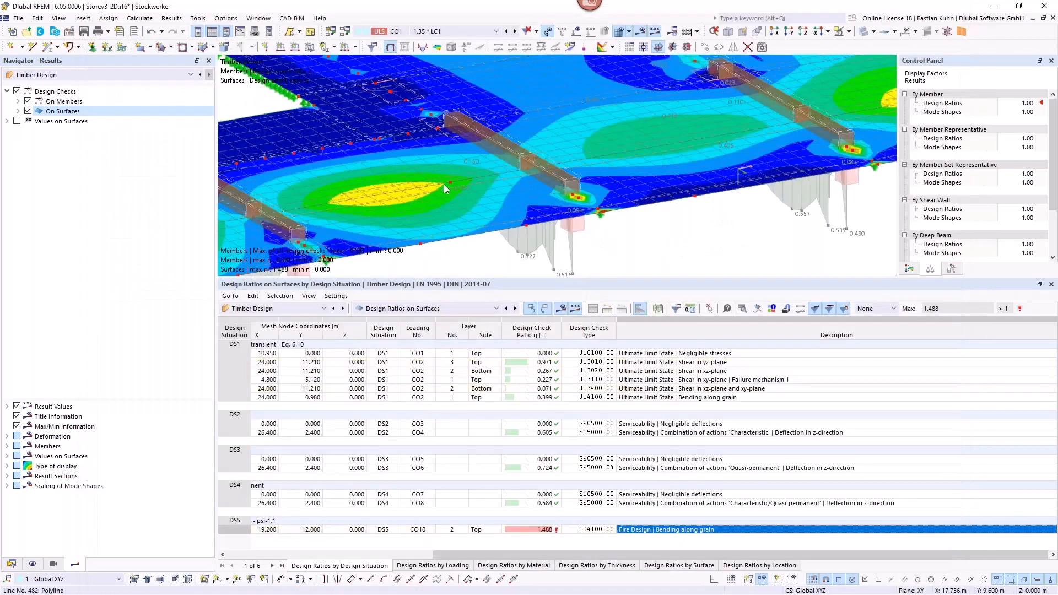
Step: Set the surfaces in the Standard fire resistance configuration to heat-proof adhesion of cross-laminated timber layers, accepting deletion of the affected results
{"action": "left_click", "coordinate": [11, 564]}
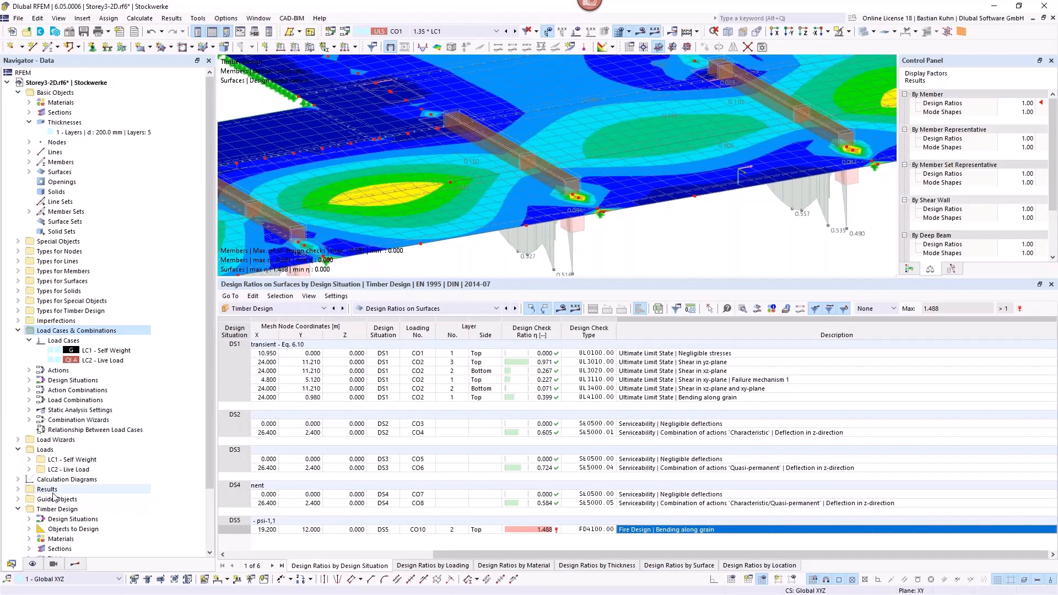
{"action": "scroll", "coordinate": [54, 498], "scroll_direction": "down", "scroll_amount": 3}
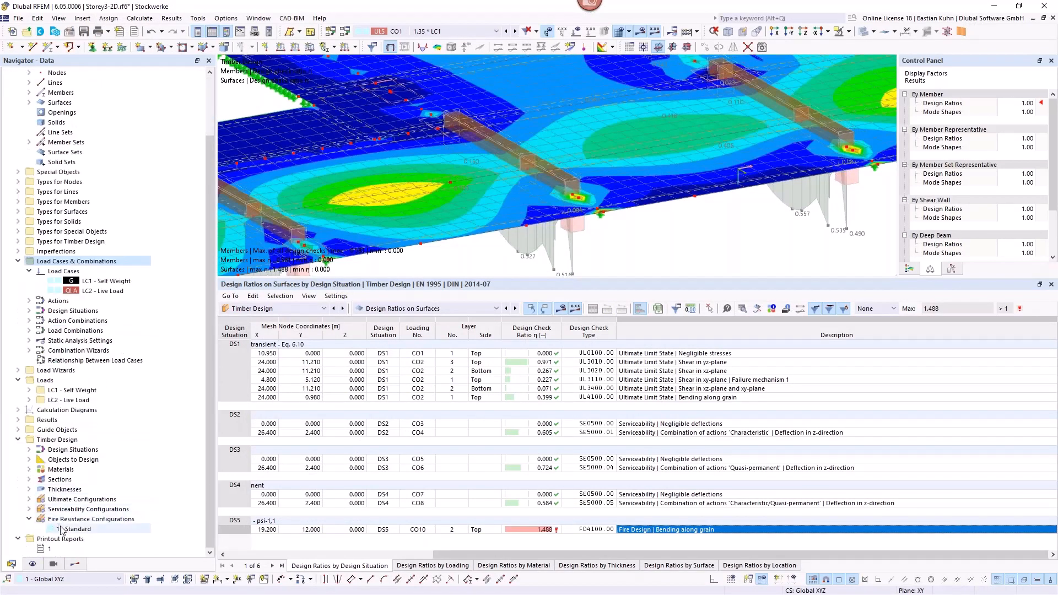
{"action": "double_click", "coordinate": [62, 529]}
{"action": "left_click", "coordinate": [338, 86]}
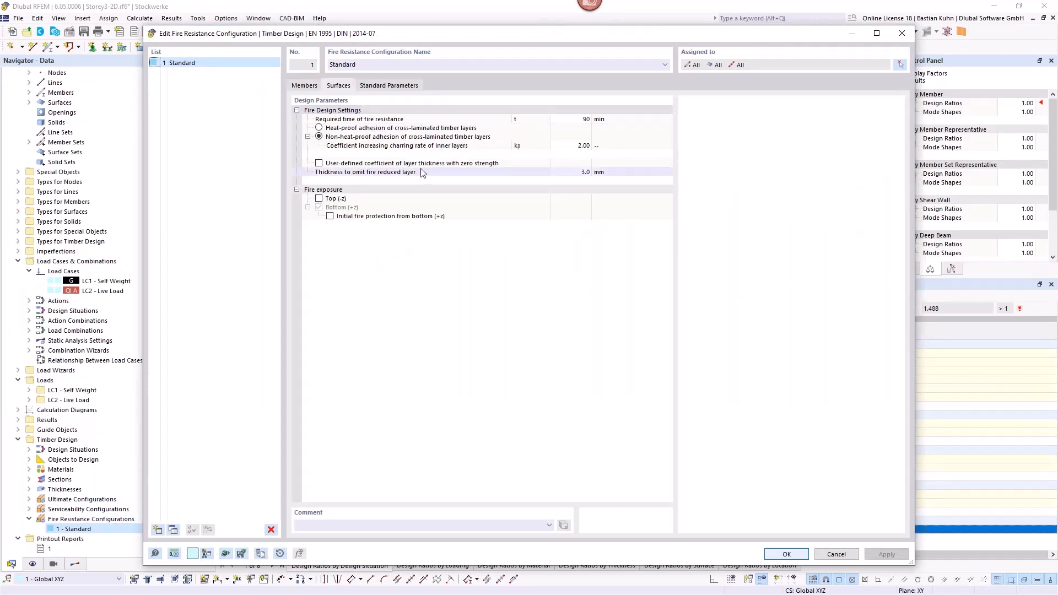
{"action": "left_click", "coordinate": [320, 128]}
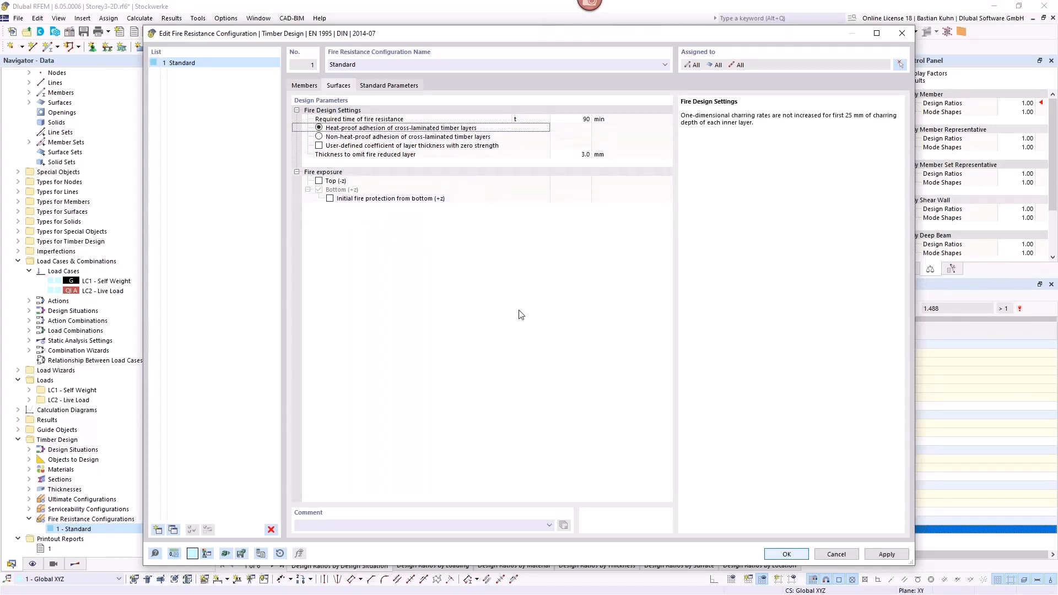
{"action": "left_click", "coordinate": [787, 555]}
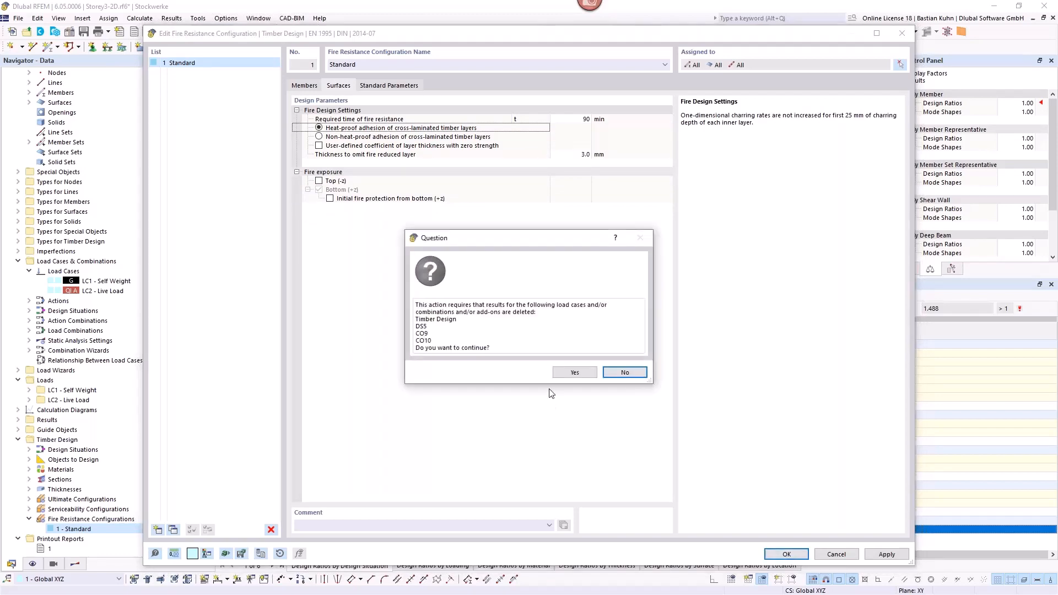
{"action": "left_click", "coordinate": [568, 374]}
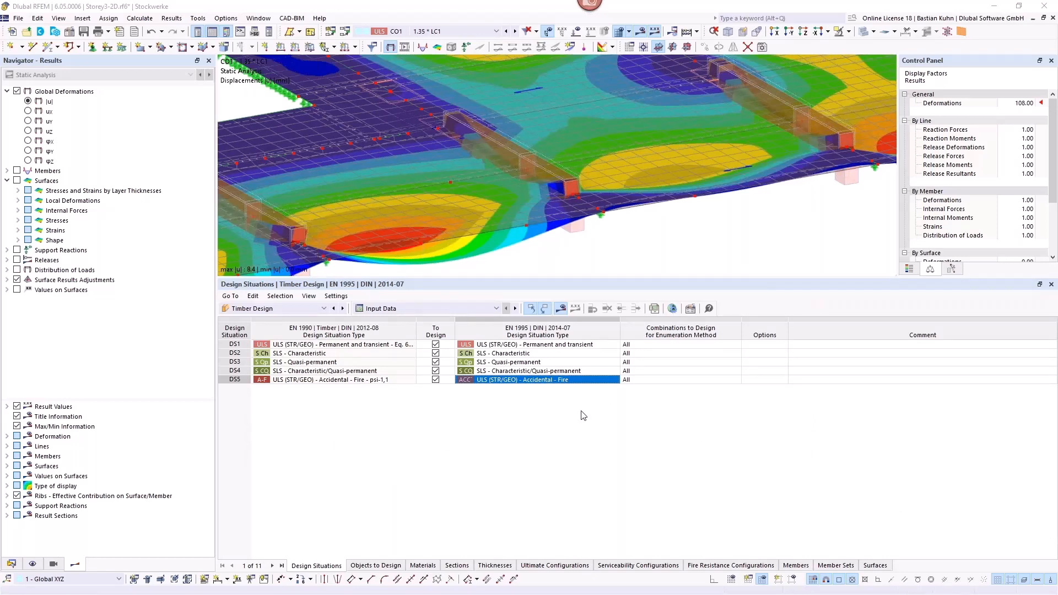
Step: List the recalculated design ratios on surfaces and locate the DS5 fire check for bending and tension along grain
{"action": "left_click", "coordinate": [498, 310]}
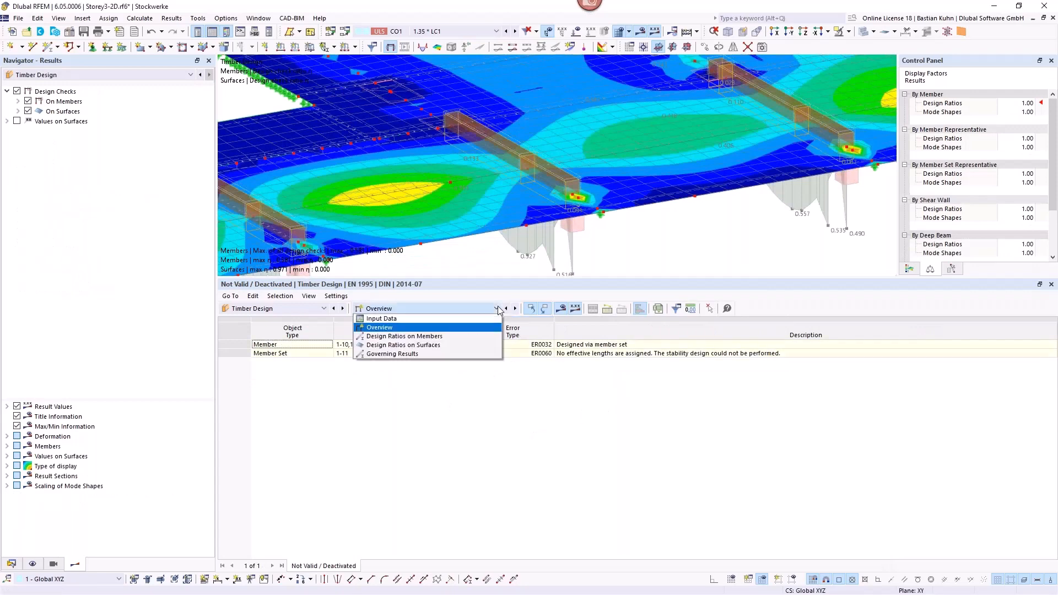
{"action": "left_click", "coordinate": [473, 347]}
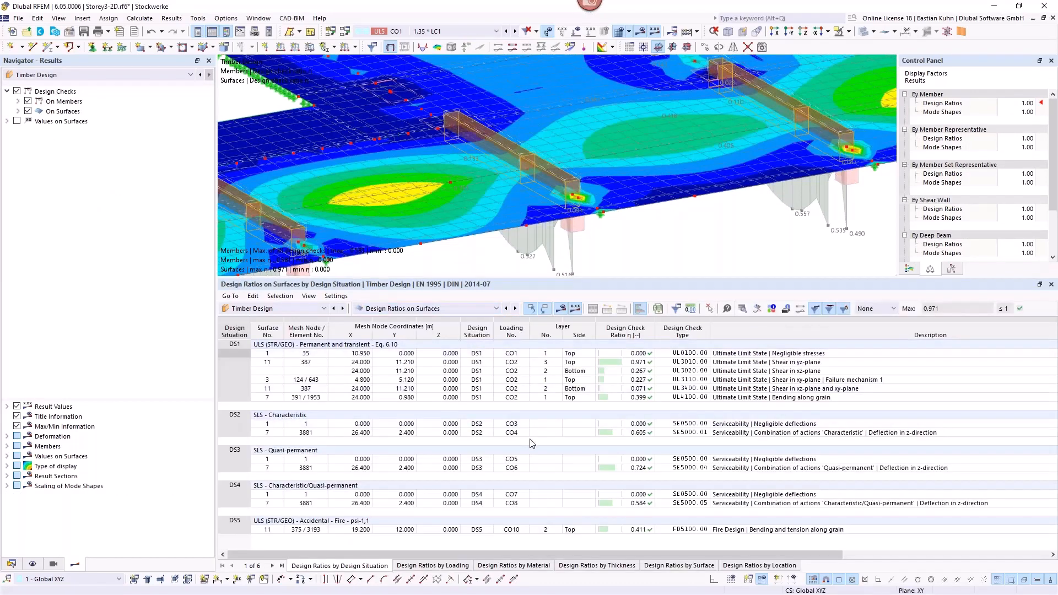
{"action": "left_click", "coordinate": [750, 530]}
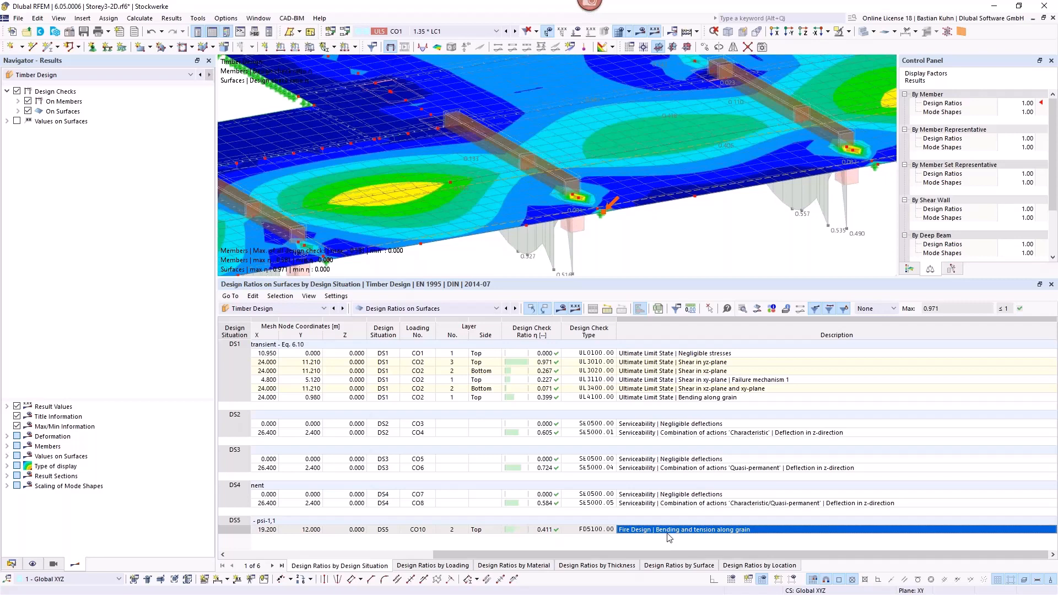
{"action": "left_click_drag", "start_coordinate": [610, 555], "coordinate": [413, 557]}
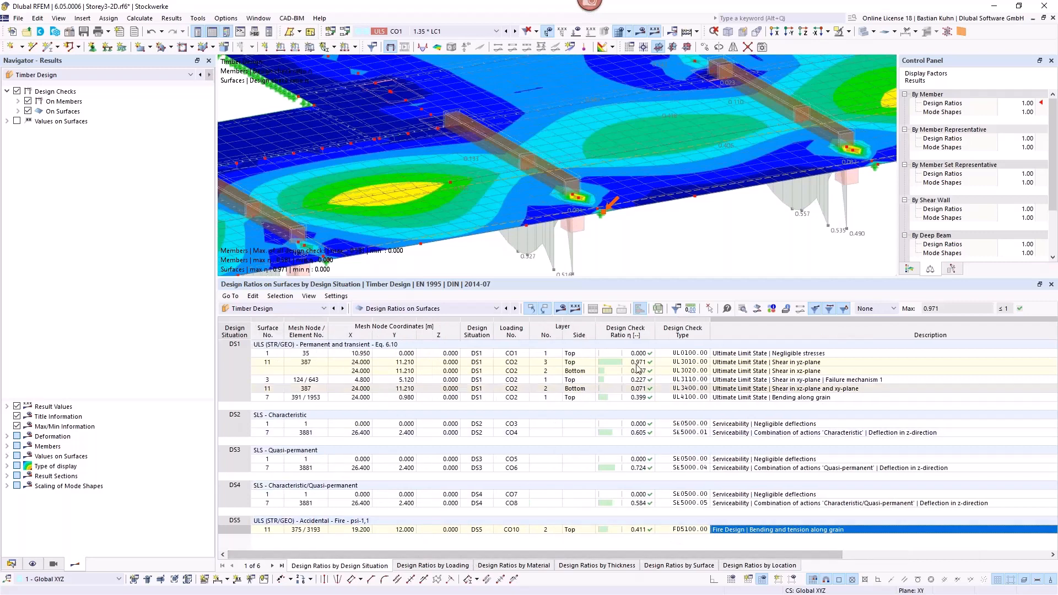
Step: Examine the layer diagrams of design ratio and normal stress along grain for fire check FD5100 on surface 11
{"action": "left_click", "coordinate": [758, 310]}
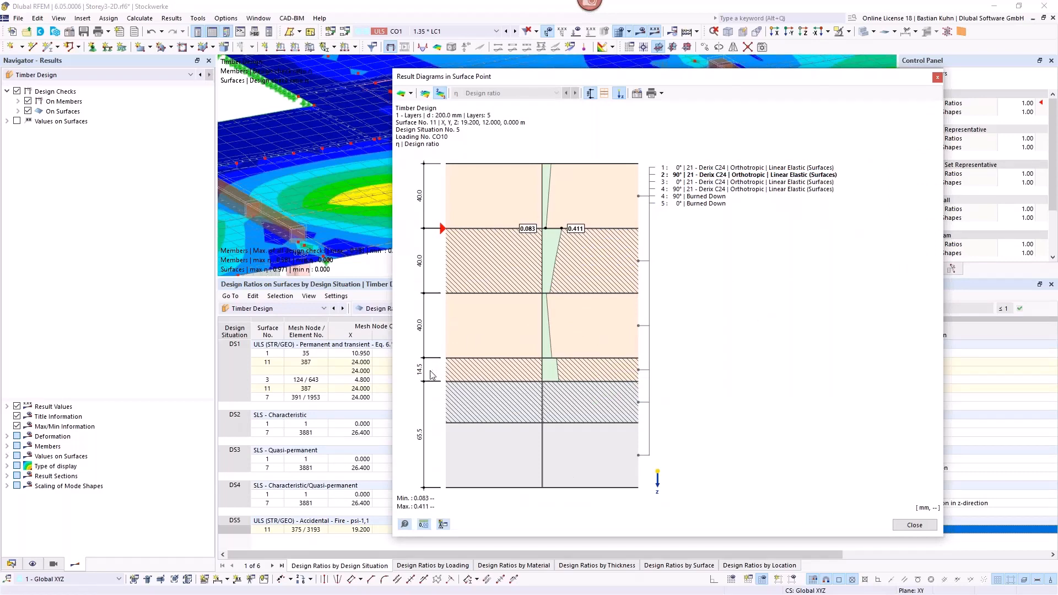
{"action": "left_click", "coordinate": [410, 94]}
{"action": "left_click", "coordinate": [415, 108]}
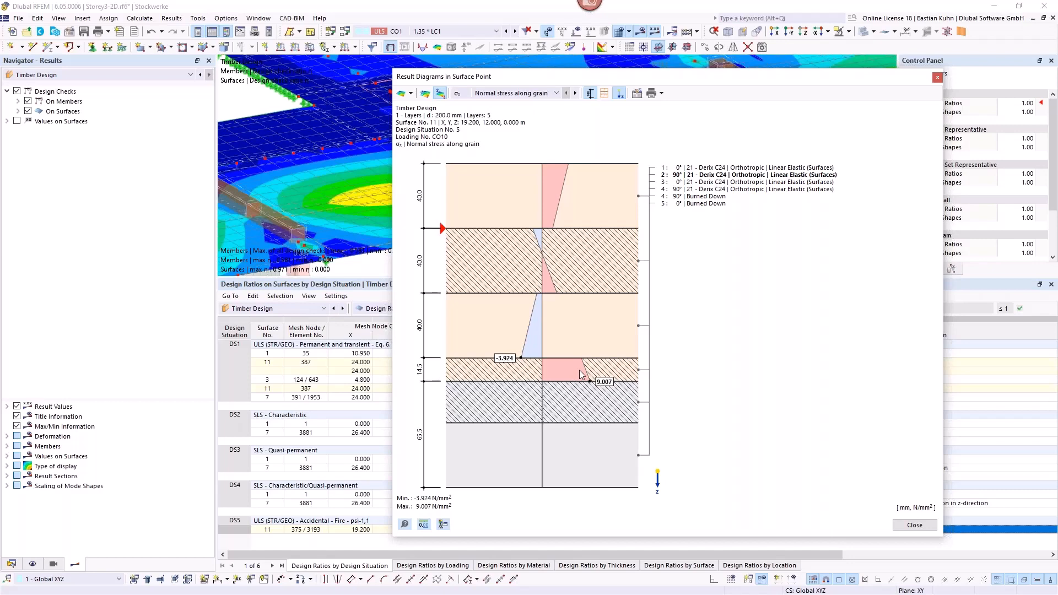
{"action": "left_click", "coordinate": [938, 79]}
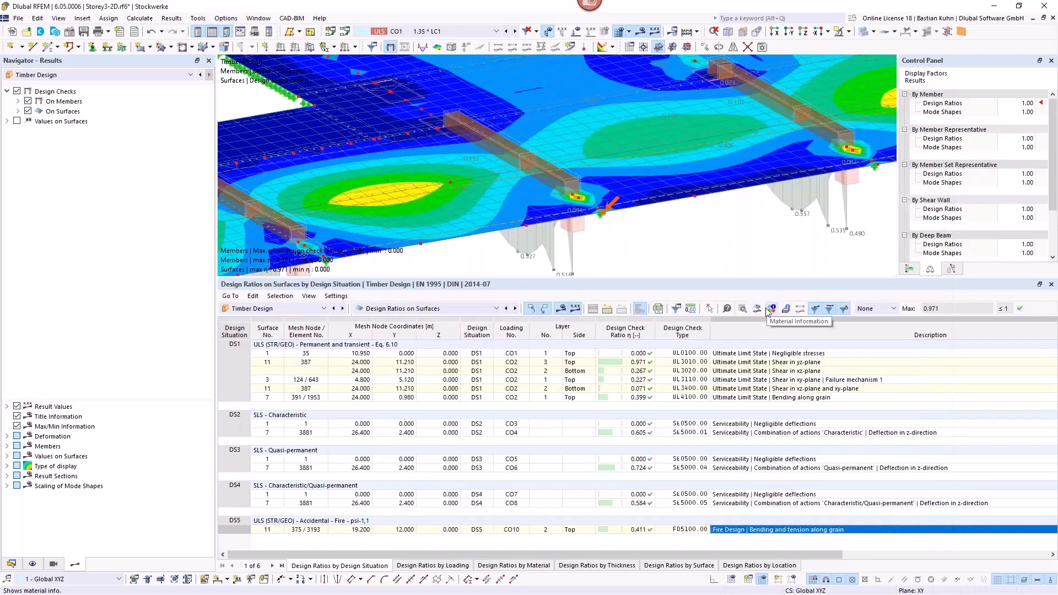
Step: Examine the charring depth of layers 4 and 5 in the details of fire check FD5100 on surface 11
{"action": "double_click", "coordinate": [800, 531]}
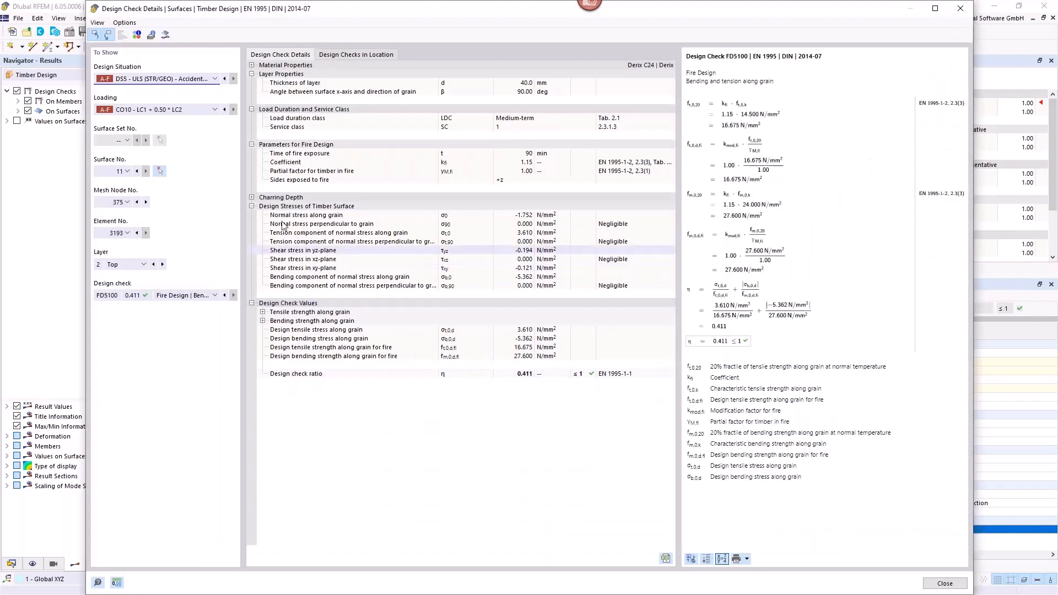
{"action": "left_click", "coordinate": [252, 198]}
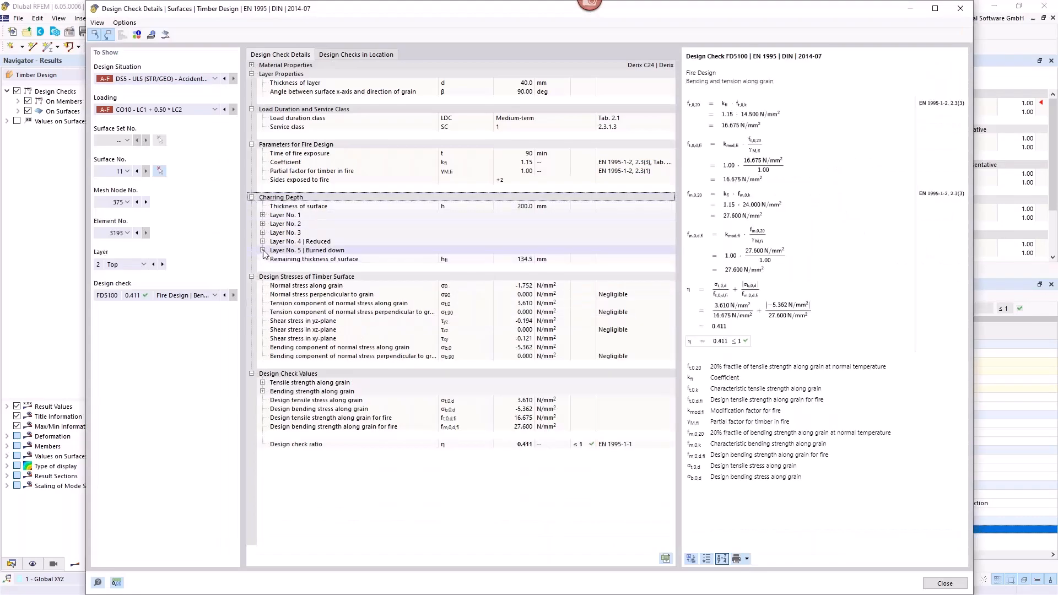
{"action": "left_click", "coordinate": [263, 251]}
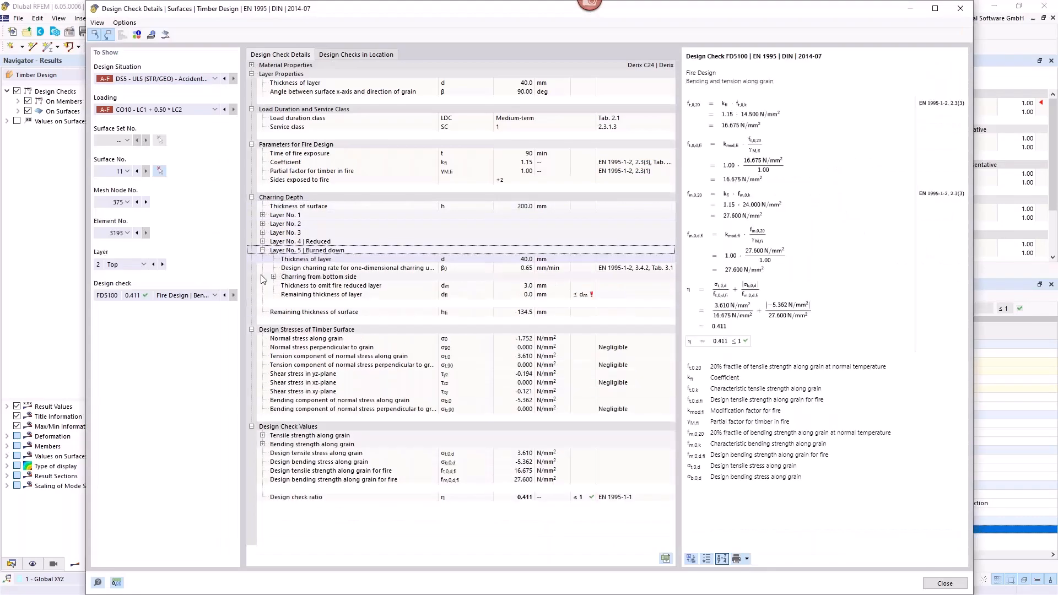
{"action": "left_click", "coordinate": [263, 242]}
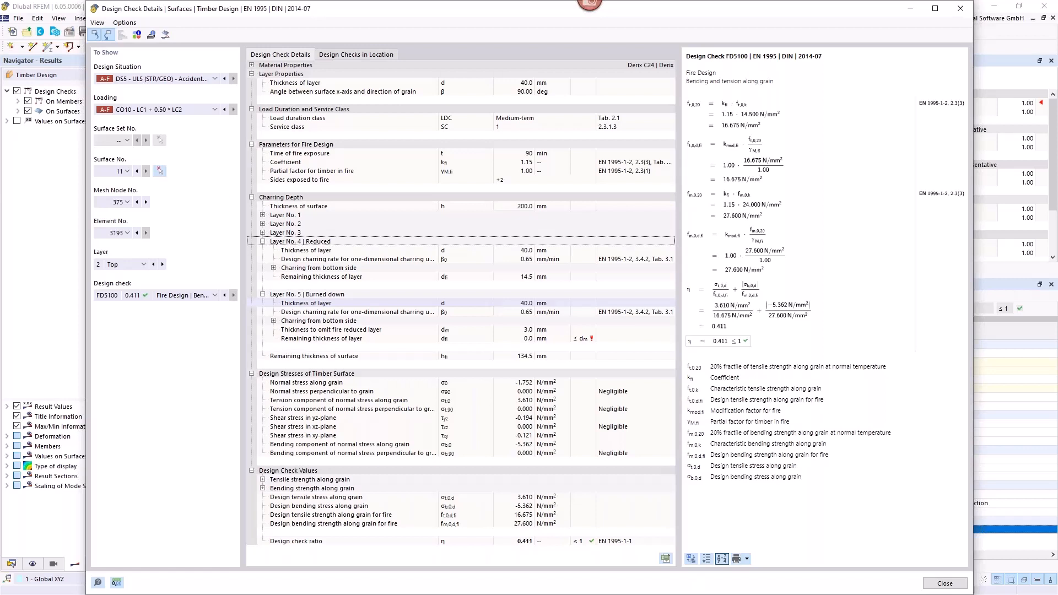
{"action": "left_click", "coordinate": [960, 9]}
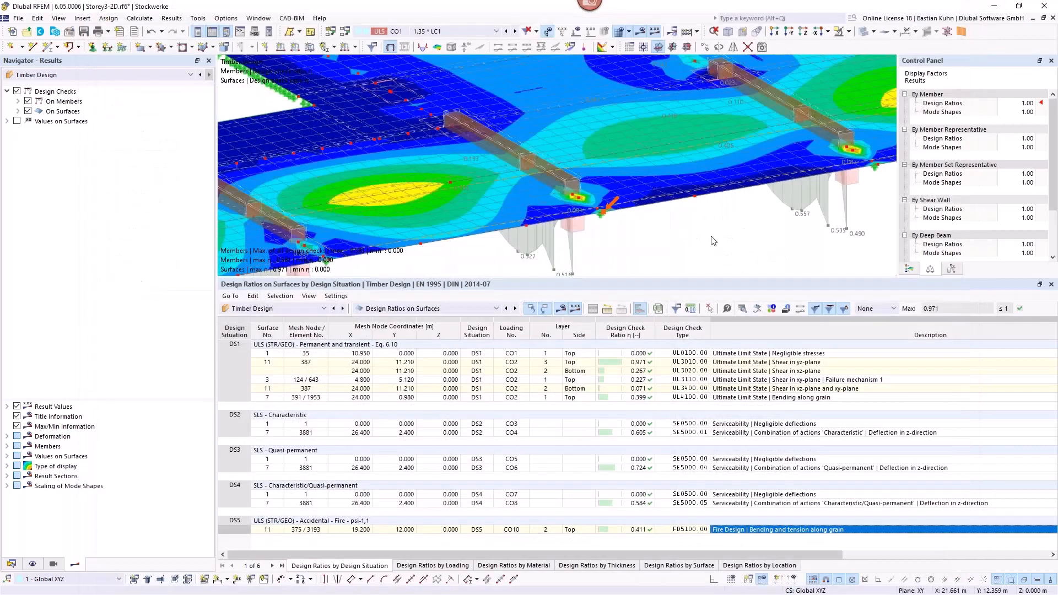
Step: Enlarge the model view by shrinking the results table, and frame the floor slab in it
{"action": "scroll", "coordinate": [706, 225], "scroll_direction": "down", "scroll_amount": 5}
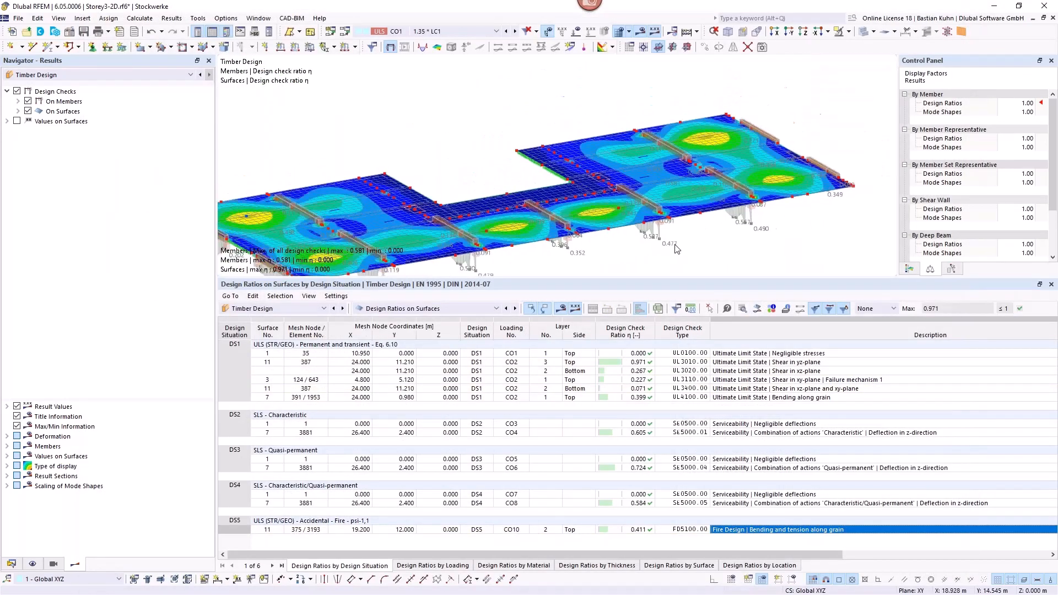
{"action": "middle_click_drag", "start_coordinate": [657, 232], "coordinate": [740, 202]}
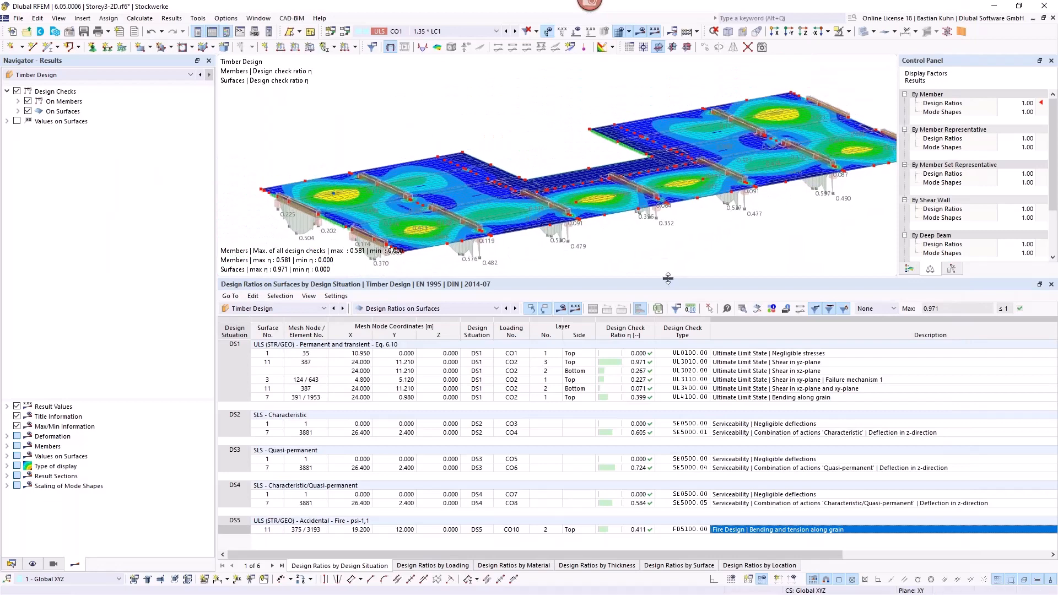
{"action": "left_click_drag", "start_coordinate": [669, 278], "coordinate": [666, 378]}
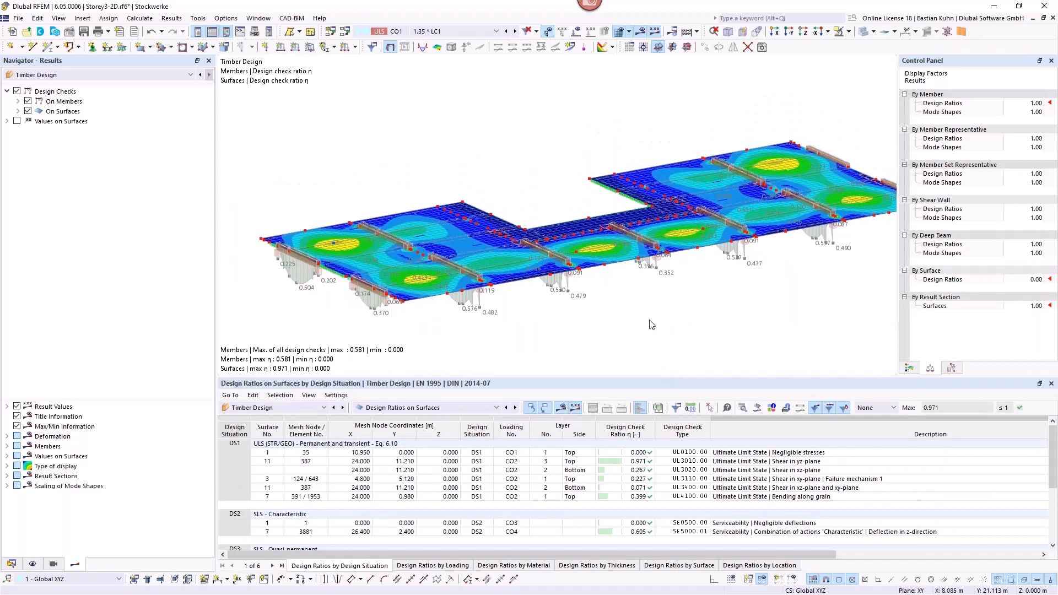
{"action": "middle_click_drag", "start_coordinate": [634, 284], "coordinate": [582, 283]}
{"action": "scroll", "coordinate": [588, 286], "scroll_direction": "up", "scroll_amount": 3}
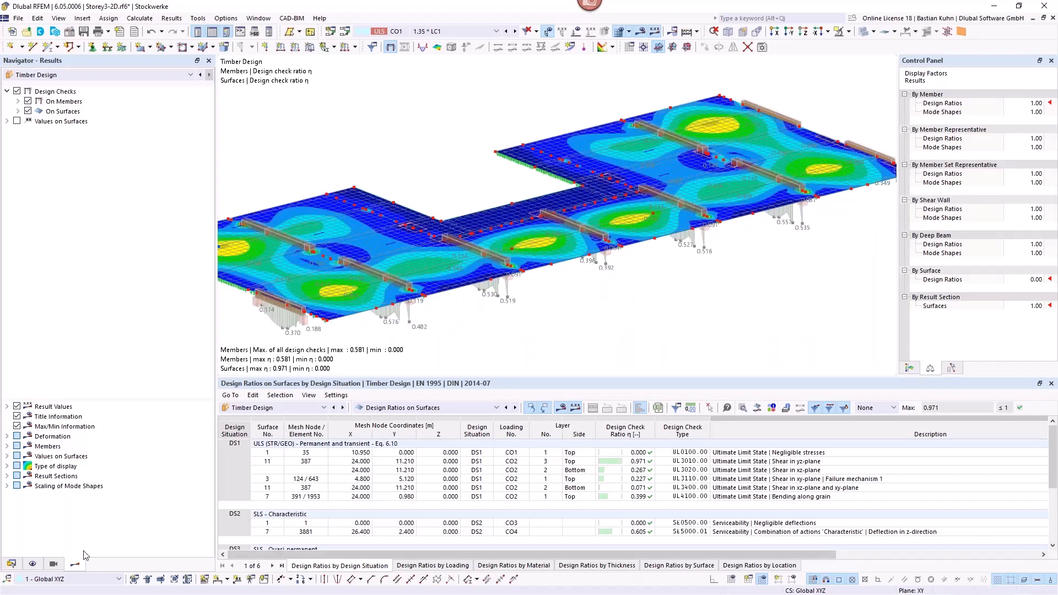
Step: Deactivate the combination wizard in the base settings of the load cases and combinations
{"action": "left_click", "coordinate": [11, 564]}
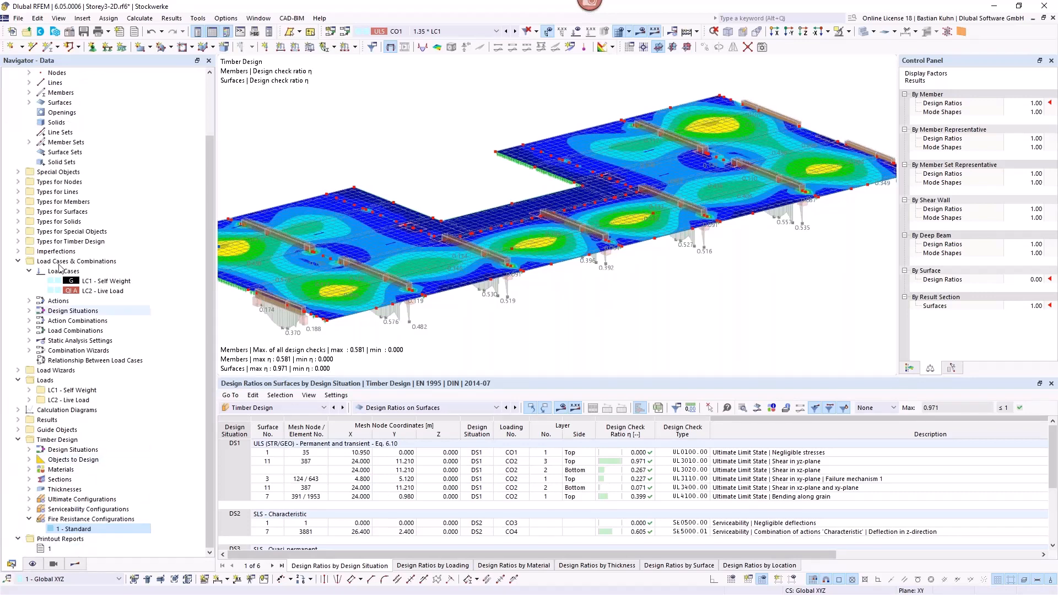
{"action": "double_click", "coordinate": [328, 332]}
{"action": "key", "text": "Escape"}
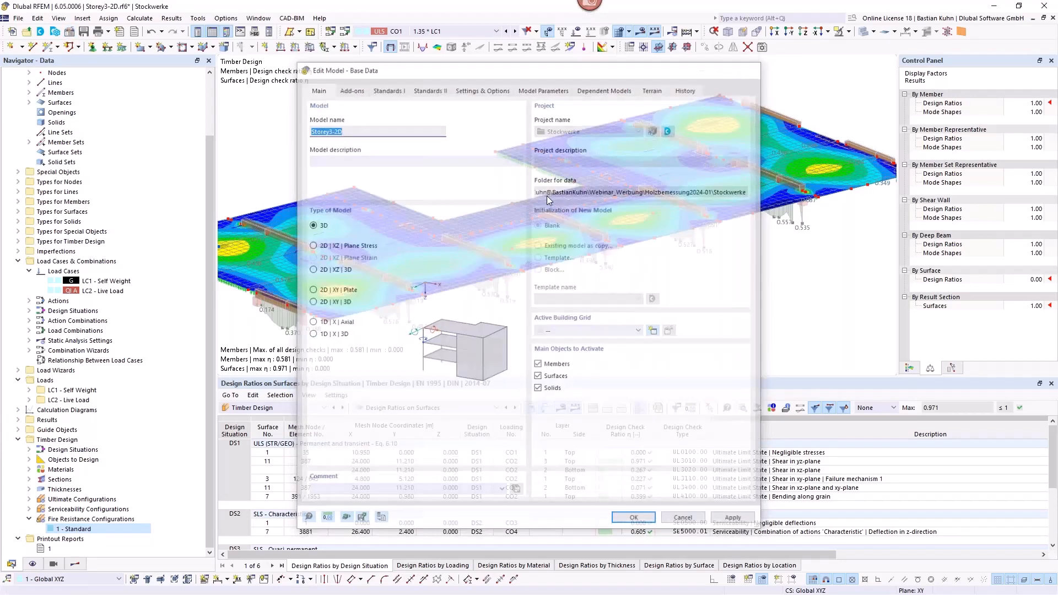
{"action": "right_click", "coordinate": [104, 262]}
{"action": "left_click", "coordinate": [127, 269]}
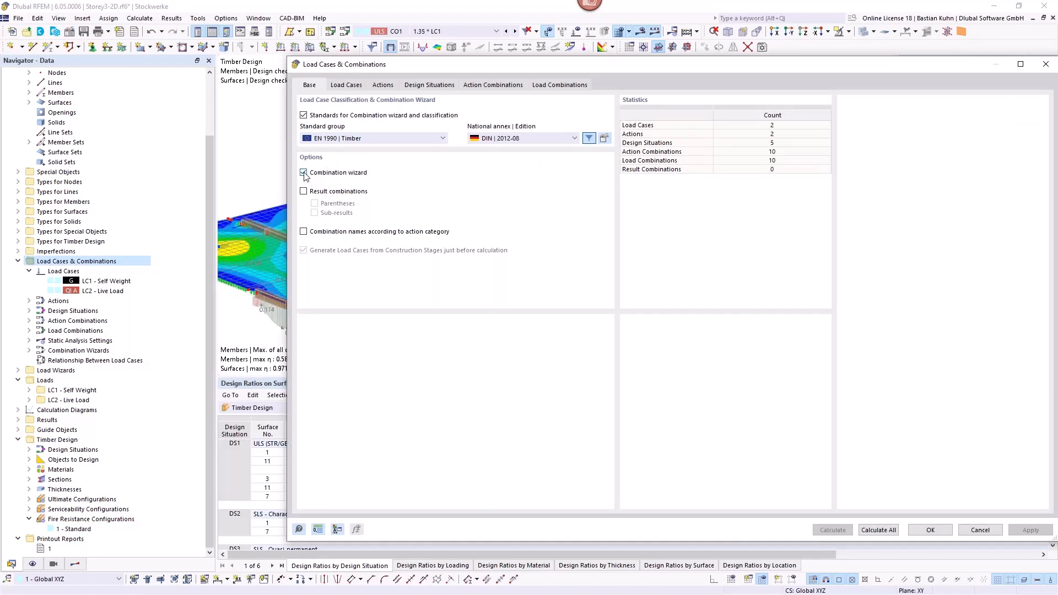
{"action": "left_click", "coordinate": [303, 173]}
{"action": "left_click", "coordinate": [668, 353]}
Step: Add a new design situation of type SLS - Quasi-permanent and name it Vibration
{"action": "left_click", "coordinate": [429, 84]}
{"action": "left_click", "coordinate": [406, 86]}
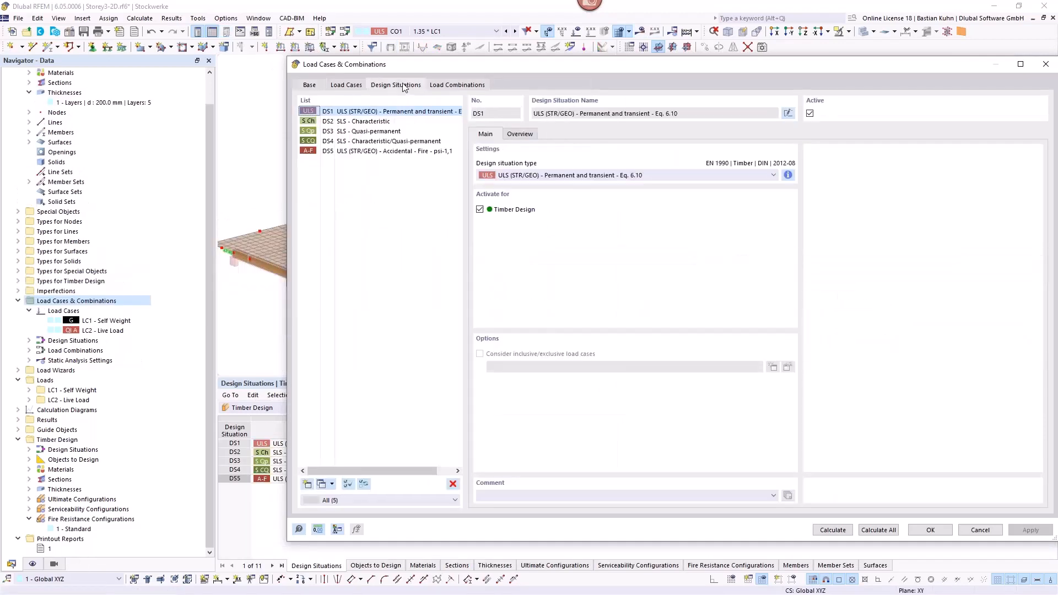
{"action": "left_click", "coordinate": [308, 484]}
{"action": "left_click", "coordinate": [637, 175]}
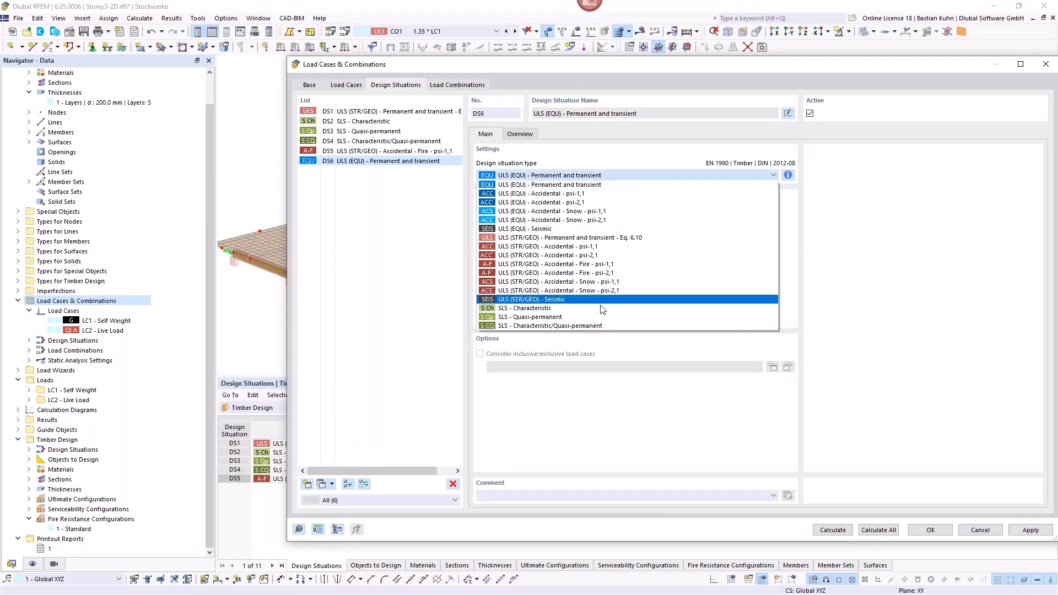
{"action": "left_click", "coordinate": [602, 317]}
{"action": "left_click", "coordinate": [789, 113]}
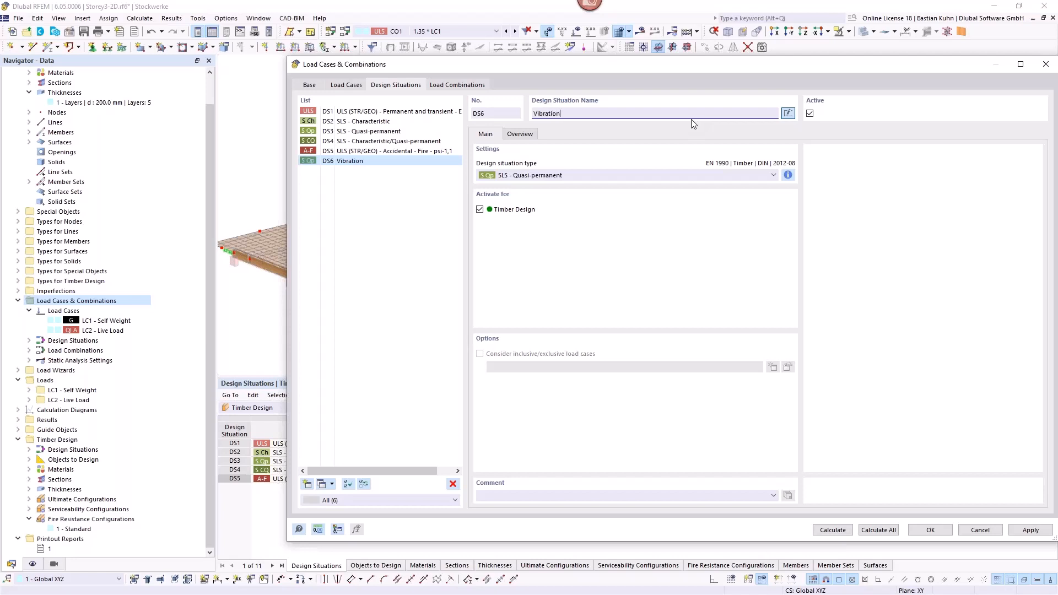
{"action": "type", "text": "Vibration"}
Step: Add a new load combination and assign it to design situation DS6 - Vibration
{"action": "left_click", "coordinate": [467, 86]}
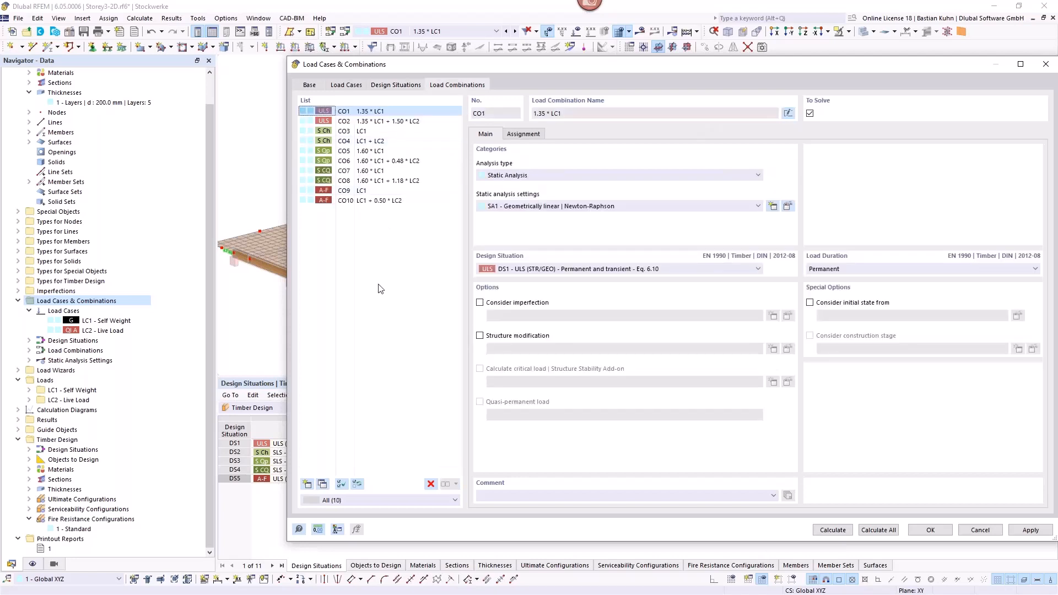
{"action": "left_click", "coordinate": [308, 485]}
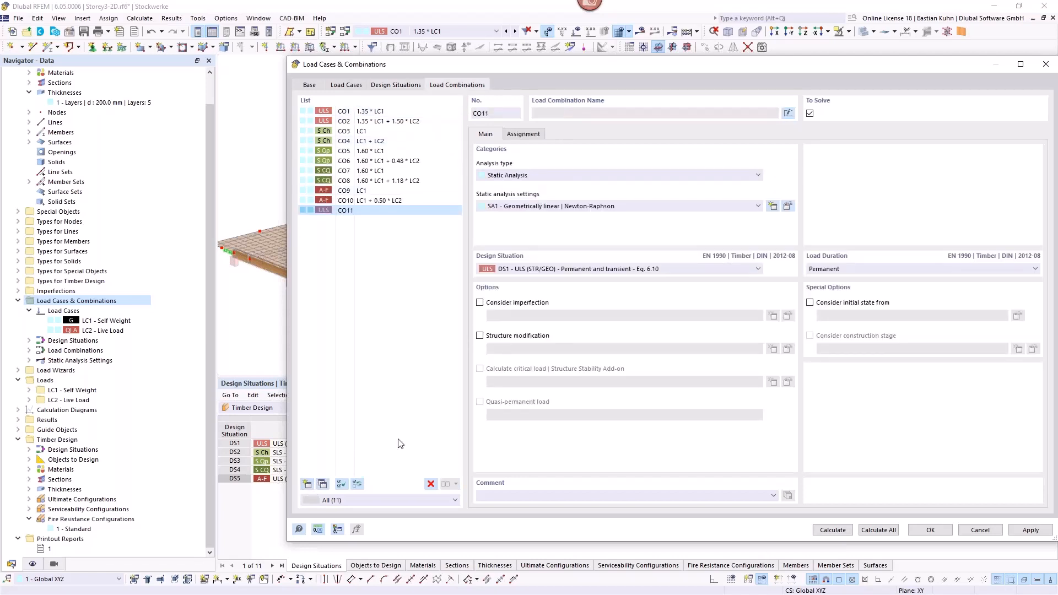
{"action": "left_click", "coordinate": [547, 269]}
{"action": "left_click", "coordinate": [534, 323]}
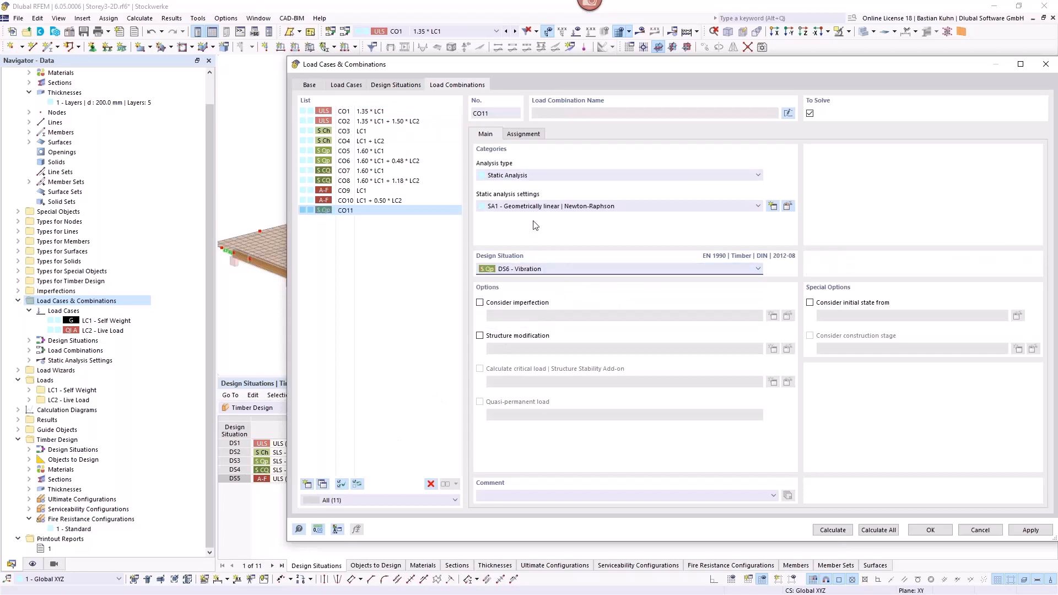
Step: Assign LC1 with factor 1.00 and LC2 with factor 0.30 to load combination CO11, accepting the load case and combination settings
{"action": "left_click", "coordinate": [524, 134]}
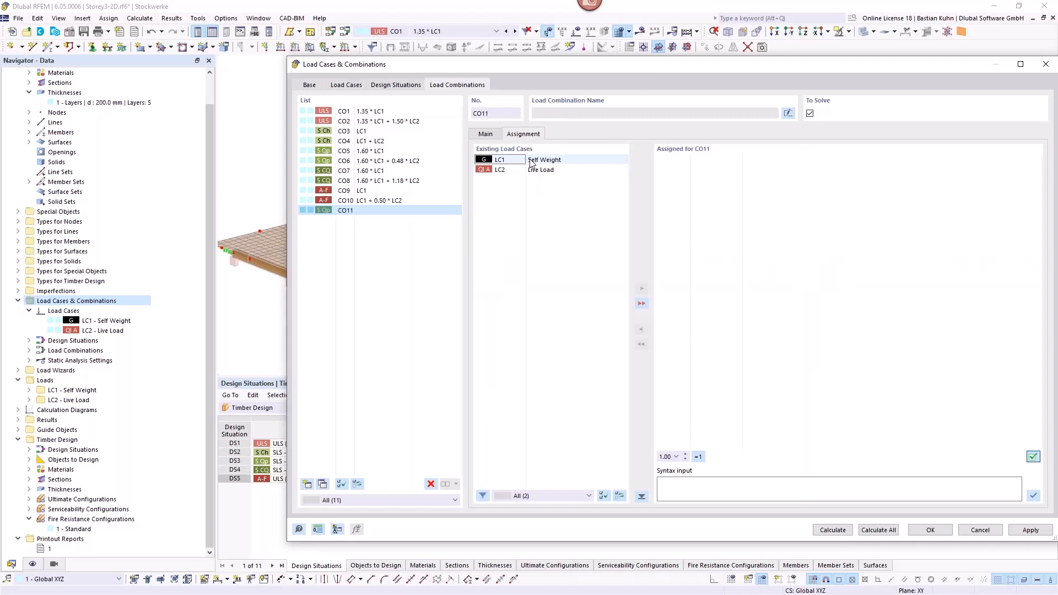
{"action": "double_click", "coordinate": [532, 161]}
{"action": "double_click", "coordinate": [538, 170]}
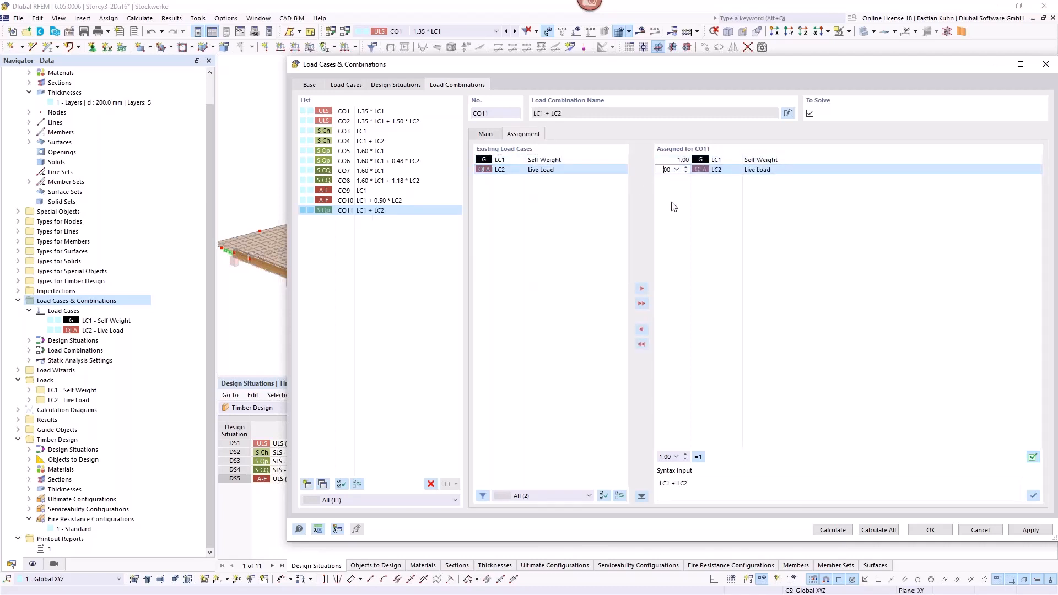
{"action": "type", "text": "0,3"}
{"action": "left_click", "coordinate": [939, 535]}
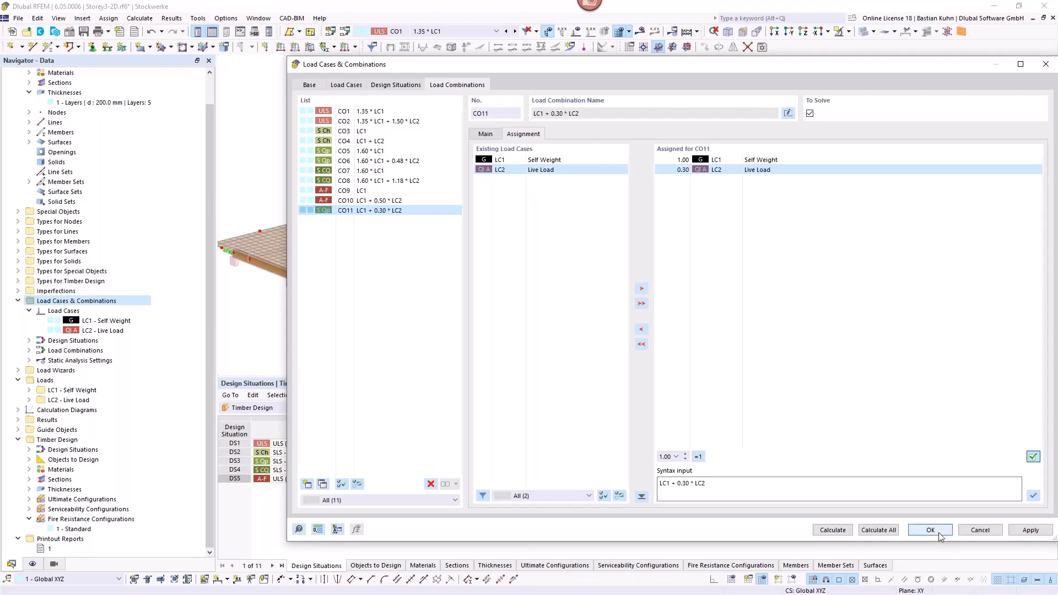
{"action": "left_click", "coordinate": [940, 535]}
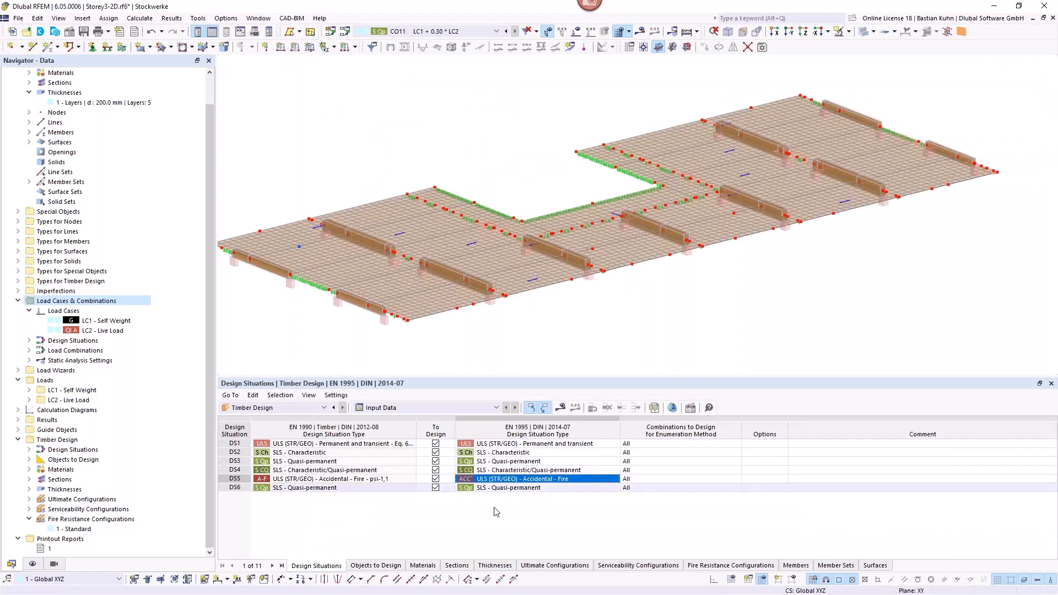
Step: Exclude design situations DS1 through DS5 from the timber design
{"action": "left_click", "coordinate": [436, 479]}
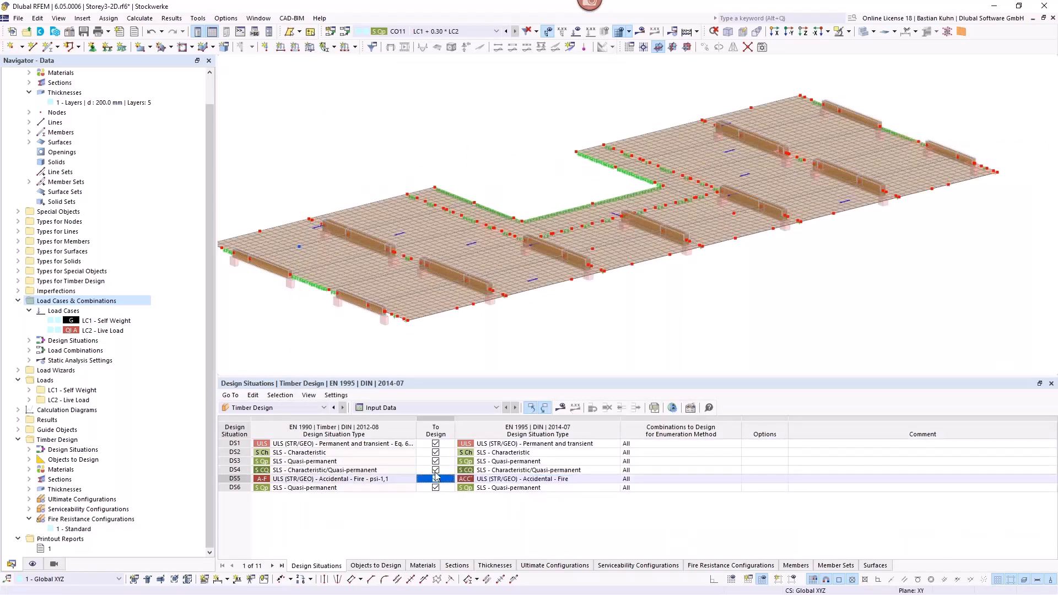
{"action": "left_click", "coordinate": [436, 471]}
{"action": "left_click", "coordinate": [436, 461]}
{"action": "left_click", "coordinate": [435, 452]}
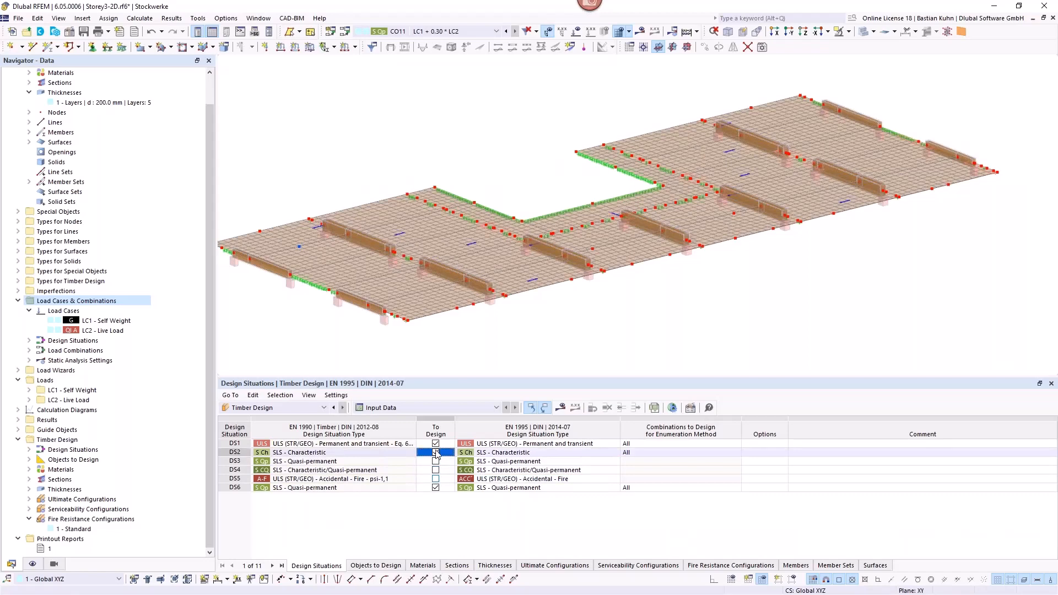
{"action": "left_click", "coordinate": [435, 444]}
Step: Set the EN 1995 design situation type of DS6 to SLS - Vibration and calculate the timber design
{"action": "left_click", "coordinate": [539, 489]}
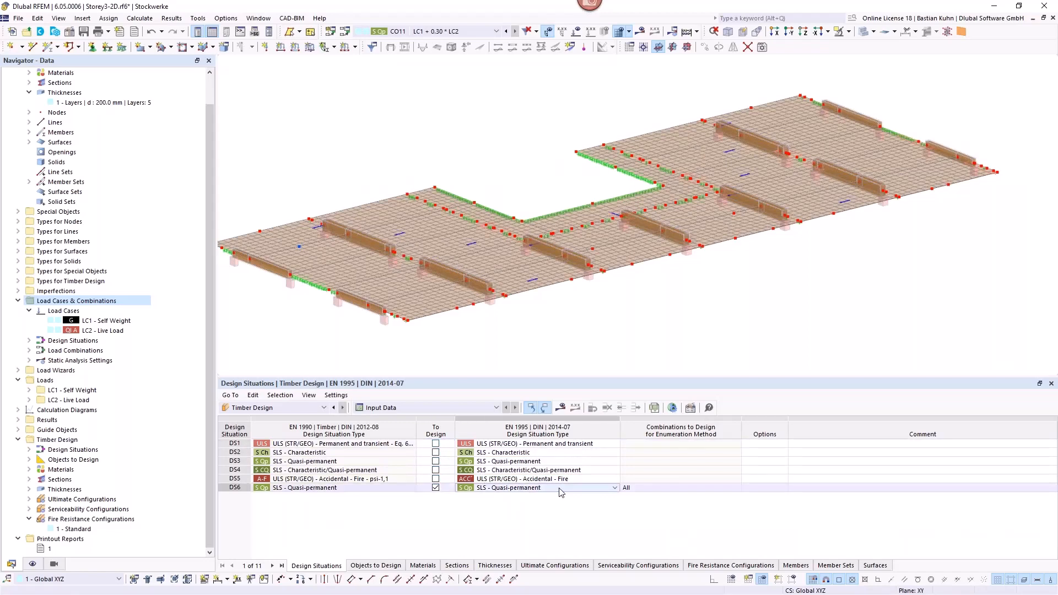
{"action": "left_click", "coordinate": [560, 490]}
{"action": "left_click", "coordinate": [543, 550]}
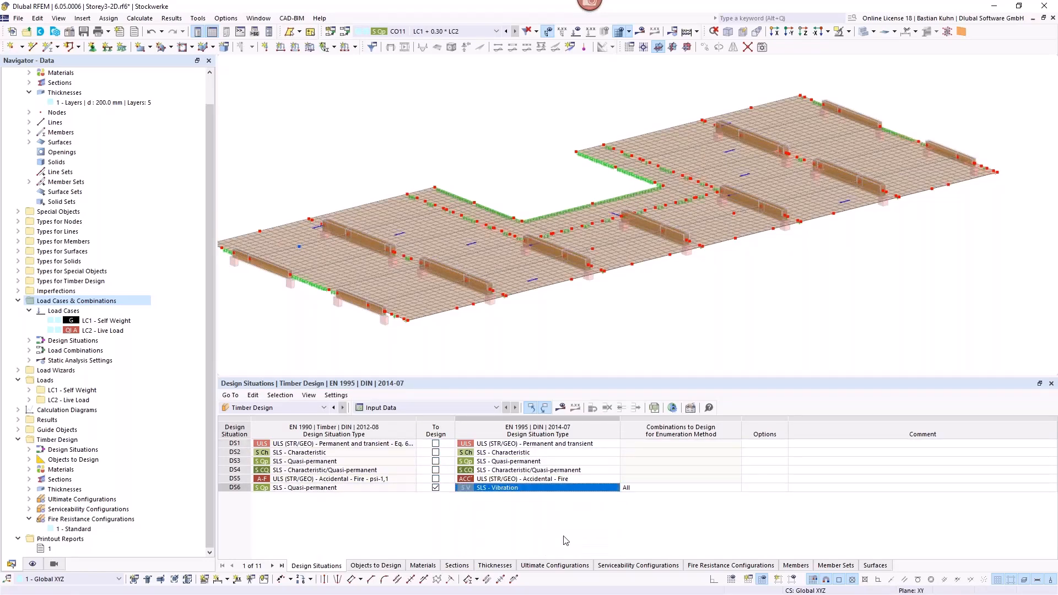
{"action": "left_click", "coordinate": [561, 410]}
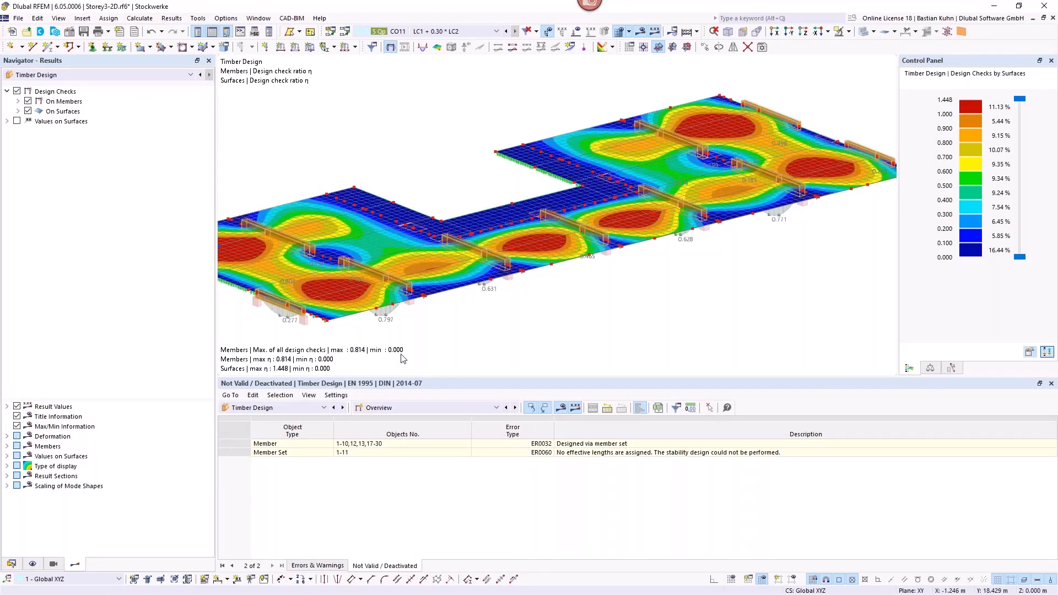
Step: Review the DS6 vibration design ratios on members and on surfaces, including the distribution over the floor slab
{"action": "scroll", "coordinate": [425, 333], "scroll_direction": "down", "scroll_amount": 2}
{"action": "middle_click_drag", "start_coordinate": [425, 333], "coordinate": [456, 309]}
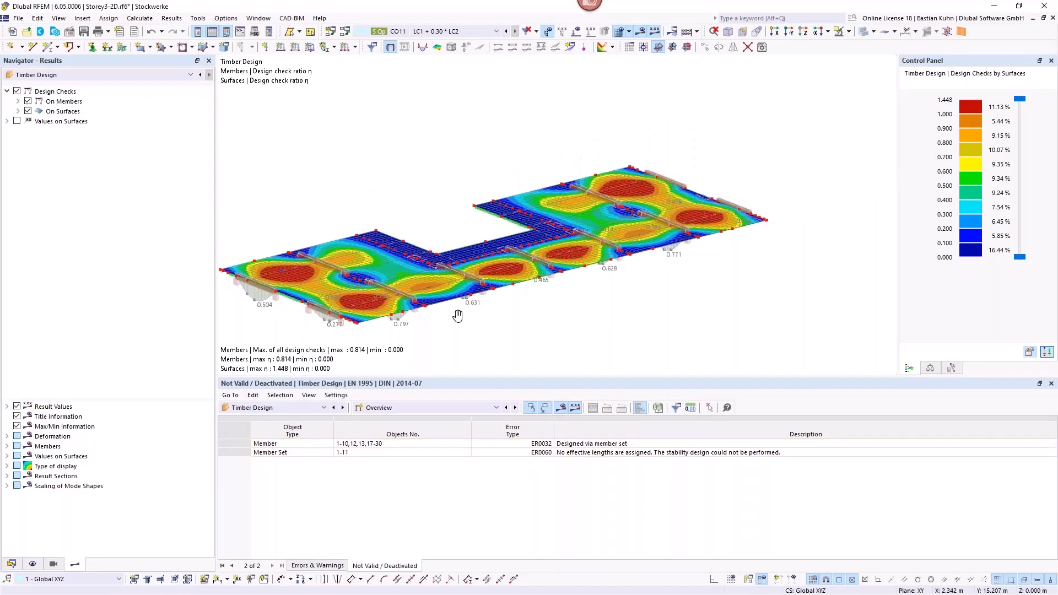
{"action": "left_click", "coordinate": [496, 408]}
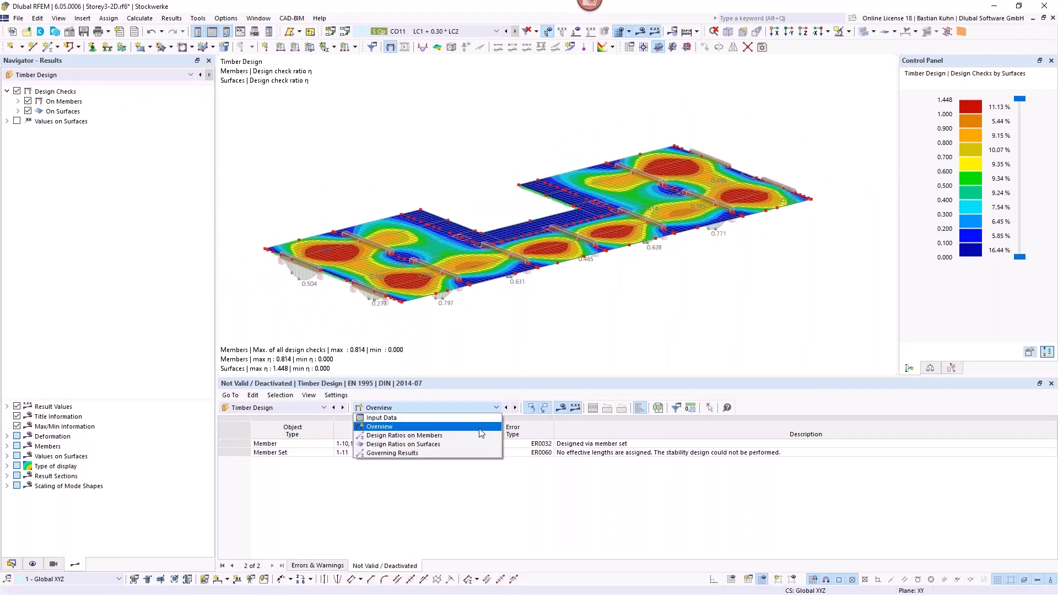
{"action": "left_click", "coordinate": [480, 435]}
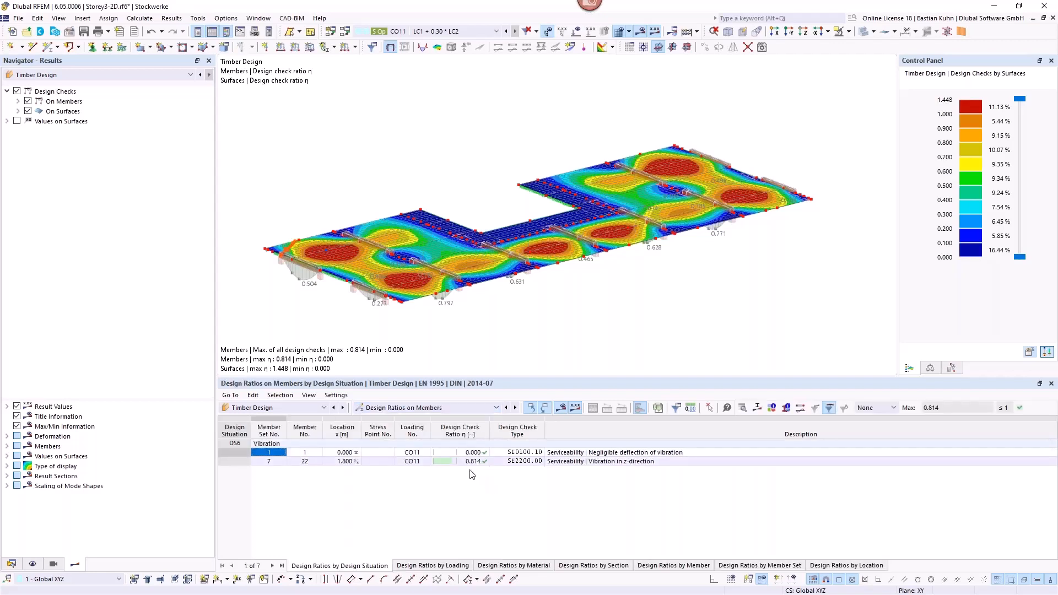
{"action": "left_click", "coordinate": [466, 462]}
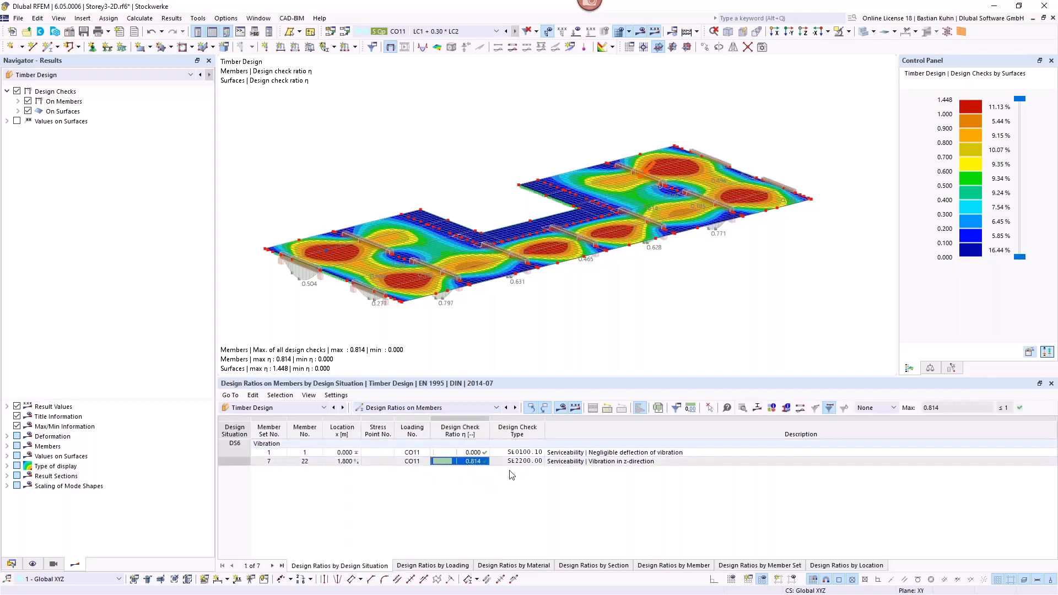
{"action": "left_click", "coordinate": [515, 408]}
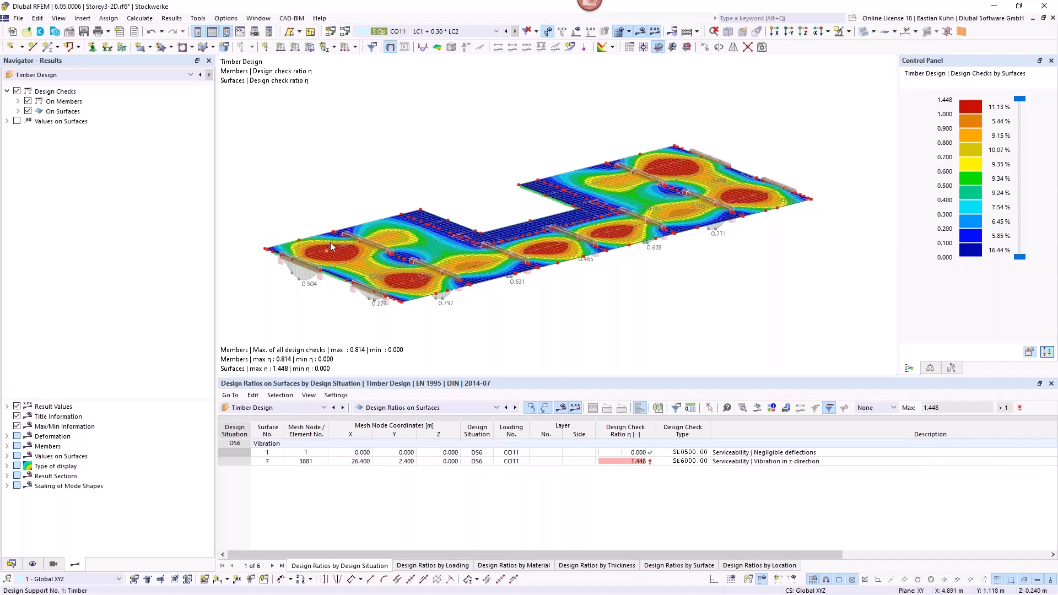
{"action": "mouse_move", "coordinate": [383, 253]}
{"action": "middle_mouse_down", "text": "ctrl"}
{"action": "mouse_move", "coordinate": [428, 215]}
{"action": "mouse_move", "coordinate": [390, 244]}
{"action": "middle_mouse_up", "text": "ctrl"}
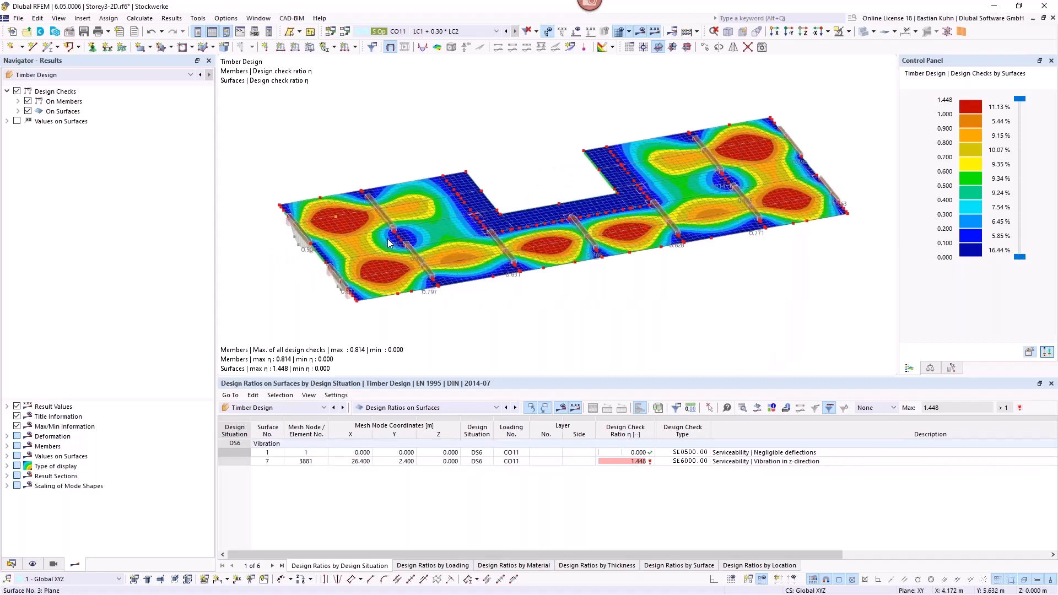
Step: Activate the Modal Analysis add-on in the model's base data
{"action": "mouse_move", "coordinate": [389, 242]}
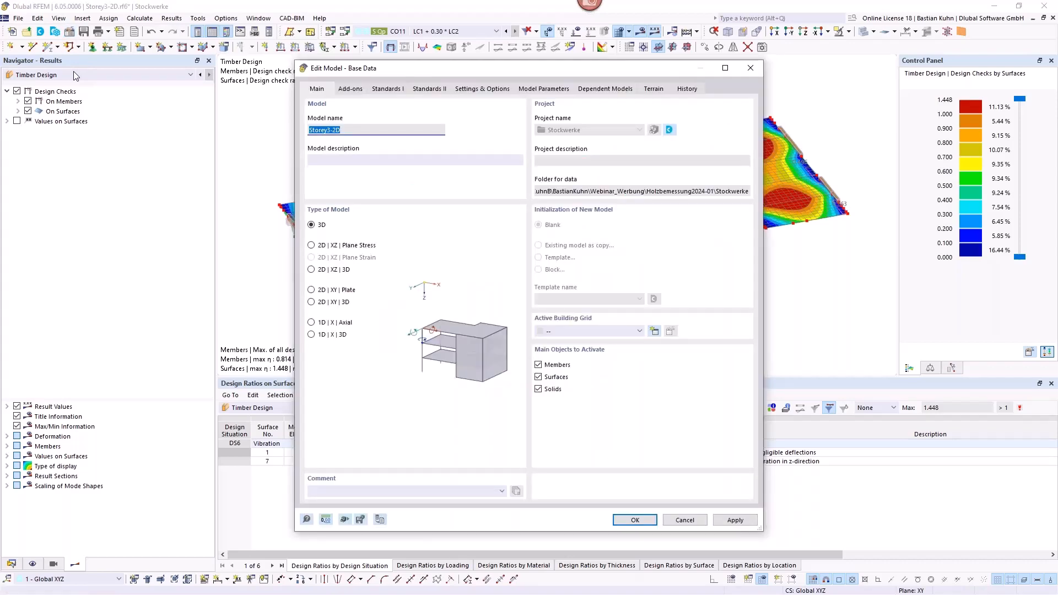
{"action": "left_click", "coordinate": [351, 90]}
{"action": "left_click", "coordinate": [312, 221]}
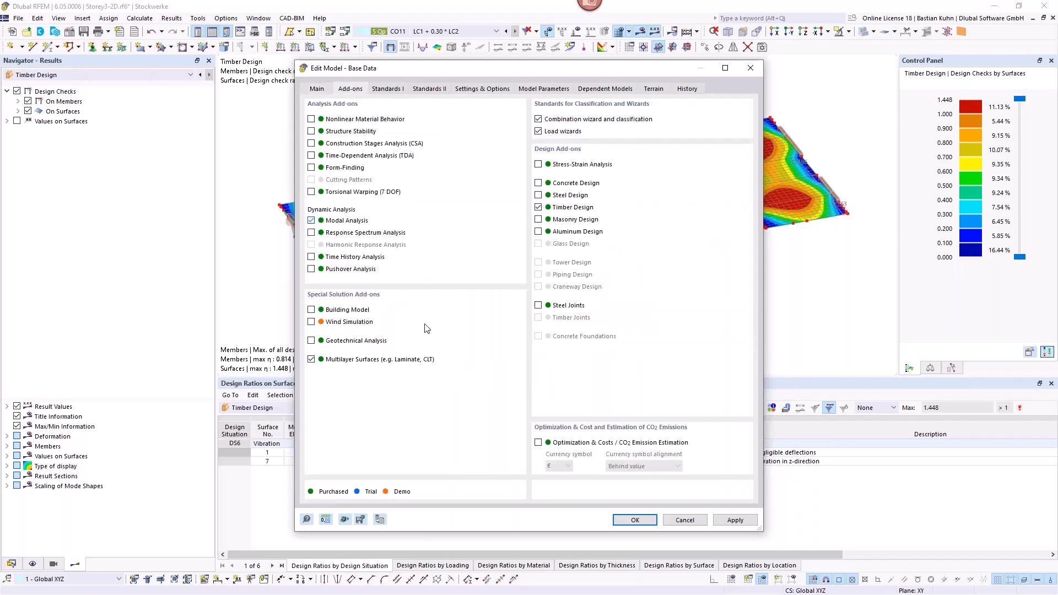
{"action": "left_click", "coordinate": [633, 520]}
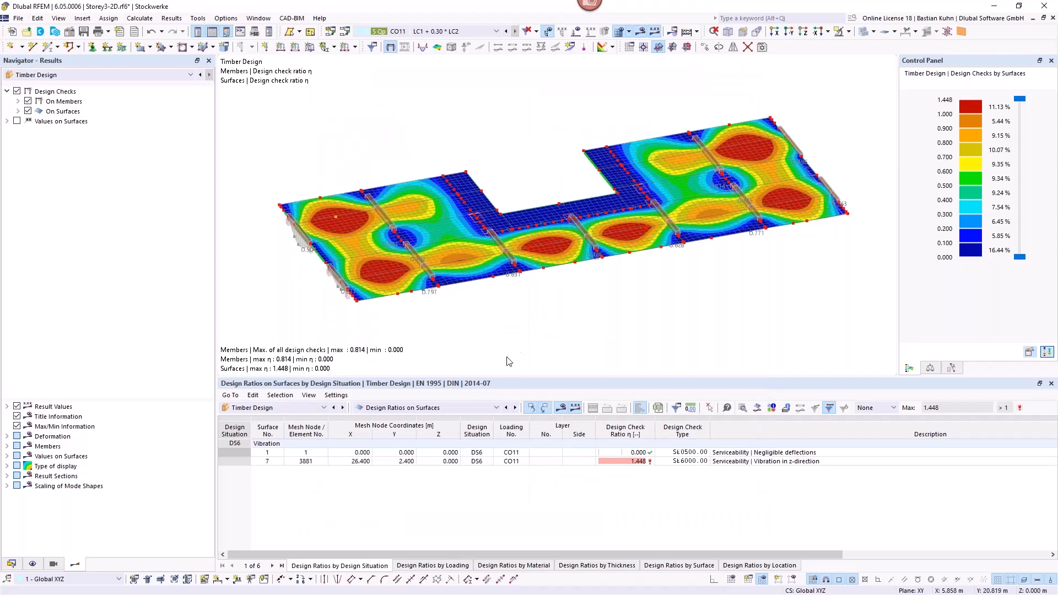
Step: Add two new load cases, LC3 and LC4, to the load cases and combinations
{"action": "left_click", "coordinate": [11, 565]}
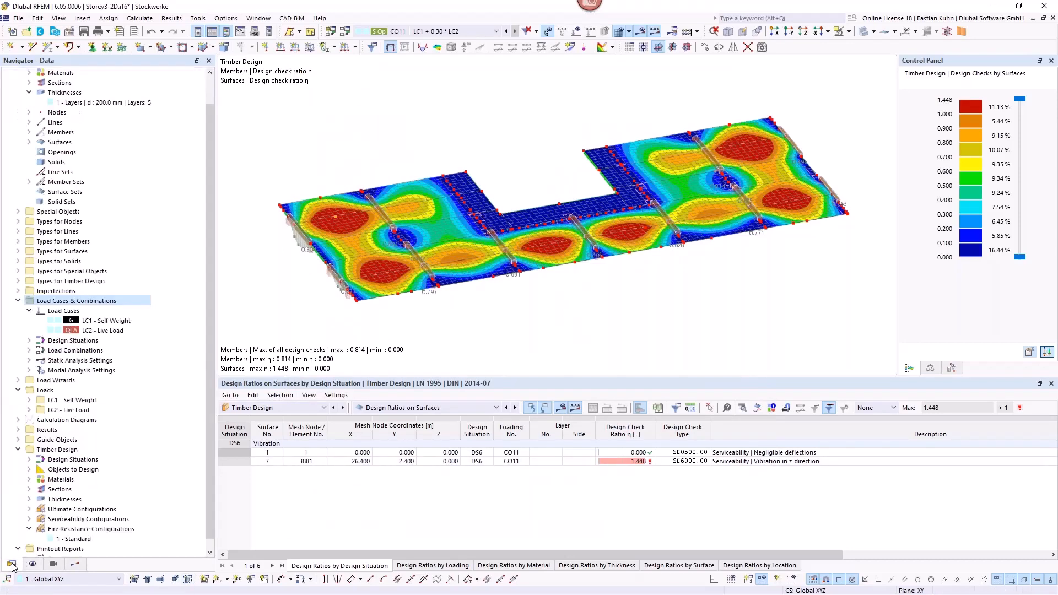
{"action": "right_click", "coordinate": [82, 304]}
{"action": "left_click", "coordinate": [107, 307]}
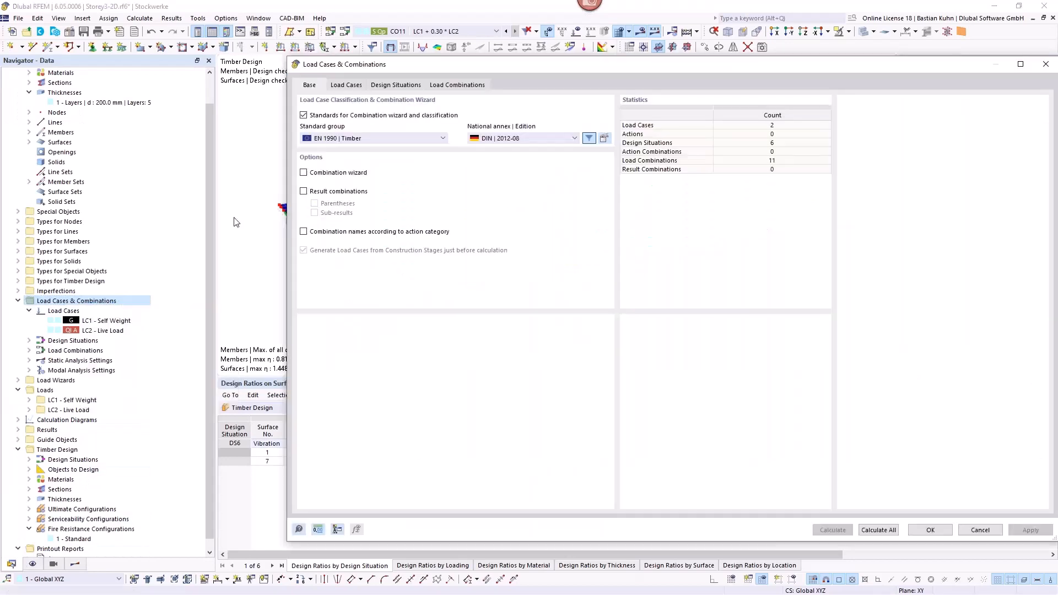
{"action": "left_click", "coordinate": [346, 84]}
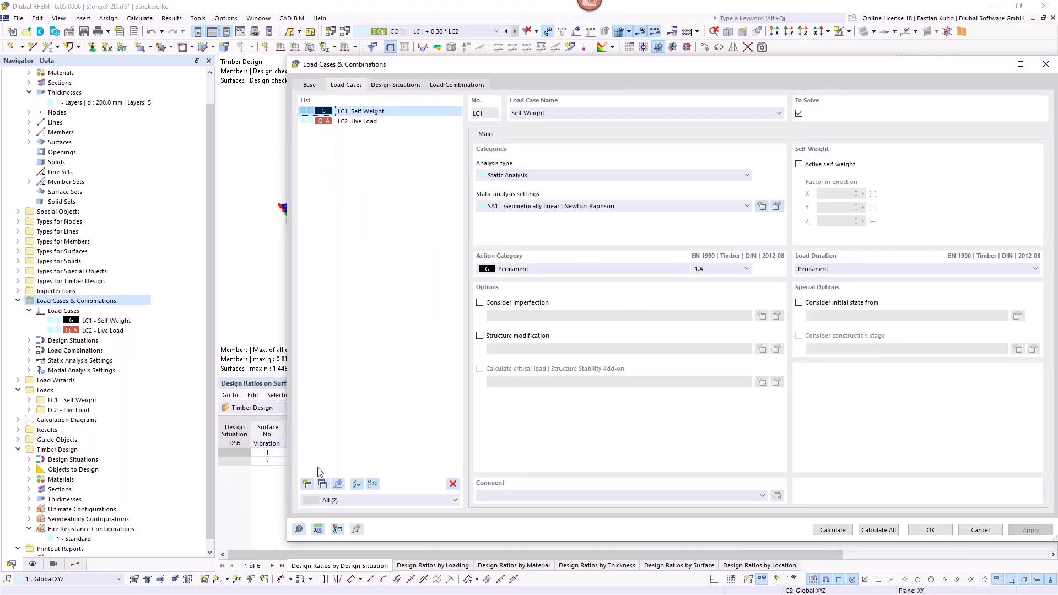
{"action": "left_click", "coordinate": [308, 484]}
{"action": "left_click", "coordinate": [308, 484]}
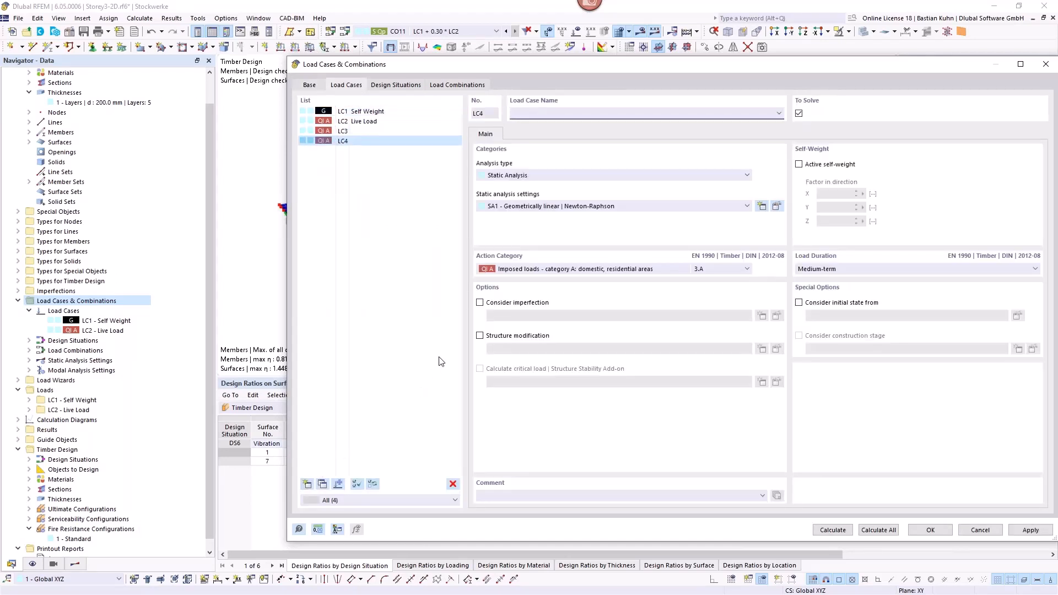
Step: Set the analysis type of load case LC3 to Modal Analysis
{"action": "left_click", "coordinate": [356, 132]}
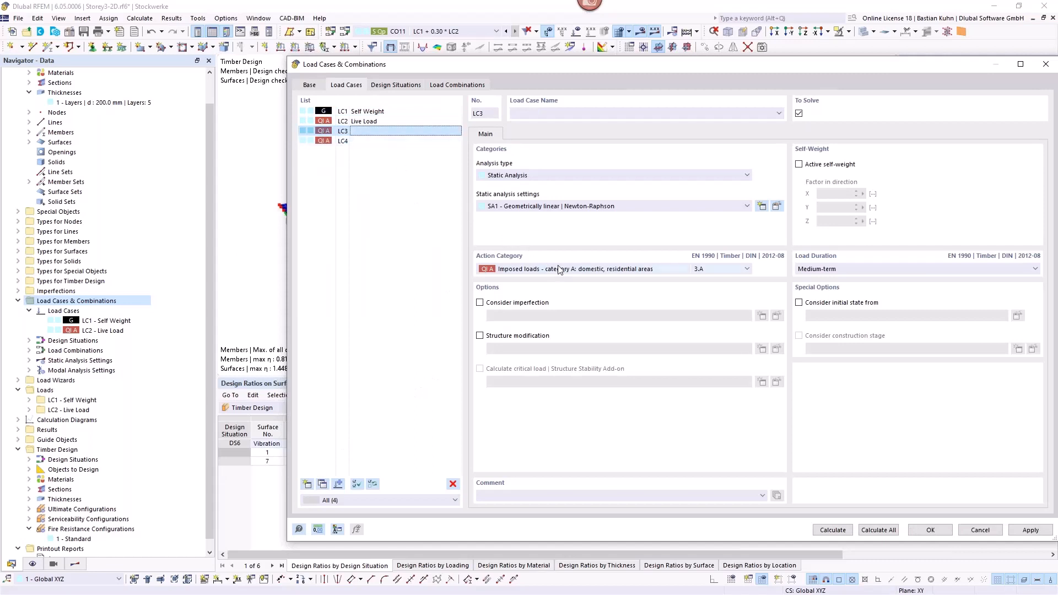
{"action": "left_click", "coordinate": [562, 175]}
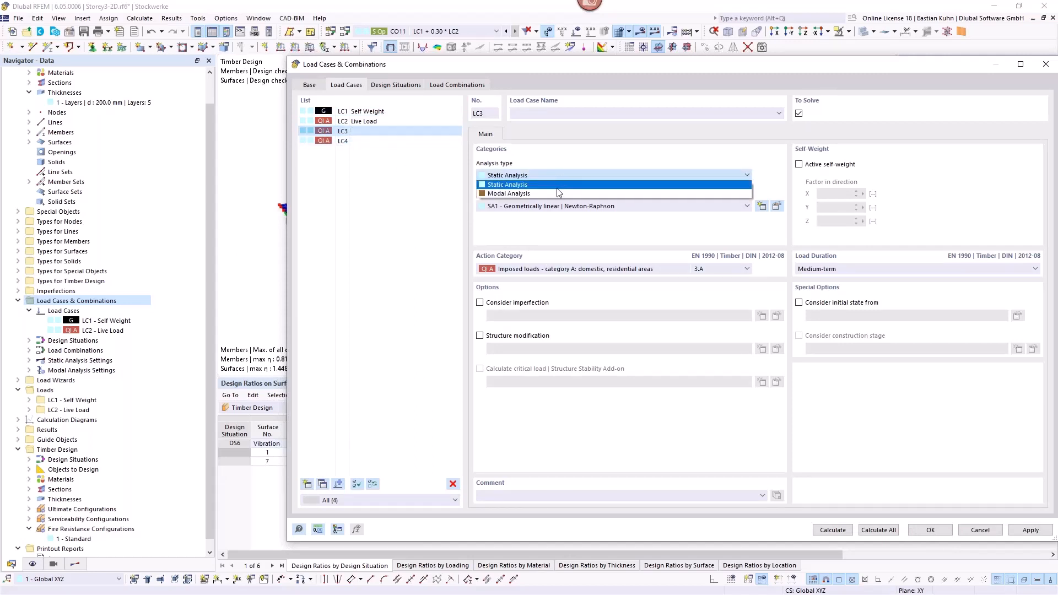
{"action": "left_click", "coordinate": [558, 192]}
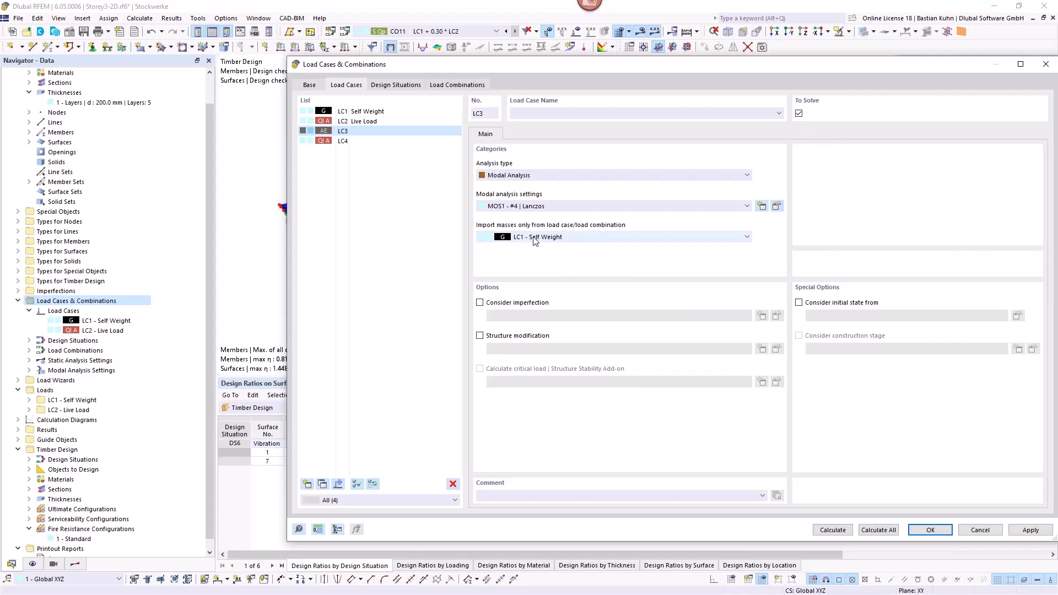
Step: Name load case LC4 "Stiffness" and accept the load case settings
{"action": "left_click", "coordinate": [343, 141]}
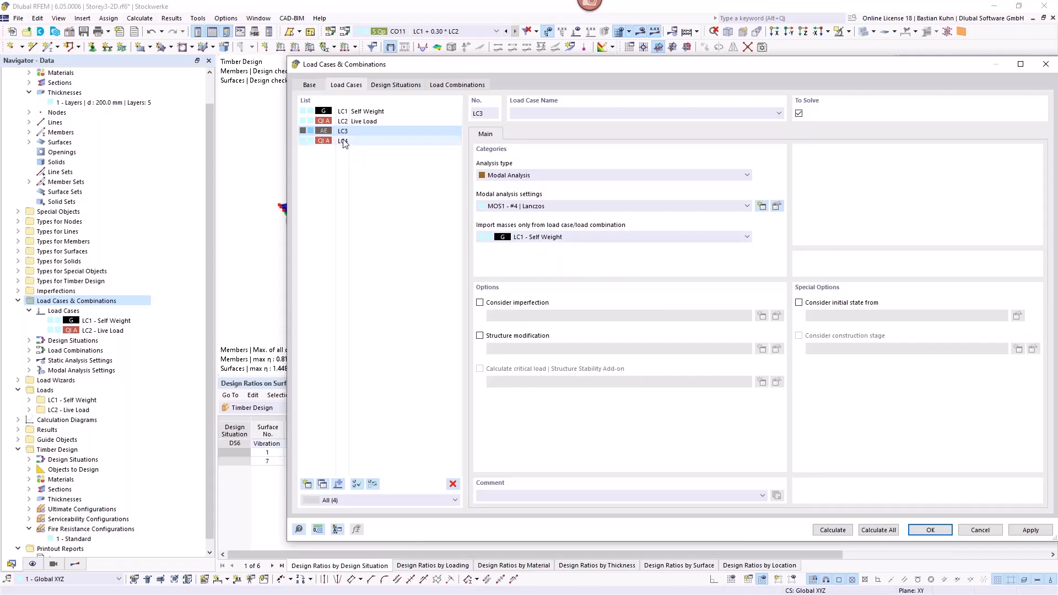
{"action": "left_click", "coordinate": [670, 114]}
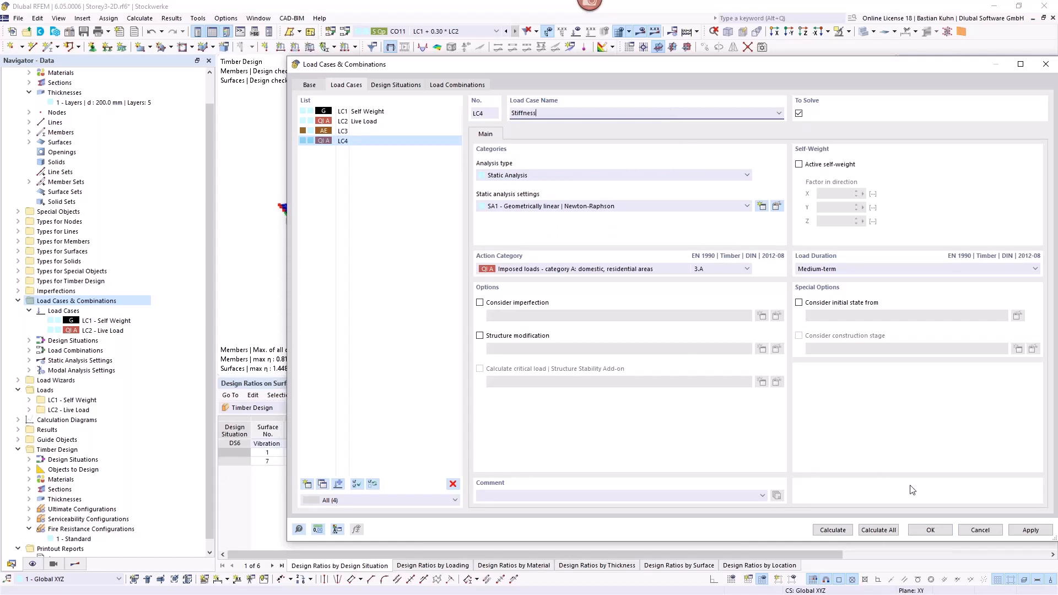
{"action": "left_click", "coordinate": [929, 531]}
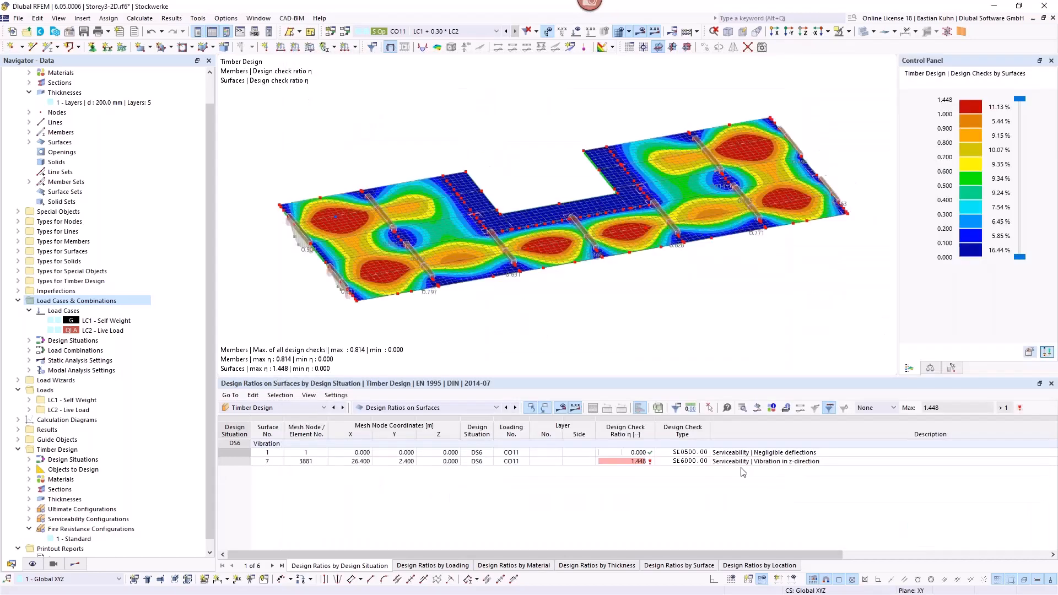
Step: Calculate load case LC3 and display its modal analysis results
{"action": "left_click", "coordinate": [305, 409]}
{"action": "left_click", "coordinate": [298, 480]}
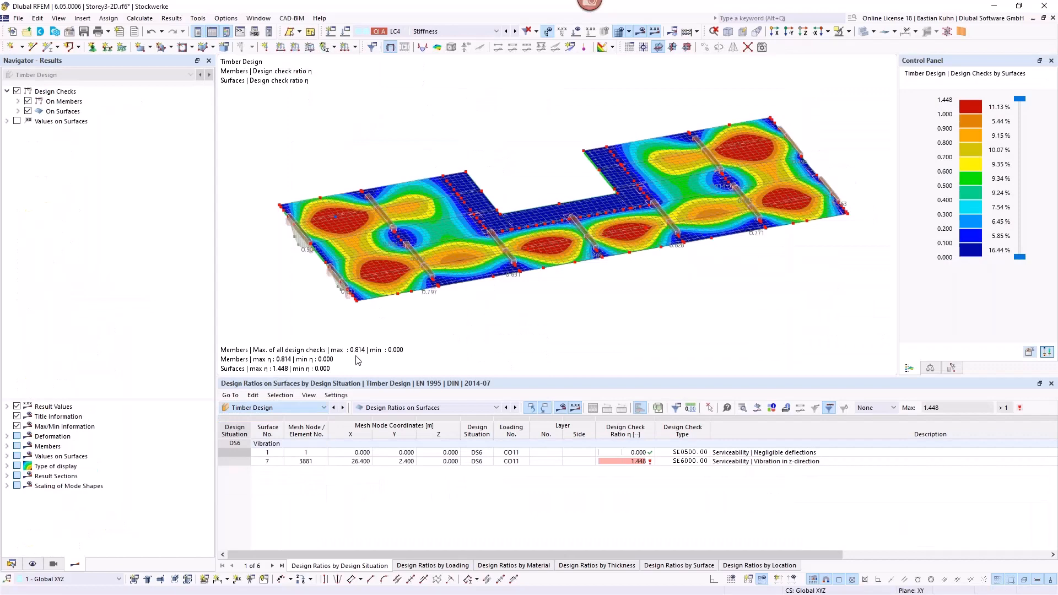
{"action": "left_click", "coordinate": [461, 31]}
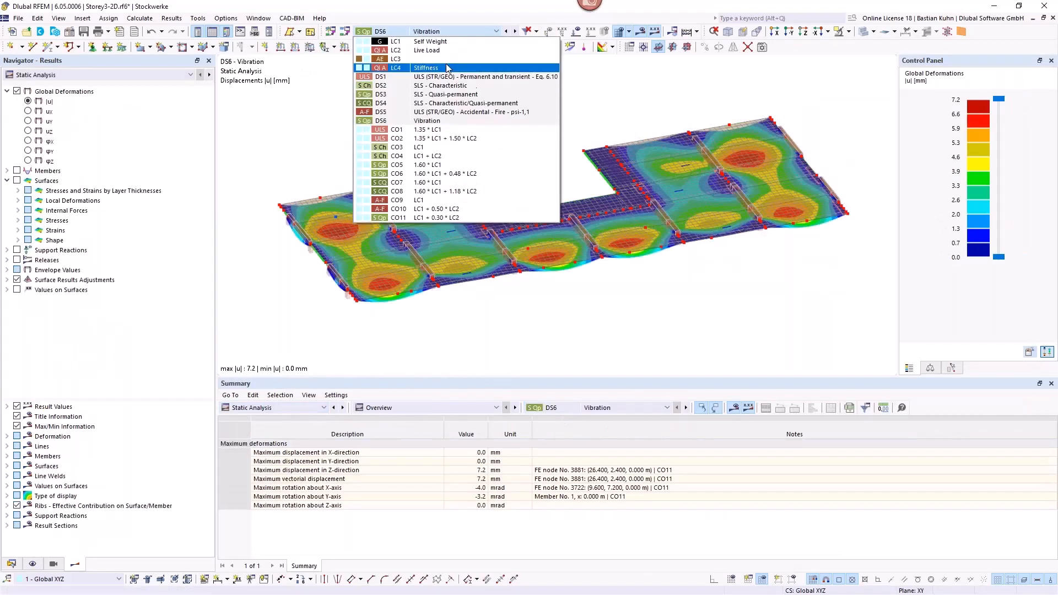
{"action": "left_click", "coordinate": [449, 59]}
{"action": "left_click", "coordinate": [640, 32]}
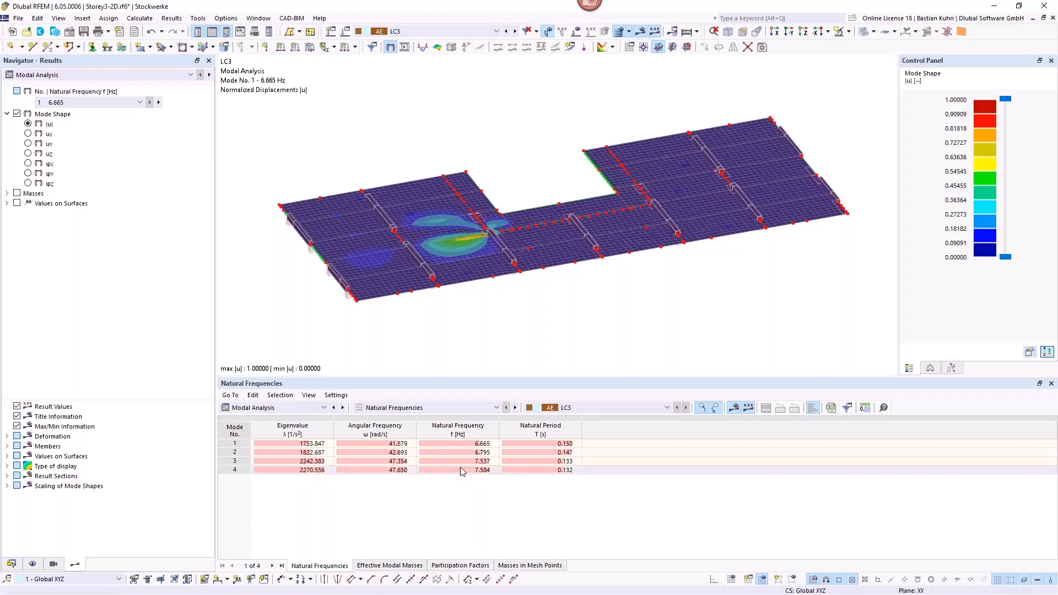
Step: Examine the natural frequency and natural period of the first mode shape of LC3
{"action": "left_click", "coordinate": [465, 444]}
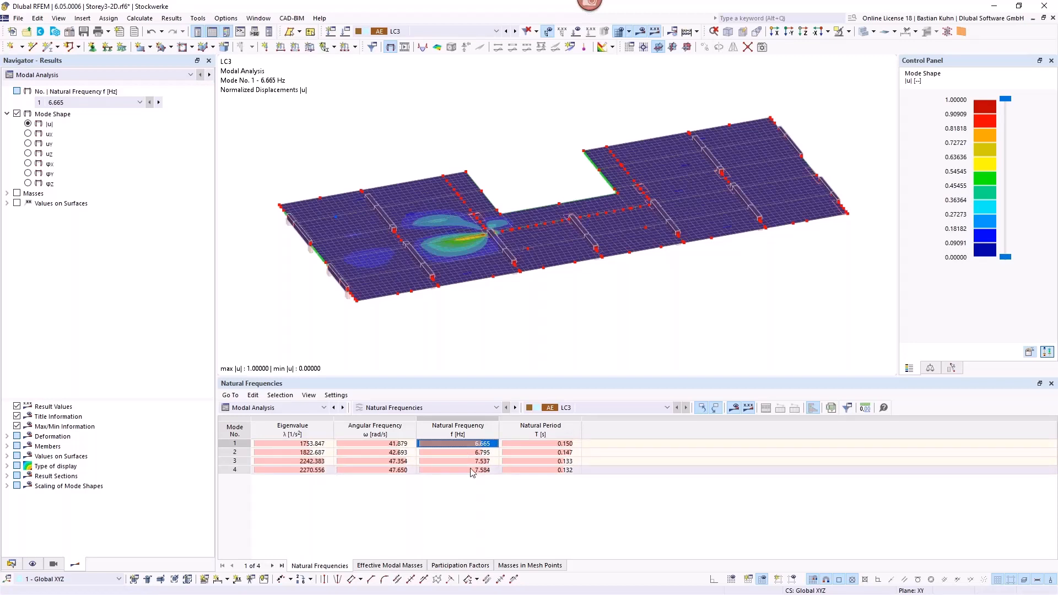
{"action": "left_click", "coordinate": [520, 444]}
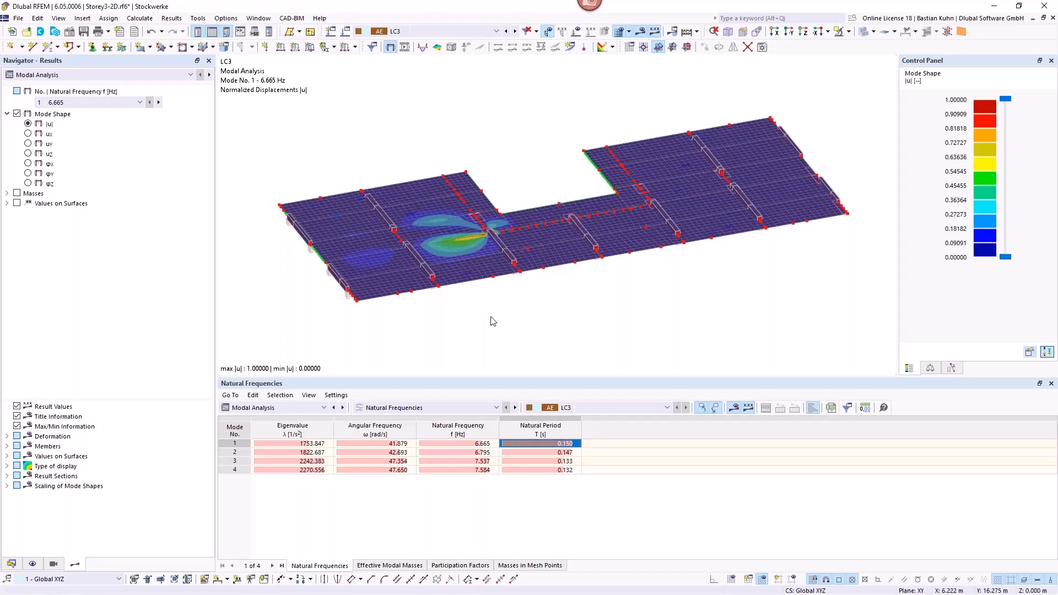
{"action": "left_click", "coordinate": [468, 446]}
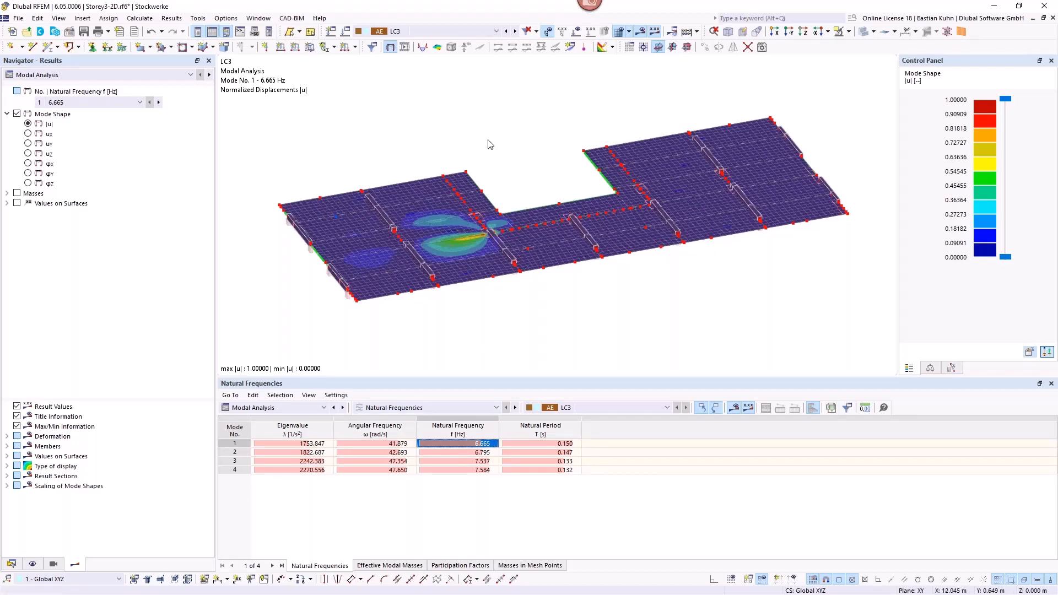
Step: Apply a 2 kN nodal force in the Z direction to node 442 of the floor slab in load case LC4
{"action": "left_click", "coordinate": [516, 32]}
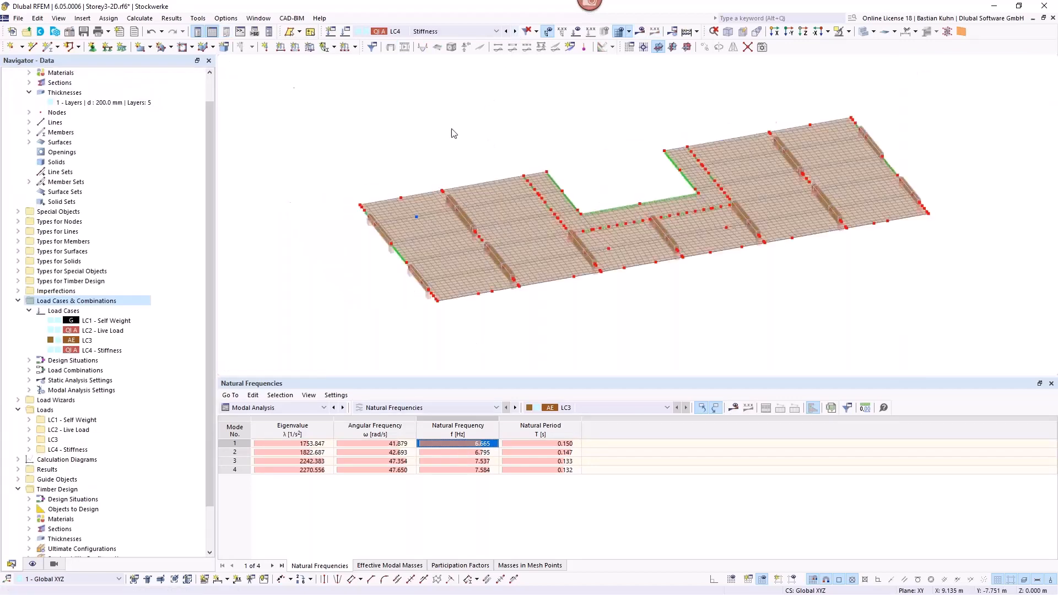
{"action": "middle_click_drag", "start_coordinate": [516, 168], "coordinate": [406, 156], "text": "ctrl"}
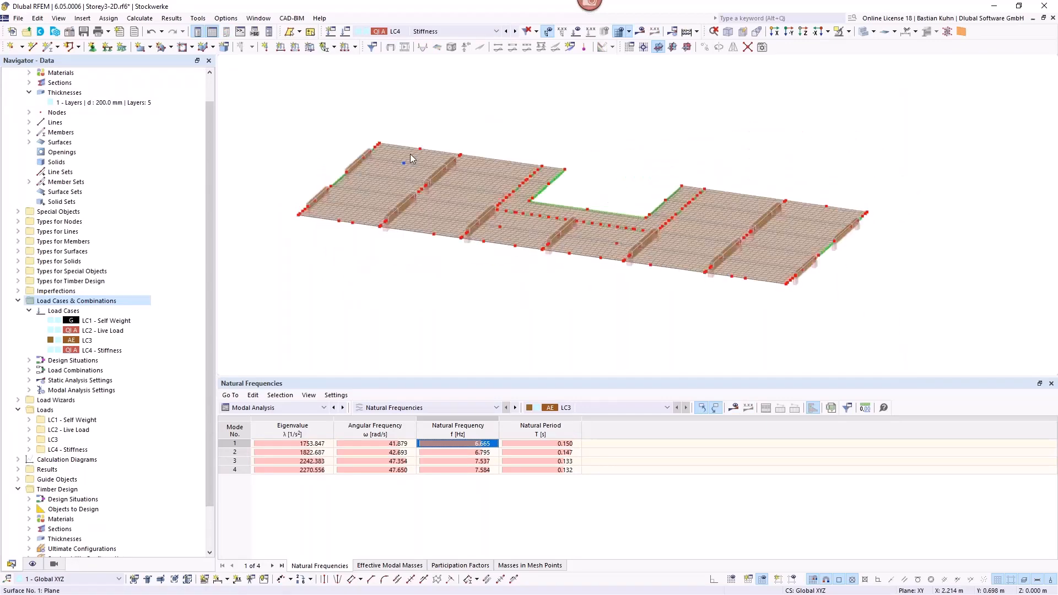
{"action": "left_click", "coordinate": [265, 48]}
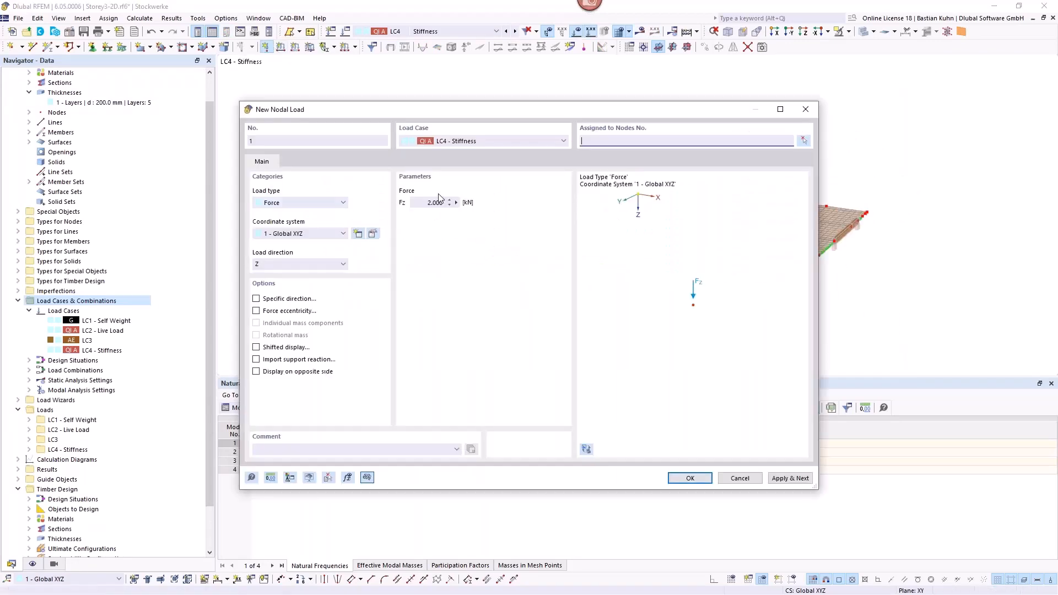
{"action": "left_click", "coordinate": [424, 202]}
{"action": "left_click", "coordinate": [687, 479]}
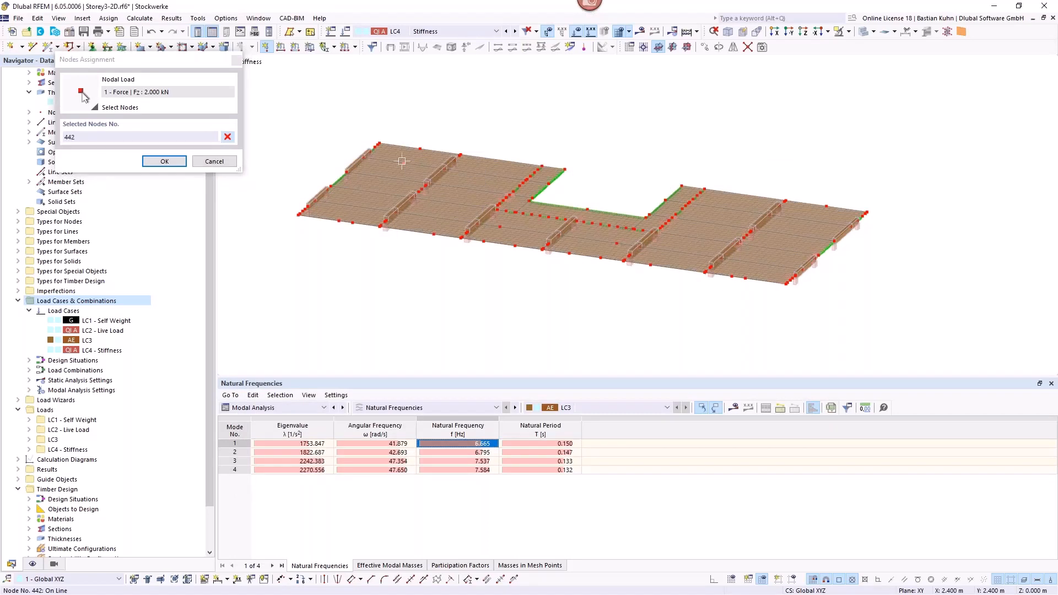
{"action": "left_click", "coordinate": [164, 161]}
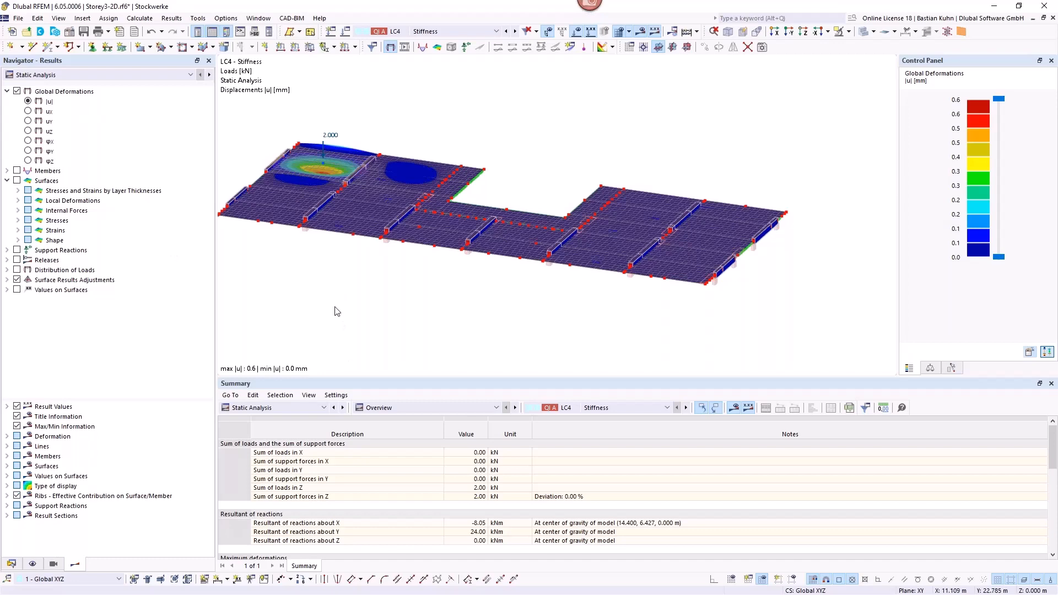
{"action": "middle_click_drag", "start_coordinate": [338, 310], "coordinate": [480, 289]}
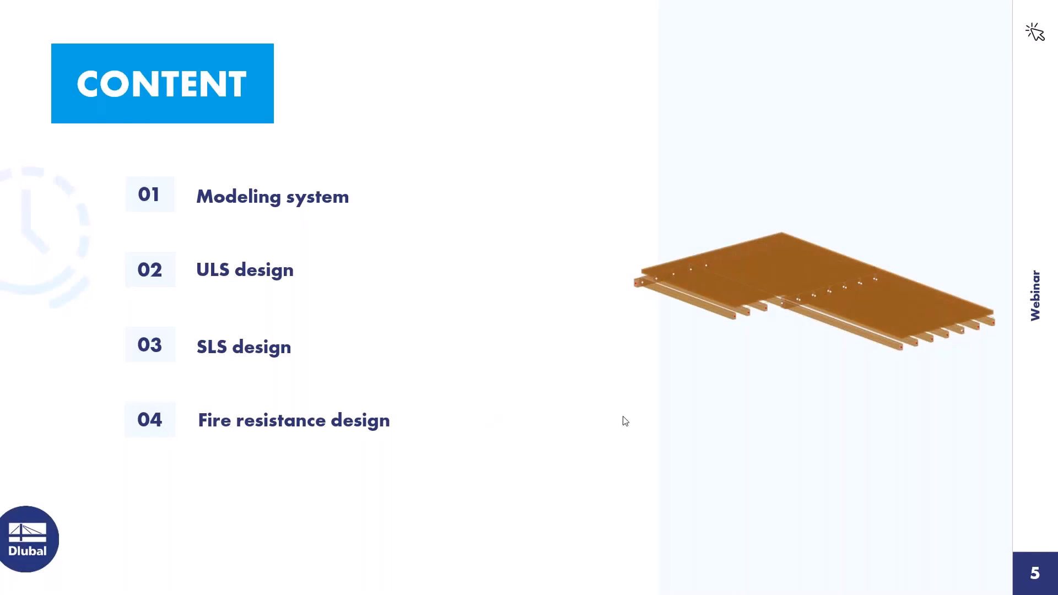
{"action": "left_click", "coordinate": [544, 444]}
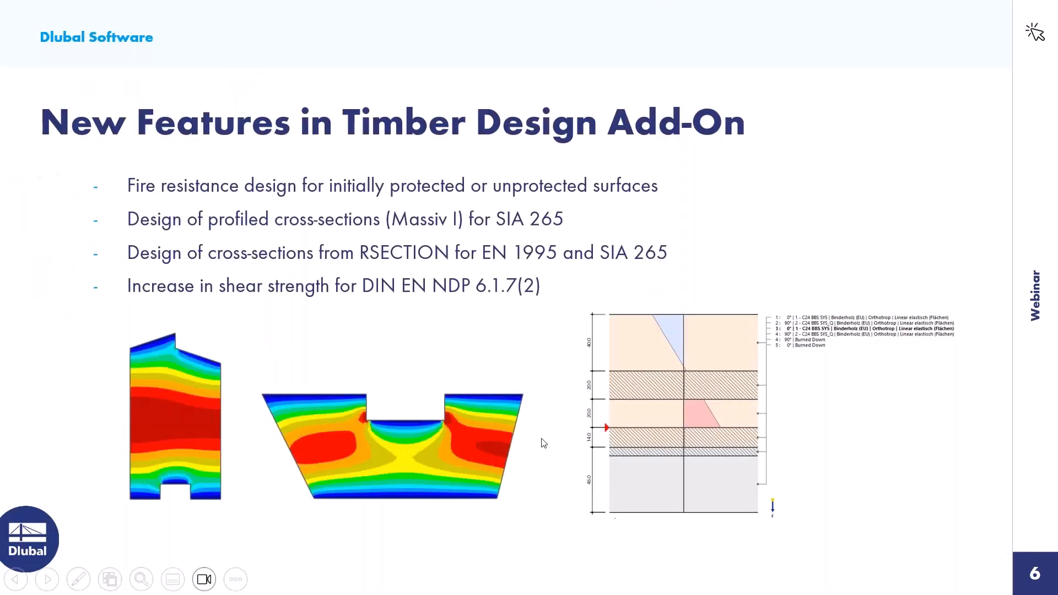